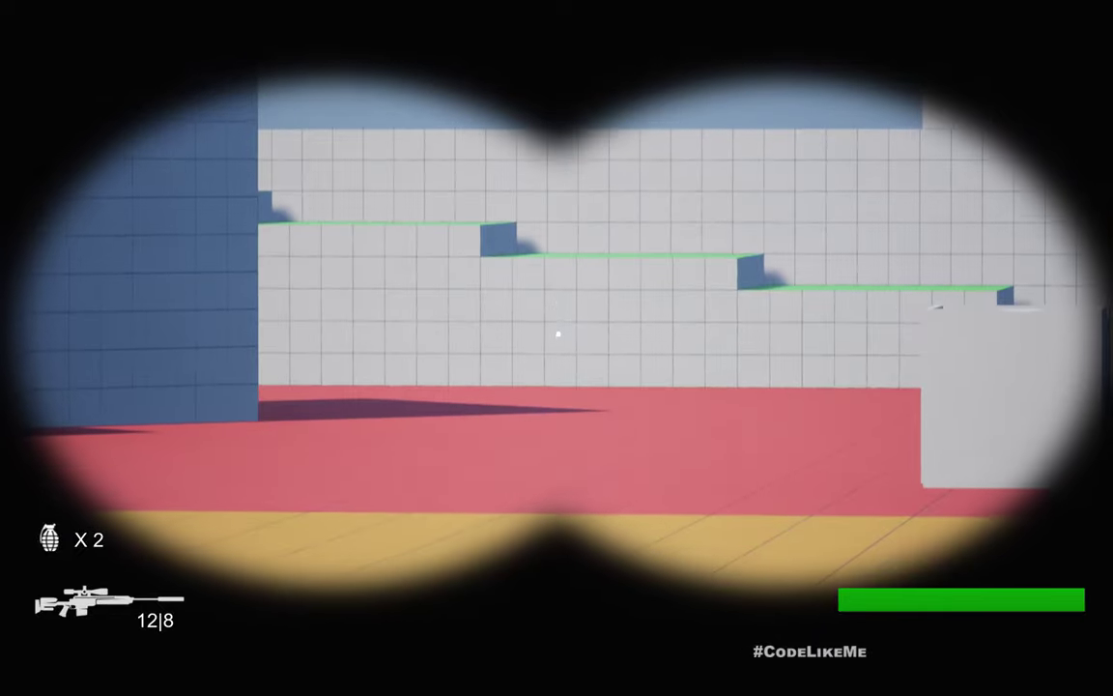
- Test zooming the binocular view in and out in the running game, switch to the rifle, and end the play session
{"action": "scroll", "coordinate": [558, 333], "scroll_direction": "down", "scroll_amount": 5}
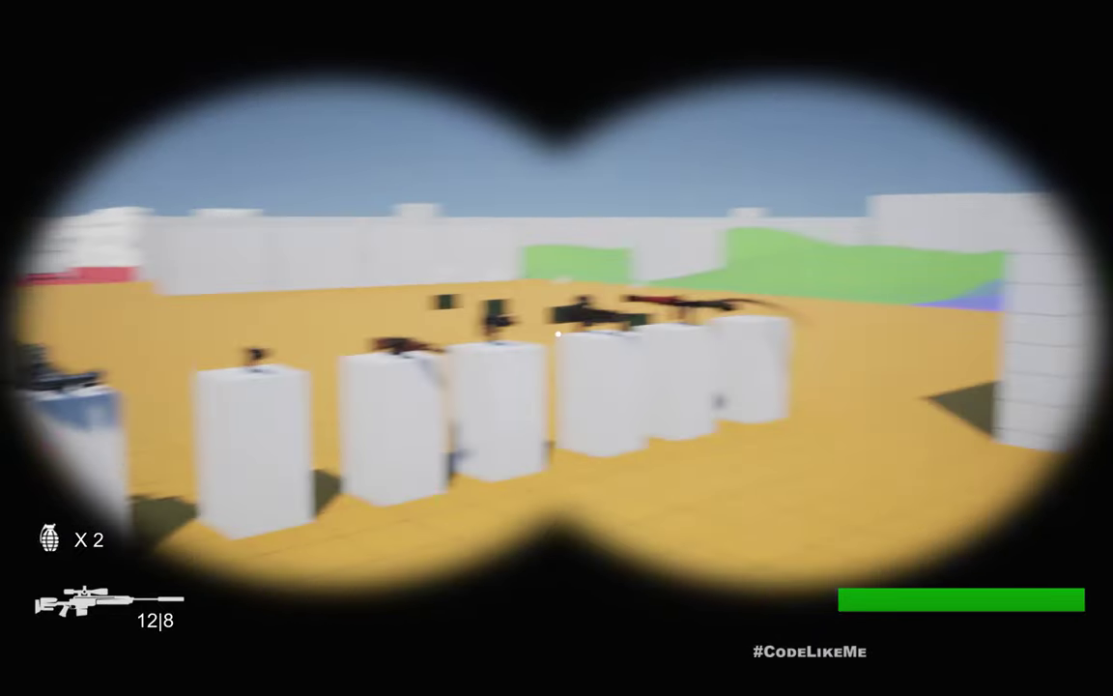
{"action": "scroll", "coordinate": [558, 333], "scroll_direction": "up", "scroll_amount": 5}
{"action": "scroll", "coordinate": [558, 333], "scroll_direction": "down", "scroll_amount": 4}
{"action": "scroll", "coordinate": [558, 333], "scroll_direction": "down", "scroll_amount": 2}
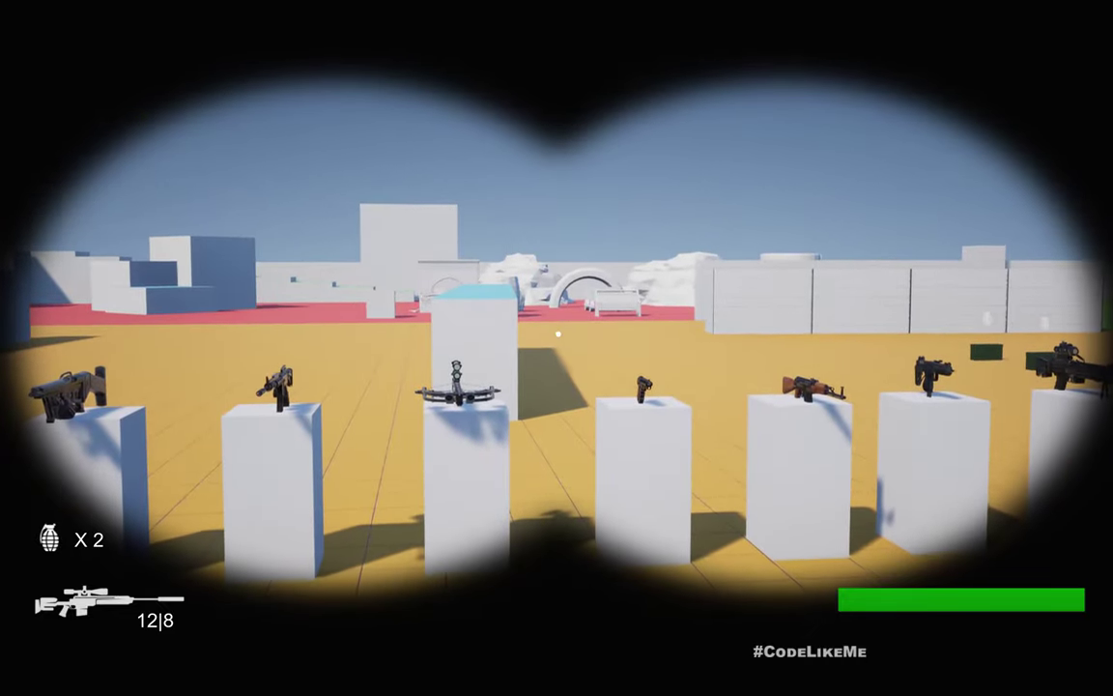
{"action": "right_click", "coordinate": [557, 334]}
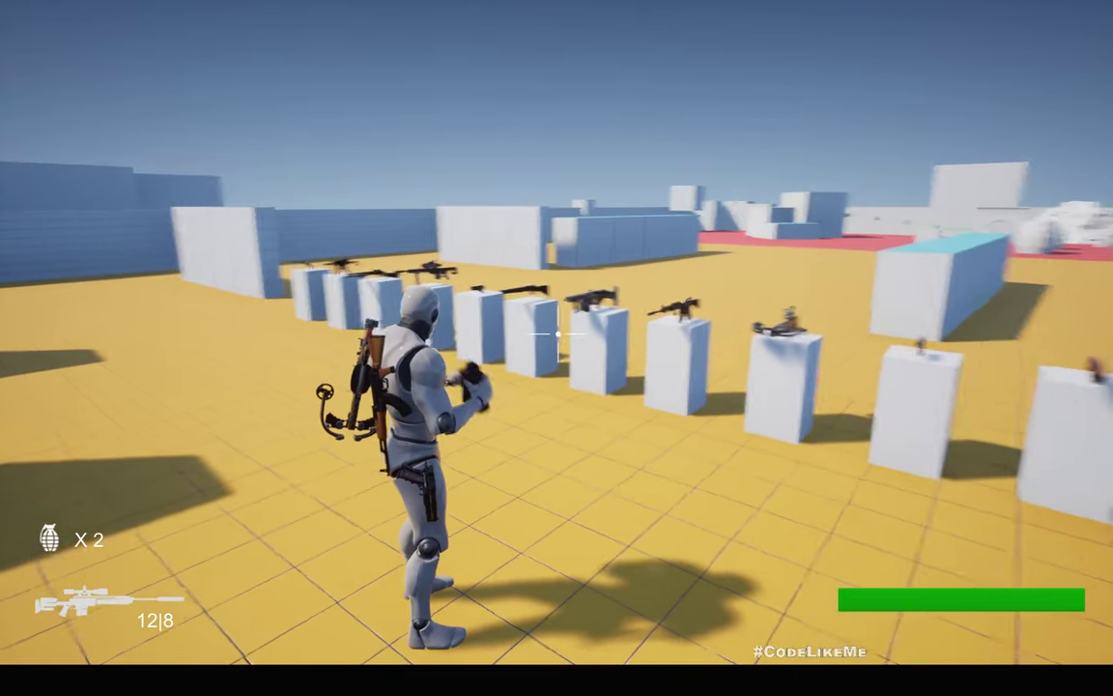
{"action": "key", "text": "1"}
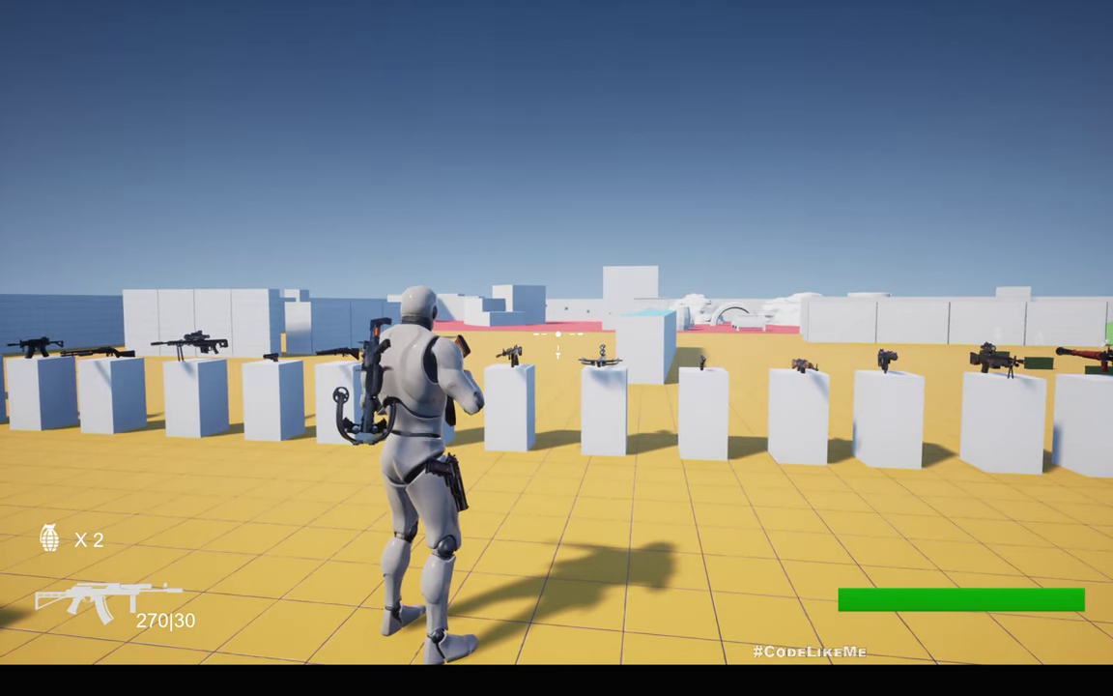
{"action": "key", "text": "Escape"}
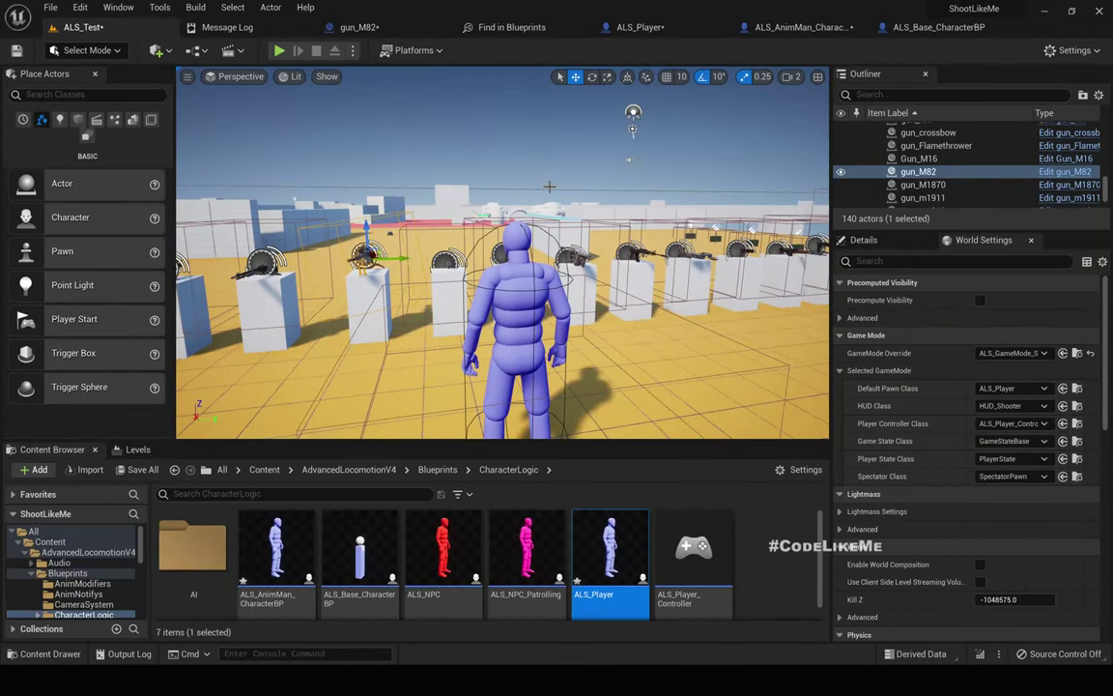
- Play the ALS_Test level, choose the Binoculars overlay state to check the character's pose, and end the session
{"action": "key", "text": "alt+p"}
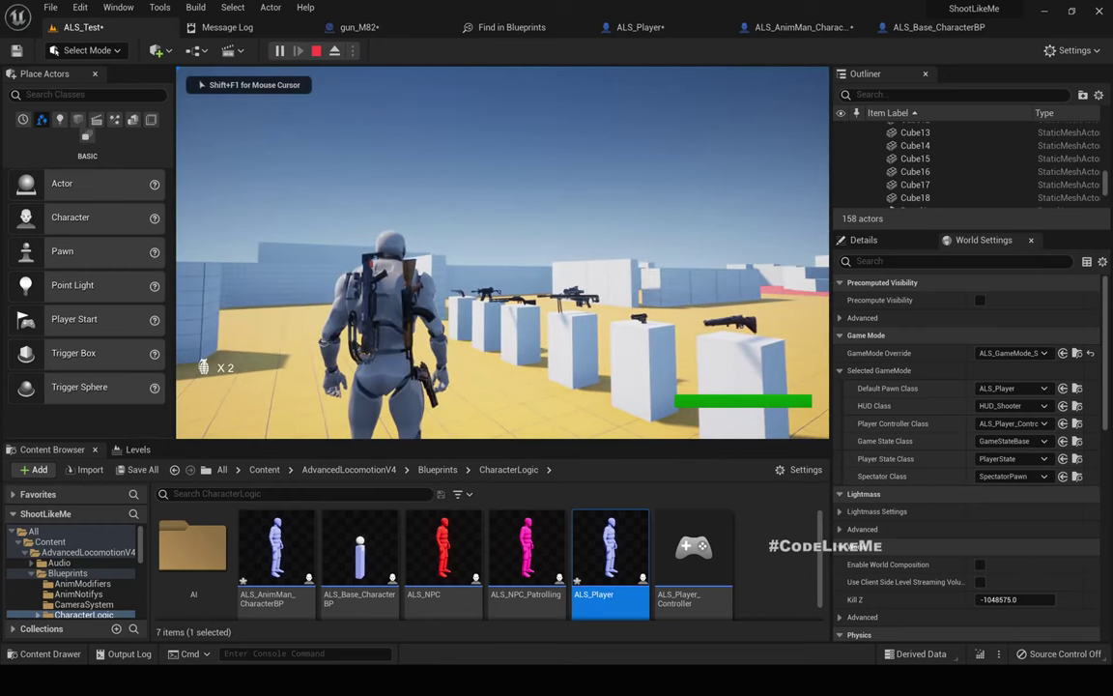
{"action": "key", "text": "q"}
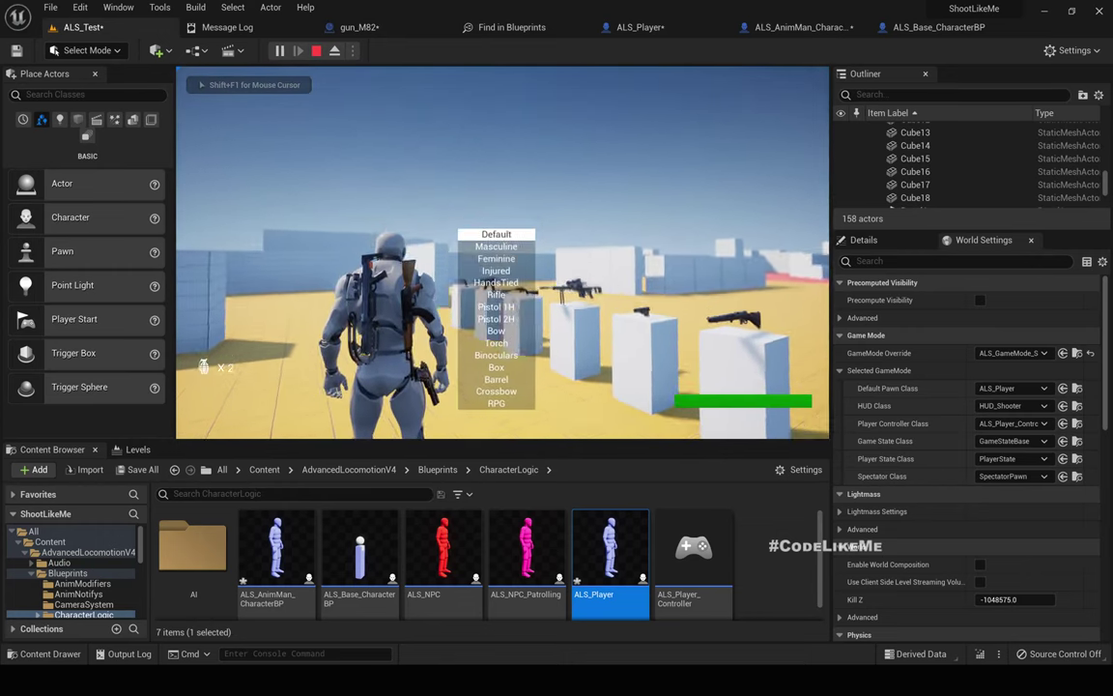
{"action": "scroll", "coordinate": [503, 253], "scroll_direction": "down", "scroll_amount": 2}
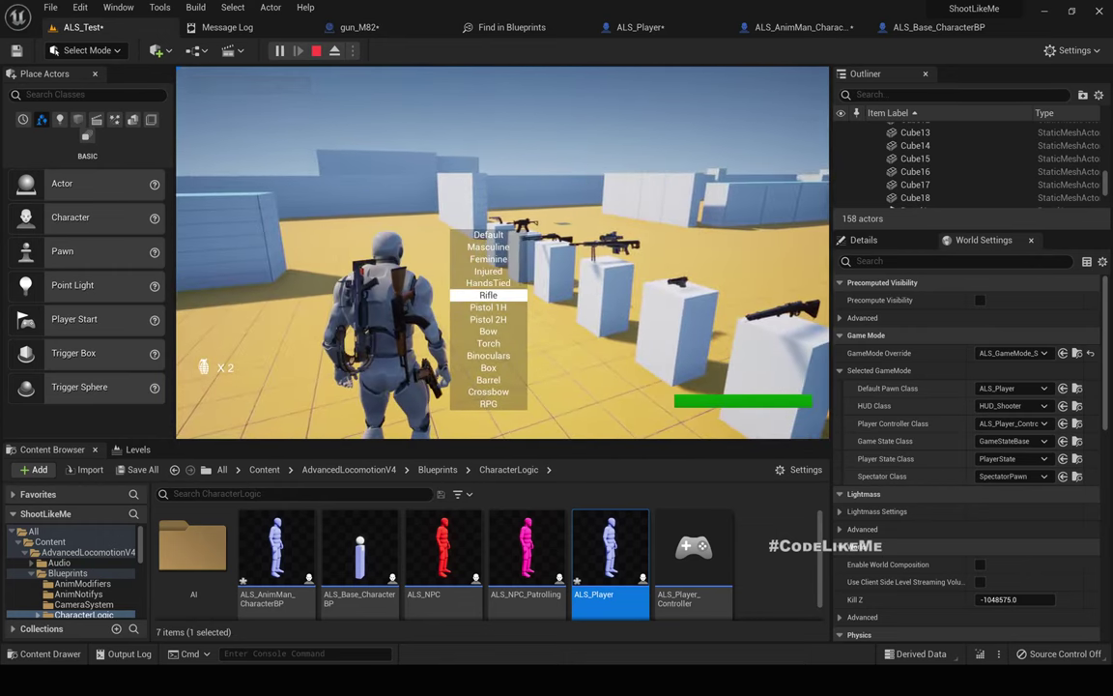
{"action": "scroll", "coordinate": [503, 290], "scroll_direction": "down", "scroll_amount": 8}
{"action": "scroll", "coordinate": [503, 290], "scroll_direction": "down", "scroll_amount": 1}
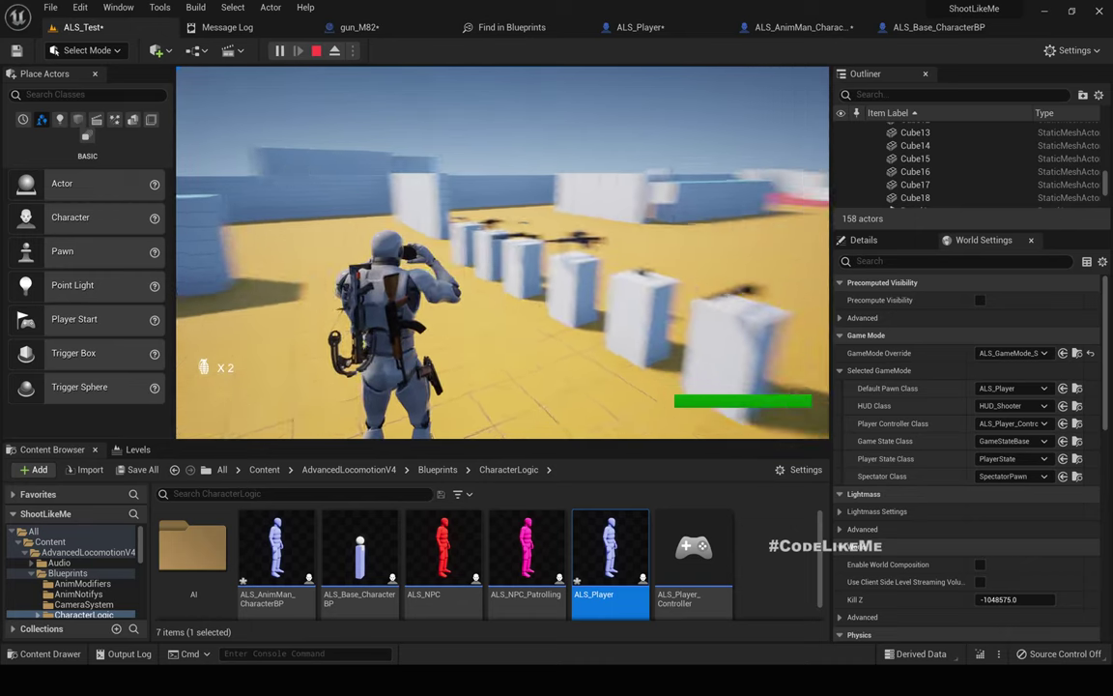
{"action": "key", "text": "w"}
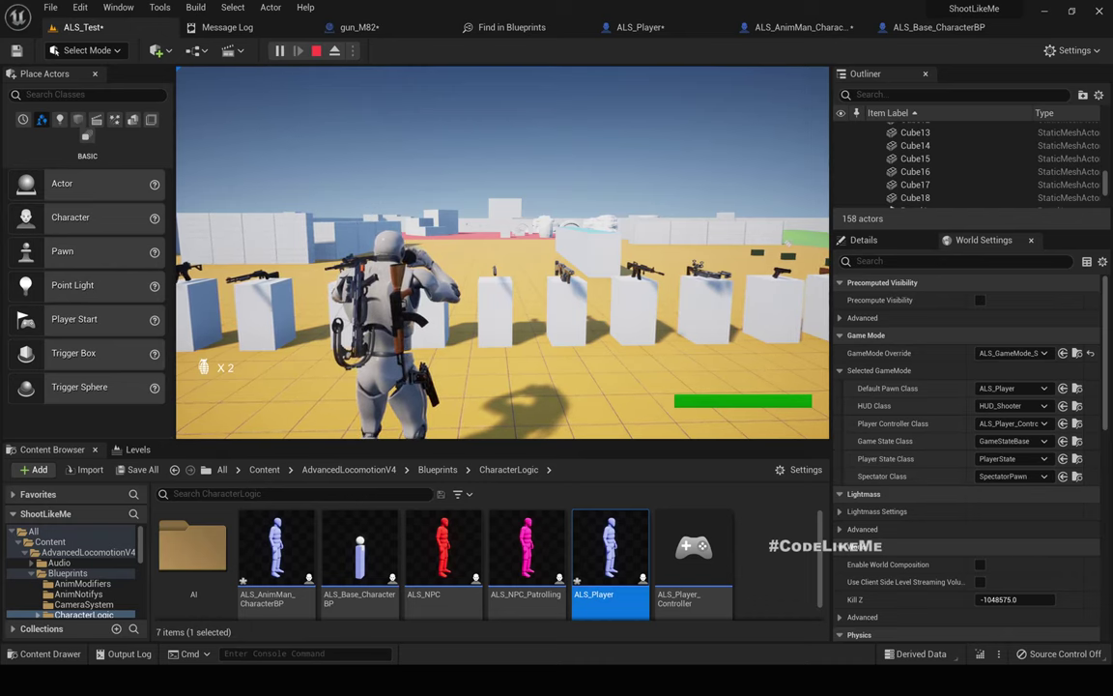
{"action": "key", "text": "Escape"}
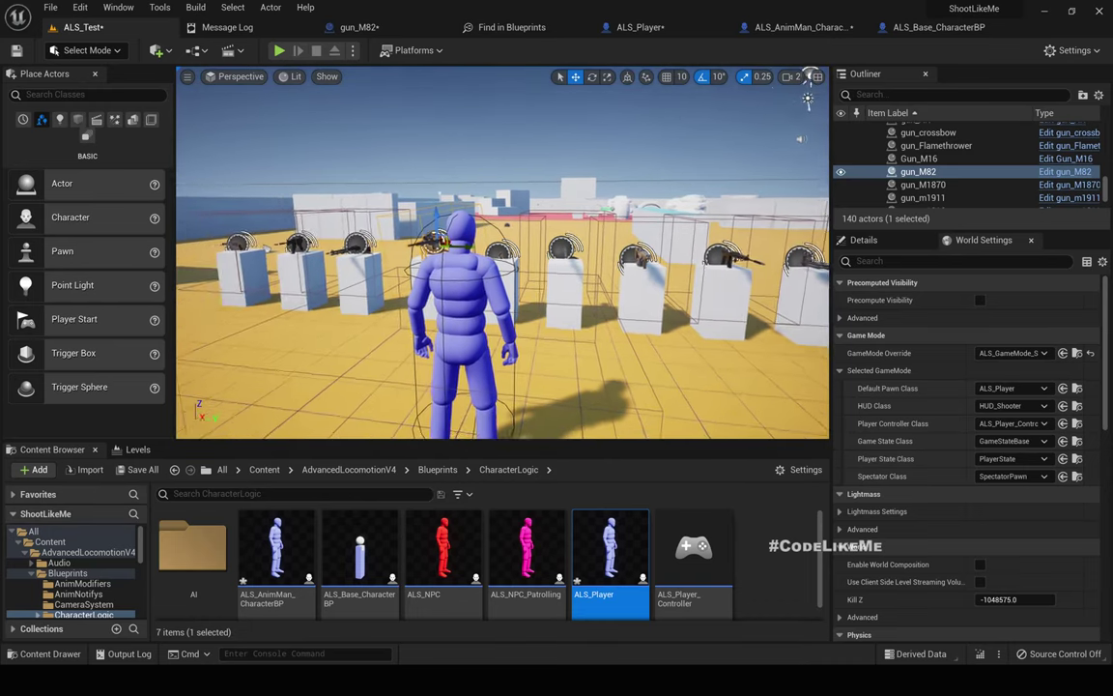
{"action": "key", "text": "F11"}
{"action": "key", "text": "alt+p"}
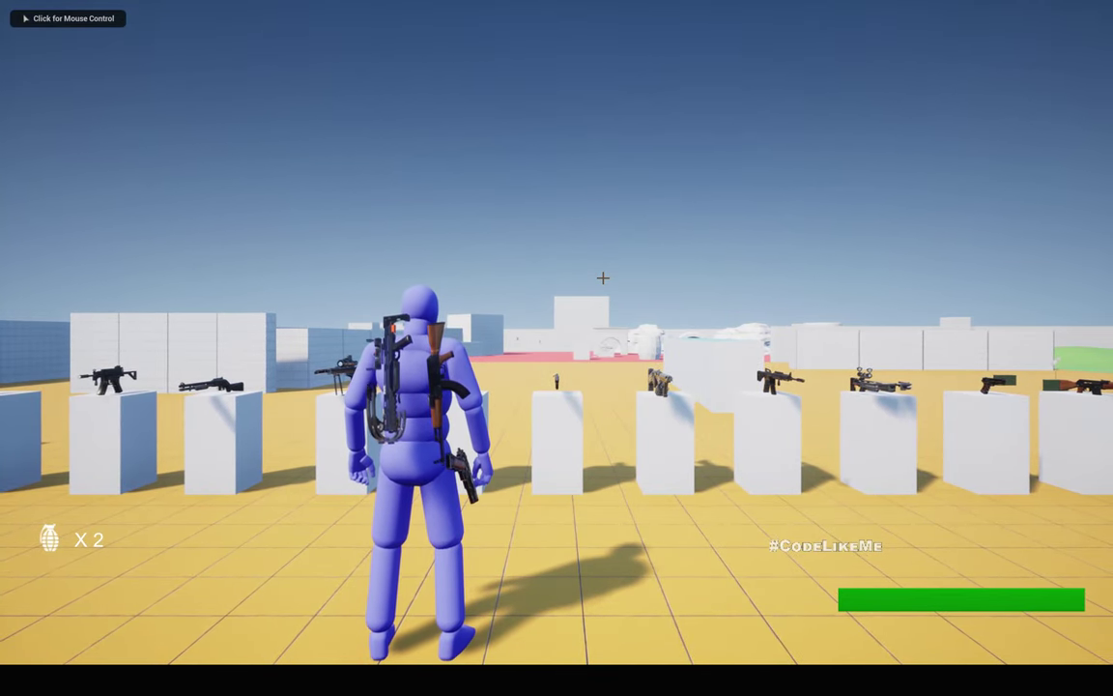
{"action": "key", "text": "Escape"}
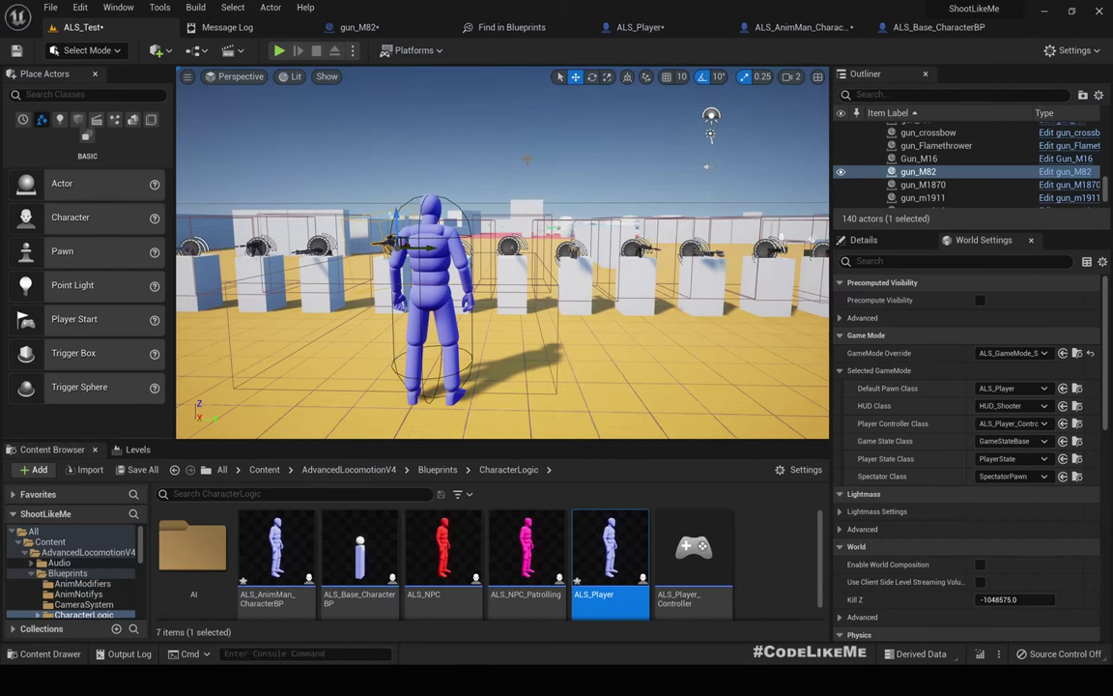
- Play-test the level full screen, picking up the sniper rifle and aiming through its scope, and end the session
{"action": "key", "text": "alt+p"}
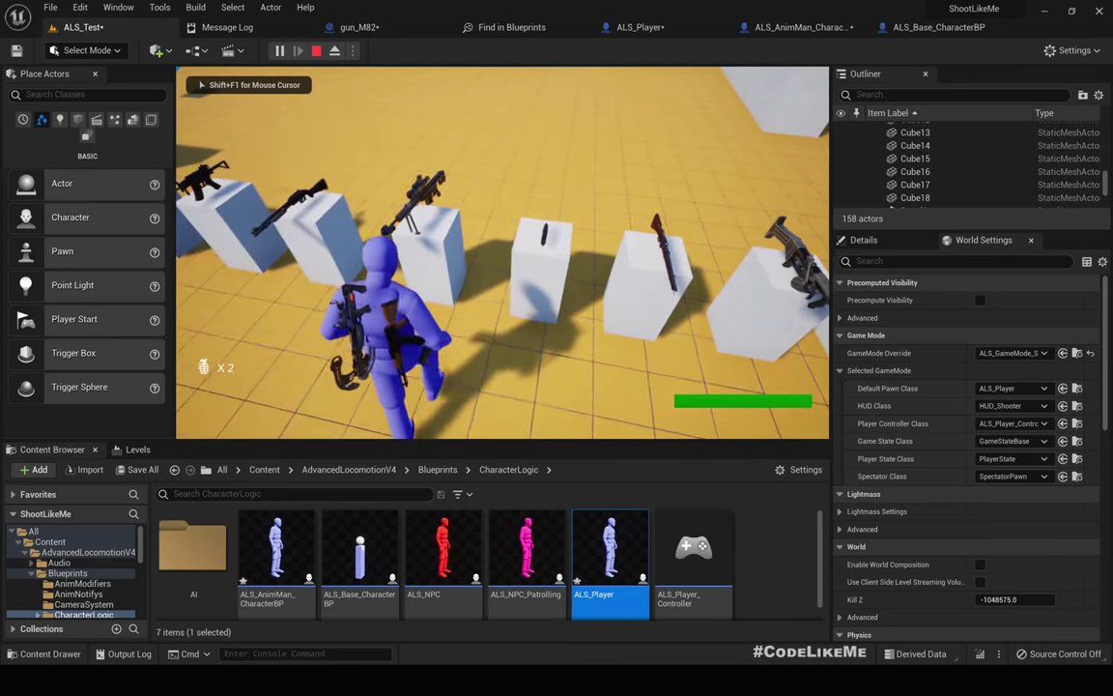
{"action": "key", "text": "w"}
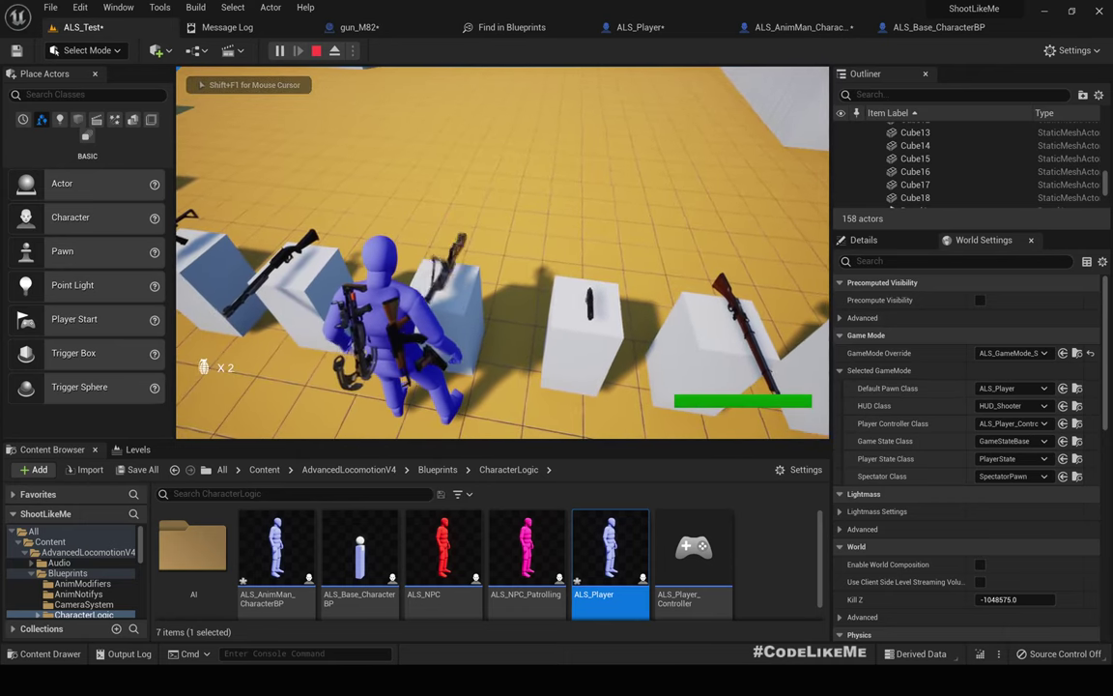
{"action": "key", "text": "F11"}
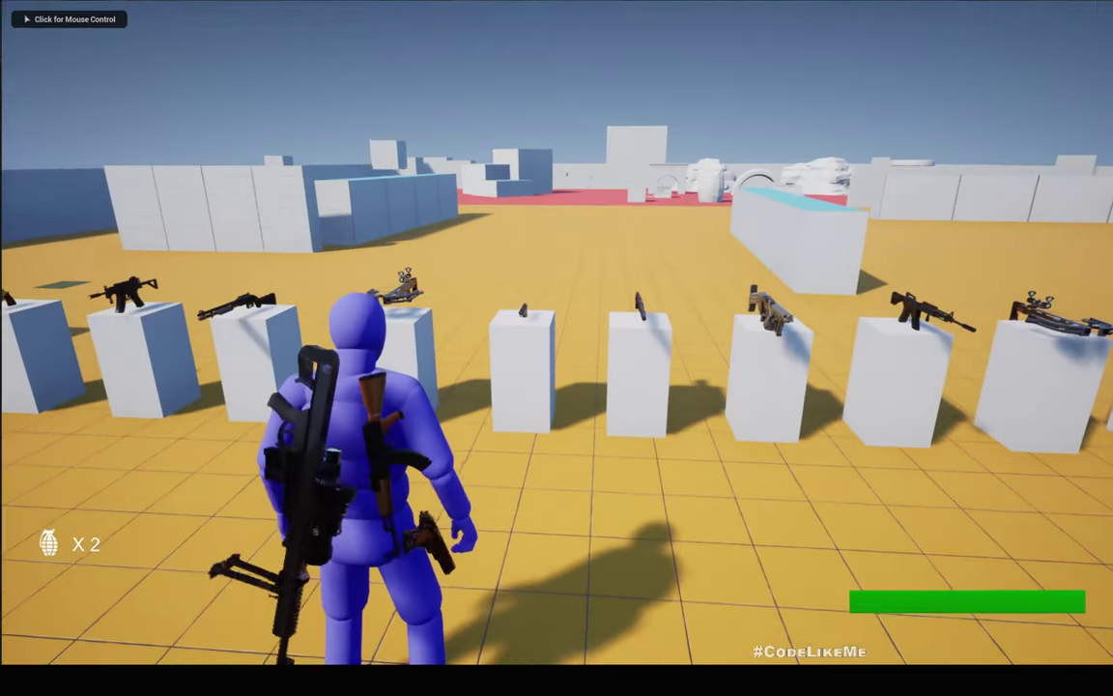
{"action": "left_click", "coordinate": [556, 334]}
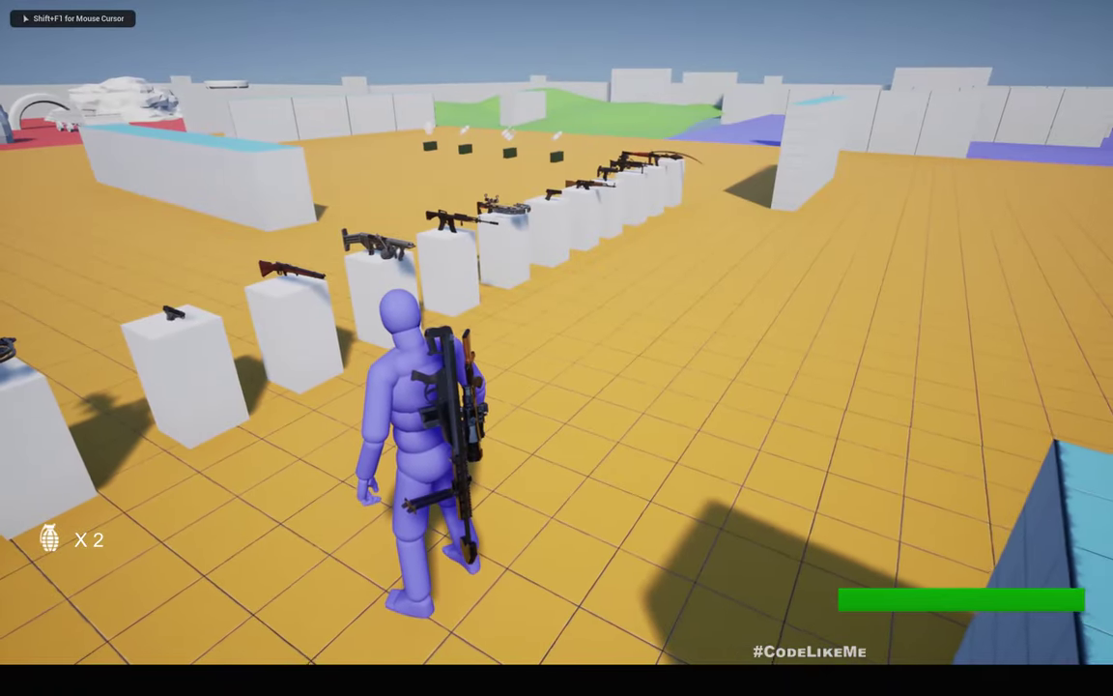
{"action": "key", "text": "1"}
{"action": "right_click", "coordinate": [557, 333]}
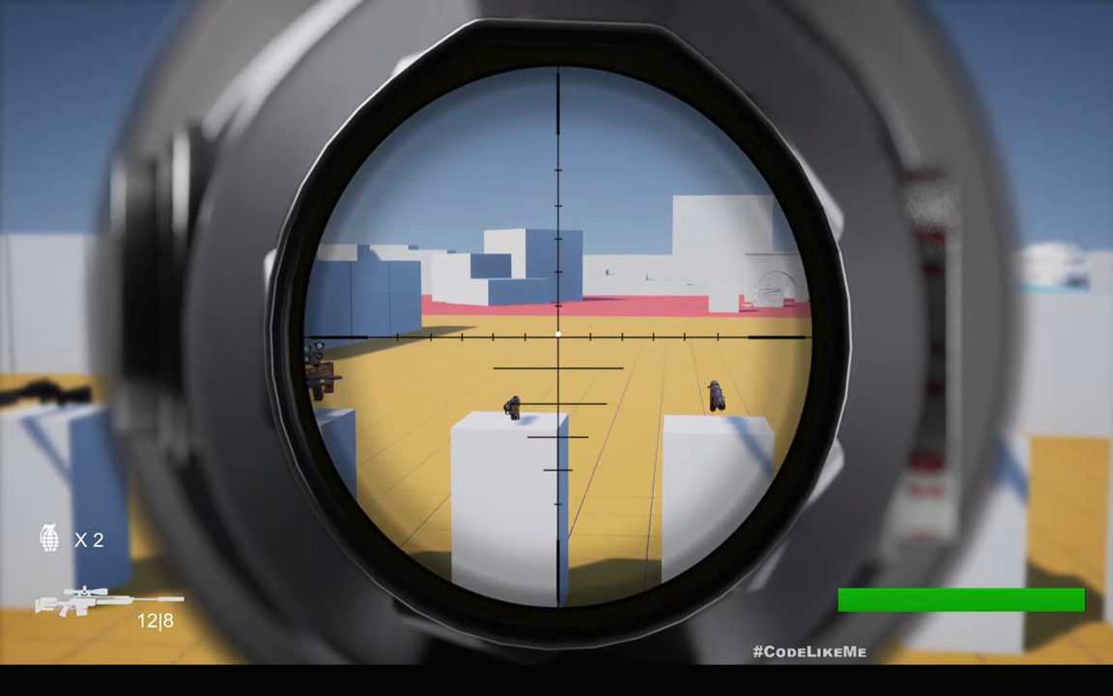
{"action": "key", "text": "Escape"}
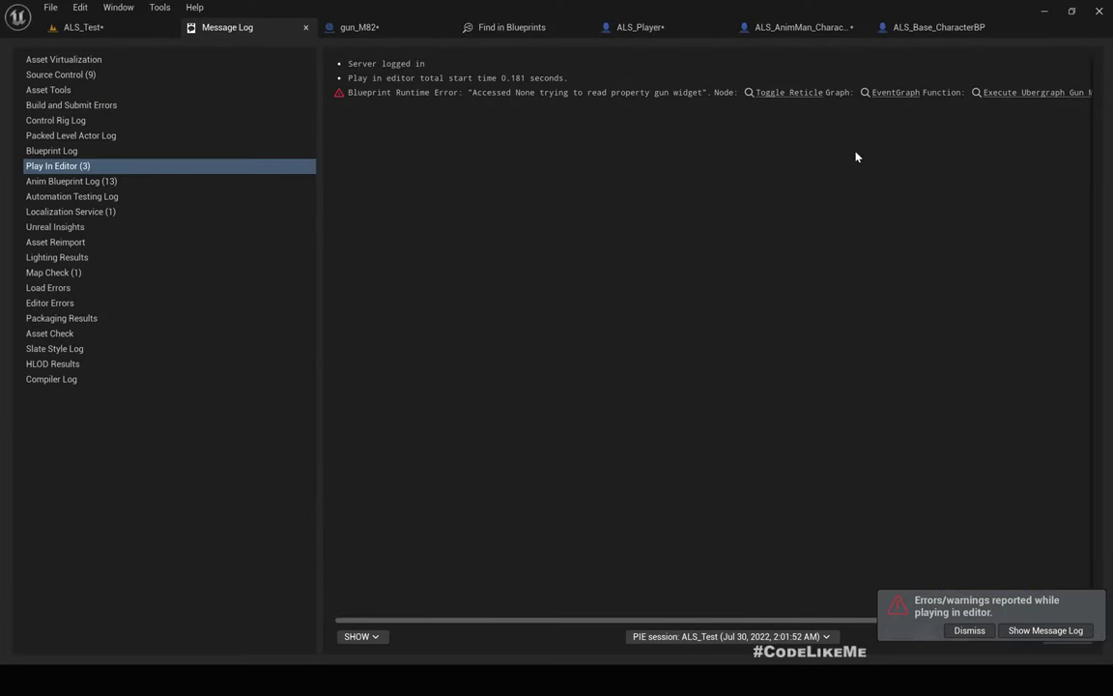
- Trace the gun widget runtime error to its Toggle Reticle node and examine the surrounding gun_M82 event graph
{"action": "left_click", "coordinate": [778, 92]}
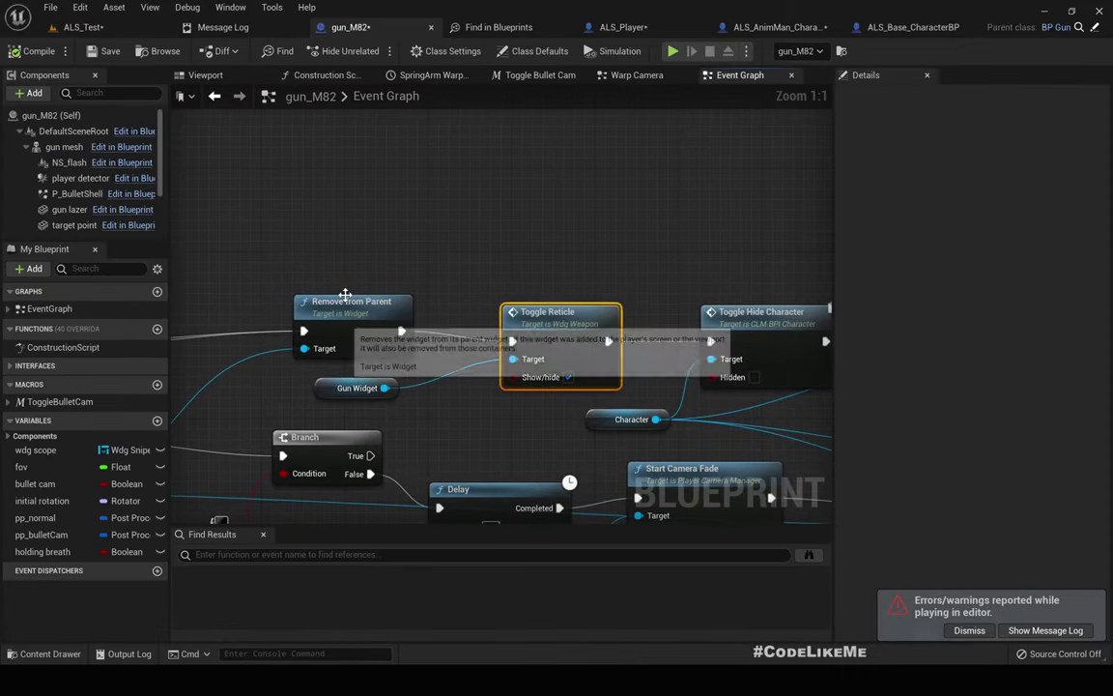
{"action": "right_click_drag", "start_coordinate": [362, 242], "coordinate": [157, 127]}
{"action": "scroll", "coordinate": [572, 112], "scroll_direction": "down", "scroll_amount": 7}
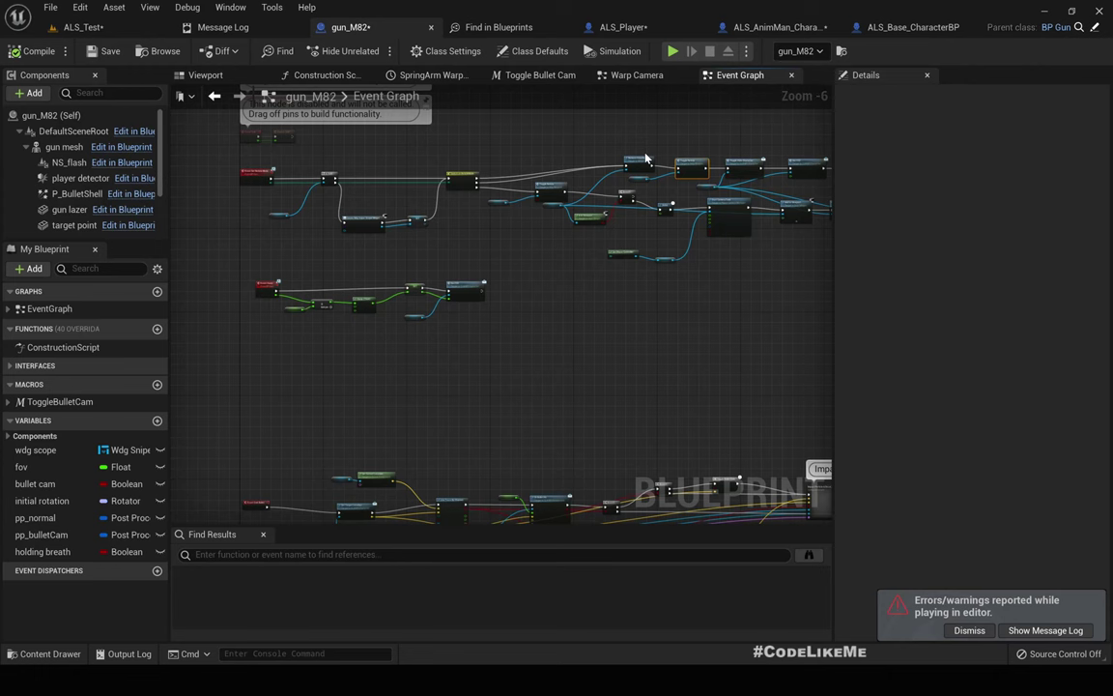
- Locate the gun_M82 Blueprint asset in the project's Guns folder and enlarge the asset browsing area
{"action": "left_click", "coordinate": [83, 27]}
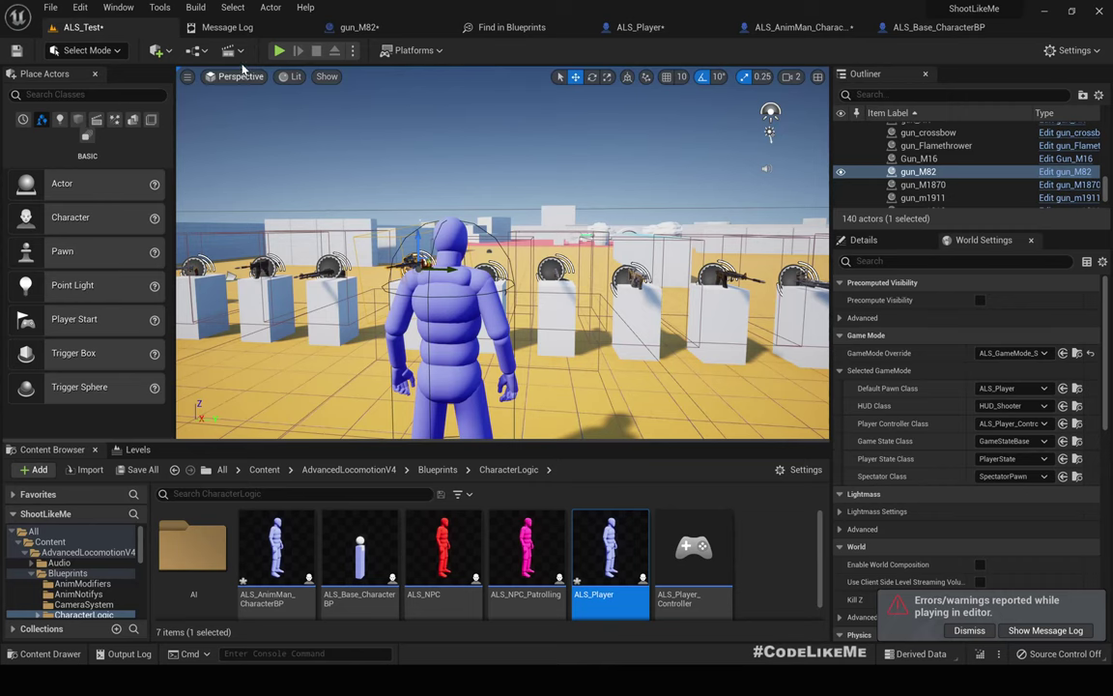
{"action": "left_click", "coordinate": [358, 27]}
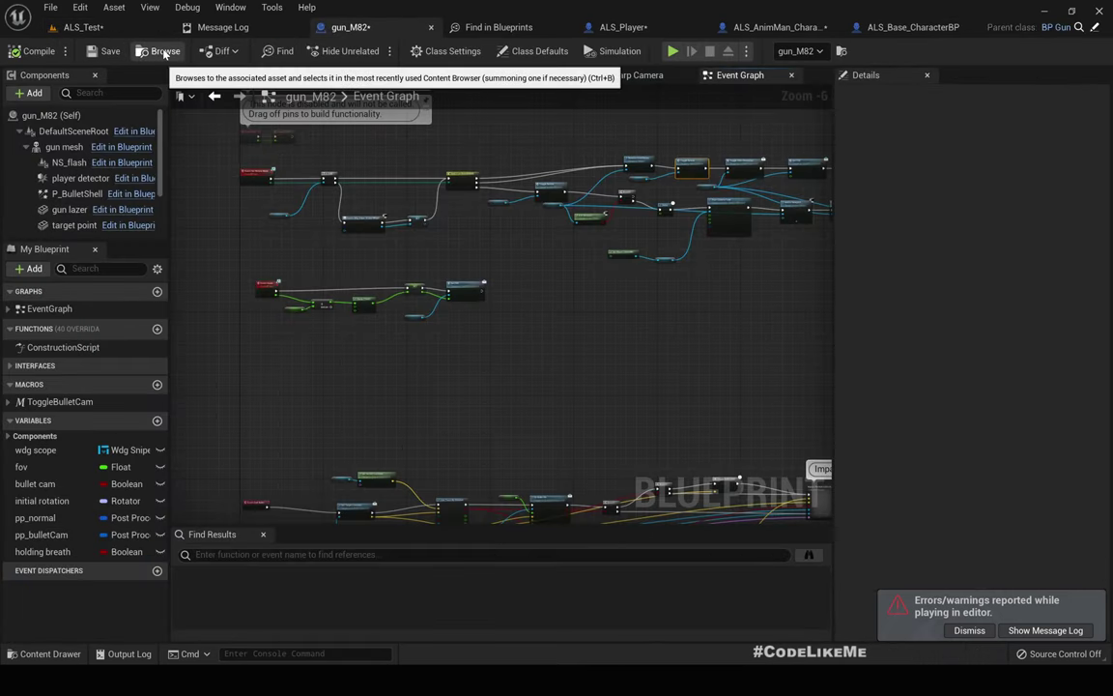
{"action": "left_click", "coordinate": [162, 52]}
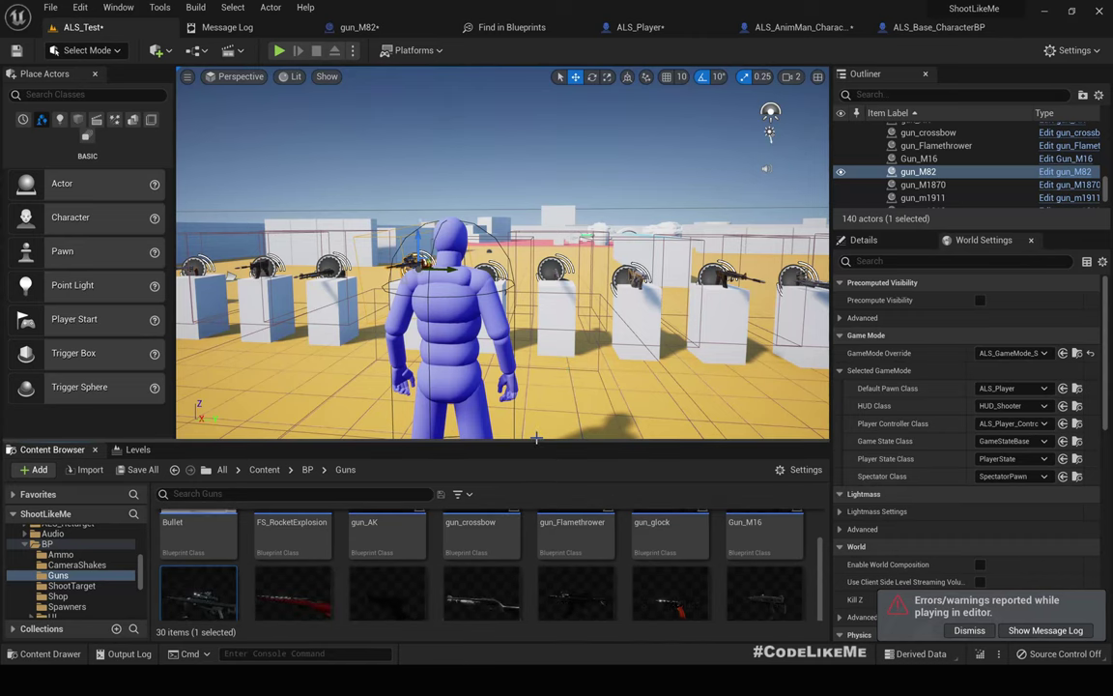
{"action": "left_click_drag", "start_coordinate": [537, 440], "coordinate": [527, 324]}
{"action": "scroll", "coordinate": [554, 527], "scroll_direction": "up", "scroll_amount": 2}
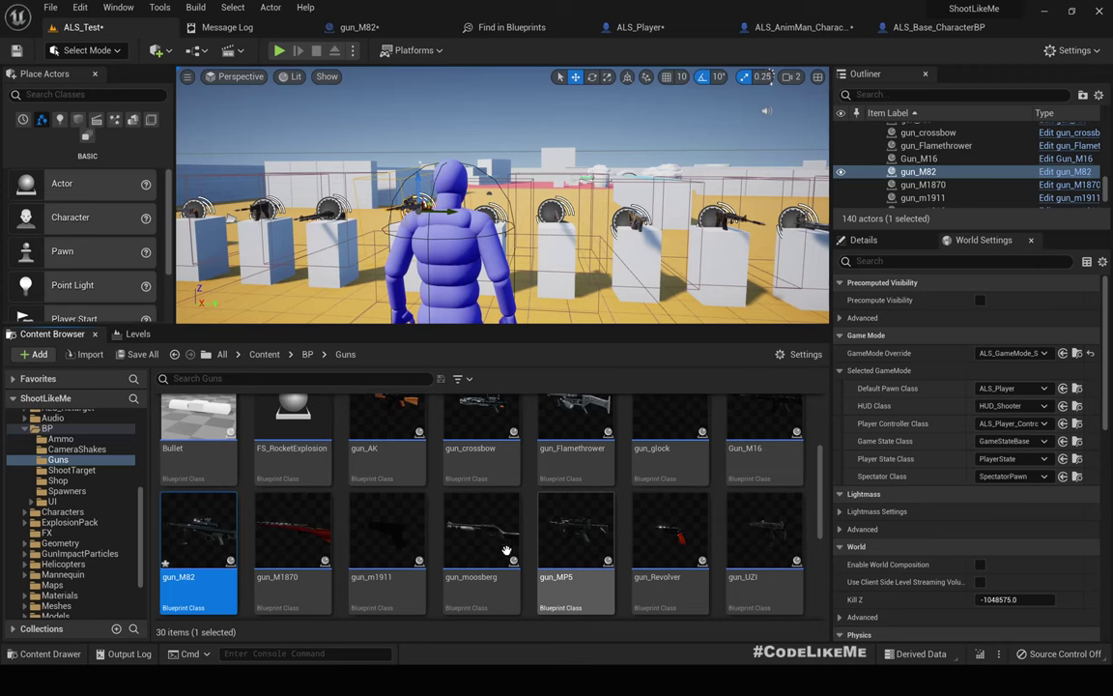
- Create a child Blueprint class of gun_M82 named Binocular
{"action": "right_click", "coordinate": [201, 540]}
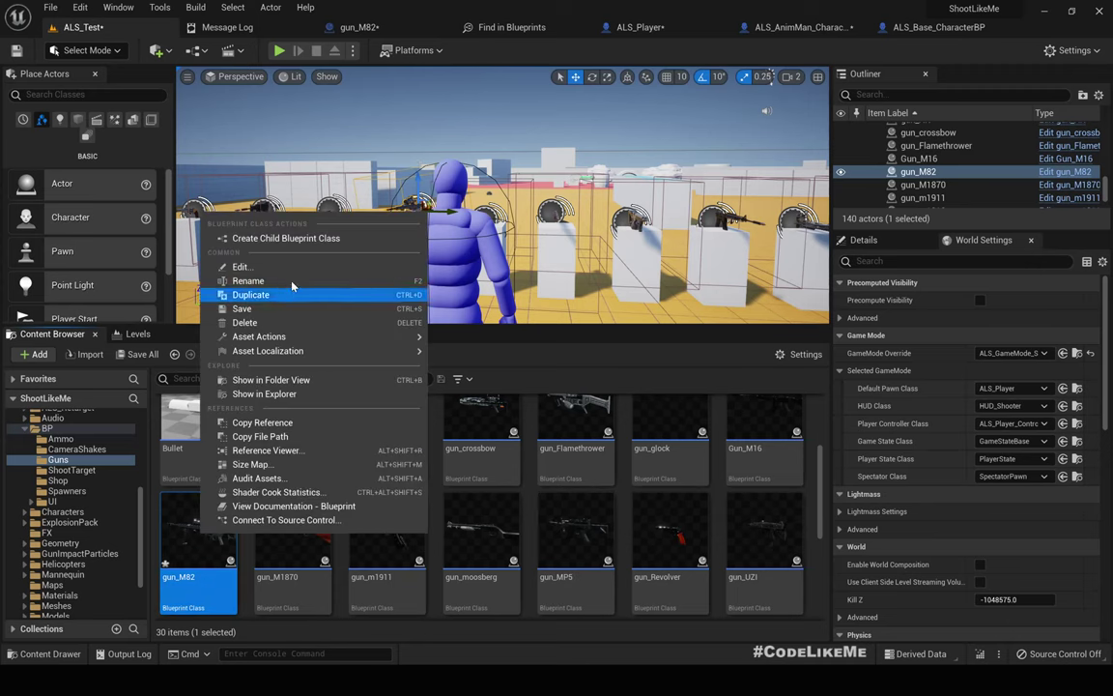
{"action": "left_click", "coordinate": [281, 237]}
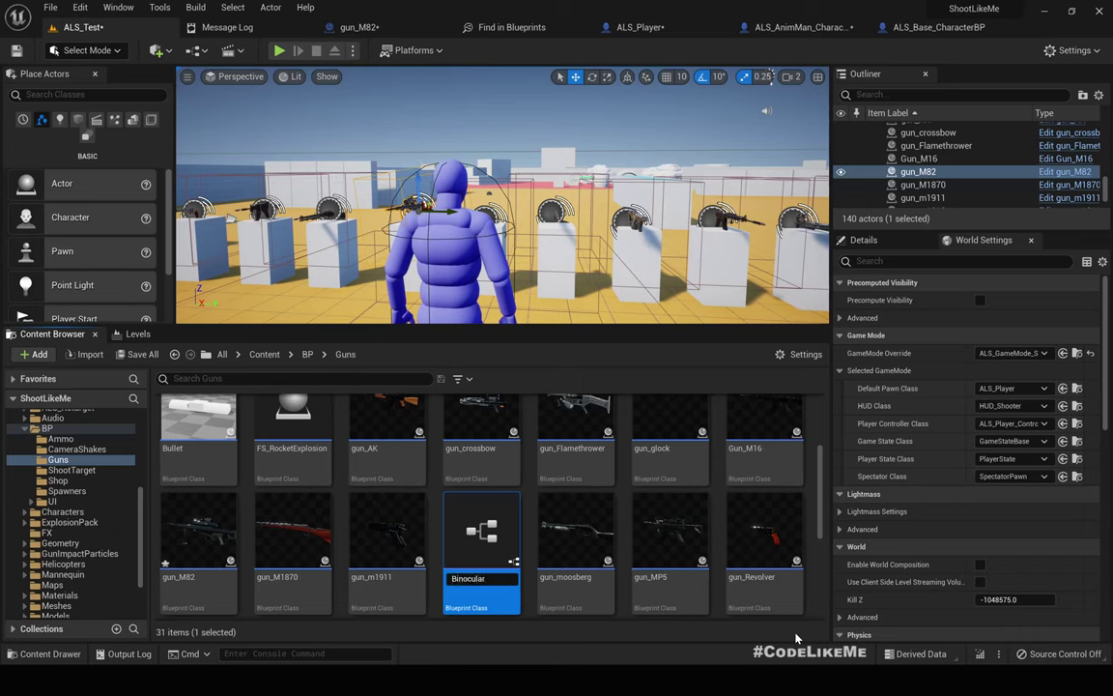
{"action": "key", "text": "Return"}
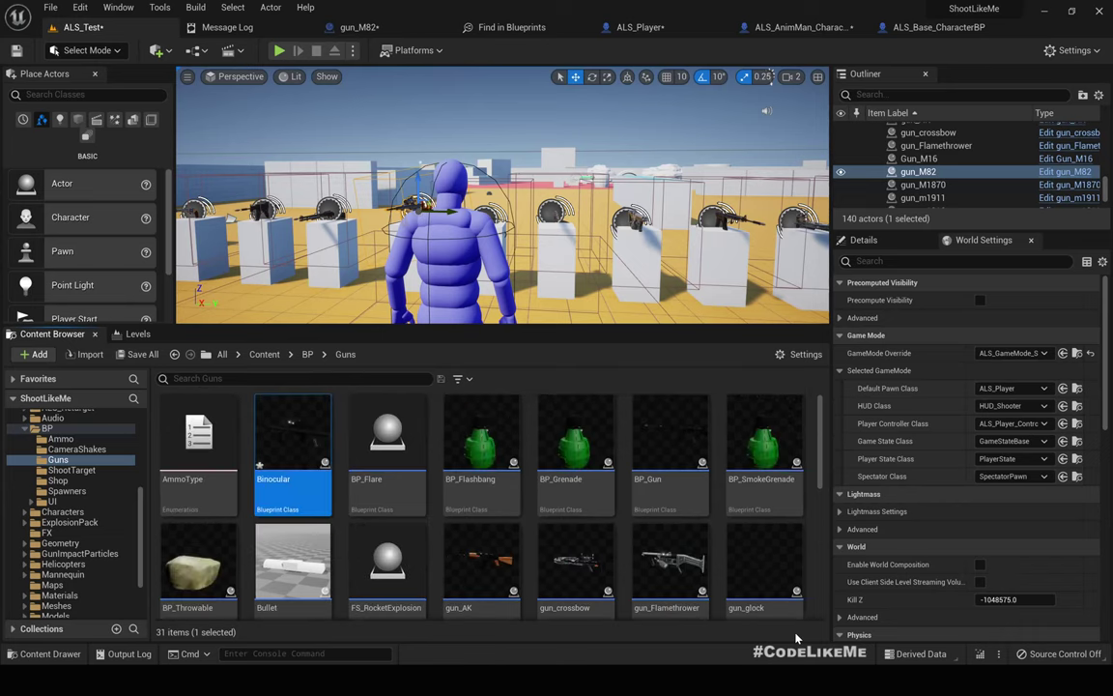
- Find the GunType enumeration in the Guns folder and open it for editing
{"action": "scroll", "coordinate": [538, 514], "scroll_direction": "down", "scroll_amount": 5}
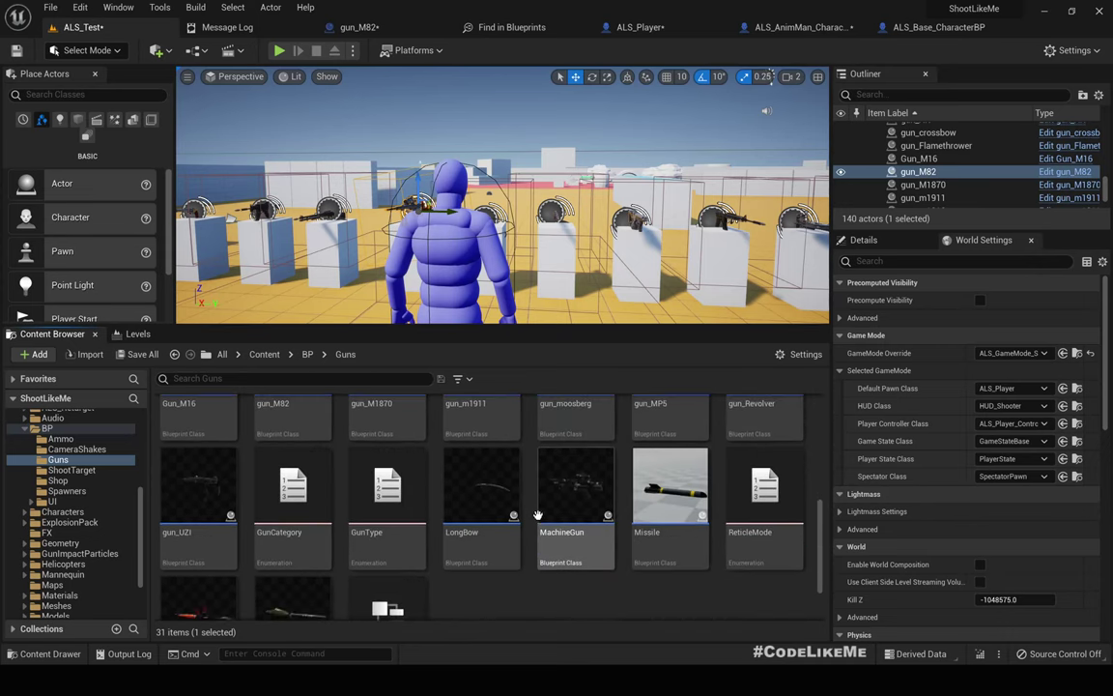
{"action": "scroll", "coordinate": [638, 502], "scroll_direction": "down", "scroll_amount": 2}
{"action": "scroll", "coordinate": [638, 501], "scroll_direction": "up", "scroll_amount": 3}
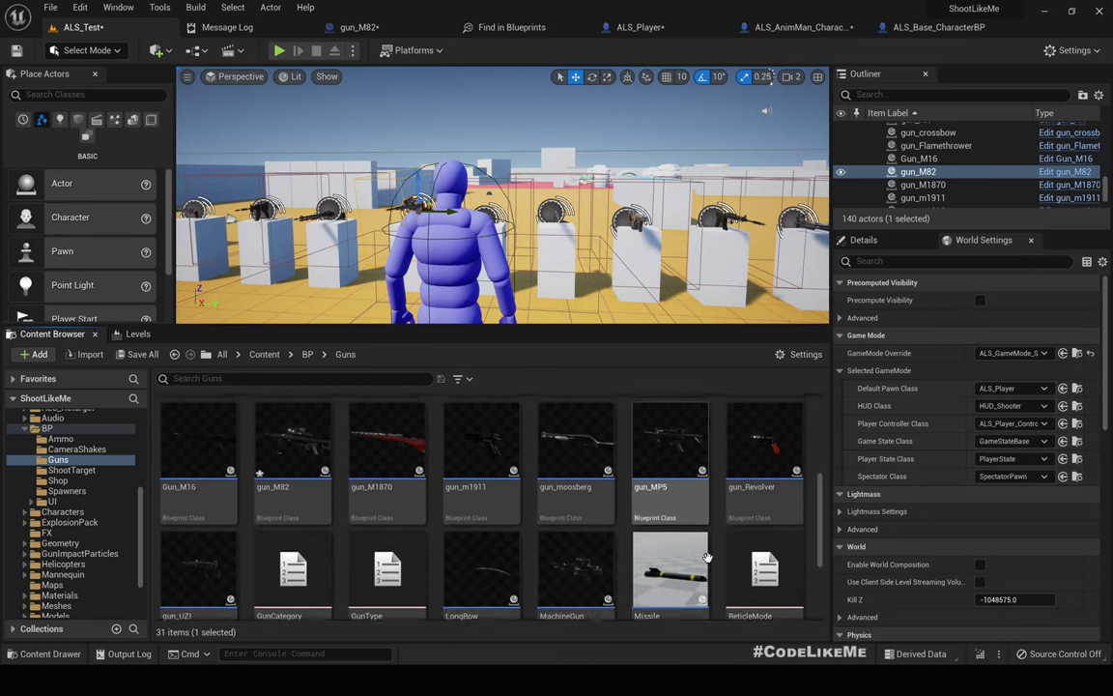
{"action": "double_click", "coordinate": [386, 569]}
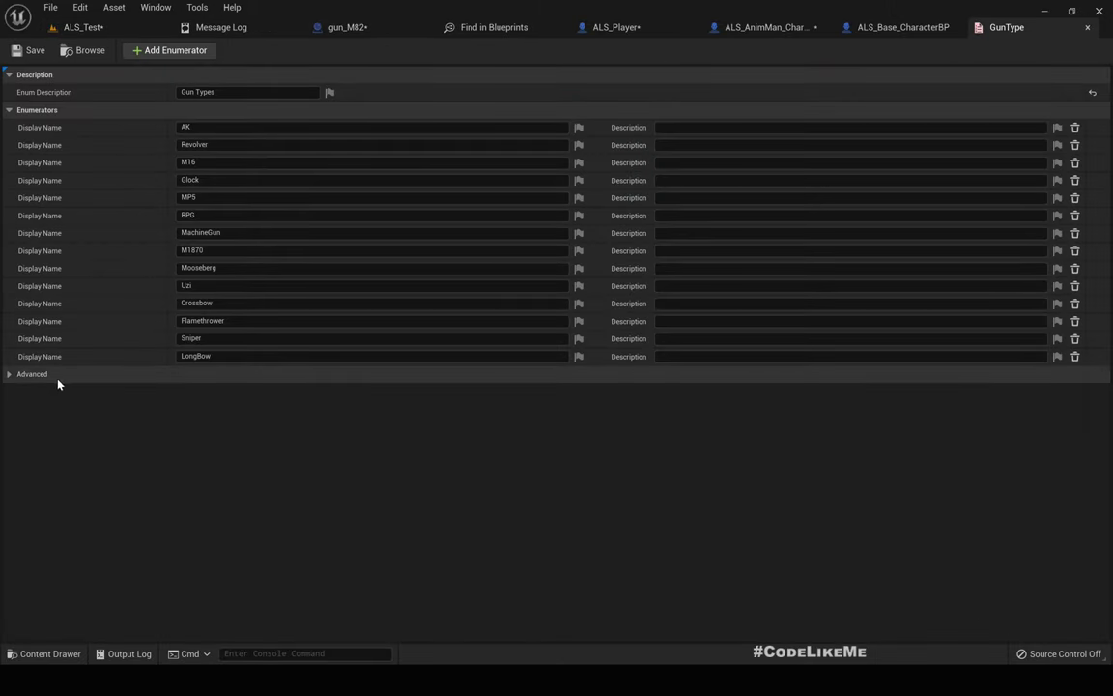
{"action": "left_click", "coordinate": [8, 374]}
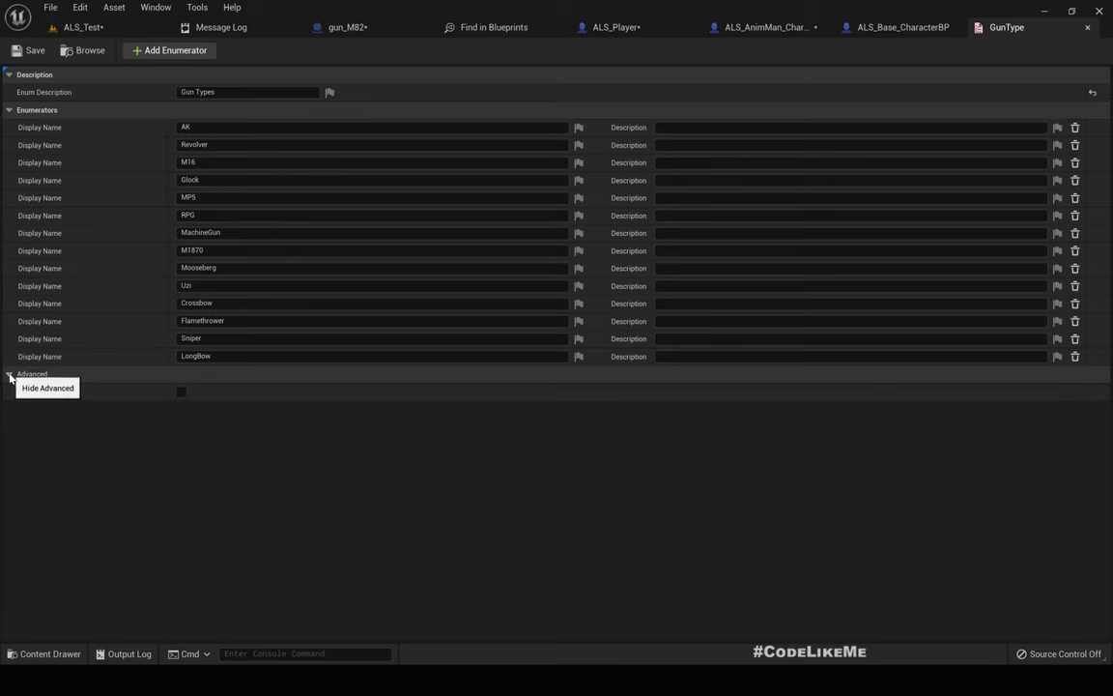
- Add an enumerator to GunType and name it Binocular
{"action": "left_click", "coordinate": [153, 49]}
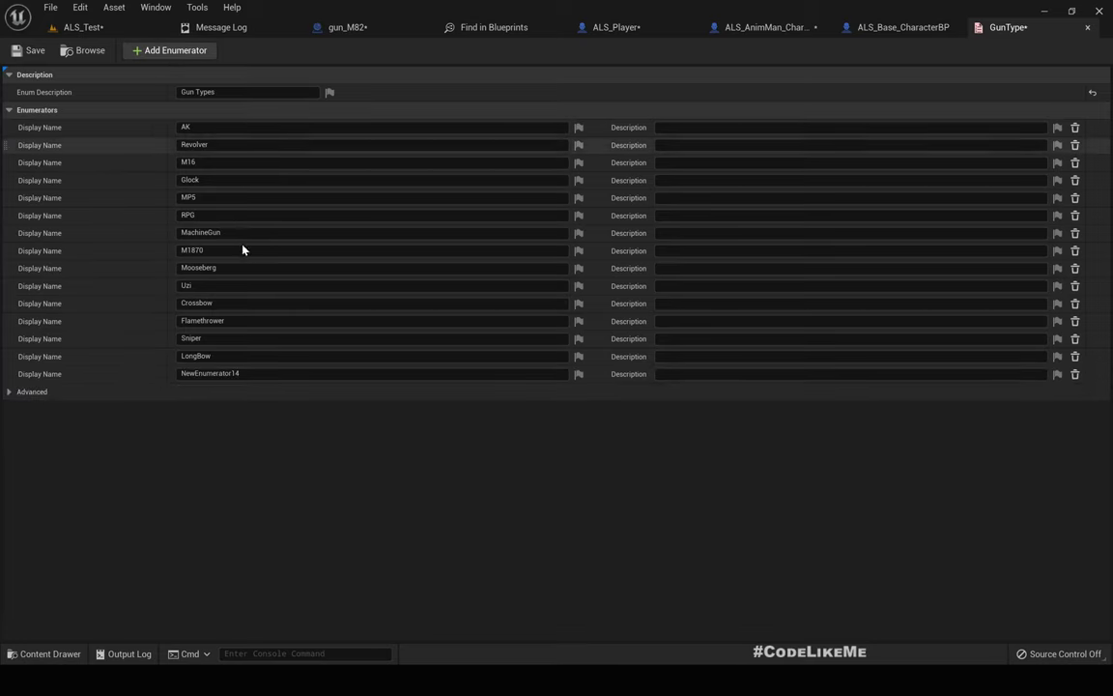
{"action": "left_click", "coordinate": [263, 373]}
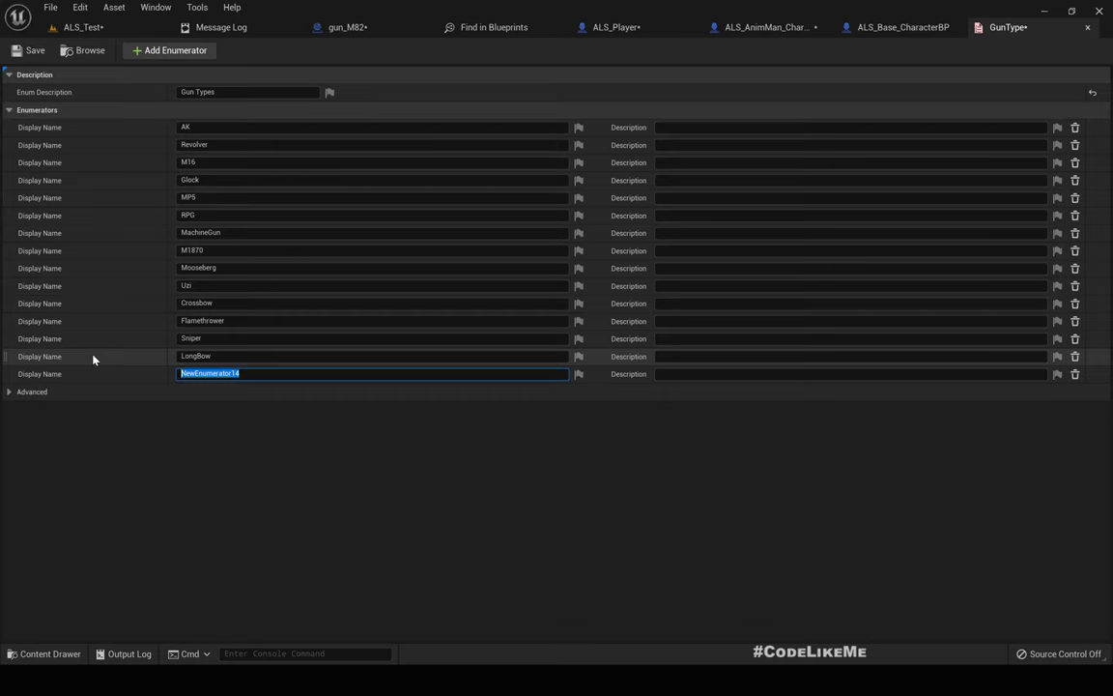
{"action": "type", "text": "Binocular"}
{"action": "key", "text": "Return"}
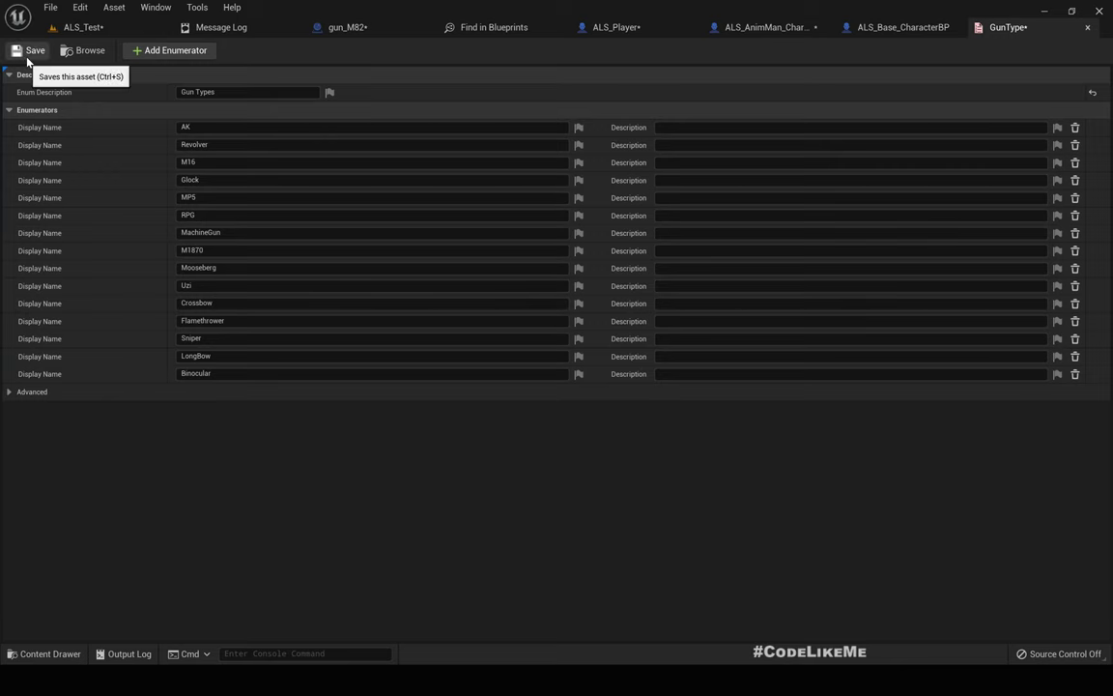
- Close the GunType and ALS_Base_CharacterBP editors, and set the Binocular entry of the Switch Weapon macro's overlay Select node to Binoculars
{"action": "left_click", "coordinate": [1088, 28]}
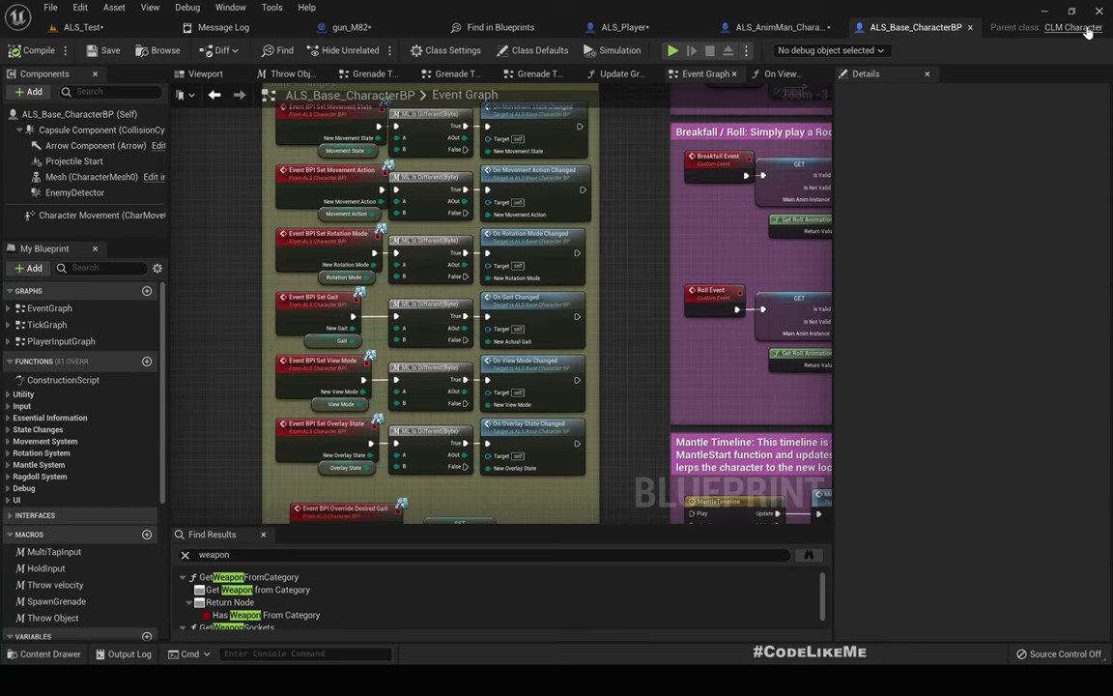
{"action": "left_click", "coordinate": [970, 29]}
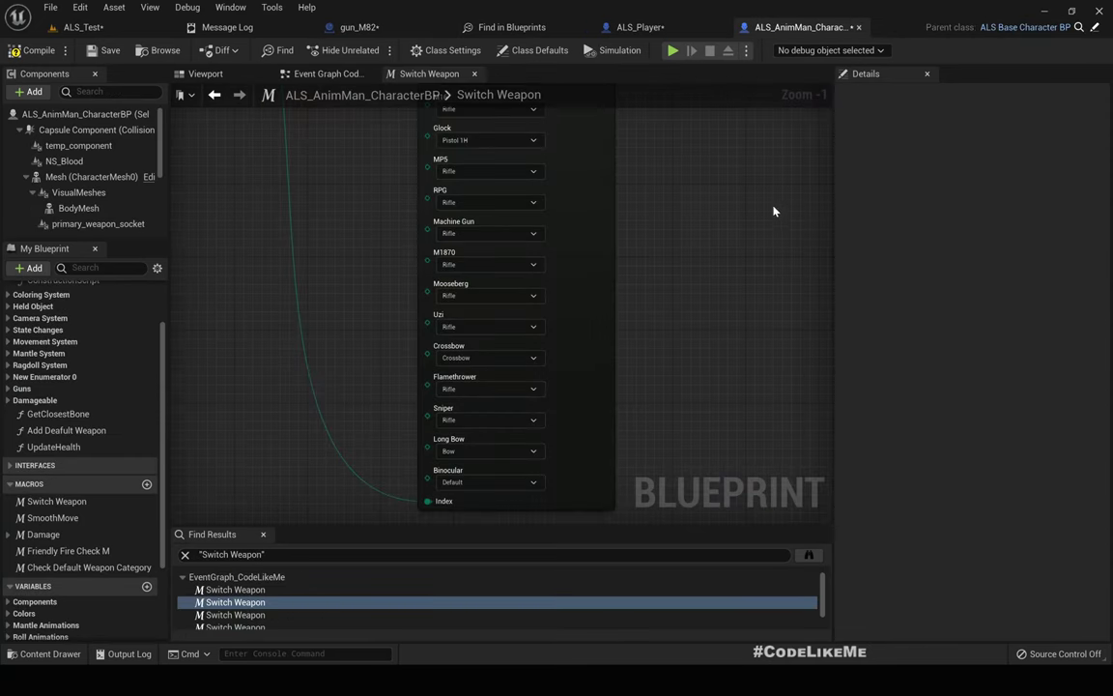
{"action": "scroll", "coordinate": [442, 408], "scroll_direction": "down", "scroll_amount": 6}
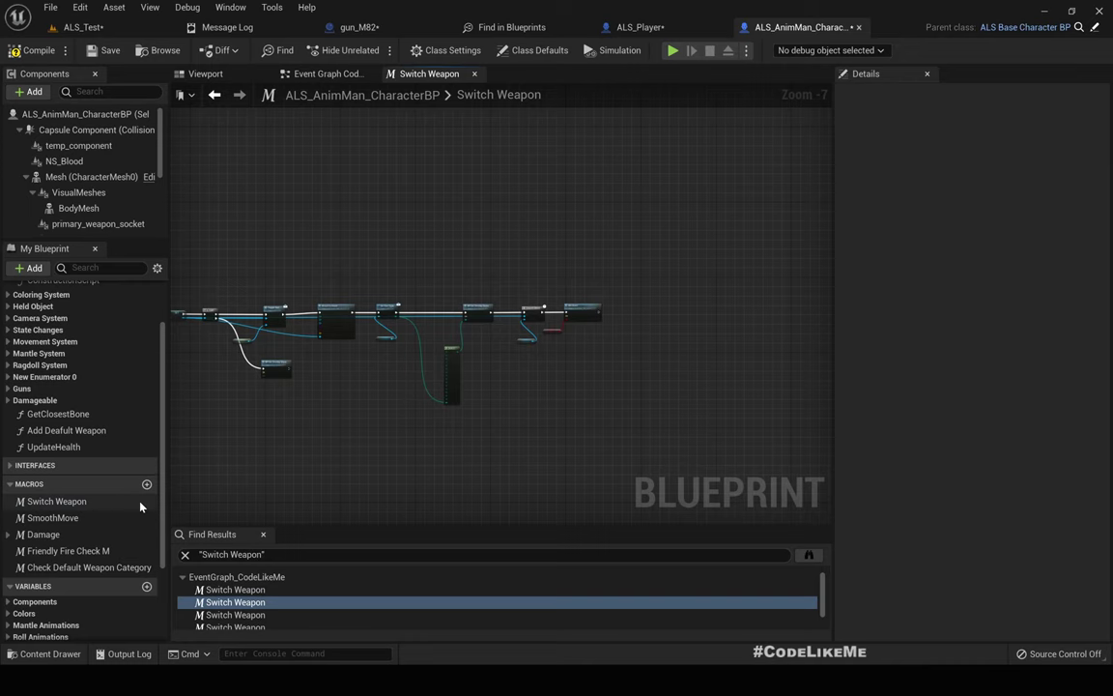
{"action": "scroll", "coordinate": [458, 418], "scroll_direction": "up", "scroll_amount": 6}
{"action": "right_click_drag", "start_coordinate": [374, 394], "coordinate": [412, 249]}
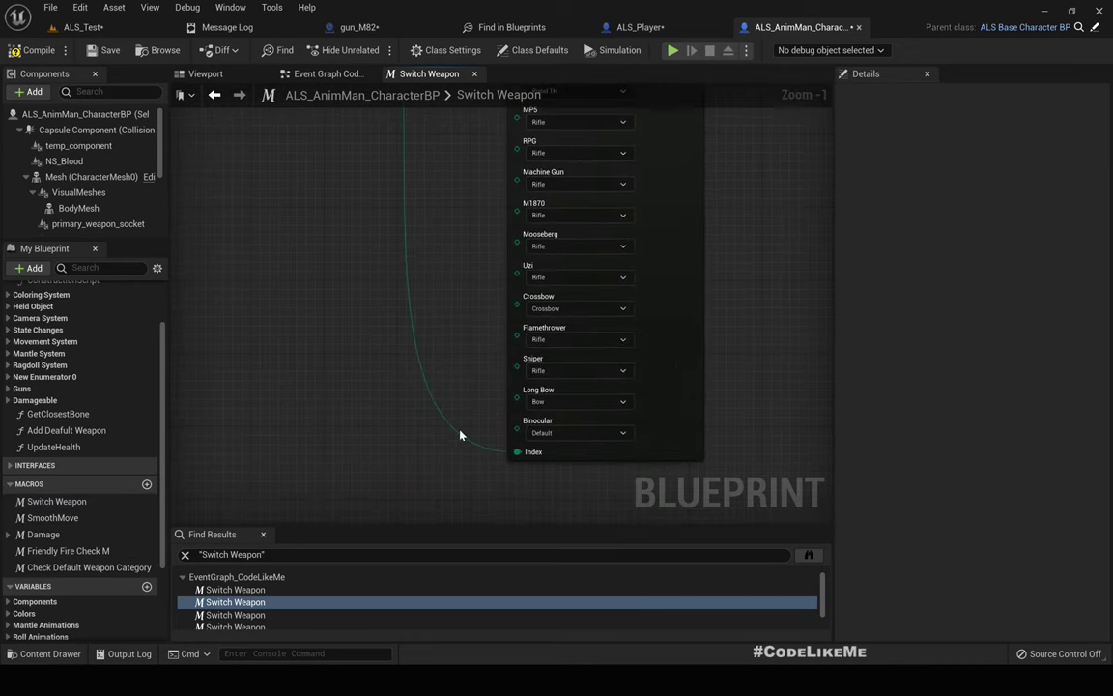
{"action": "left_click", "coordinate": [547, 434]}
{"action": "right_click_drag", "start_coordinate": [432, 468], "coordinate": [393, 341]}
{"action": "left_click", "coordinate": [495, 313]}
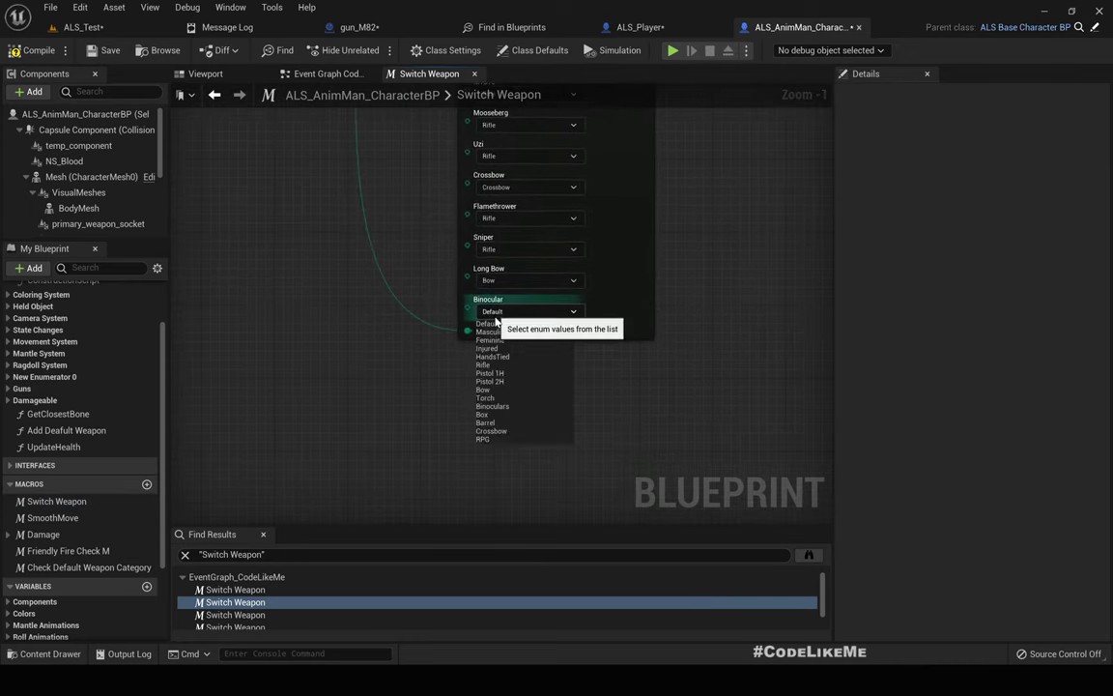
{"action": "left_click", "coordinate": [488, 408]}
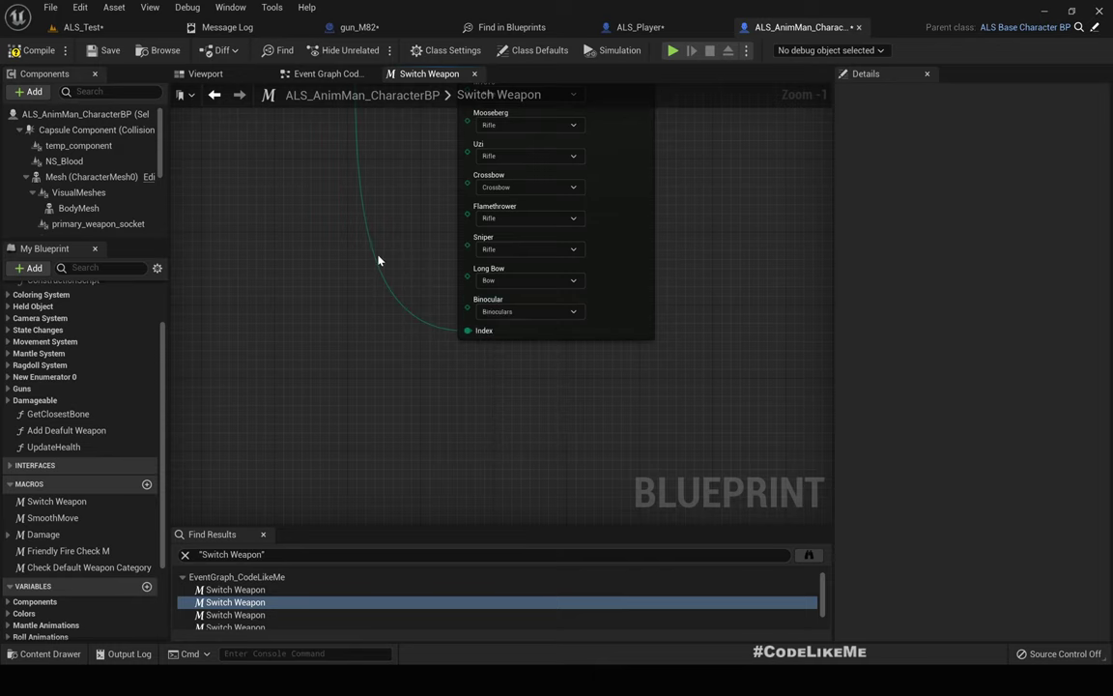
{"action": "right_click_drag", "start_coordinate": [501, 309], "coordinate": [465, 379]}
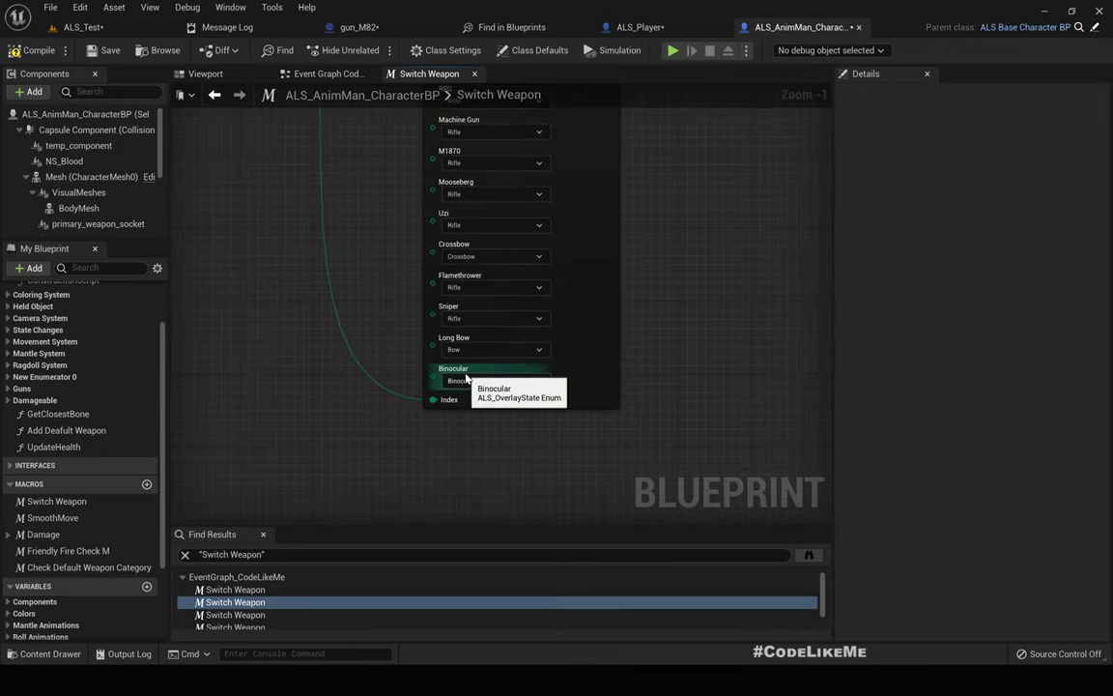
- Compile the AnimMan character Blueprint and review the node chain of its Switch Weapon macro
{"action": "scroll", "coordinate": [466, 379], "scroll_direction": "down", "scroll_amount": 4}
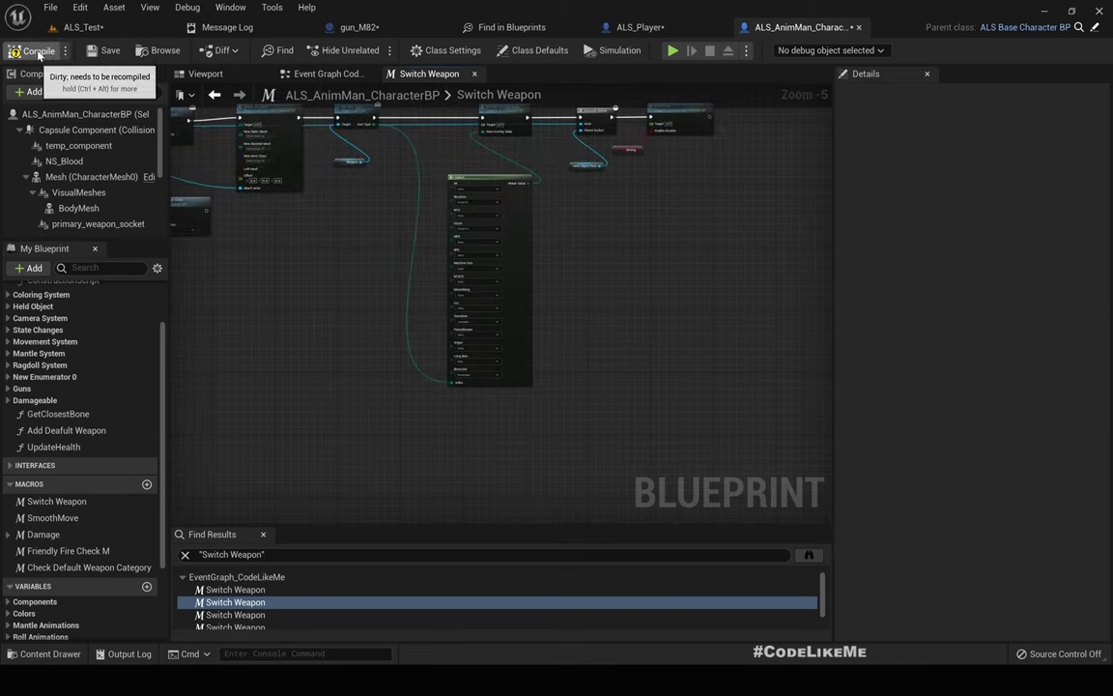
{"action": "scroll", "coordinate": [427, 366], "scroll_direction": "up", "scroll_amount": 5}
{"action": "scroll", "coordinate": [419, 354], "scroll_direction": "down", "scroll_amount": 4}
{"action": "right_click_drag", "start_coordinate": [364, 328], "coordinate": [698, 319]}
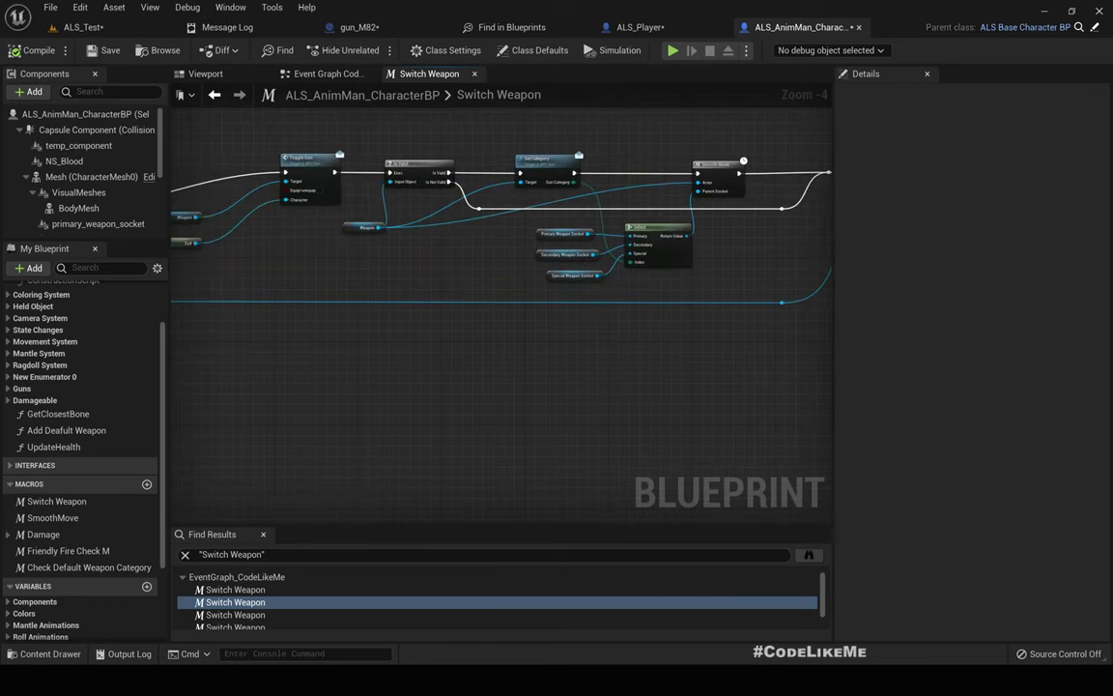
{"action": "right_click_drag", "start_coordinate": [829, 461], "coordinate": [401, 455]}
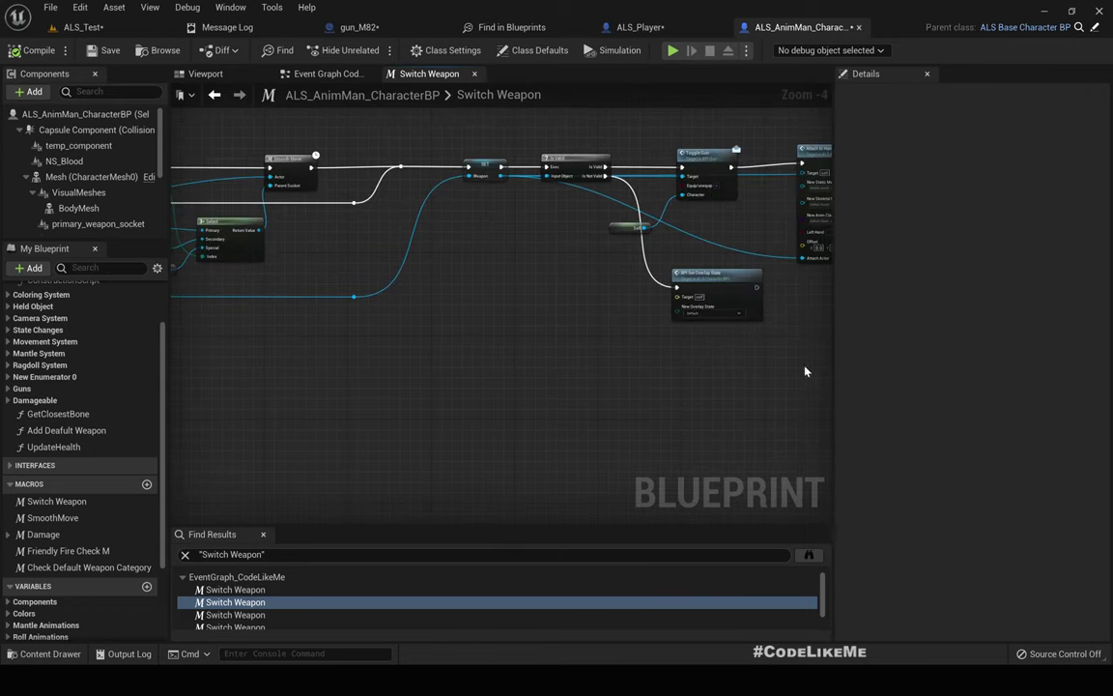
- Find the Binocular Blueprint in the level's Guns asset folder and open it for editing
{"action": "left_click", "coordinate": [92, 27]}
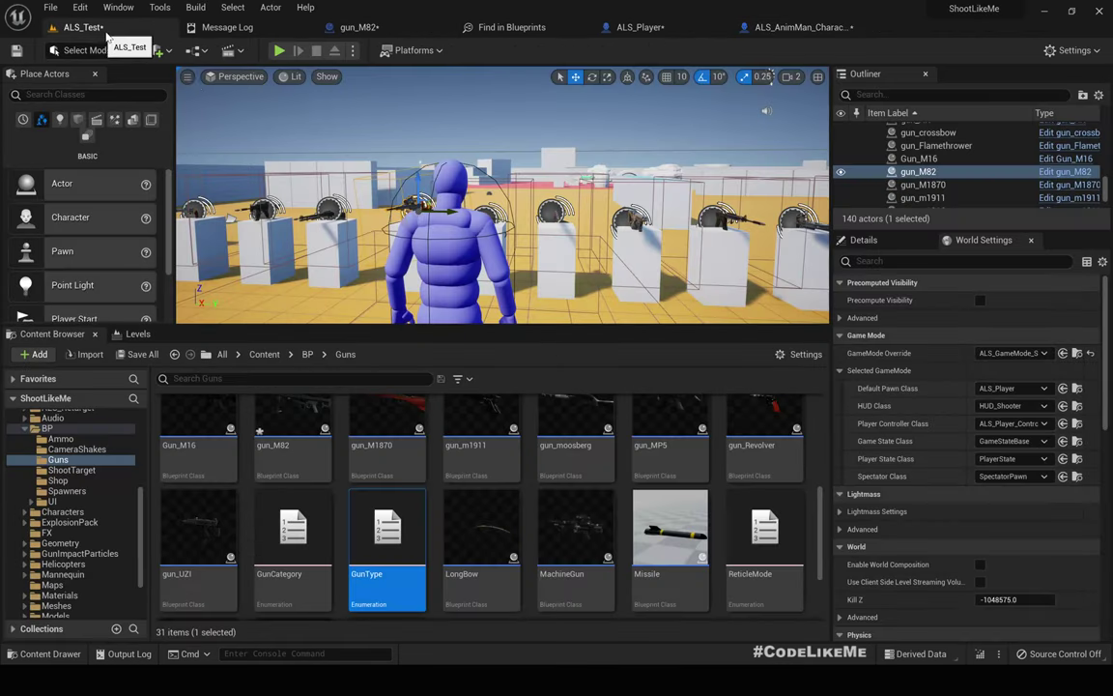
{"action": "scroll", "coordinate": [405, 531], "scroll_direction": "up", "scroll_amount": 2}
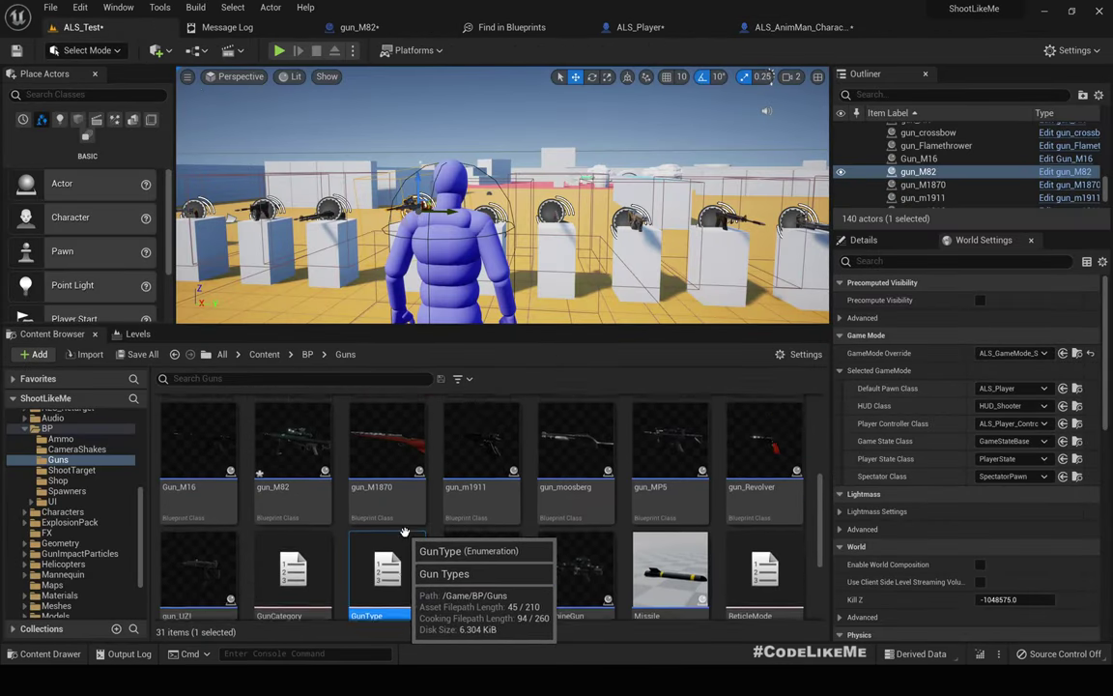
{"action": "scroll", "coordinate": [410, 532], "scroll_direction": "up", "scroll_amount": 3}
{"action": "scroll", "coordinate": [557, 527], "scroll_direction": "down", "scroll_amount": 2}
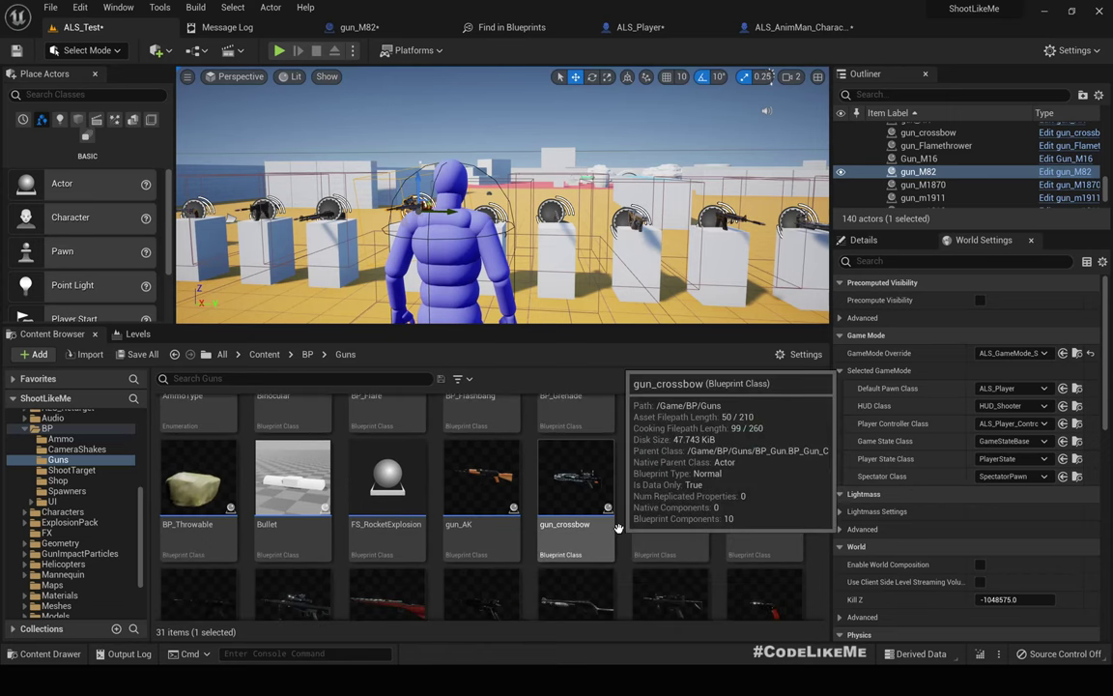
{"action": "left_click", "coordinate": [665, 483]}
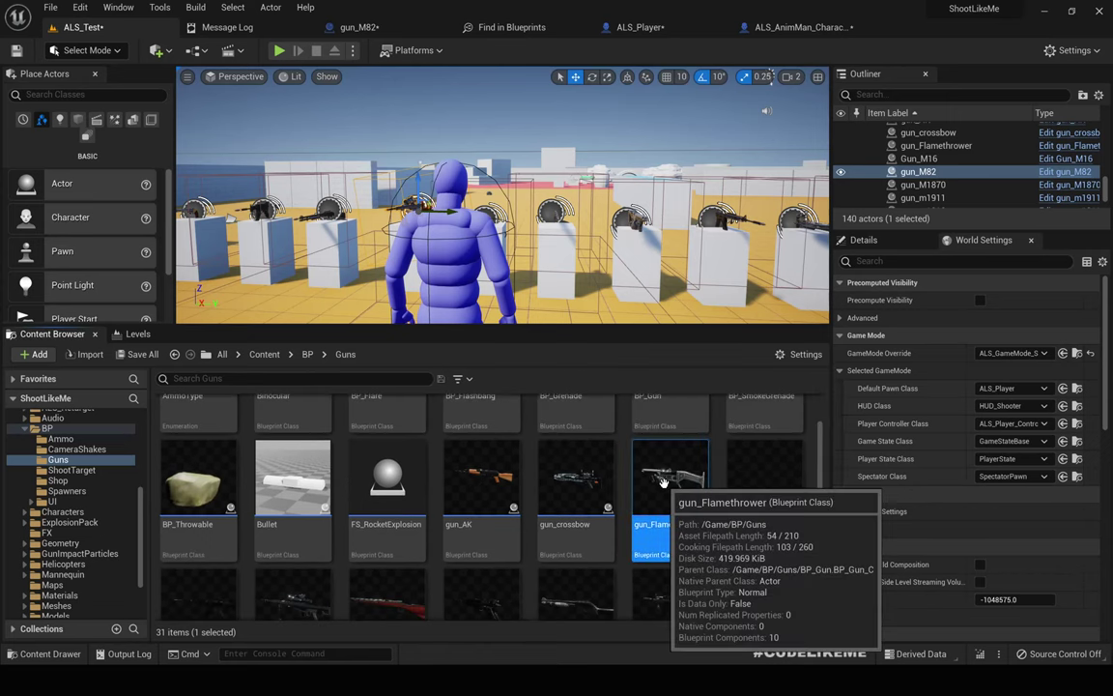
{"action": "key", "text": "b"}
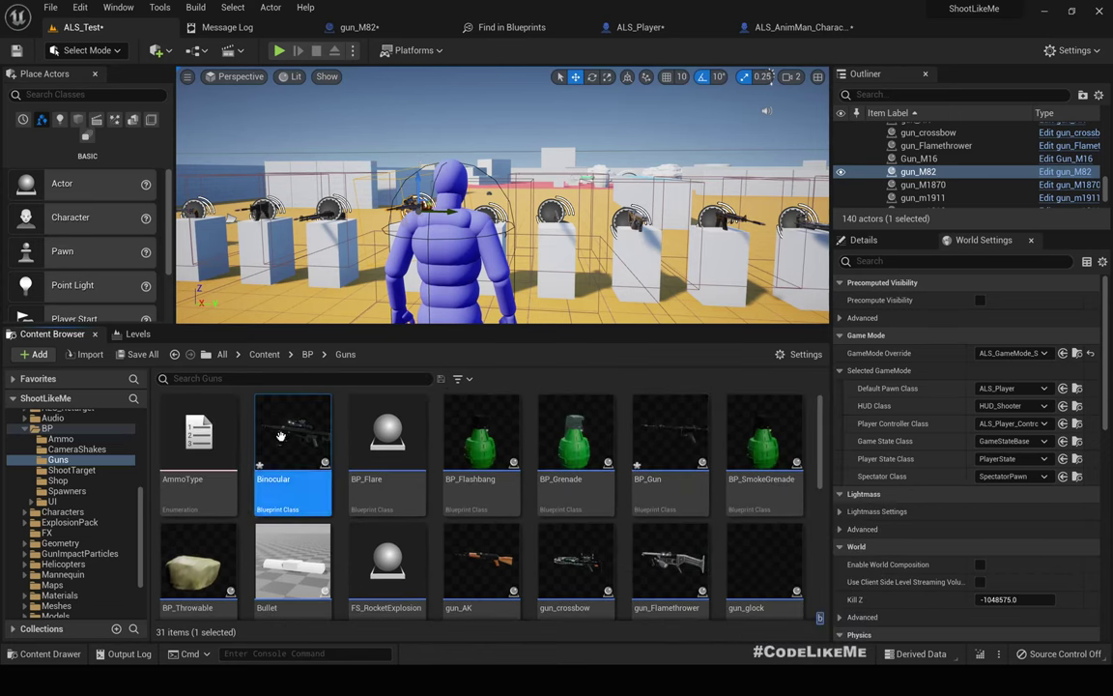
{"action": "double_click", "coordinate": [283, 443]}
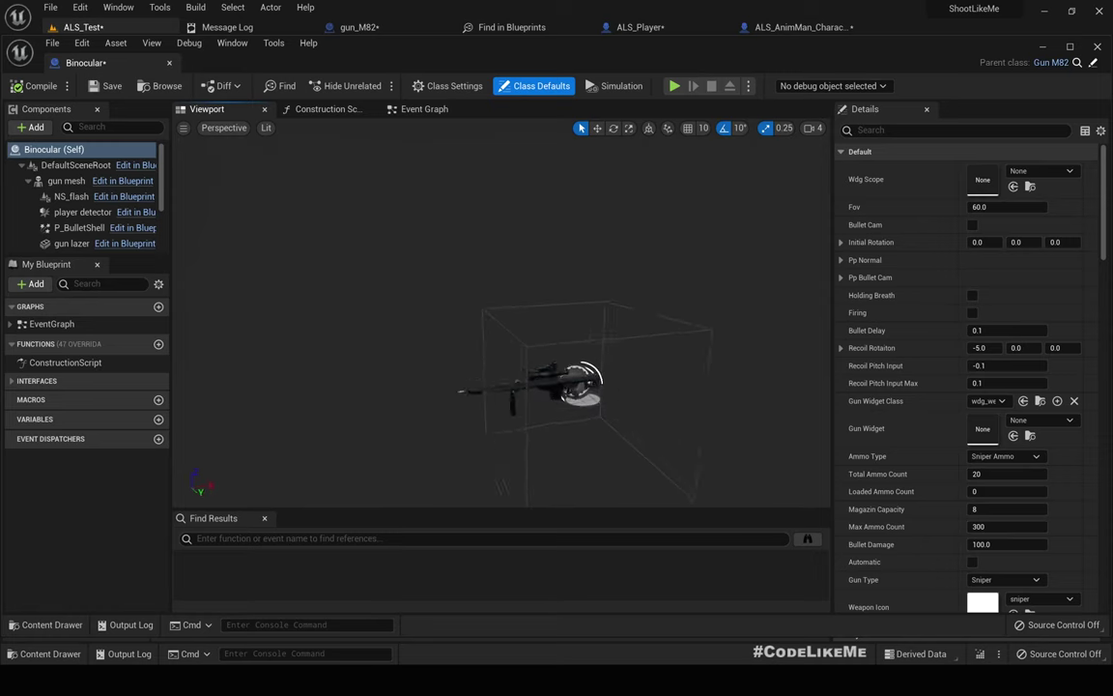
- Clear the skeletal mesh of the gun mesh component and dock the Binocular editor in the main window
{"action": "left_click", "coordinate": [533, 437]}
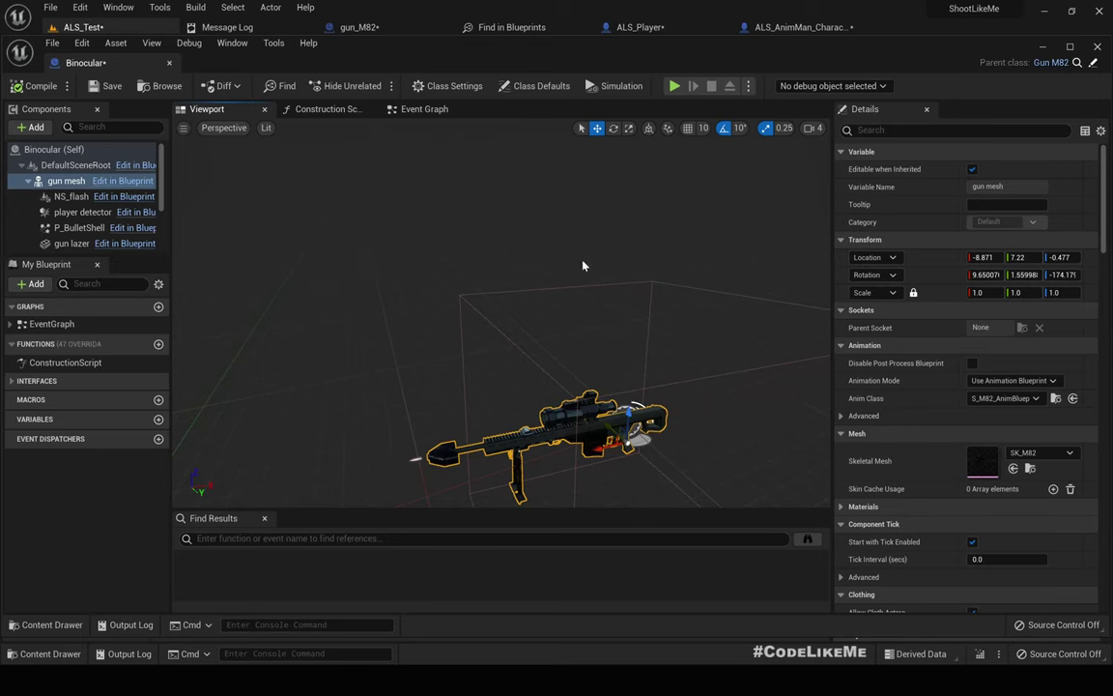
{"action": "right_click_drag", "start_coordinate": [583, 266], "coordinate": [642, 324]}
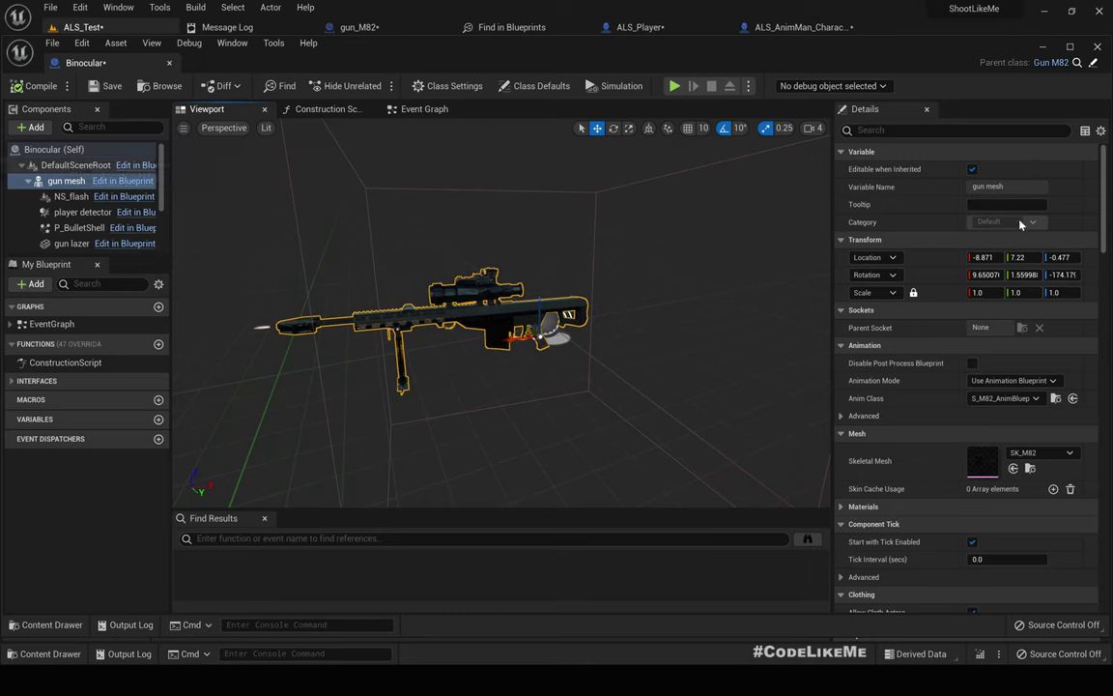
{"action": "left_click", "coordinate": [1029, 452]}
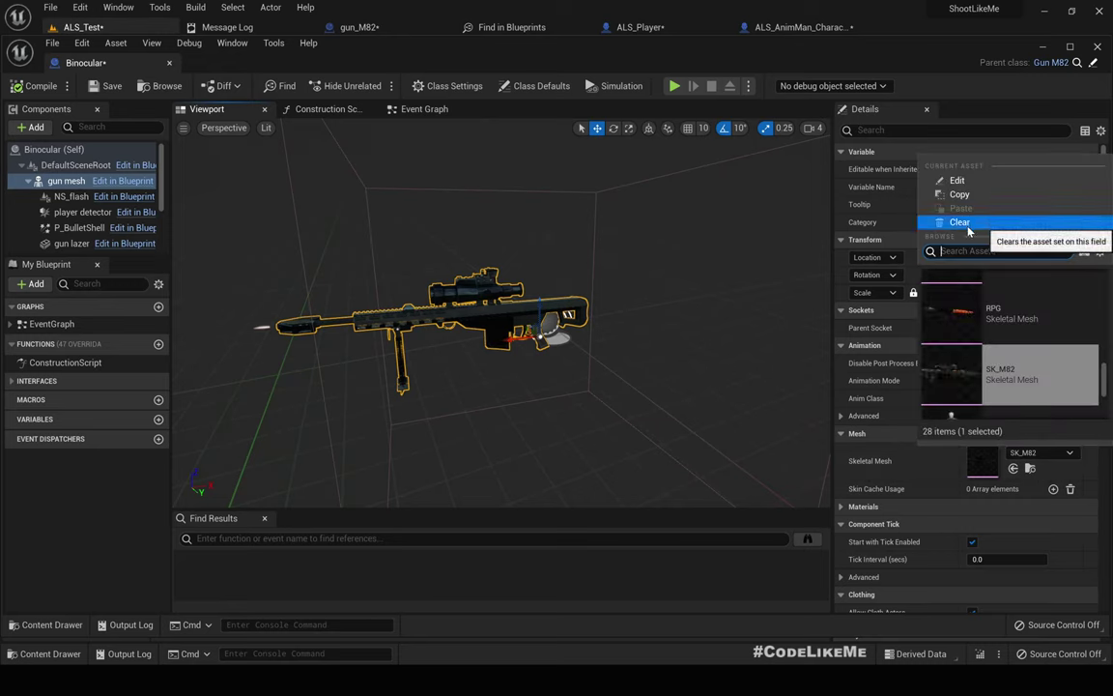
{"action": "left_click", "coordinate": [959, 222]}
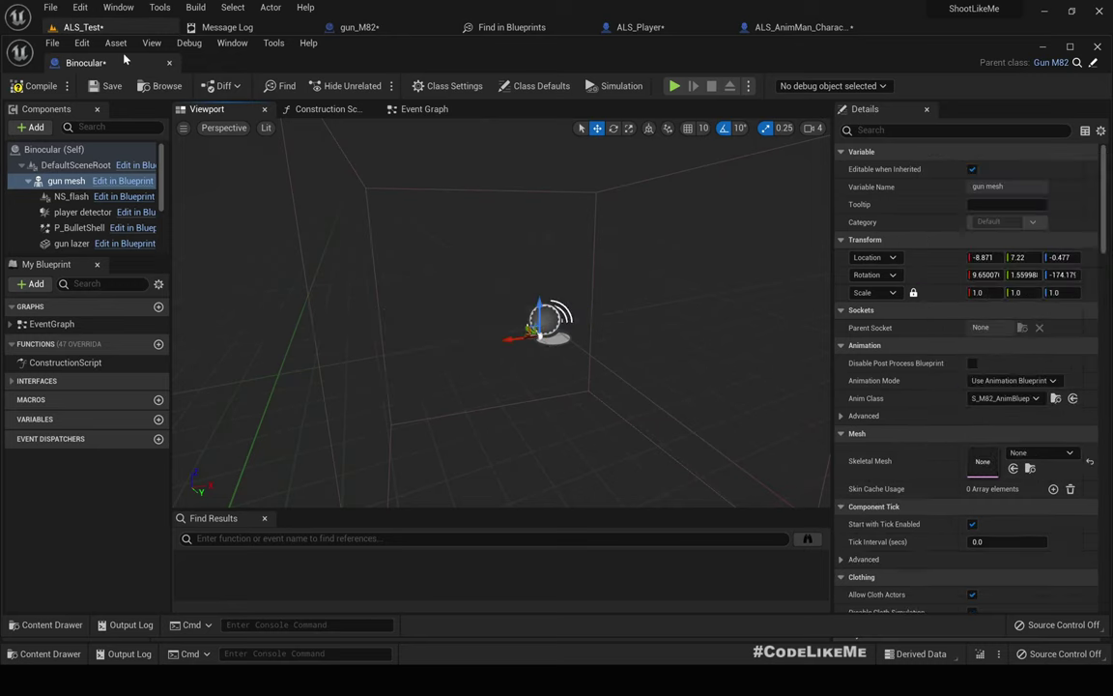
{"action": "left_click_drag", "start_coordinate": [86, 63], "coordinate": [349, 27]}
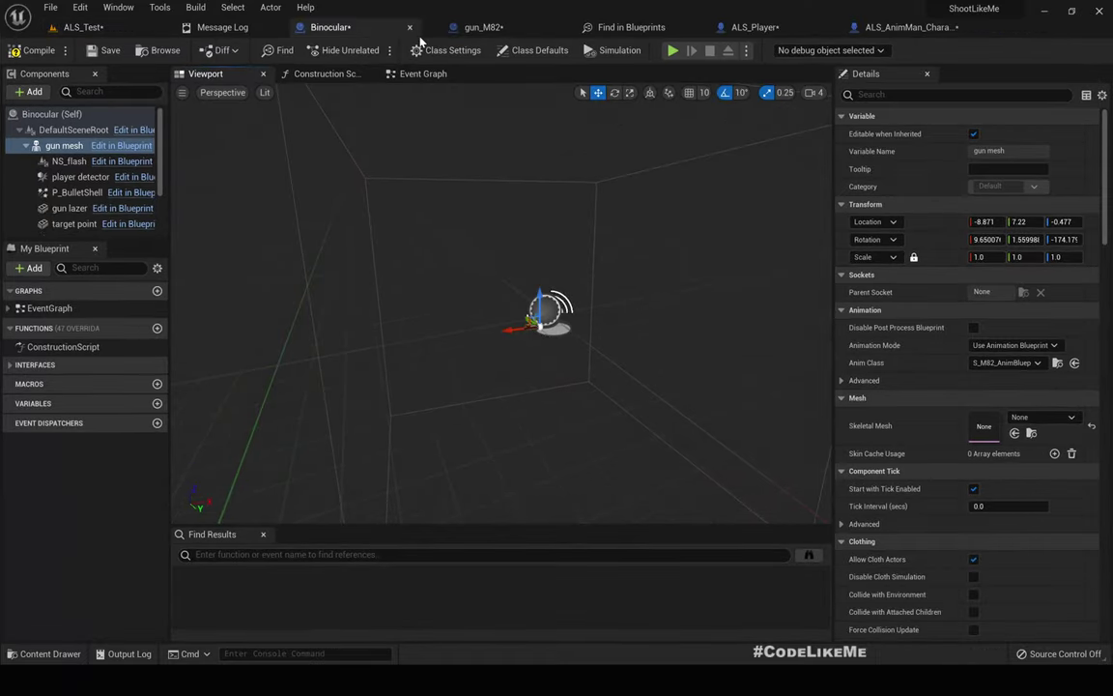
- Search the AdvancedLocomotionV4 folder for "bin" and add the Binoculars static mesh as a child of the gun mesh component
{"action": "left_click", "coordinate": [83, 27]}
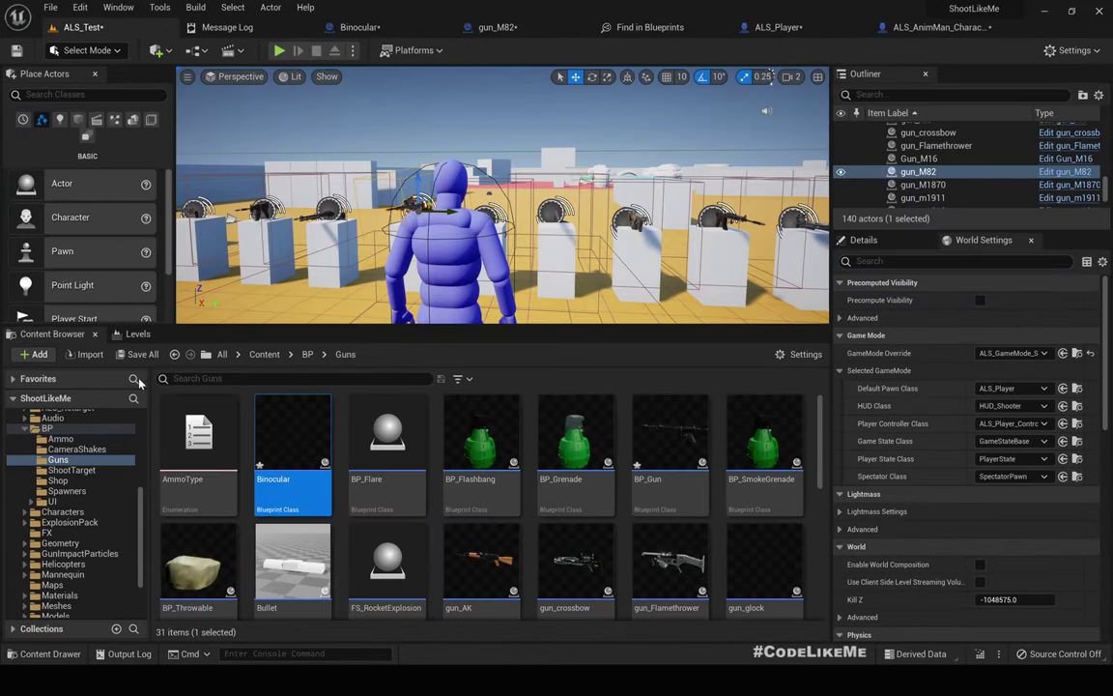
{"action": "scroll", "coordinate": [112, 510], "scroll_direction": "up", "scroll_amount": 5}
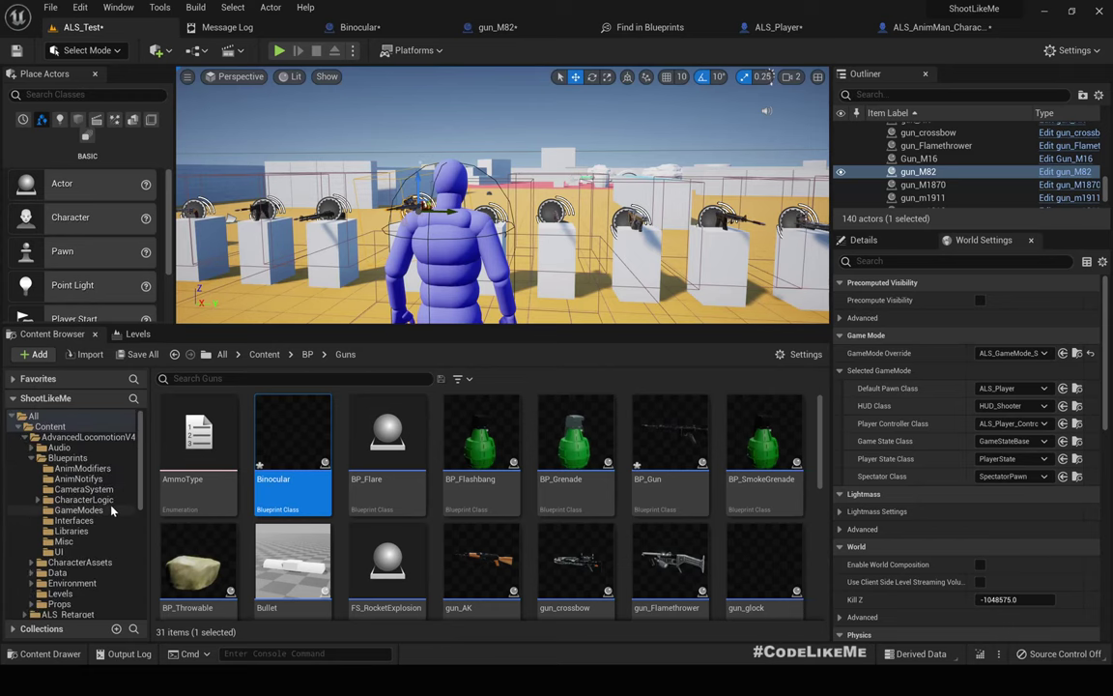
{"action": "left_click", "coordinate": [85, 437]}
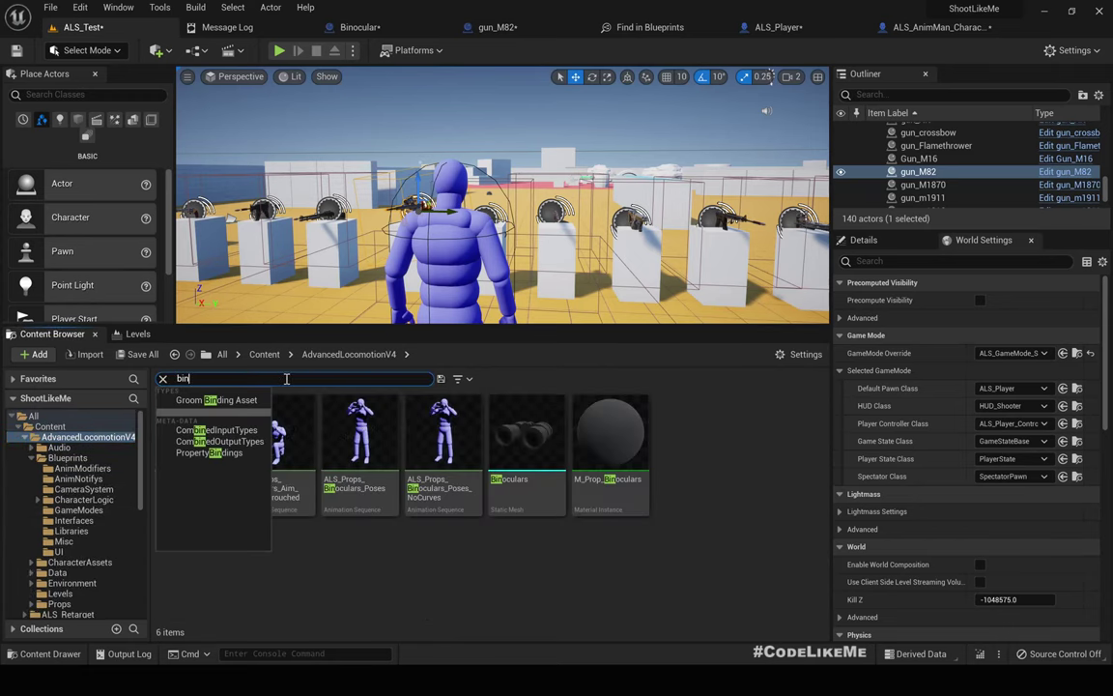
{"action": "left_click", "coordinate": [526, 435]}
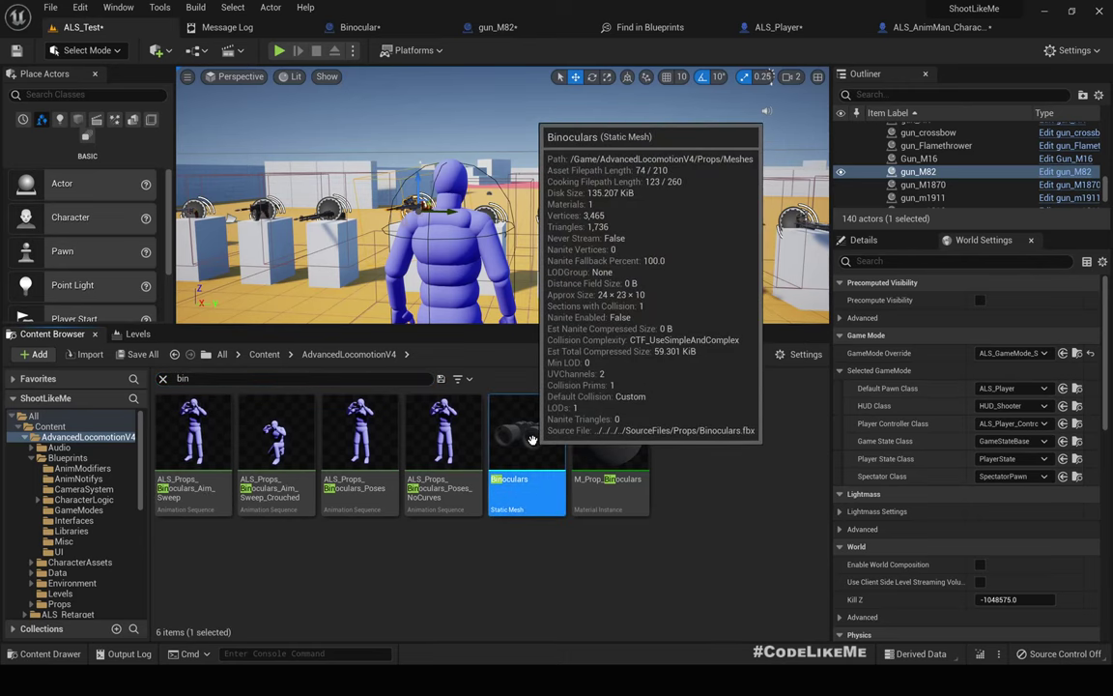
{"action": "left_click_drag", "start_coordinate": [527, 434], "coordinate": [51, 149]}
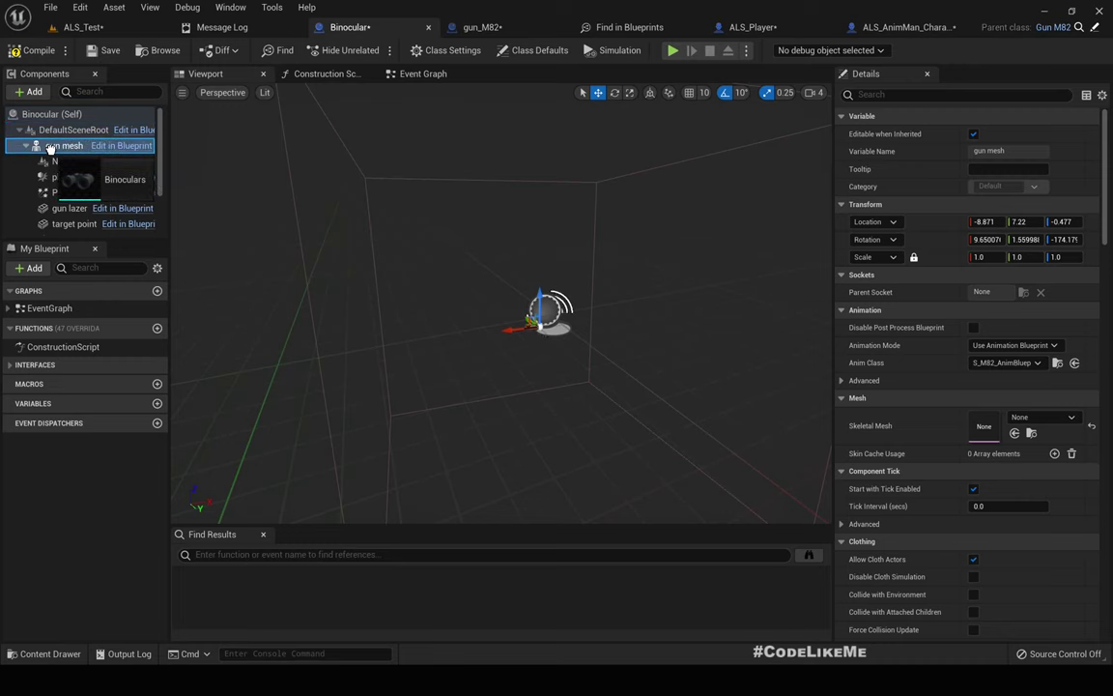
{"action": "left_click_drag", "start_coordinate": [51, 147], "coordinate": [52, 152]}
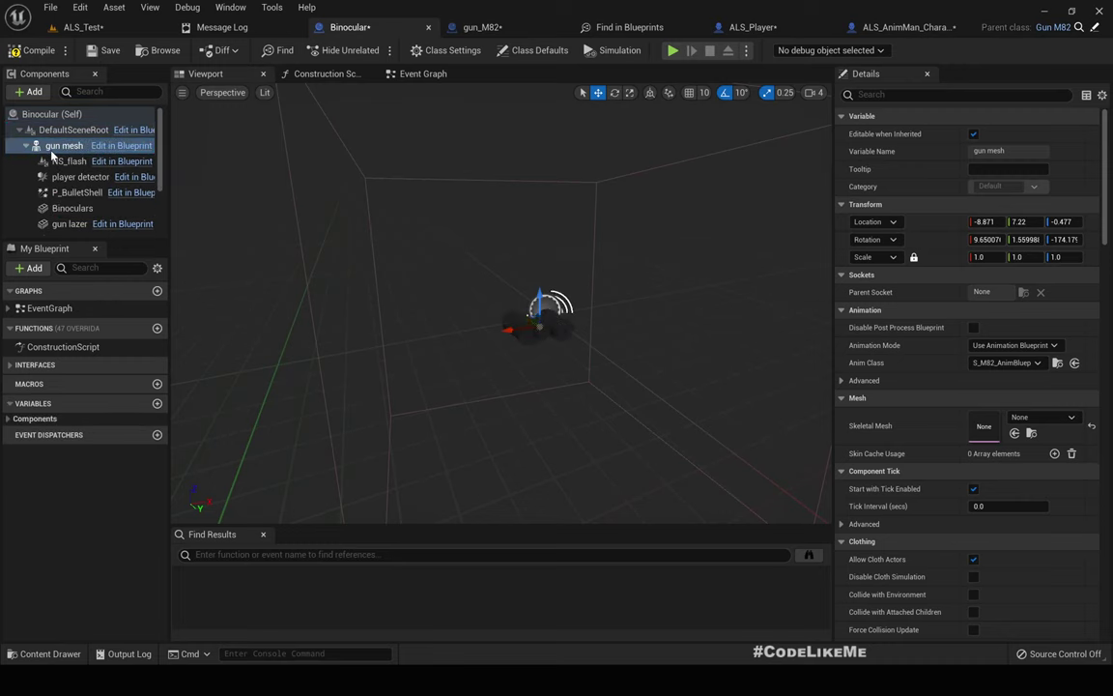
- Assign the AK47 skeletal mesh to the gun mesh component as an orientation reference for the binoculars
{"action": "right_click_drag", "start_coordinate": [592, 351], "coordinate": [628, 389]}
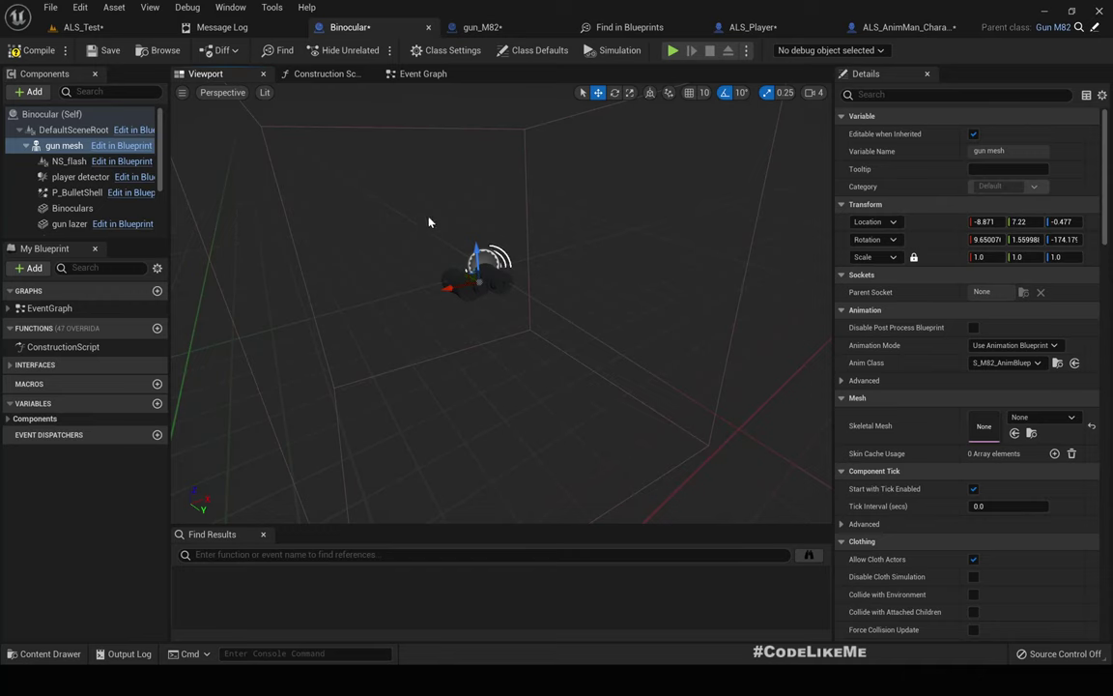
{"action": "mouse_move", "coordinate": [771, 240]}
{"action": "right_mouse_down"}
{"action": "mouse_move", "coordinate": [681, 280]}
{"action": "mouse_move", "coordinate": [628, 261]}
{"action": "mouse_move", "coordinate": [770, 240]}
{"action": "right_mouse_up"}
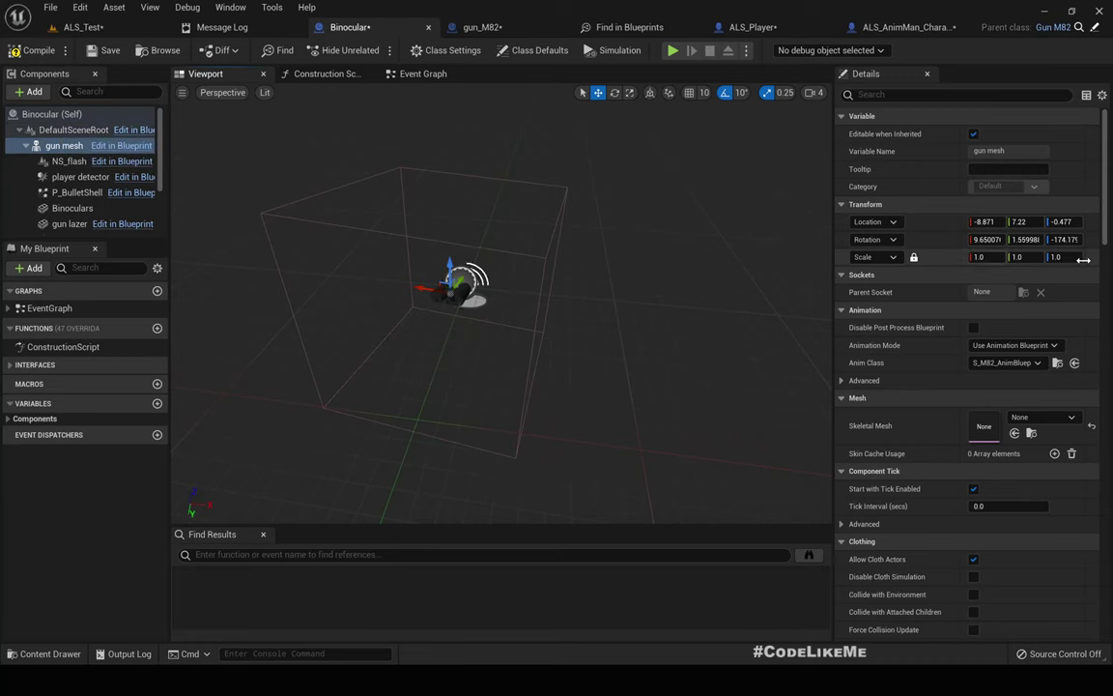
{"action": "left_click", "coordinate": [1039, 418]}
{"action": "left_click", "coordinate": [981, 257]}
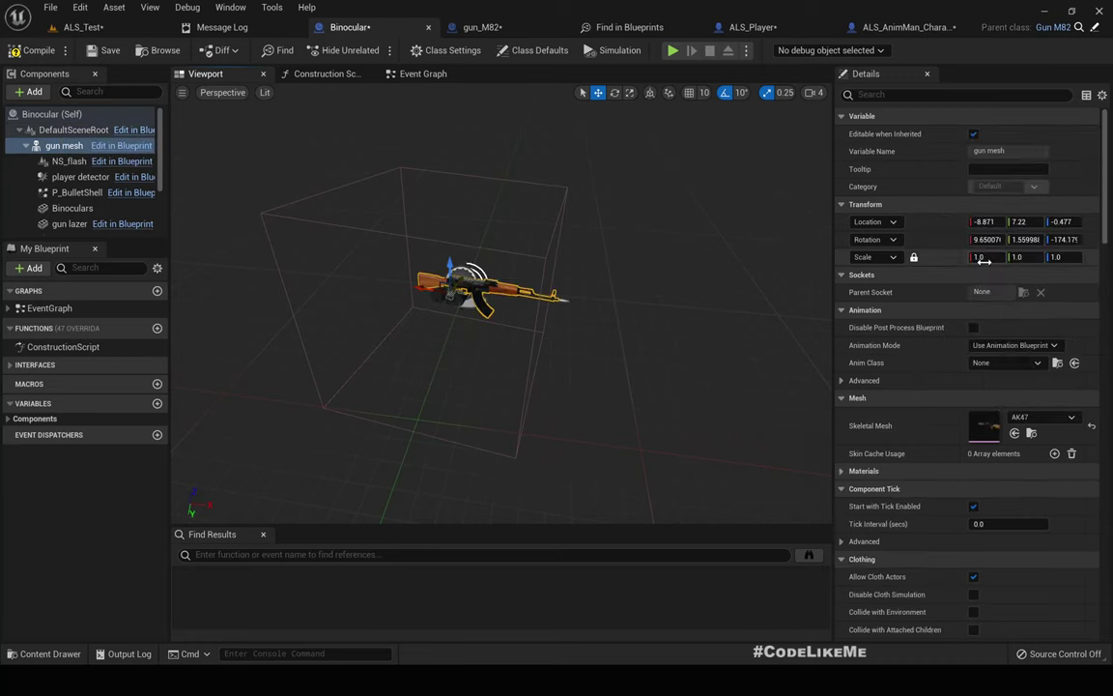
{"action": "right_click_drag", "start_coordinate": [618, 280], "coordinate": [691, 279]}
{"action": "key", "text": "w"}
{"action": "key", "text": "s"}
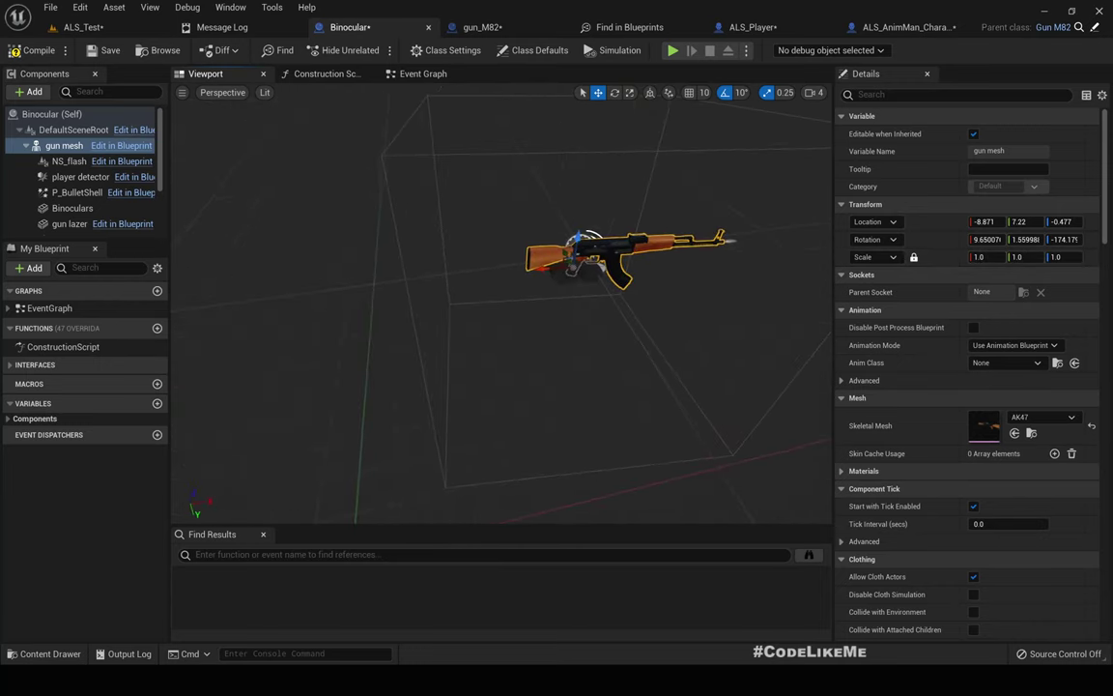
- Rotate the Binoculars component to a yaw of 90 degrees so it points along the rifle's barrel
{"action": "scroll", "coordinate": [532, 247], "scroll_direction": "up", "scroll_amount": 5}
{"action": "left_click", "coordinate": [531, 247]}
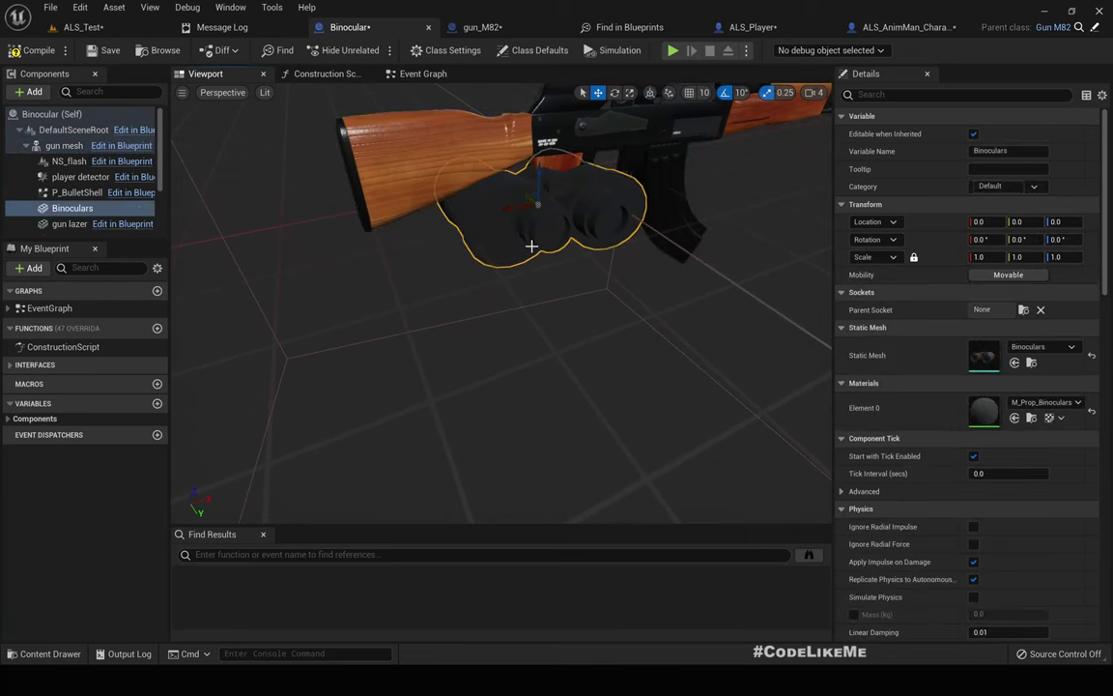
{"action": "key", "text": "e"}
{"action": "left_click_drag", "start_coordinate": [524, 231], "coordinate": [734, 265]}
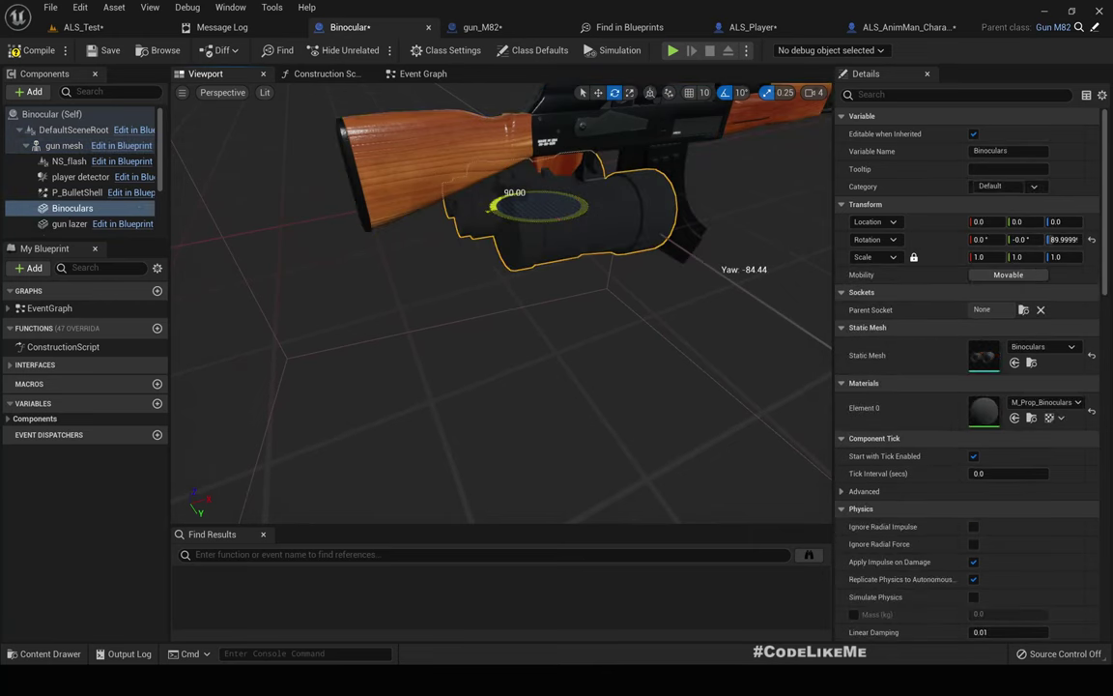
{"action": "scroll", "coordinate": [582, 230], "scroll_direction": "down", "scroll_amount": 6}
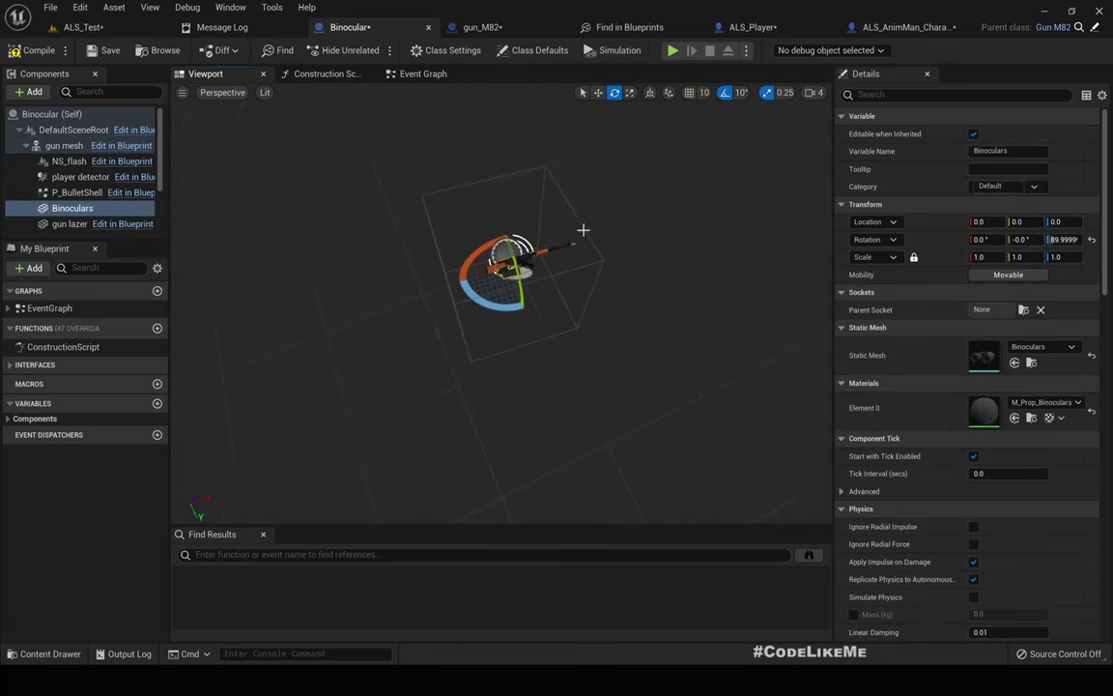
- Clear the AK47 reference mesh from the gun mesh component and save the changes
{"action": "left_click", "coordinate": [559, 251]}
{"action": "left_click", "coordinate": [1031, 420]}
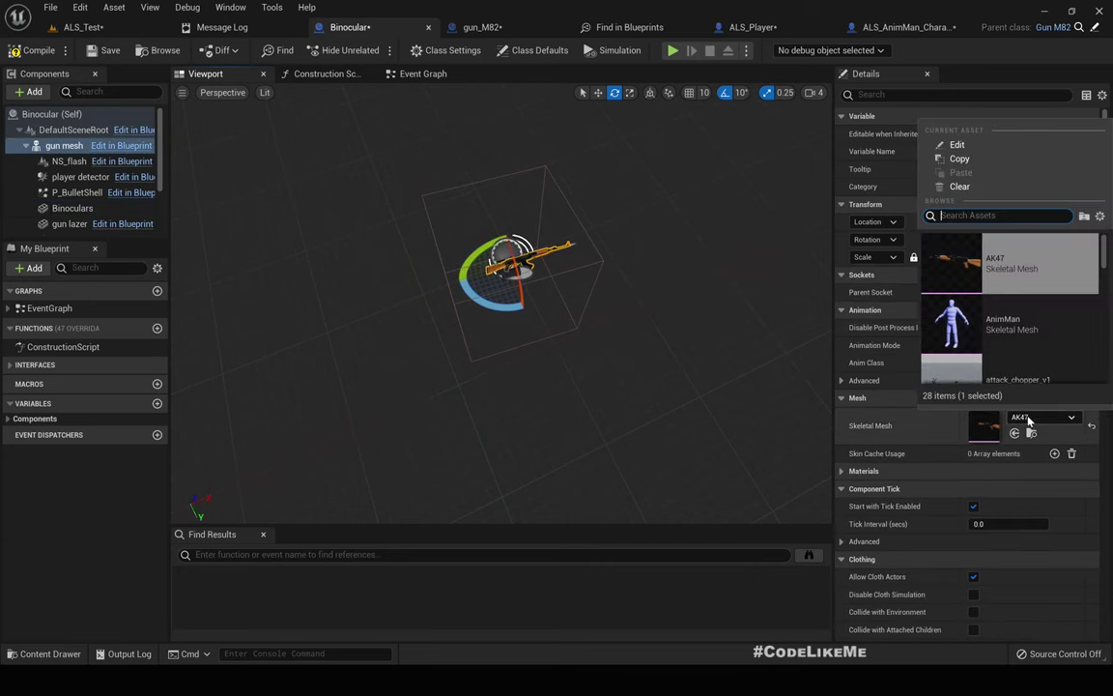
{"action": "left_click", "coordinate": [958, 185]}
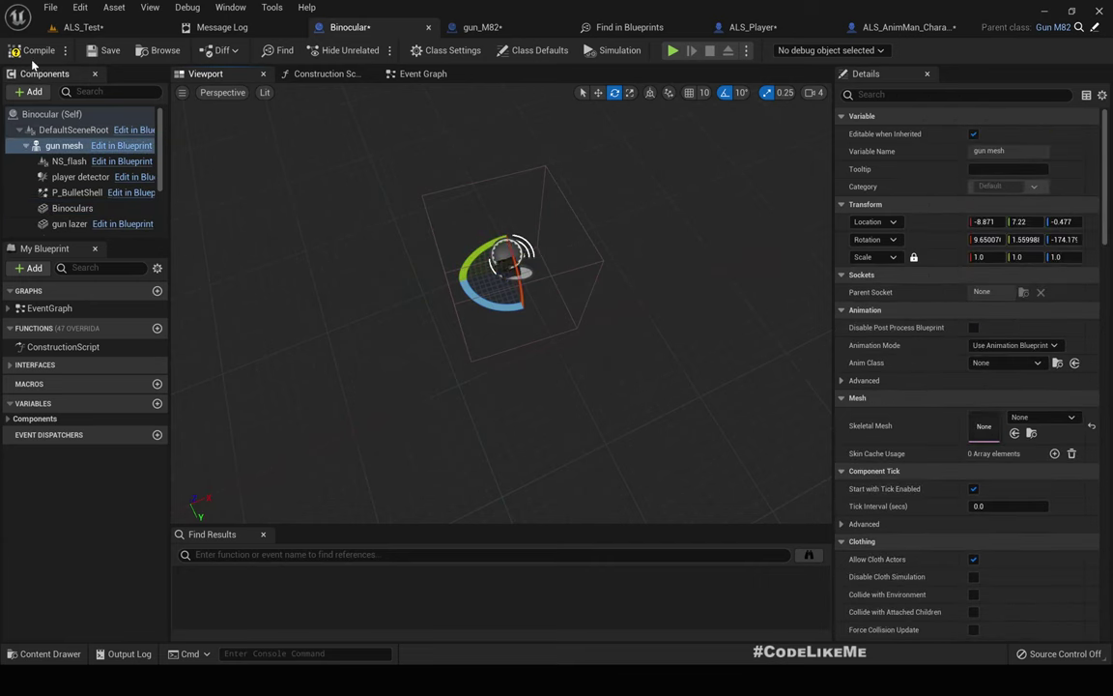
{"action": "key", "text": "ctrl+s"}
{"action": "right_click_drag", "start_coordinate": [455, 251], "coordinate": [434, 218]}
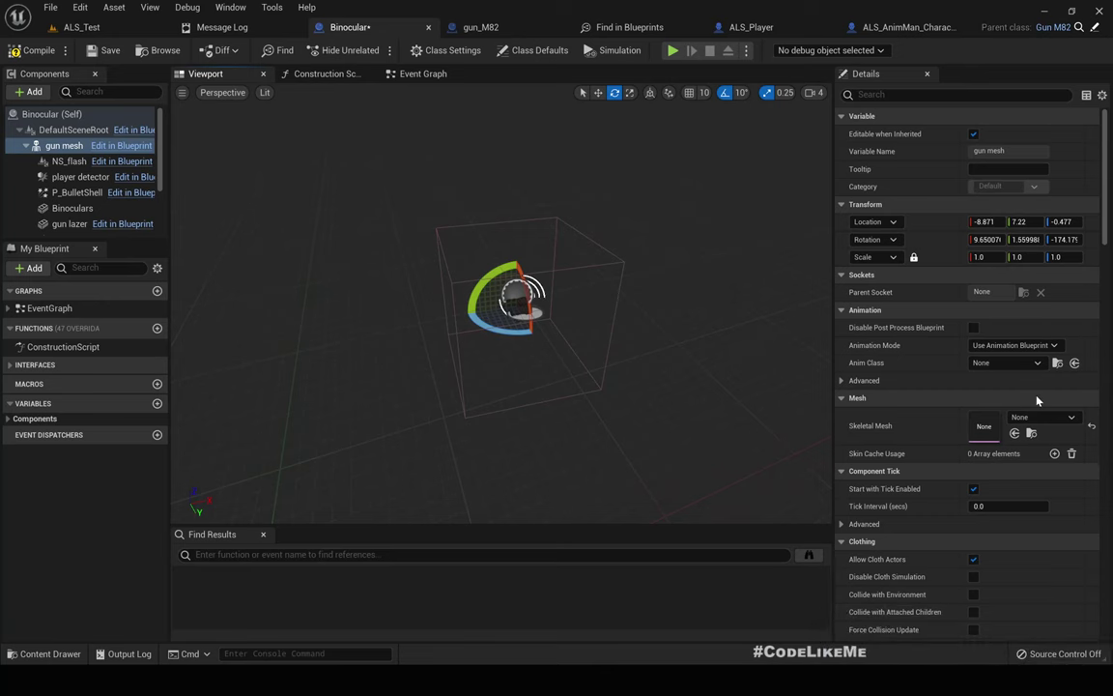
- Set the Gun Type of the Binocular Blueprint to Binocular in its class defaults and compile it
{"action": "left_click", "coordinate": [45, 114]}
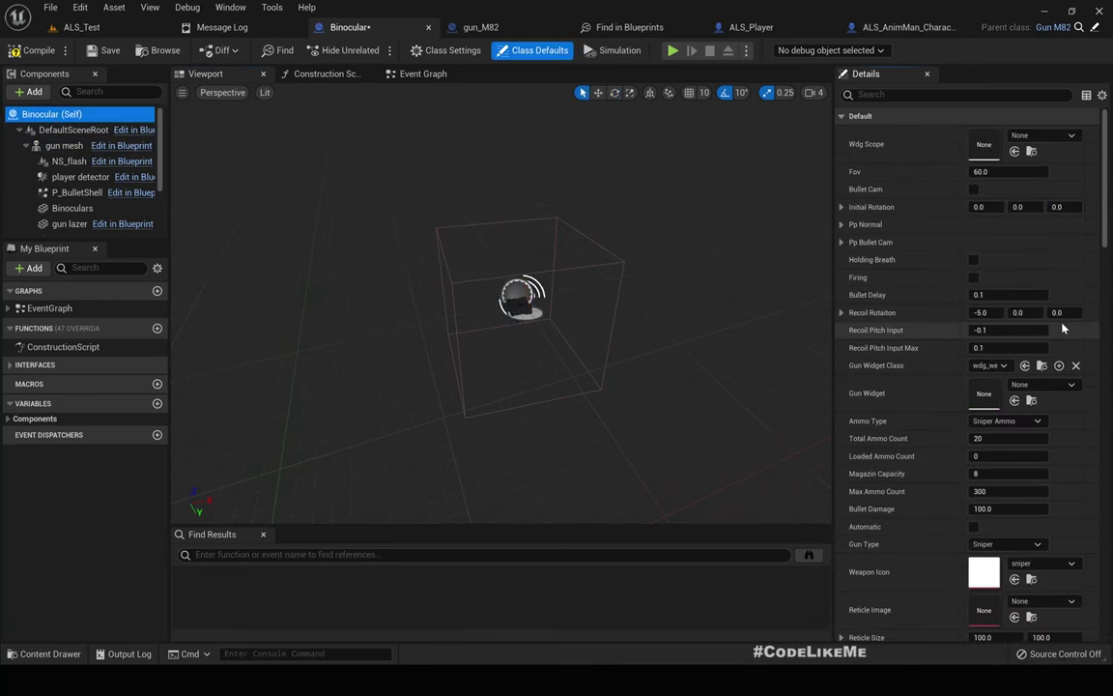
{"action": "scroll", "coordinate": [1033, 290], "scroll_direction": "down", "scroll_amount": 2}
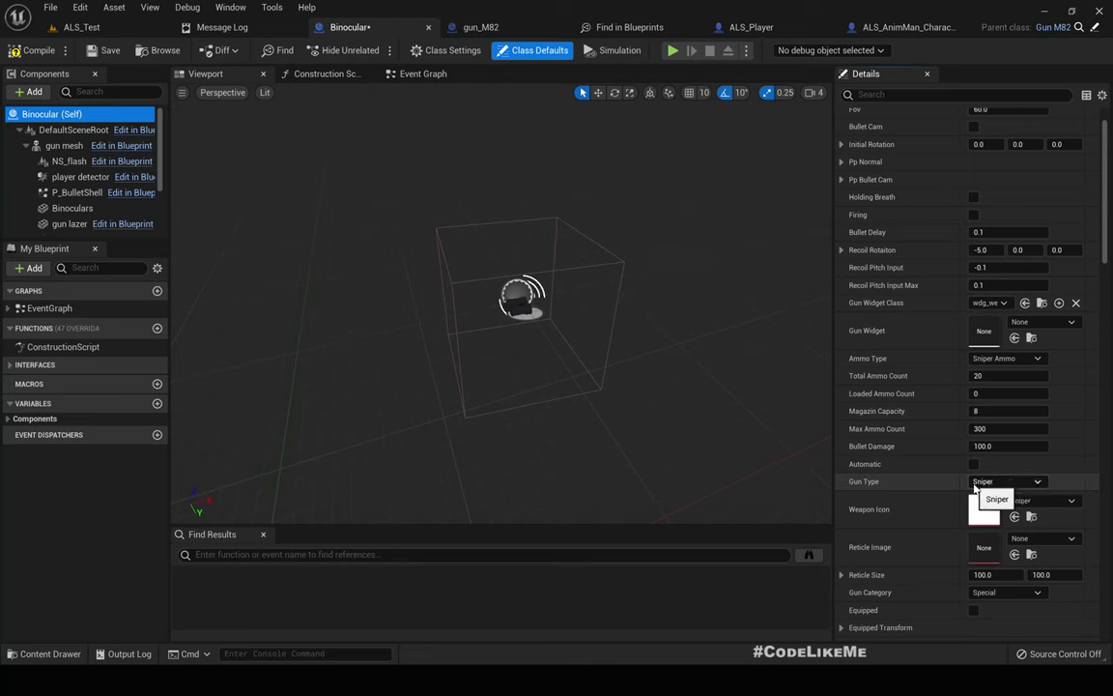
{"action": "left_click", "coordinate": [984, 481]}
{"action": "left_click", "coordinate": [988, 469]}
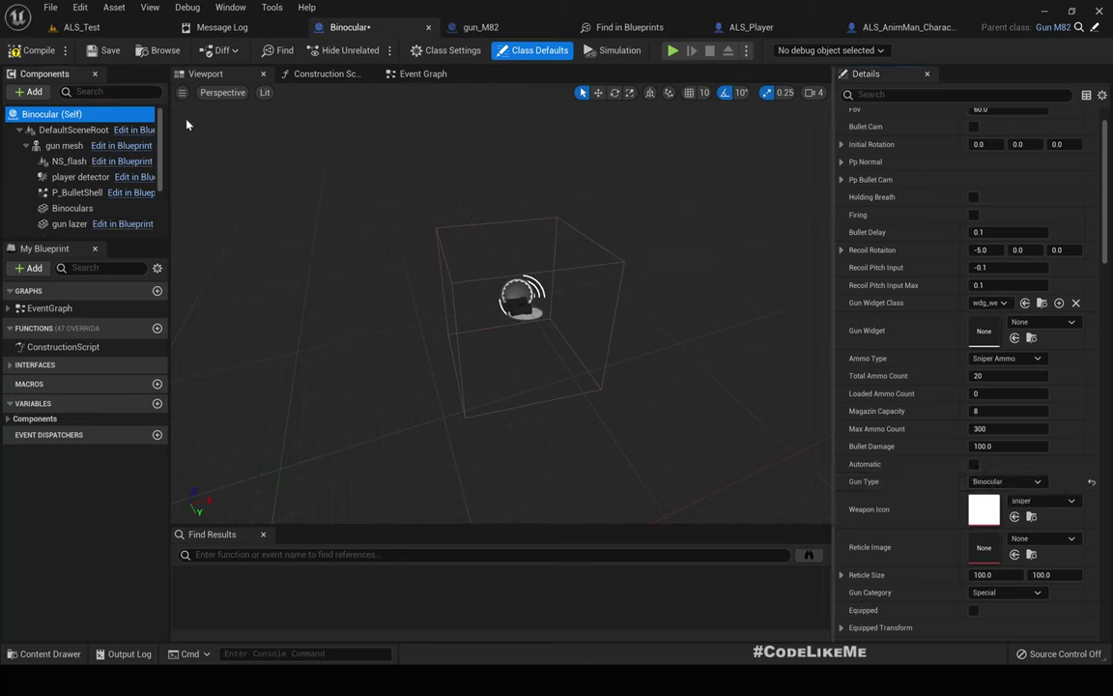
{"action": "left_click", "coordinate": [35, 50]}
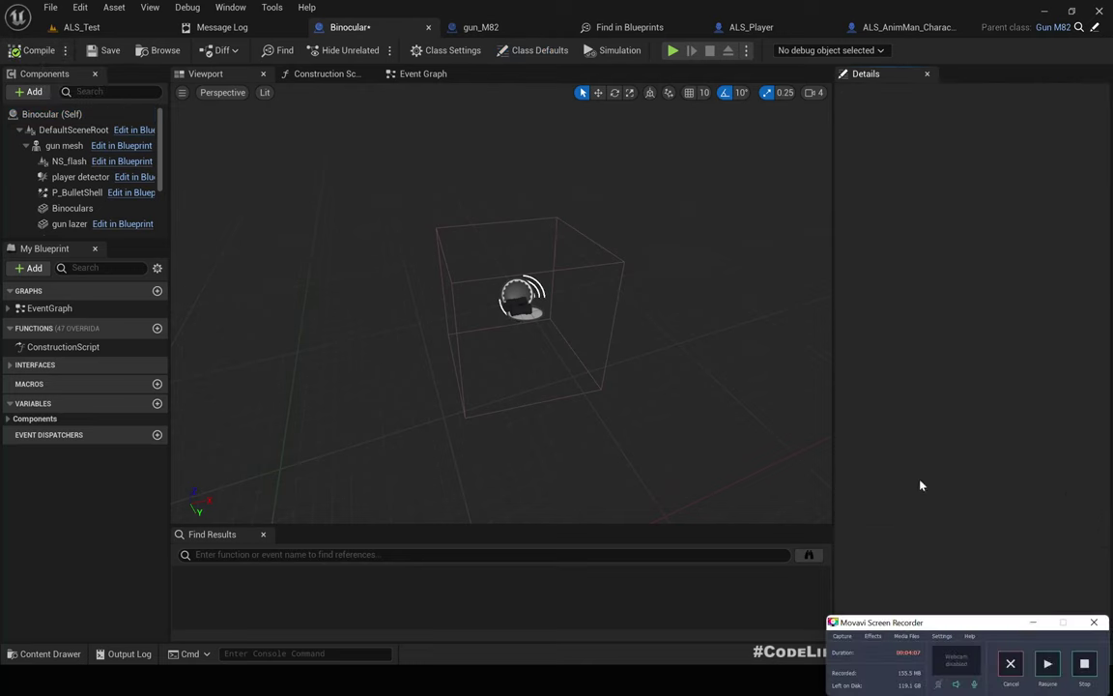
{"action": "left_click", "coordinate": [1035, 623]}
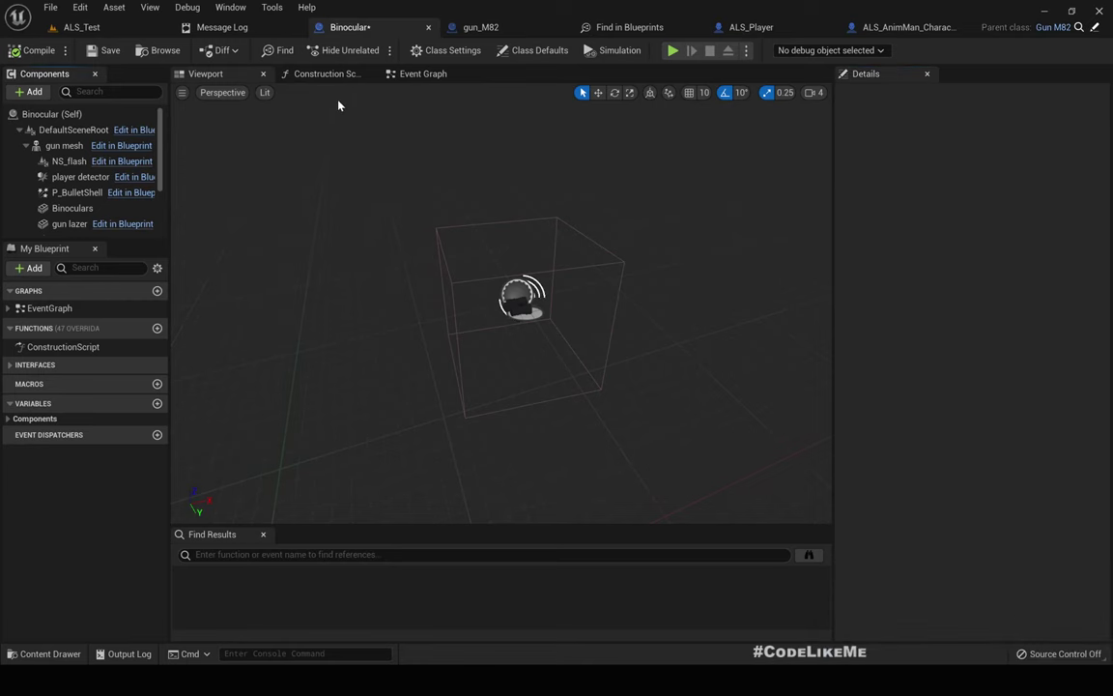
- Examine where special_weapon_socket sits on the character in the ALS_Player Blueprint viewport
{"action": "left_click", "coordinate": [754, 27]}
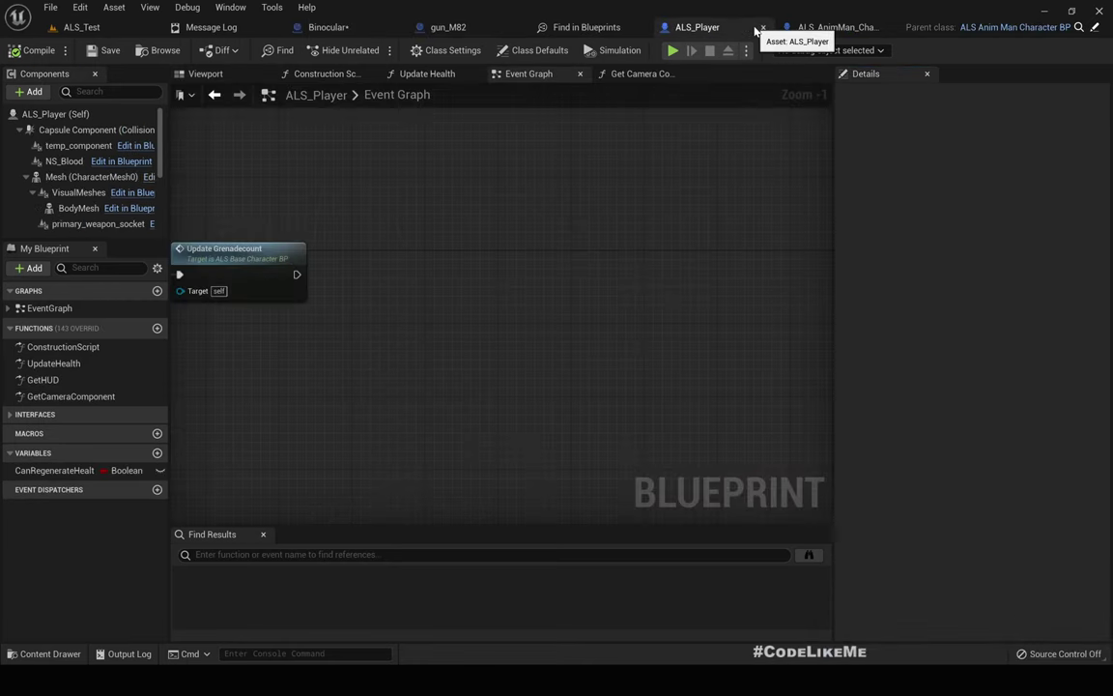
{"action": "left_click", "coordinate": [203, 77]}
{"action": "right_click_drag", "start_coordinate": [544, 239], "coordinate": [483, 232]}
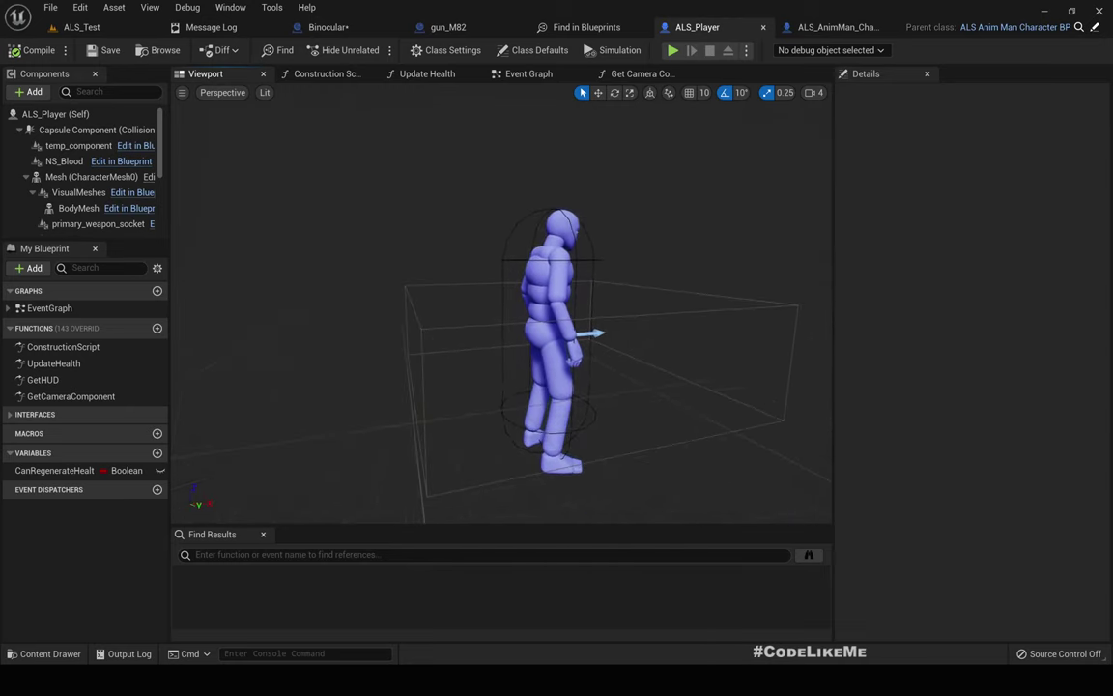
{"action": "left_click_drag", "start_coordinate": [638, 253], "coordinate": [715, 257]}
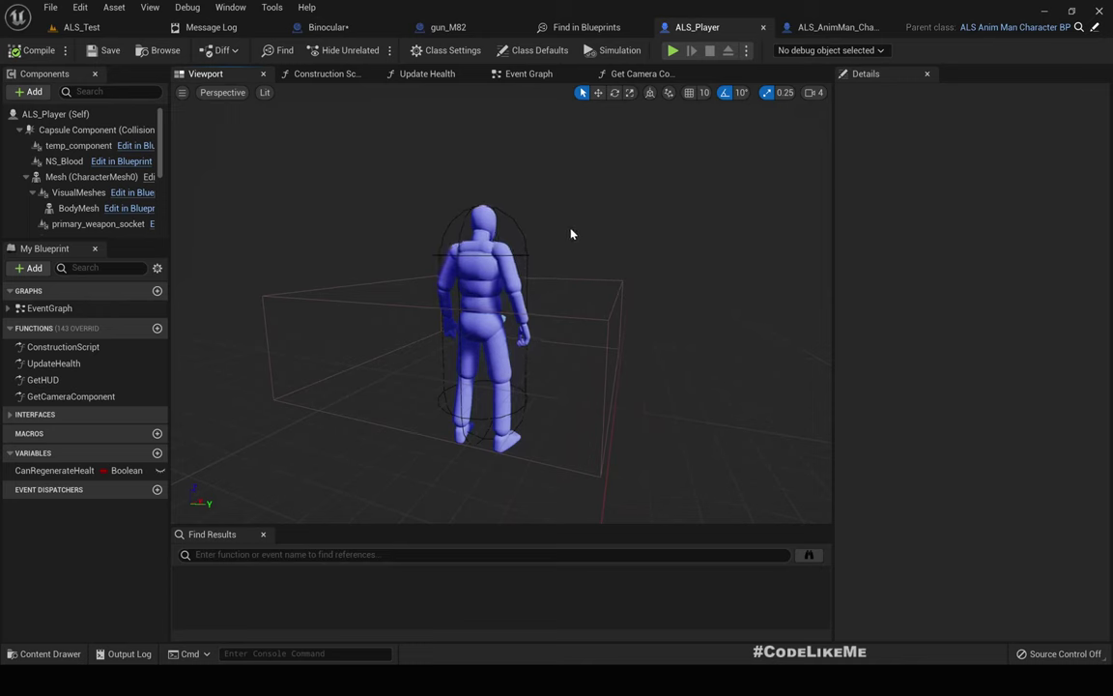
{"action": "scroll", "coordinate": [87, 223], "scroll_direction": "down", "scroll_amount": 2}
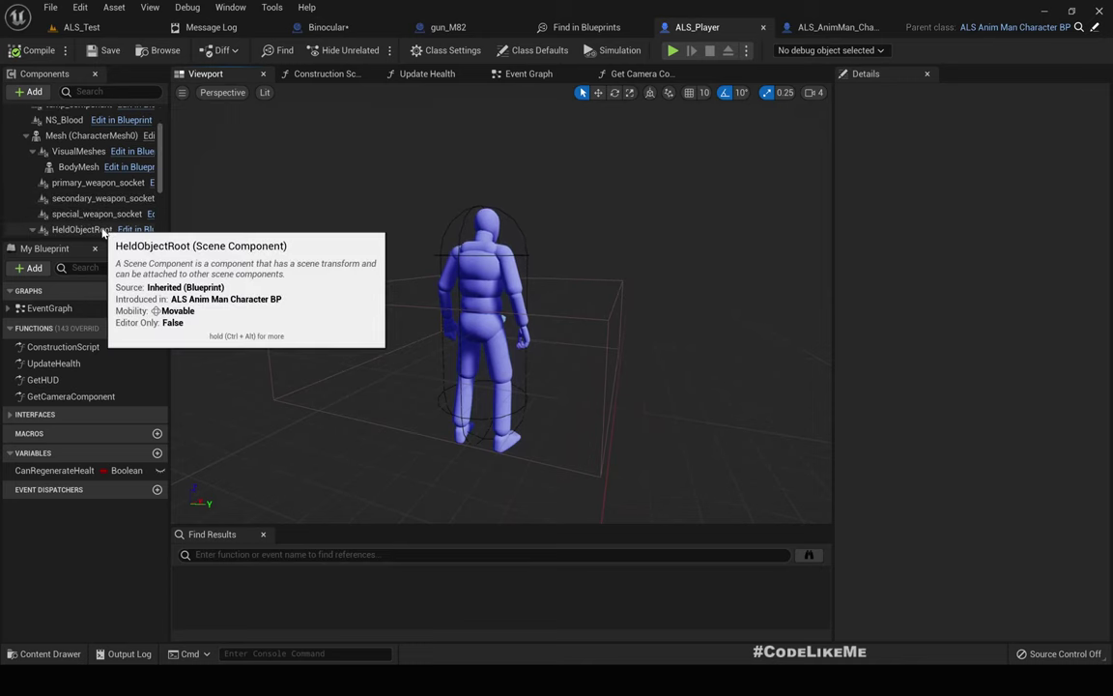
{"action": "left_click", "coordinate": [99, 216]}
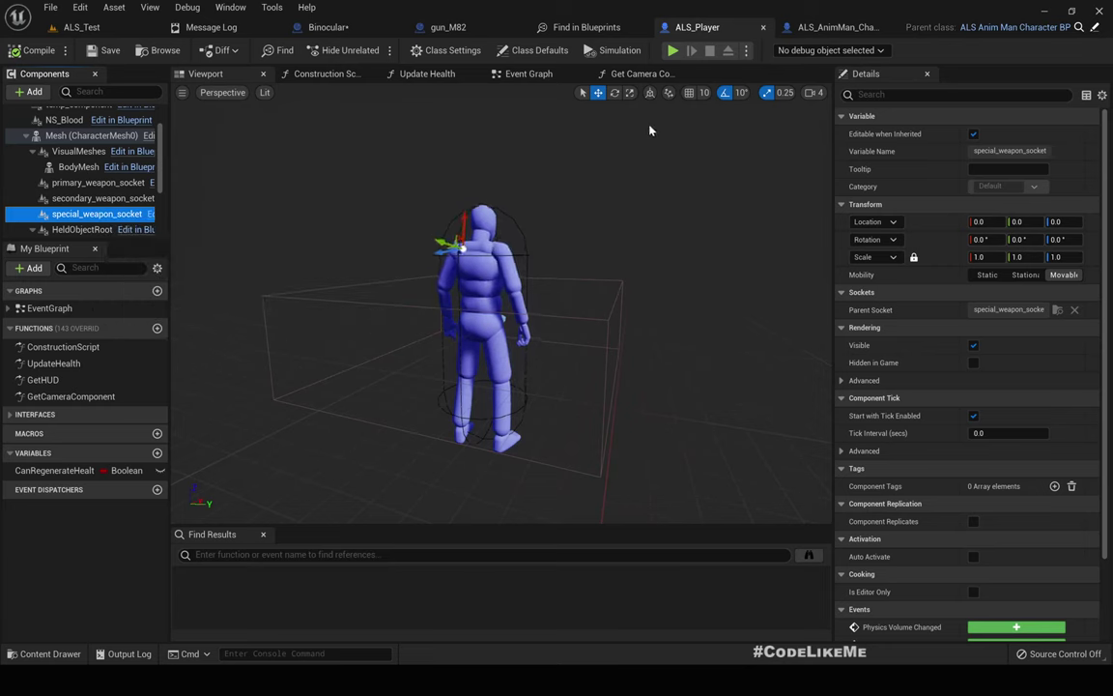
{"action": "right_click_drag", "start_coordinate": [623, 162], "coordinate": [555, 164]}
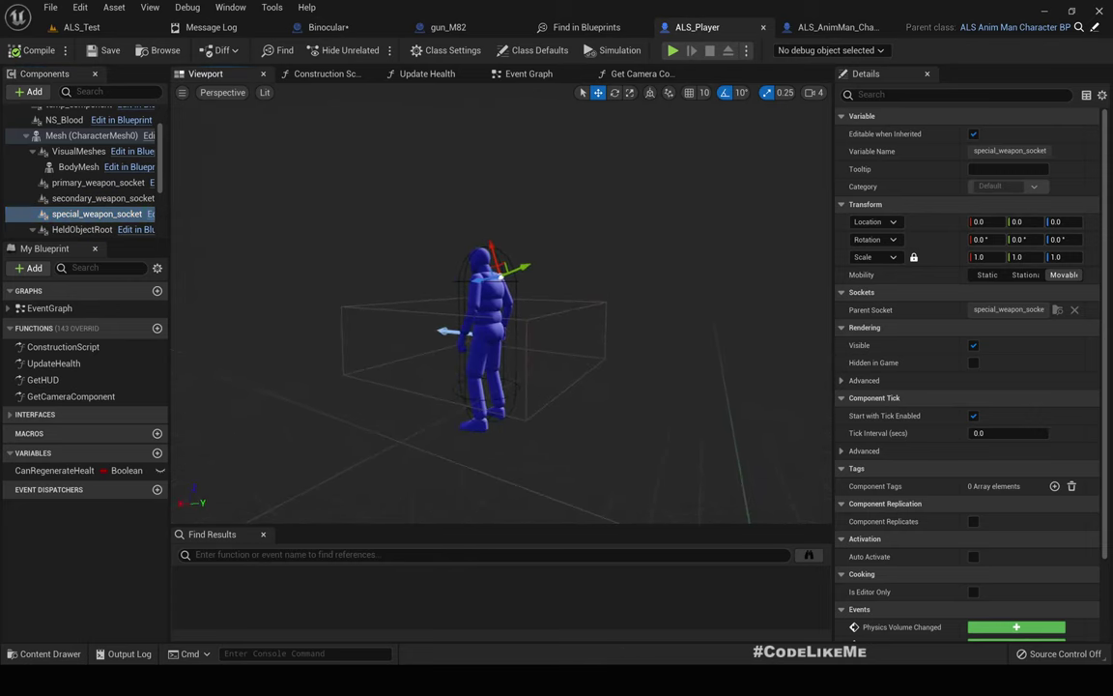
- Open the parent ALS_AnimMan_CharacterBP, check its primary_weapon_socket, and open the character's AnimMan skeletal mesh asset
{"action": "left_click", "coordinate": [1097, 29]}
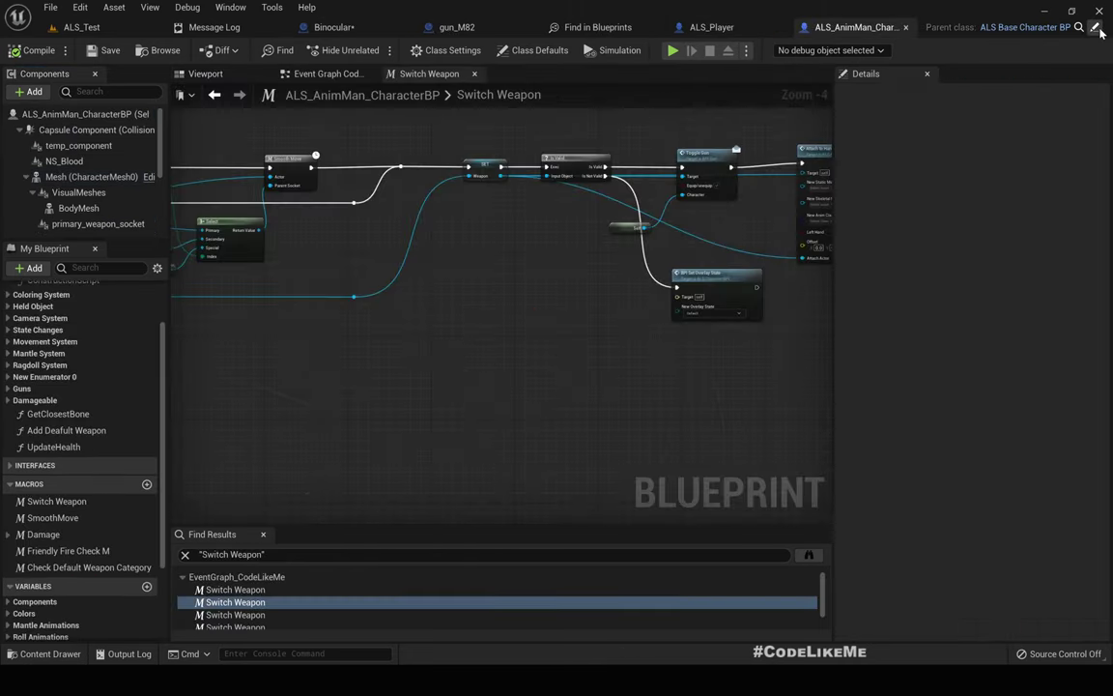
{"action": "left_click", "coordinate": [207, 73]}
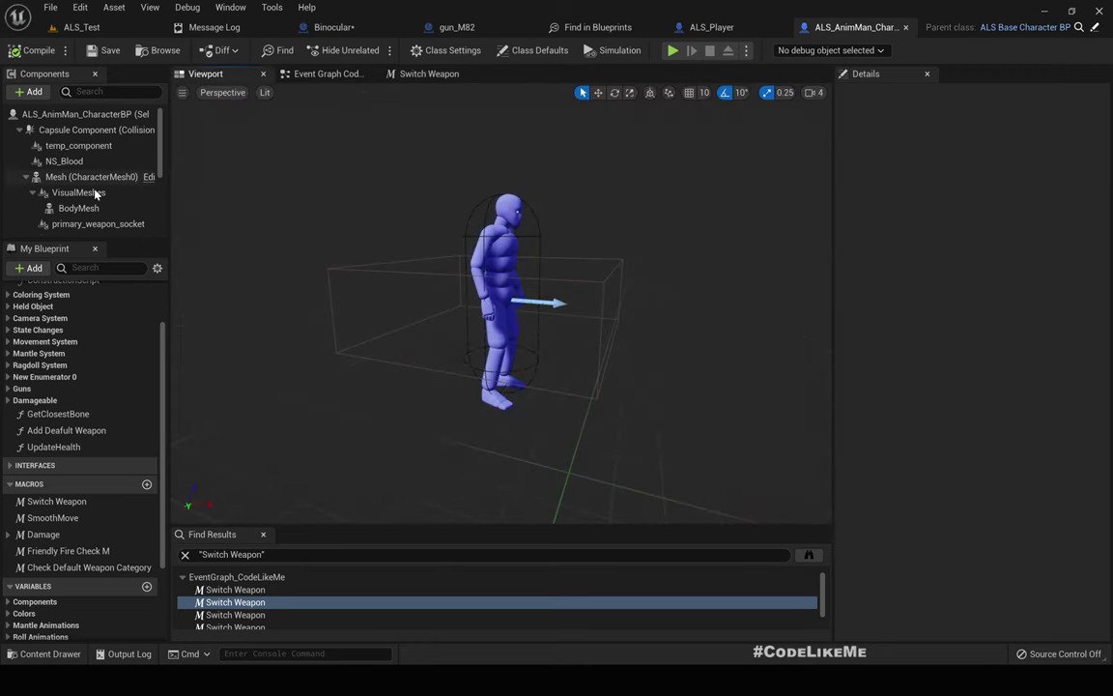
{"action": "left_click", "coordinate": [92, 223]}
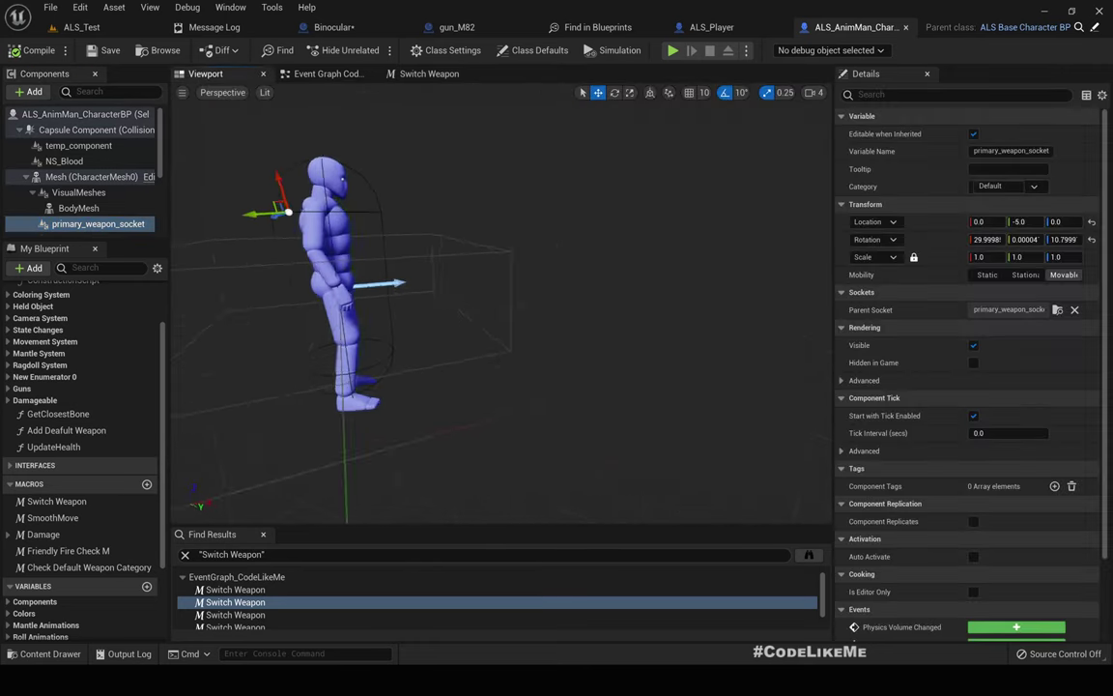
{"action": "right_click_drag", "start_coordinate": [502, 300], "coordinate": [473, 328]}
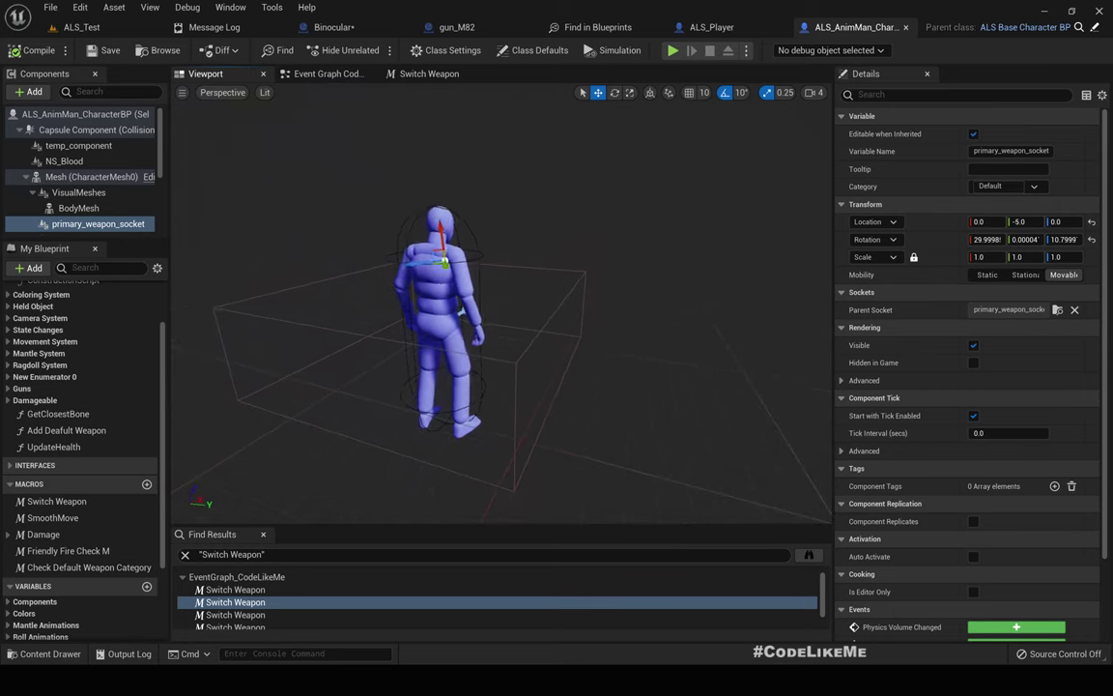
{"action": "left_click", "coordinate": [445, 324]}
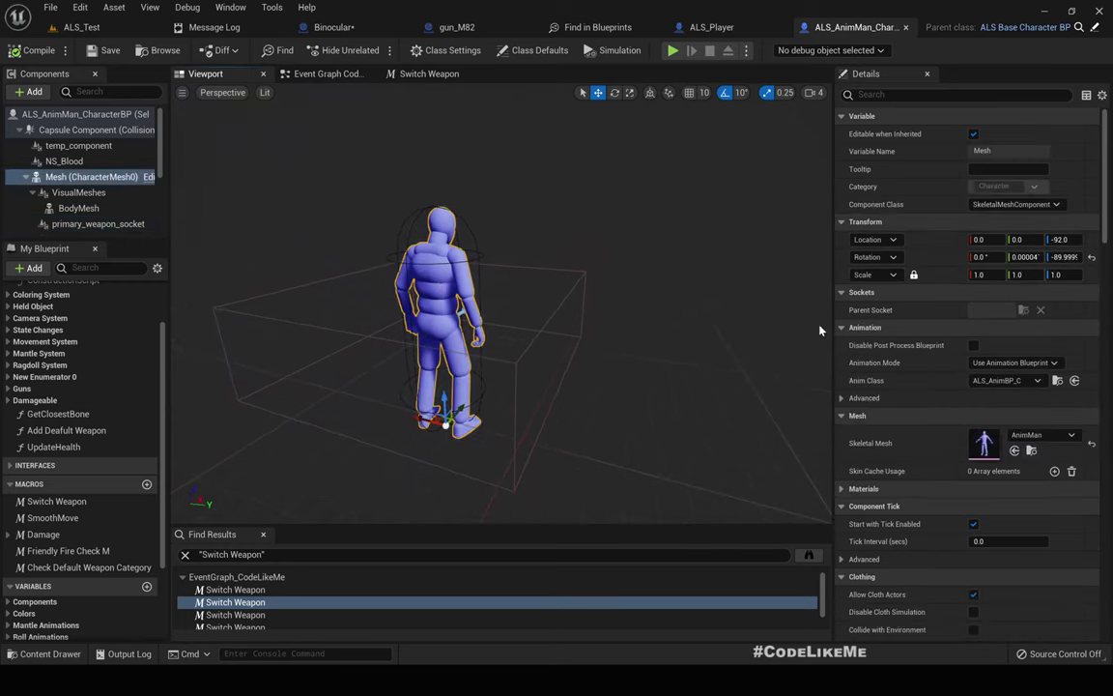
{"action": "double_click", "coordinate": [983, 438]}
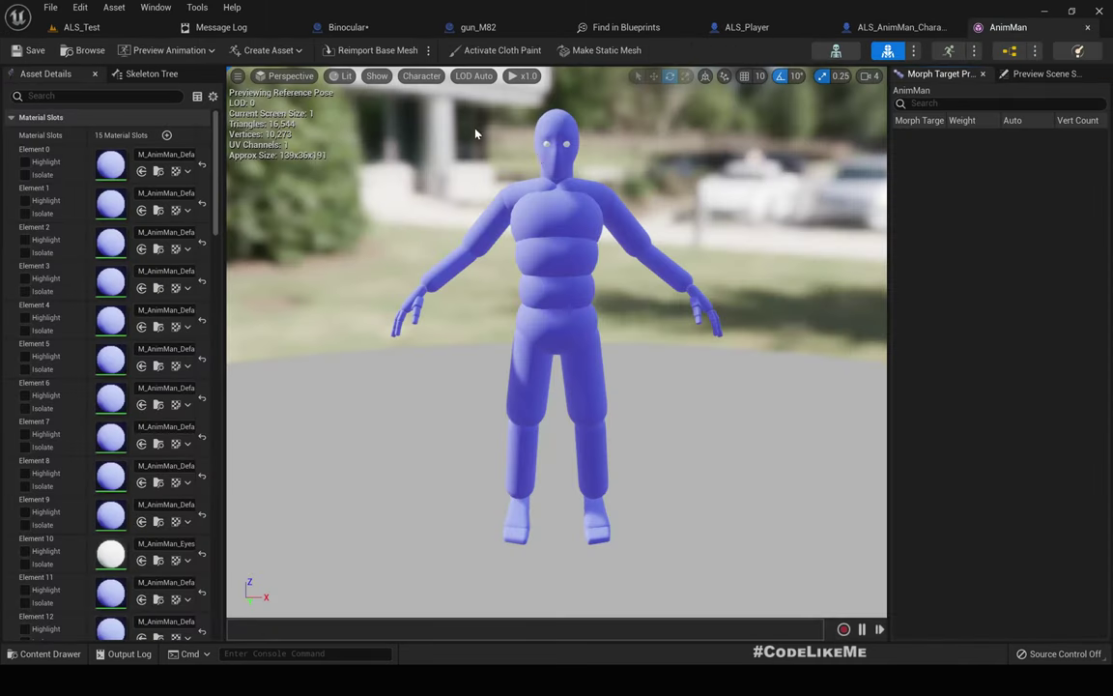
- Look through the AnimMan skeleton tree for existing weapon sockets, filtering it by "han" and "pis"
{"action": "left_click", "coordinate": [120, 72]}
{"action": "right_click_drag", "start_coordinate": [445, 258], "coordinate": [459, 287]}
{"action": "scroll", "coordinate": [90, 345], "scroll_direction": "down", "scroll_amount": 4}
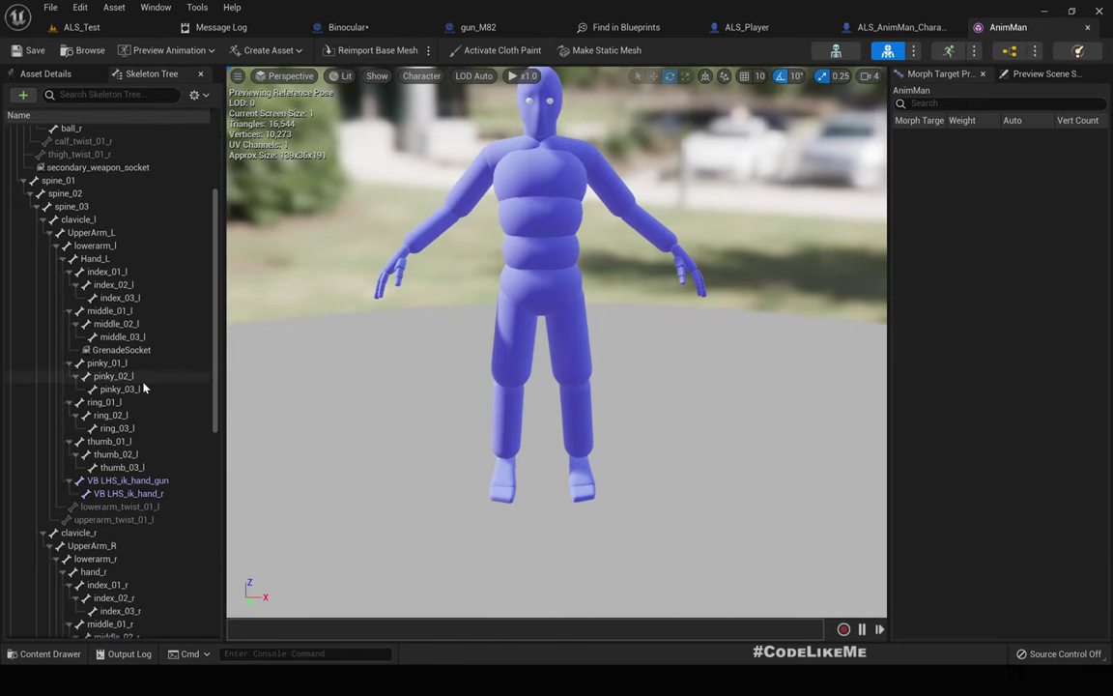
{"action": "scroll", "coordinate": [127, 342], "scroll_direction": "down", "scroll_amount": 10}
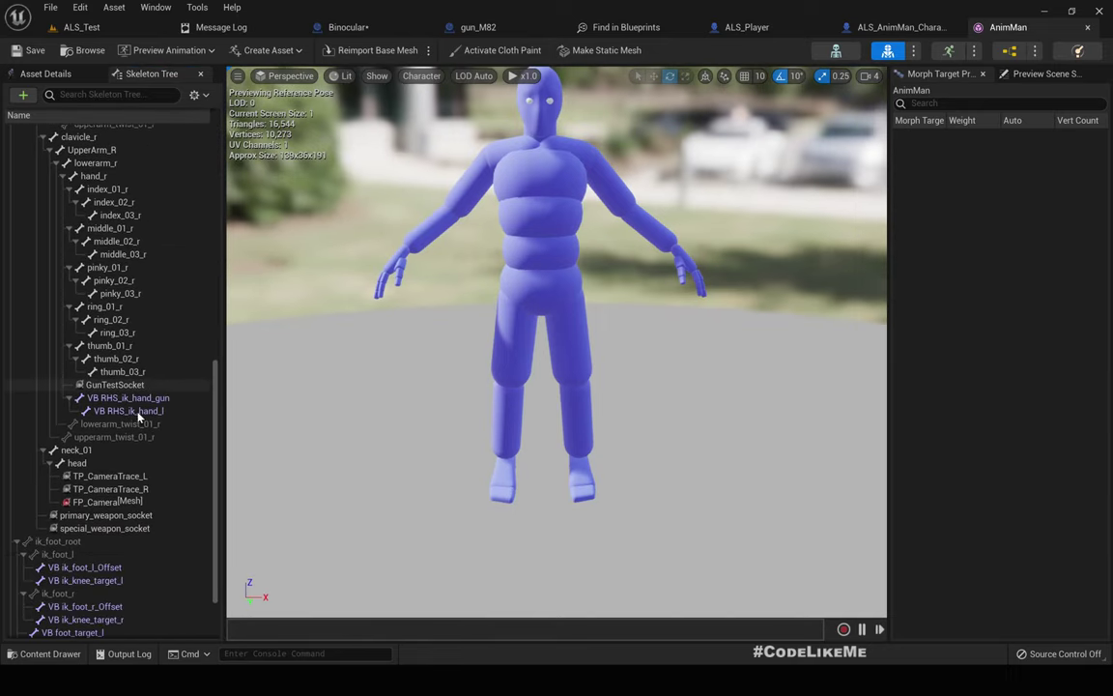
{"action": "scroll", "coordinate": [121, 560], "scroll_direction": "down", "scroll_amount": 2}
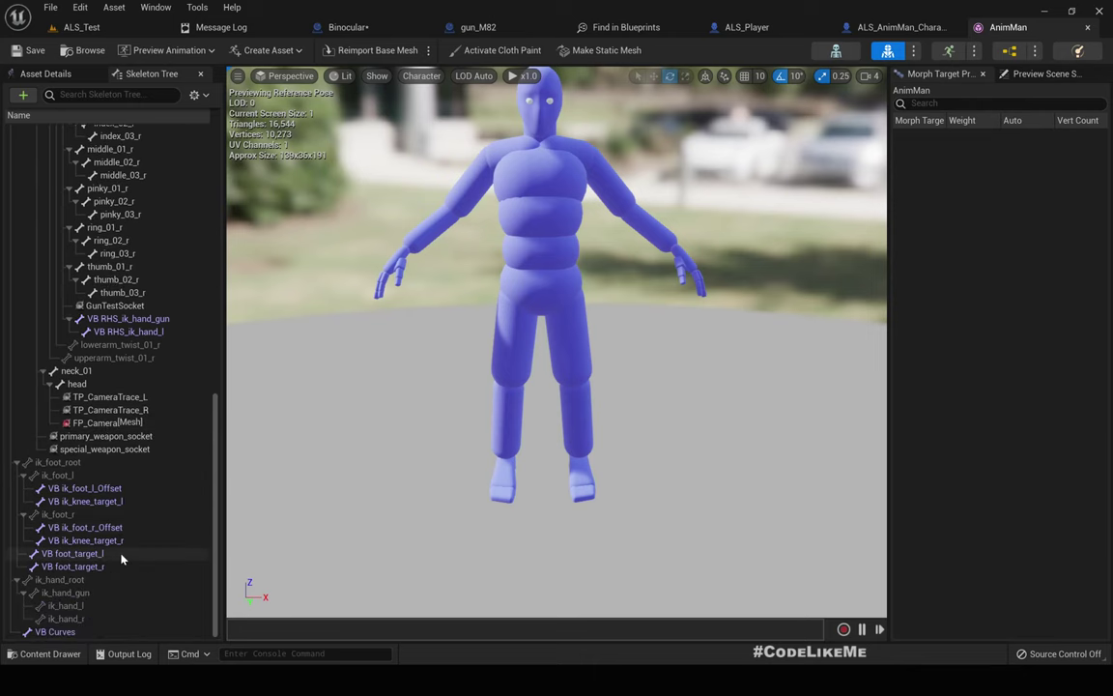
{"action": "scroll", "coordinate": [122, 558], "scroll_direction": "up", "scroll_amount": 9}
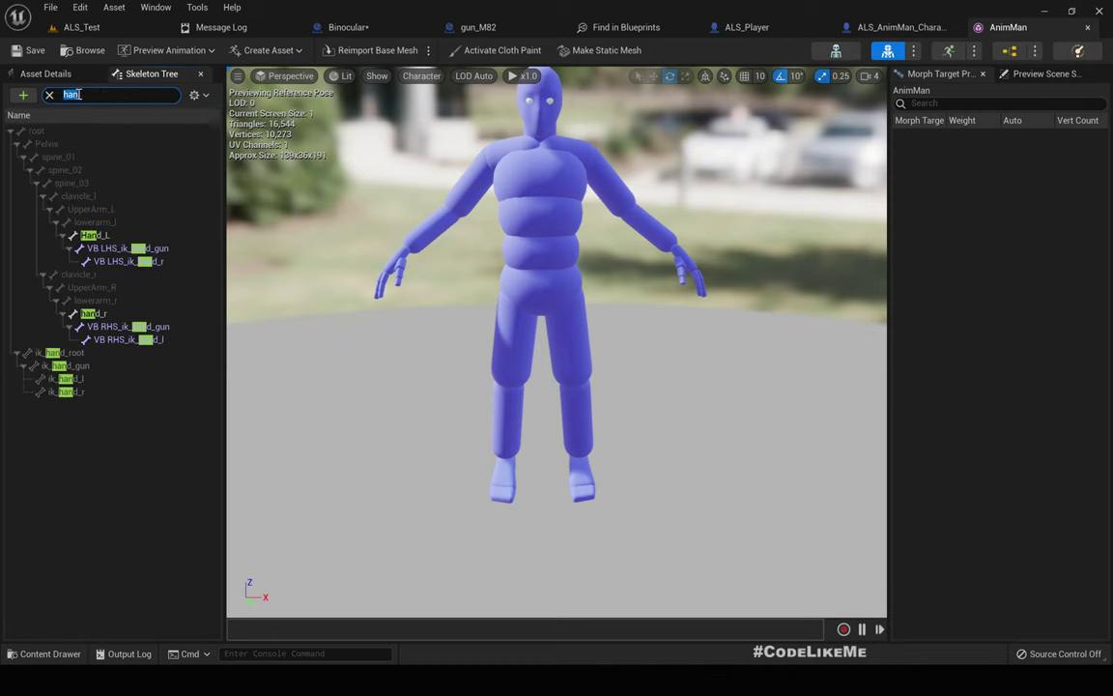
{"action": "type", "text": "is"}
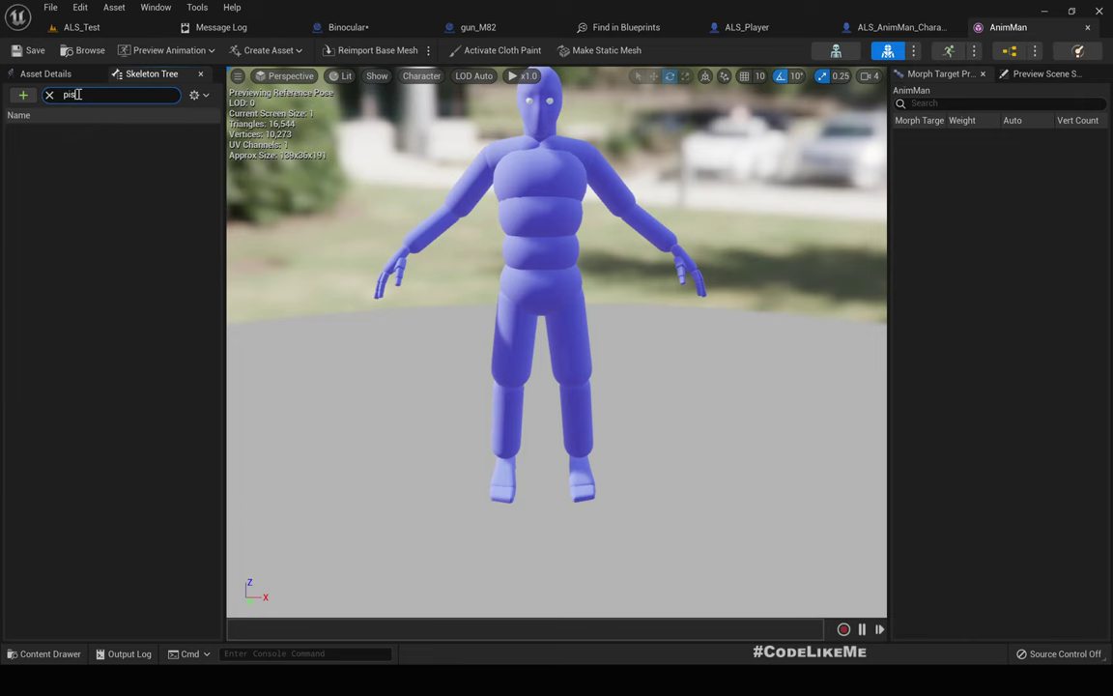
{"action": "key", "text": "BackSpace"}
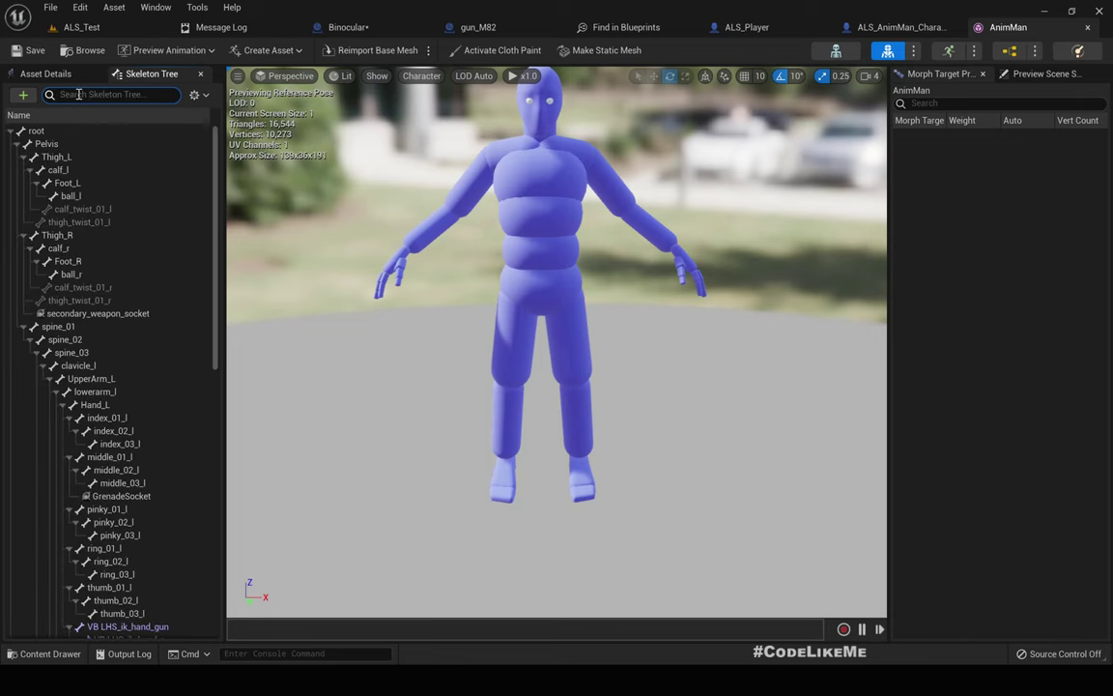
- Examine the placement of secondary_weapon_socket on the right thigh from behind the character
{"action": "left_click", "coordinate": [97, 315]}
{"action": "right_click_drag", "start_coordinate": [487, 359], "coordinate": [714, 358]}
{"action": "right_click_drag", "start_coordinate": [367, 320], "coordinate": [471, 326]}
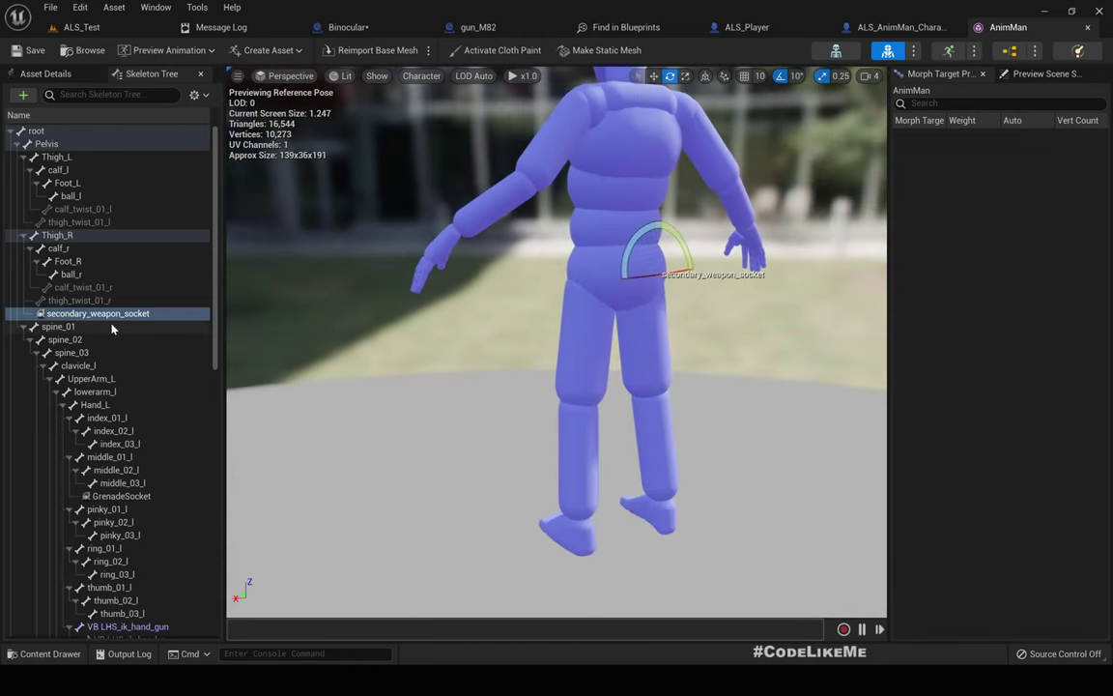
{"action": "left_click", "coordinate": [29, 248]}
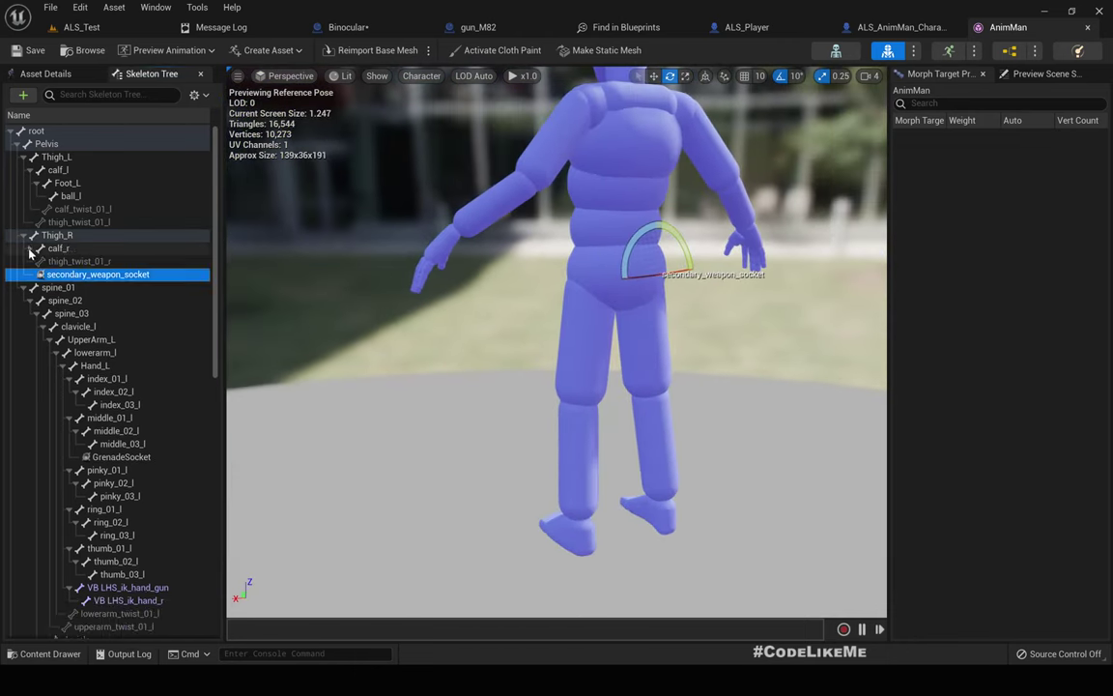
{"action": "right_click_drag", "start_coordinate": [367, 354], "coordinate": [462, 356]}
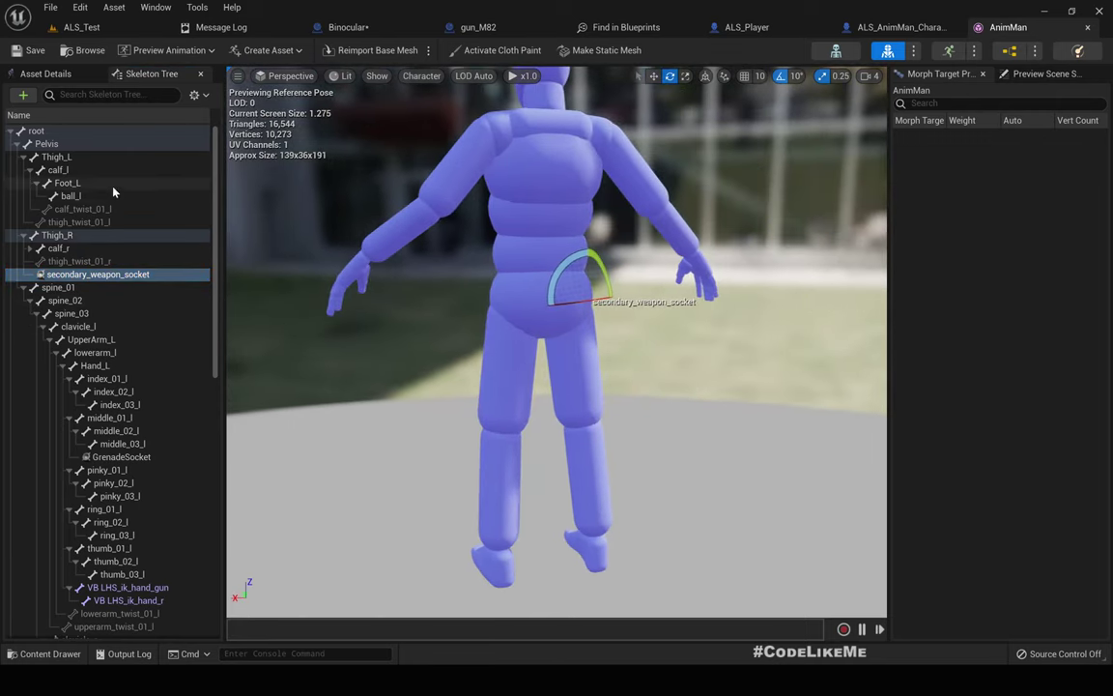
- Add a new socket to the Thigh_L bone in the AnimMan skeleton
{"action": "left_click", "coordinate": [31, 170]}
{"action": "right_click", "coordinate": [64, 160]}
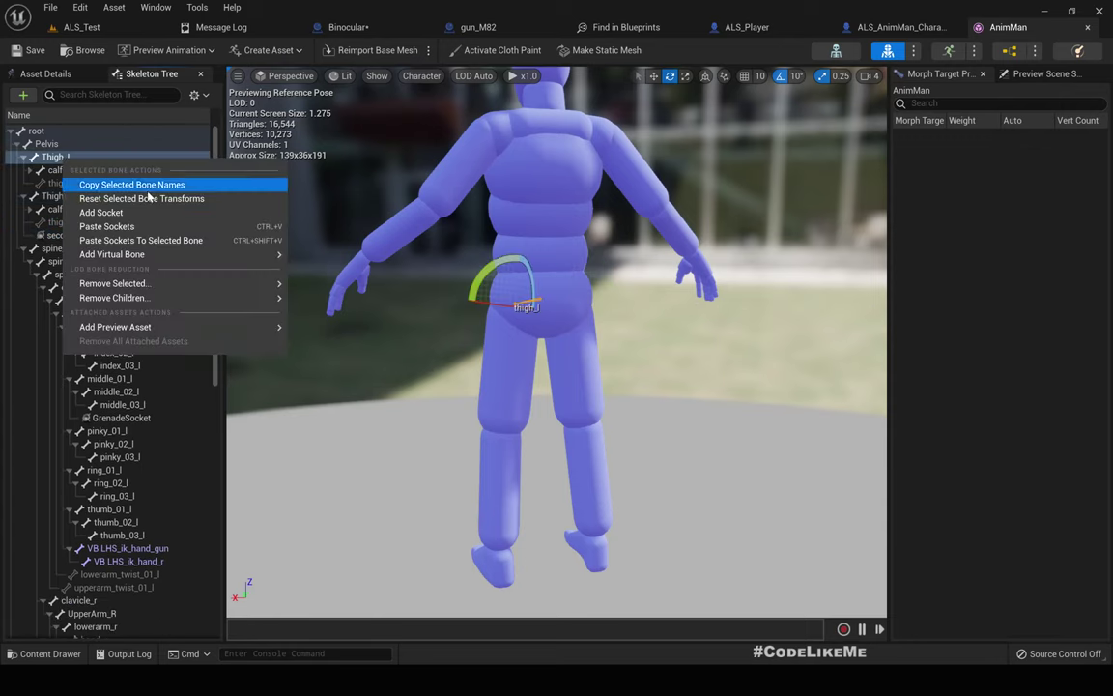
{"action": "left_click", "coordinate": [100, 212]}
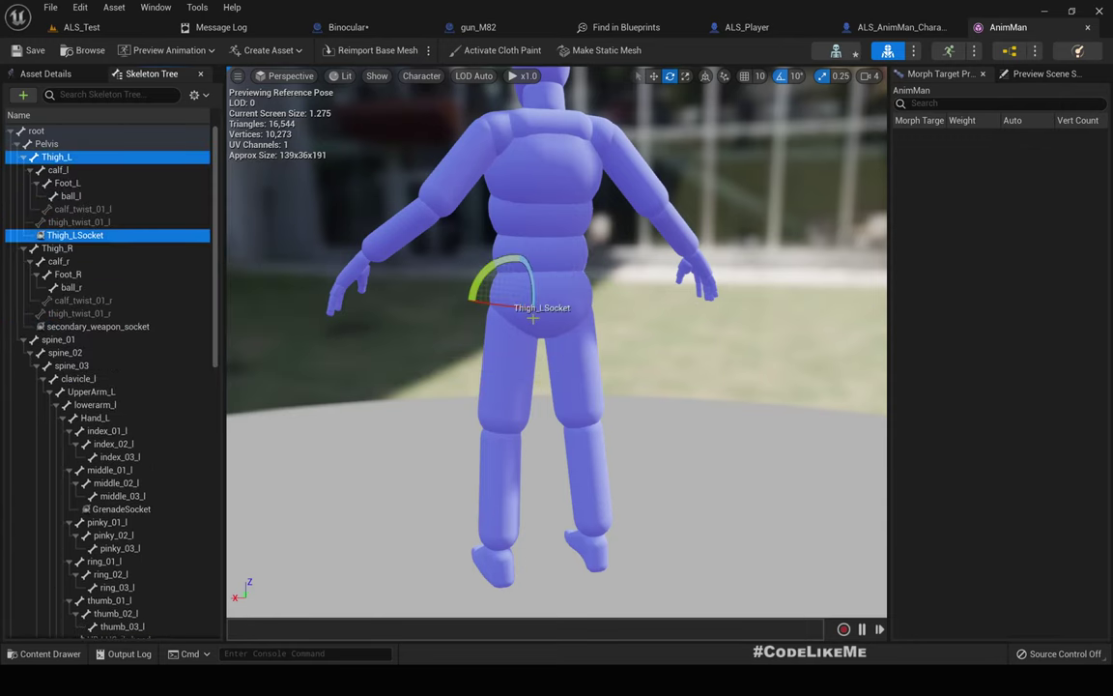
- Move the new Thigh_L socket outward to the outer side of the left hip and select only that socket
{"action": "scroll", "coordinate": [544, 321], "scroll_direction": "up", "scroll_amount": 6}
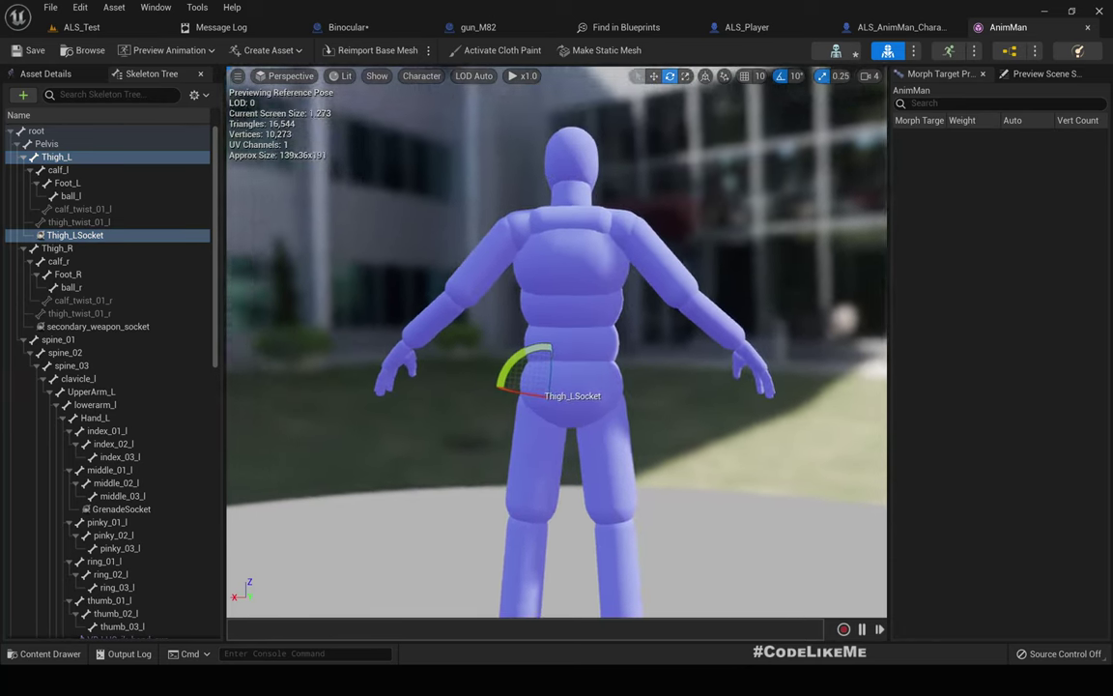
{"action": "scroll", "coordinate": [512, 340], "scroll_direction": "down", "scroll_amount": 6}
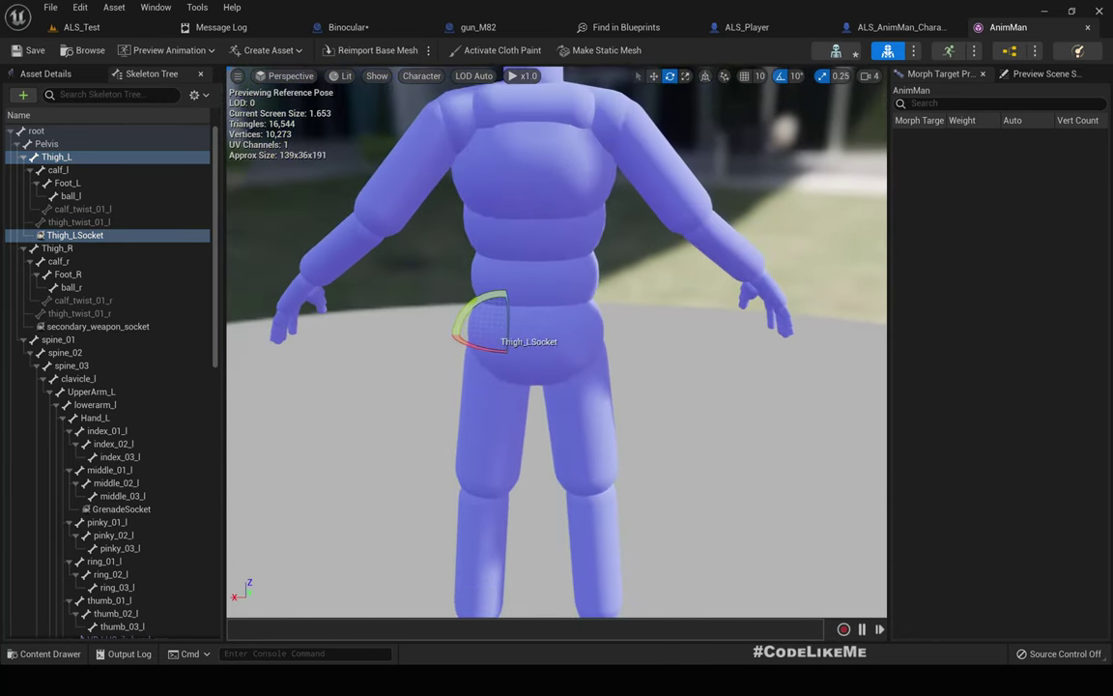
{"action": "key", "text": "w"}
{"action": "left_click_drag", "start_coordinate": [529, 340], "coordinate": [496, 338]}
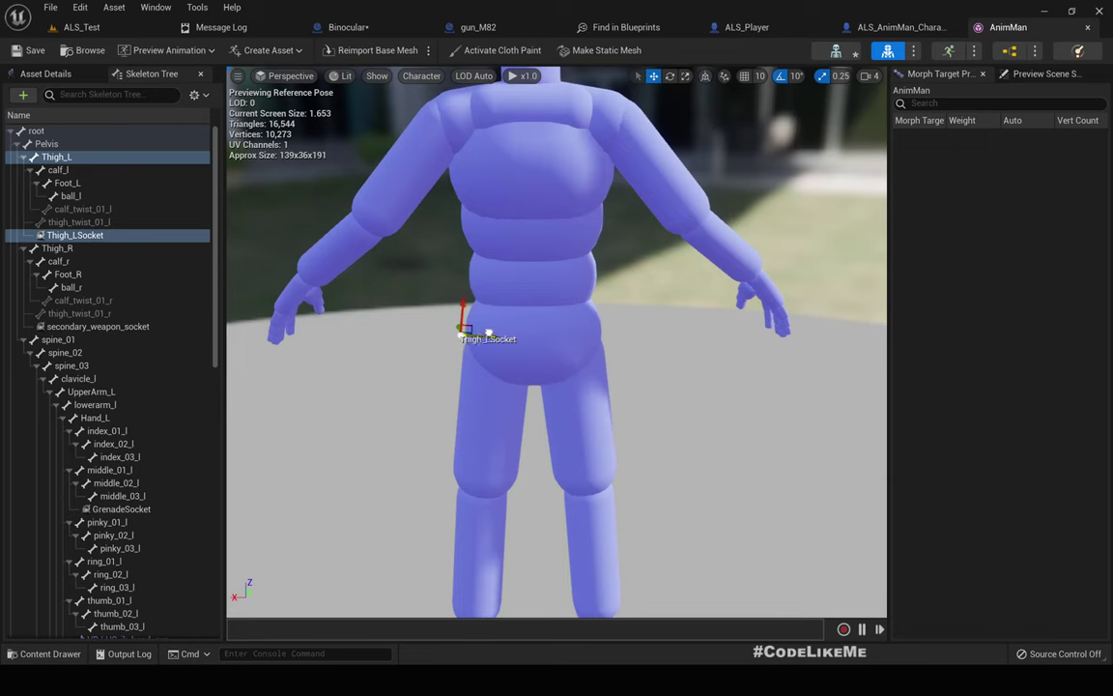
{"action": "mouse_move", "coordinate": [489, 333]}
{"action": "right_mouse_down"}
{"action": "mouse_move", "coordinate": [531, 352]}
{"action": "mouse_move", "coordinate": [537, 334]}
{"action": "mouse_move", "coordinate": [489, 329]}
{"action": "right_mouse_up"}
{"action": "key", "text": "w"}
{"action": "left_click", "coordinate": [73, 235]}
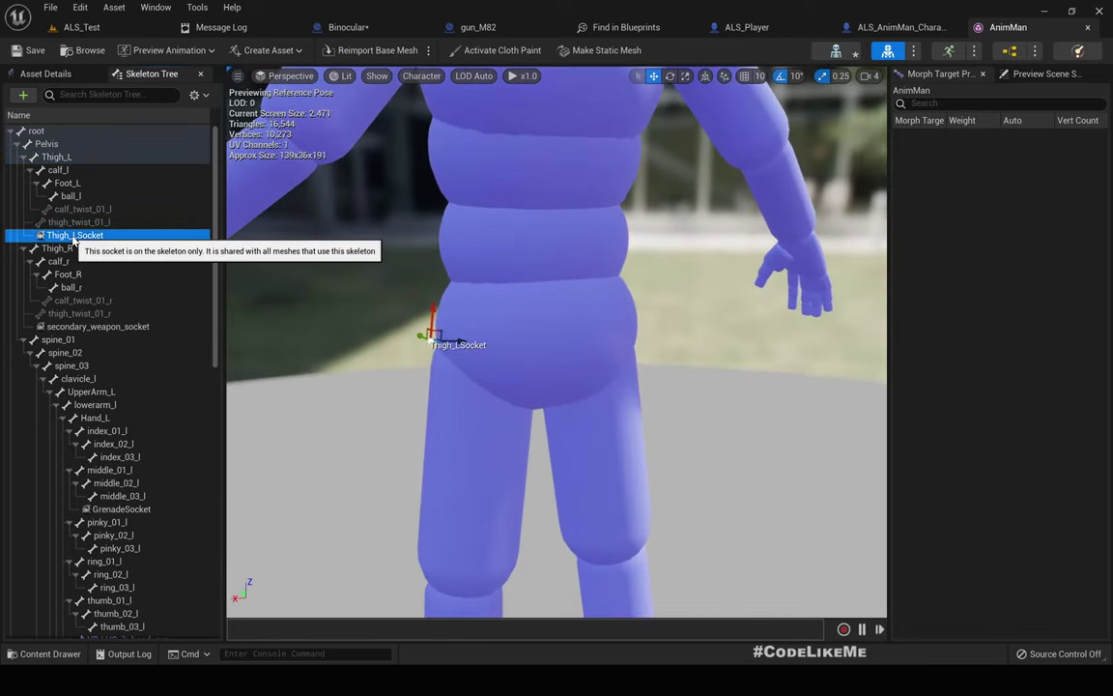
- Rename the new Thigh_L socket in the AnimMan skeleton as binocular_socket
{"action": "left_click", "coordinate": [72, 234]}
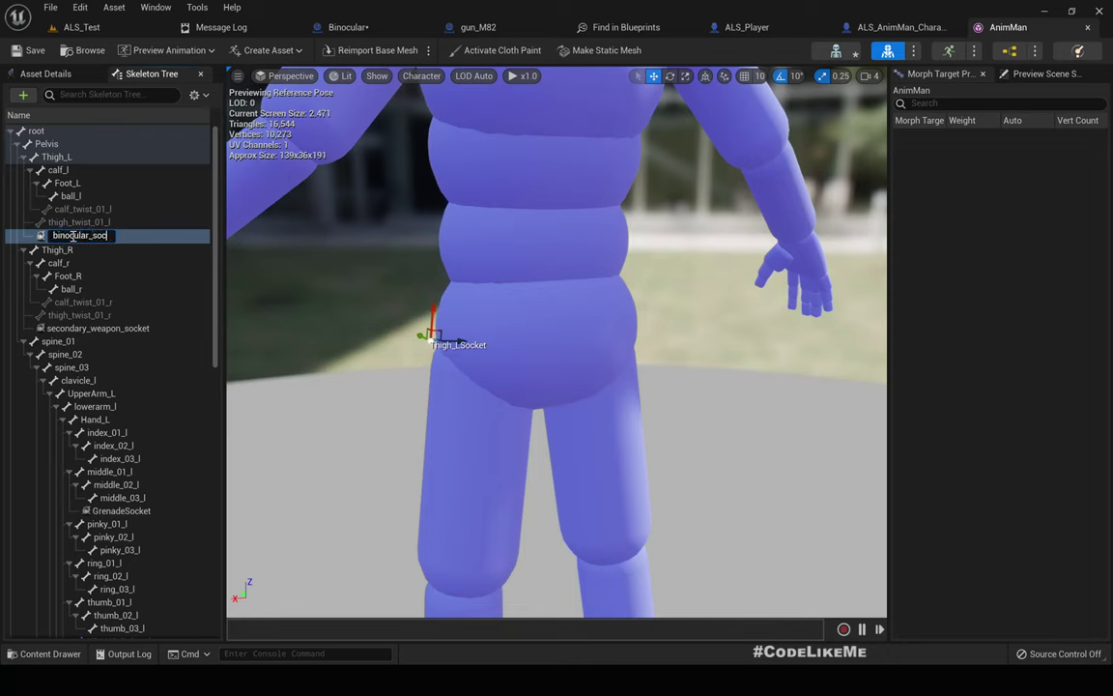
{"action": "type", "text": "binocular_socket"}
{"action": "key", "text": "Return"}
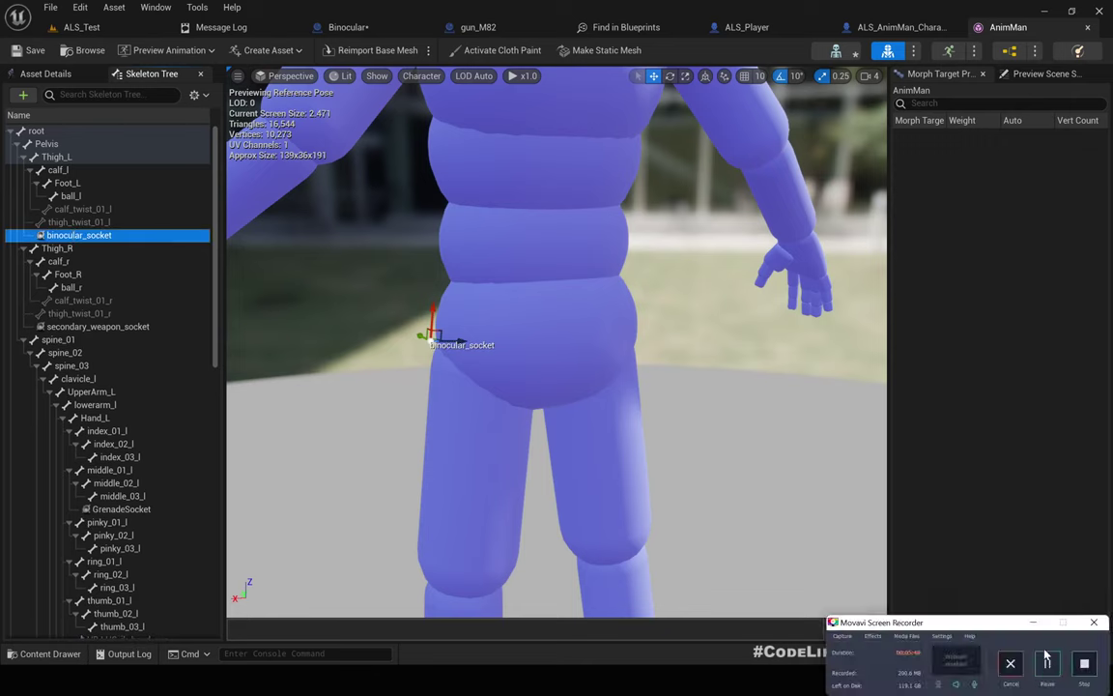
{"action": "left_click", "coordinate": [1034, 623]}
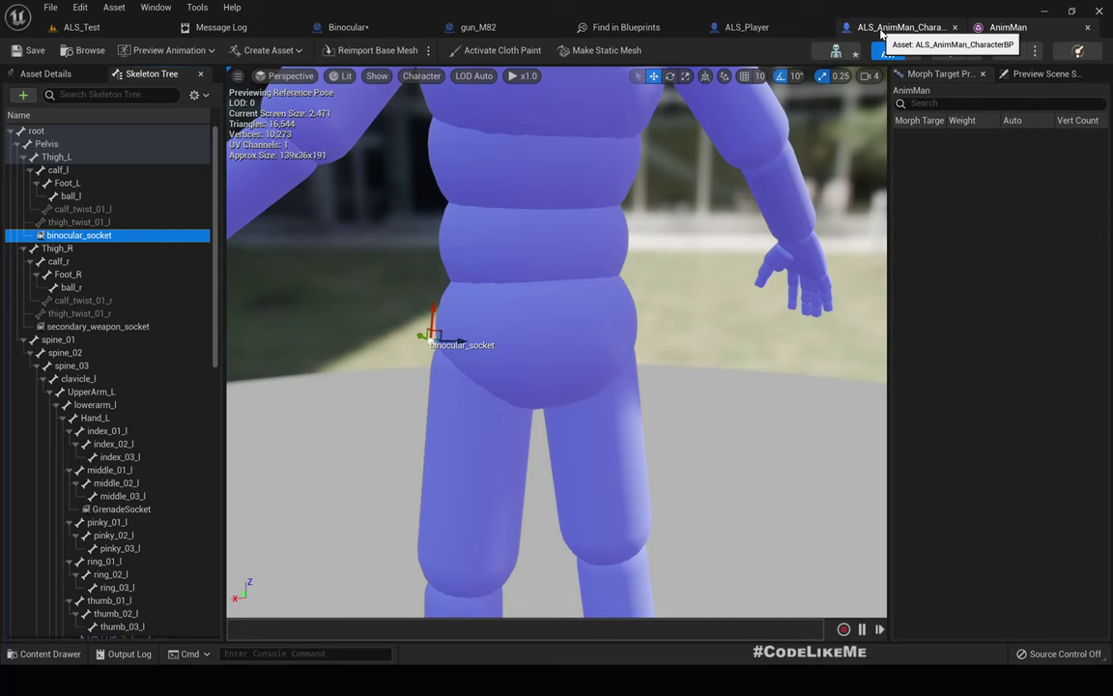
- Add a Scene component named binocular_socket under the character Mesh in the ALS_Player blueprint
{"action": "left_click", "coordinate": [723, 29]}
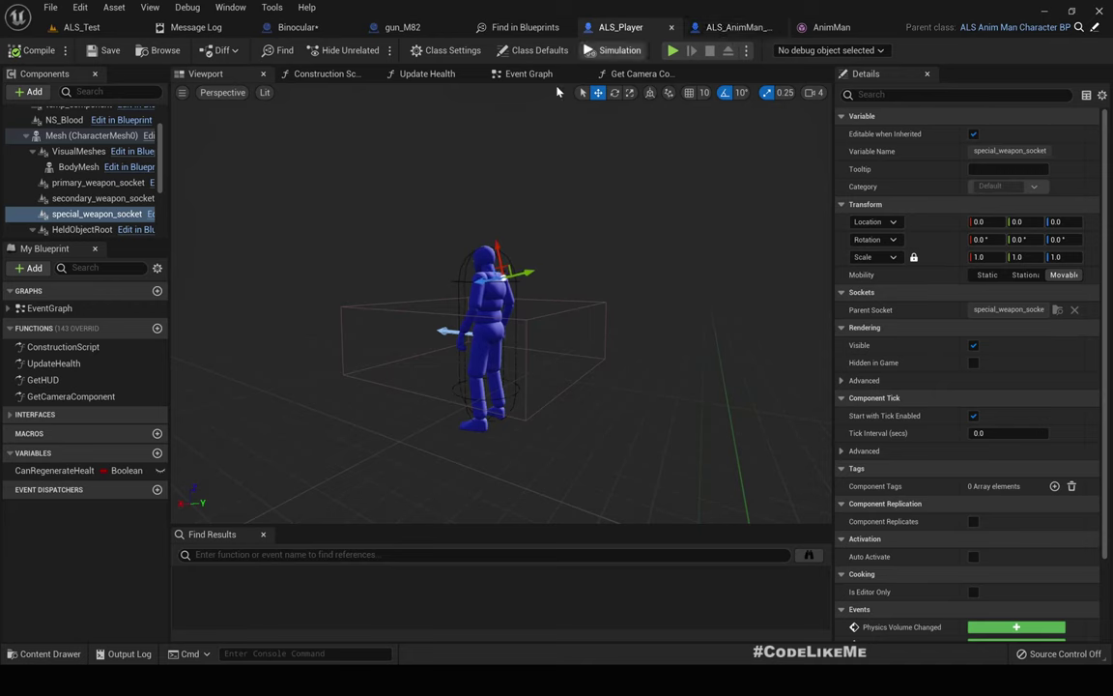
{"action": "left_click", "coordinate": [32, 93]}
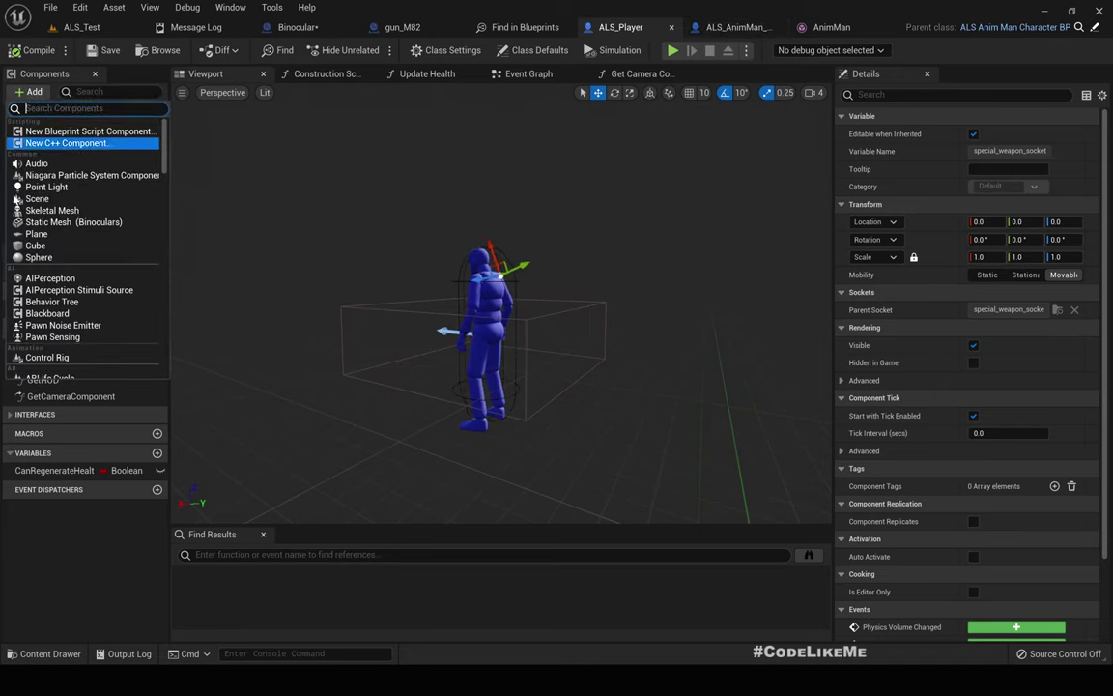
{"action": "left_click", "coordinate": [230, 183]}
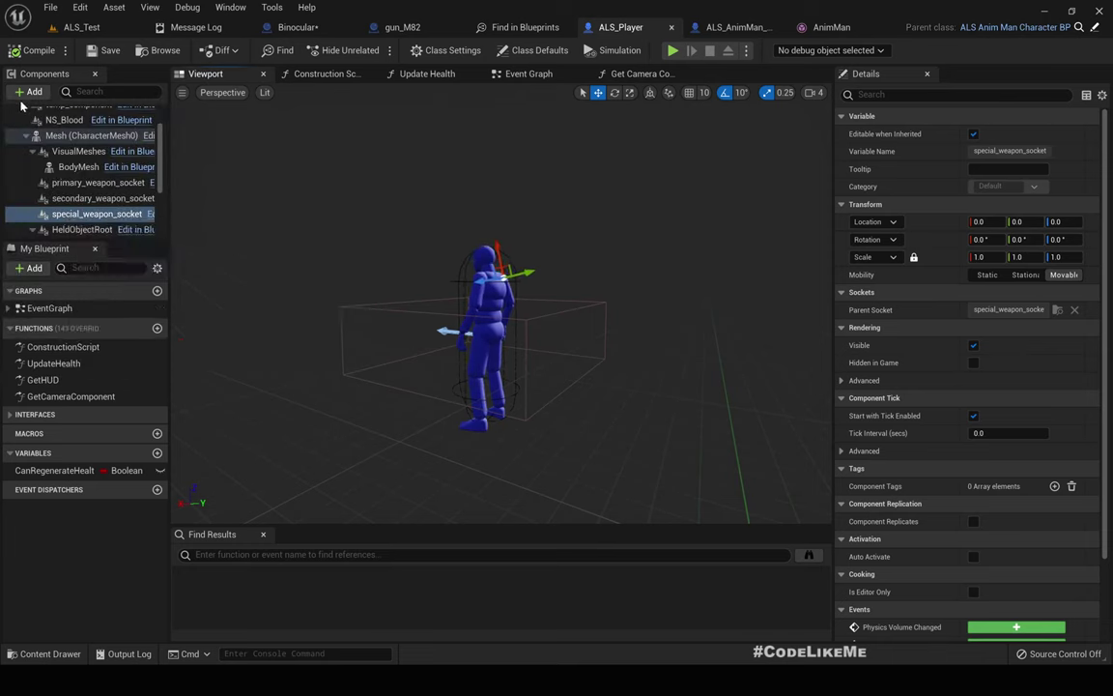
{"action": "left_click", "coordinate": [44, 137]}
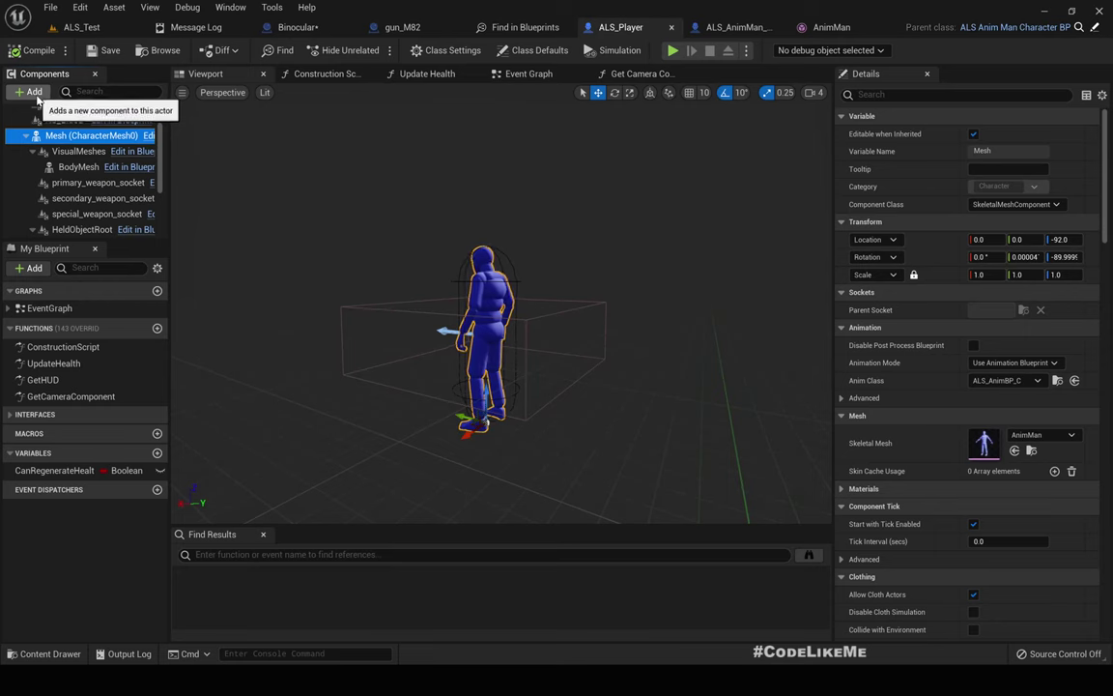
{"action": "left_click", "coordinate": [32, 92]}
{"action": "type", "text": "scene co"}
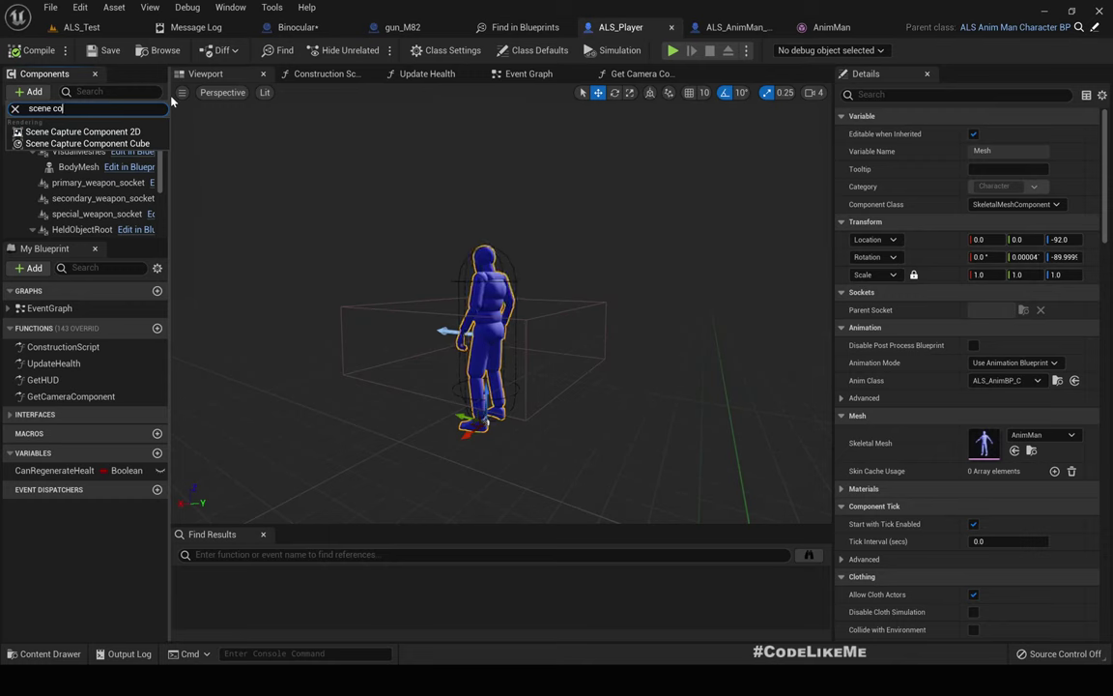
{"action": "key", "text": "BackSpace"}
{"action": "key", "text": "BackSpace"}
{"action": "key", "text": "BackSpace"}
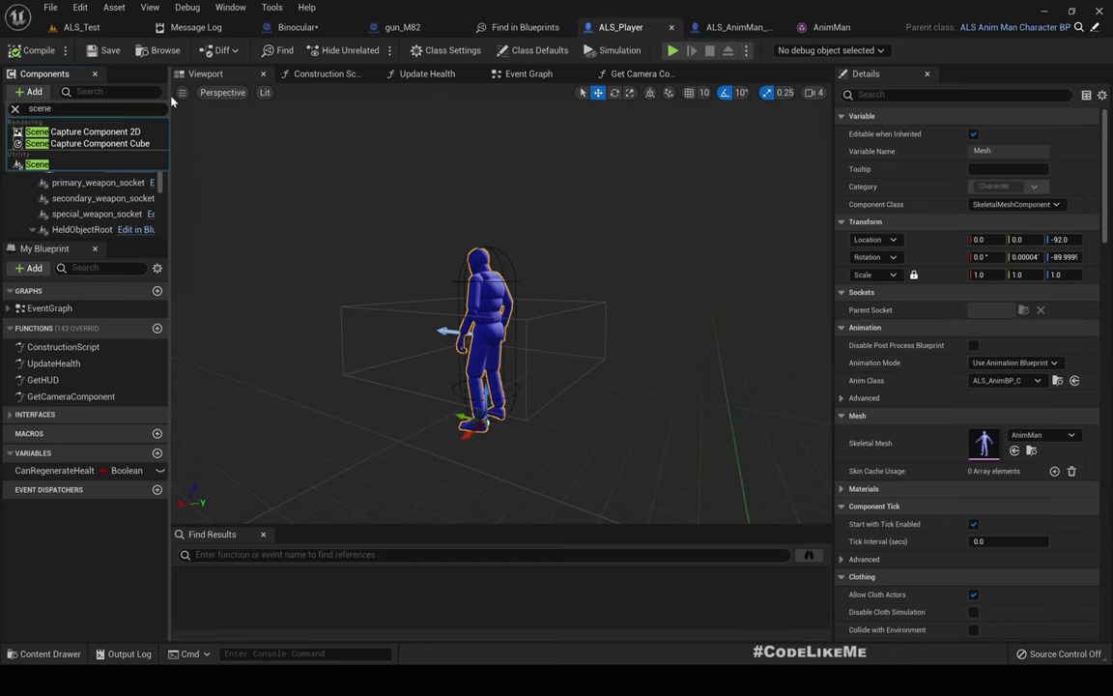
{"action": "left_click", "coordinate": [95, 165]}
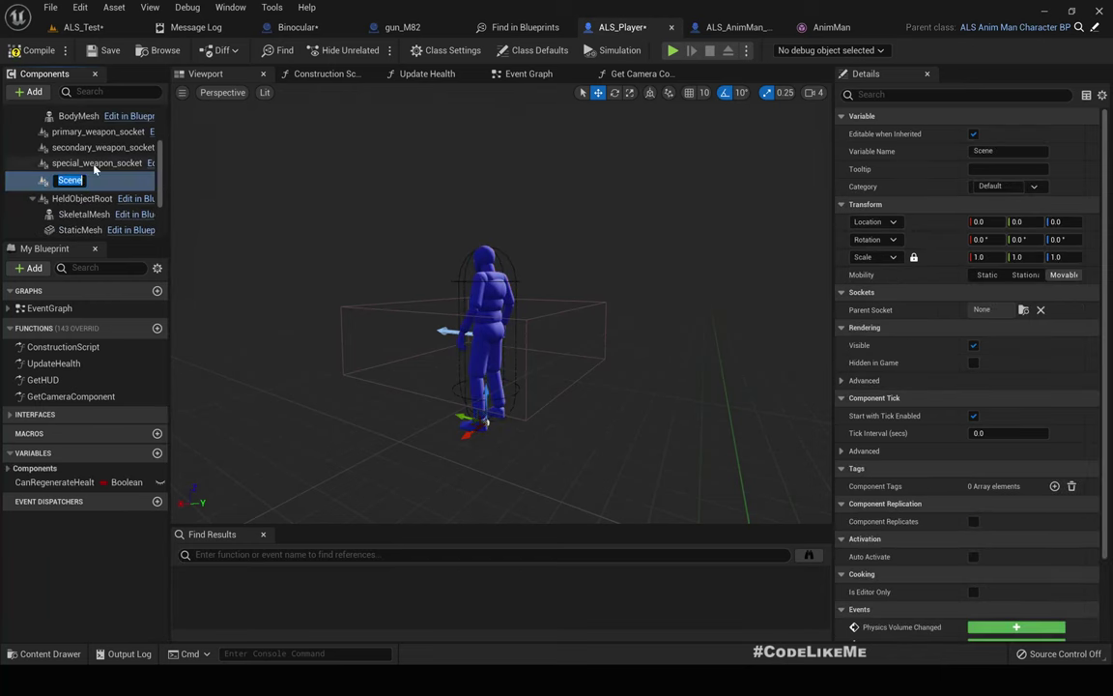
{"action": "scroll", "coordinate": [58, 201], "scroll_direction": "up", "scroll_amount": 2}
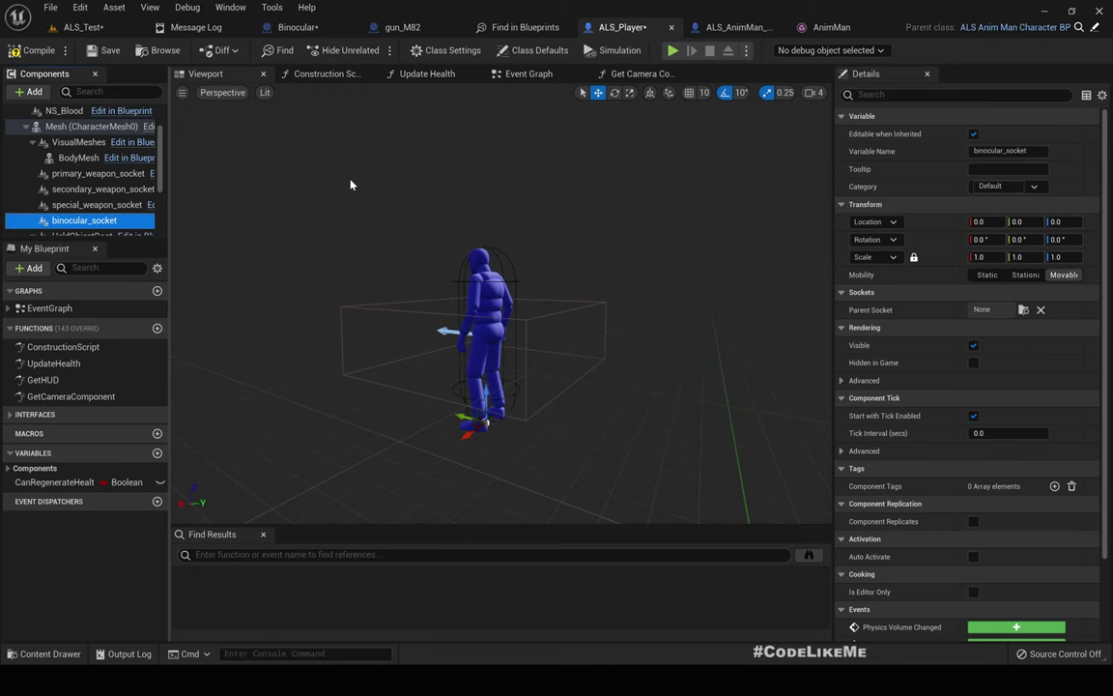
- Attach ALS_Player's binocular_socket component to the skeleton's binocular_socket and check its placement at the left hip
{"action": "right_click_drag", "start_coordinate": [458, 276], "coordinate": [630, 303]}
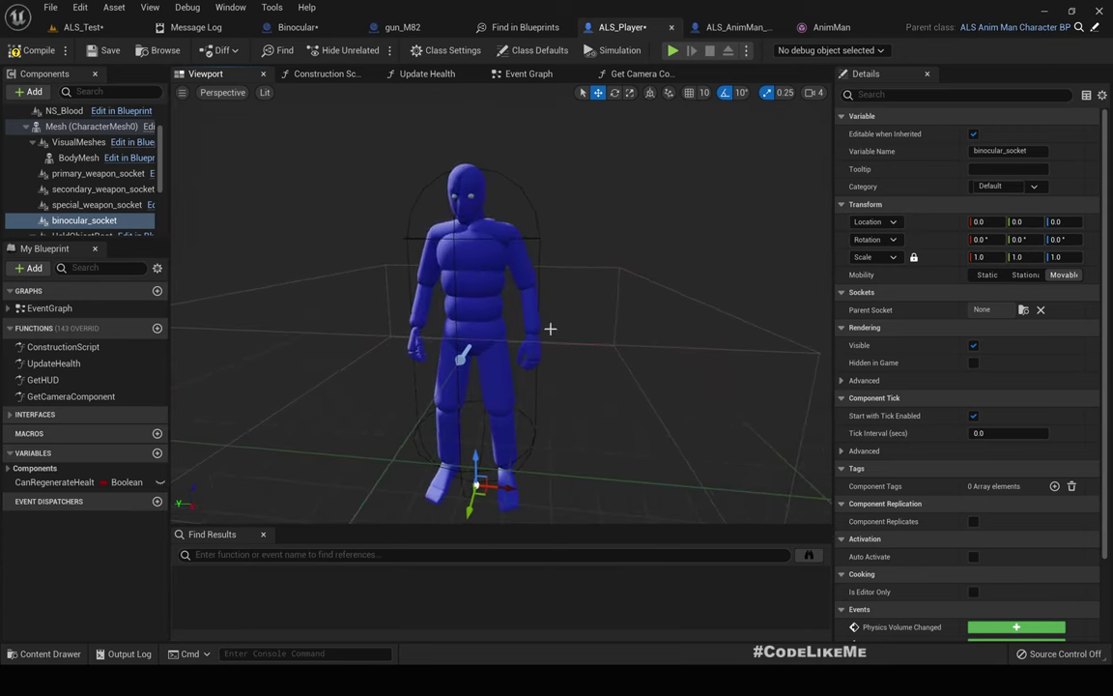
{"action": "left_click", "coordinate": [1026, 310]}
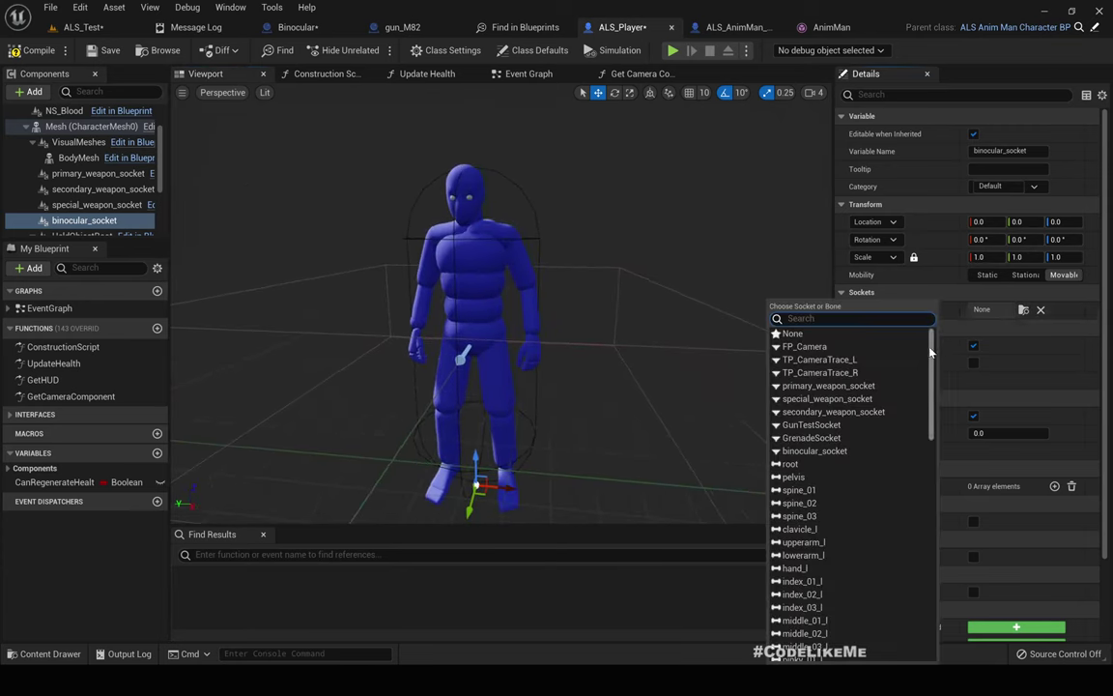
{"action": "left_click", "coordinate": [814, 452]}
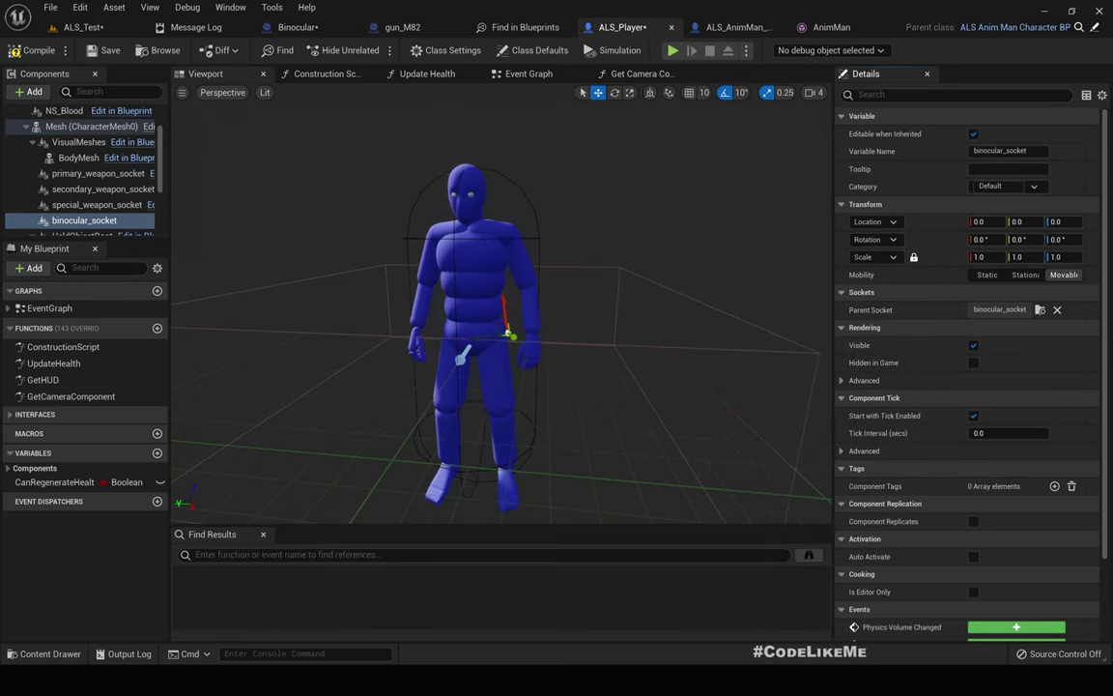
{"action": "right_click_drag", "start_coordinate": [676, 387], "coordinate": [348, 366]}
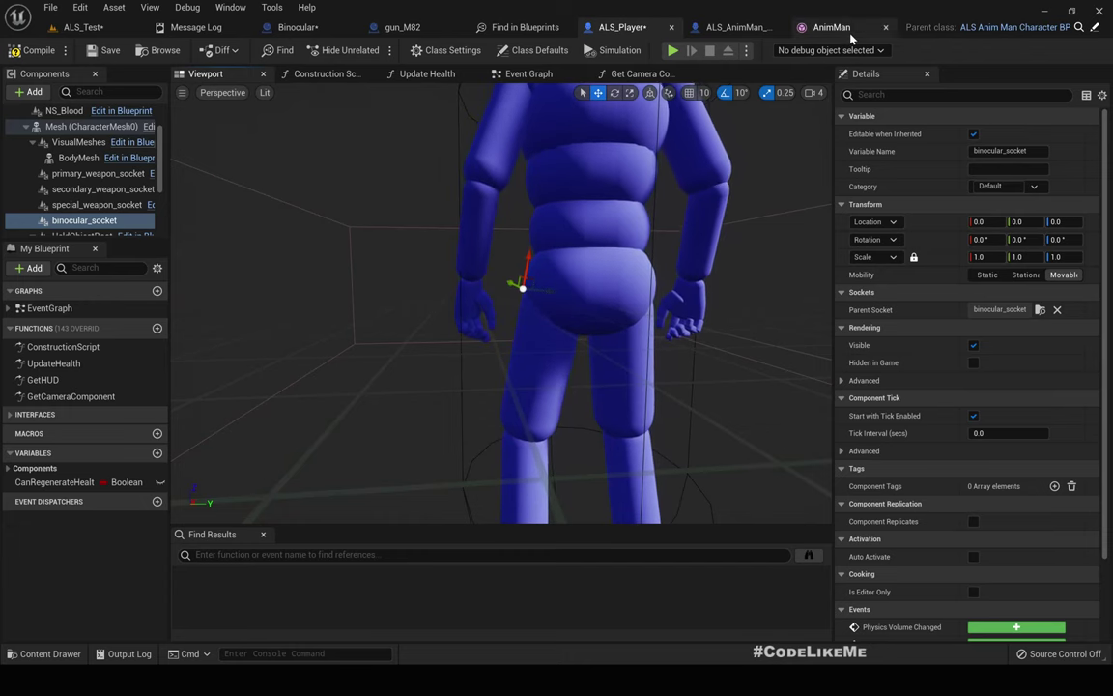
- Locate the Binocular blueprint among the project's gun assets and try to place it in the character's component tree
{"action": "left_click", "coordinate": [299, 29]}
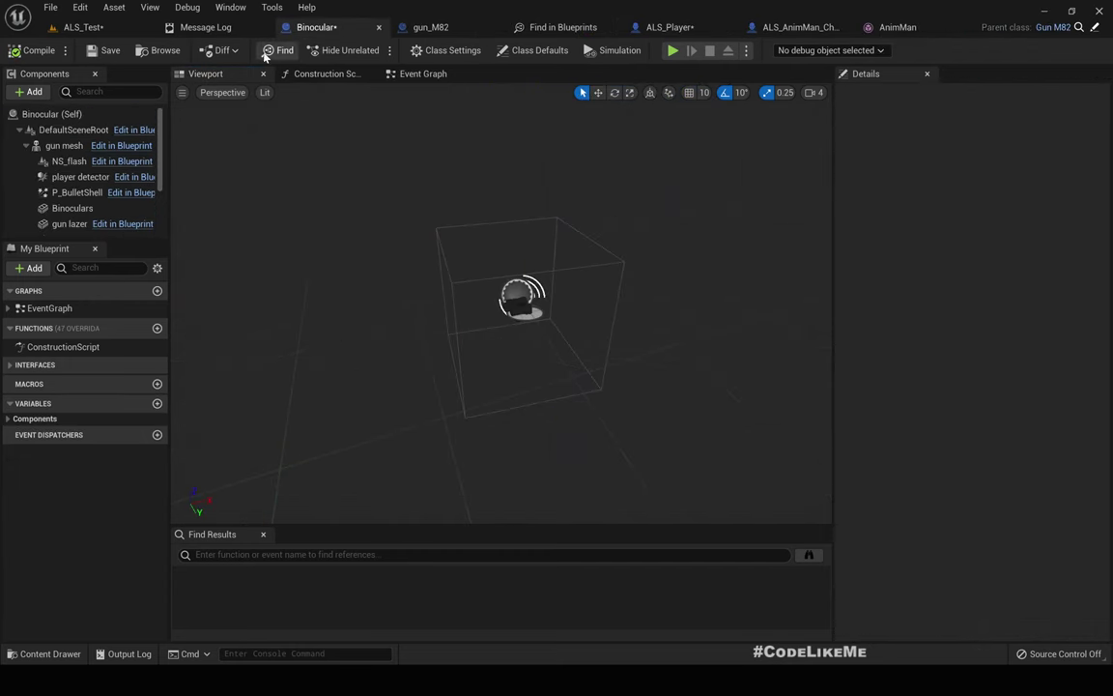
{"action": "left_click", "coordinate": [161, 50]}
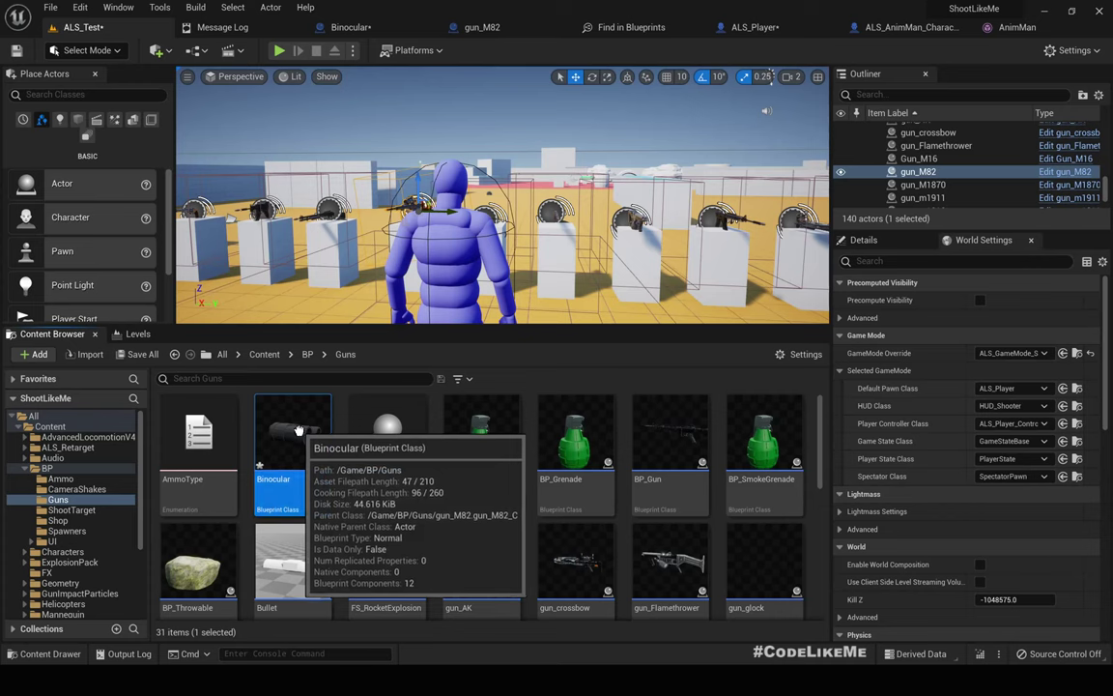
{"action": "left_click_drag", "start_coordinate": [301, 431], "coordinate": [110, 154]}
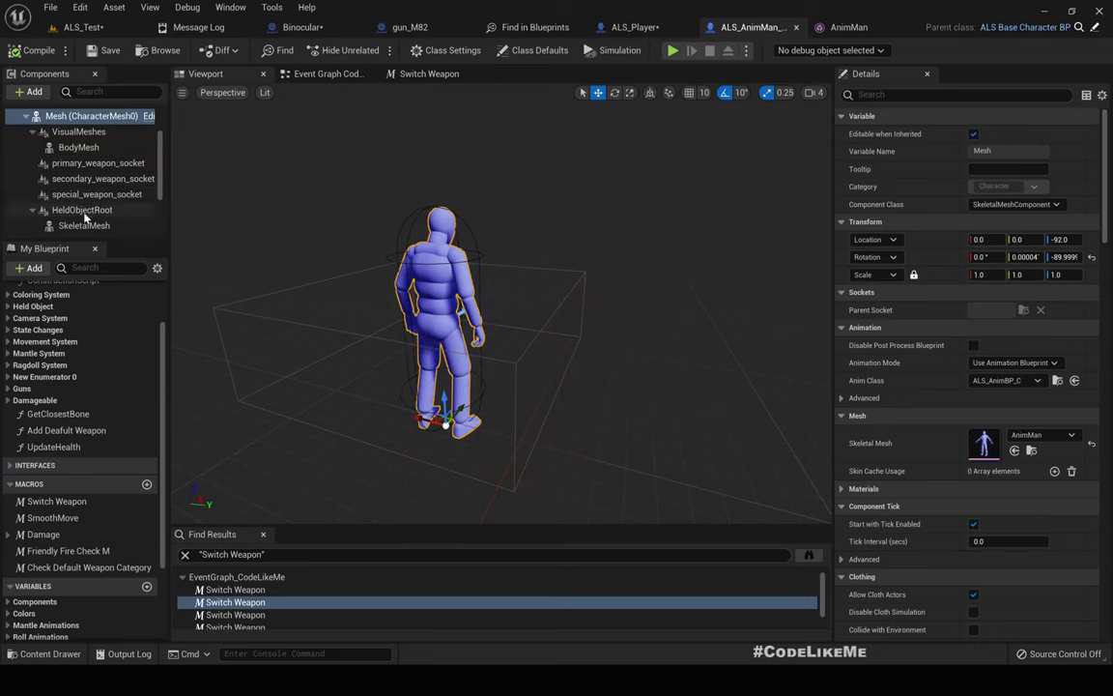
- Check the weapon socket components in ALS_AnimMan_CharacterBP and delete the binocular_socket component from ALS_Player
{"action": "left_click", "coordinate": [80, 195]}
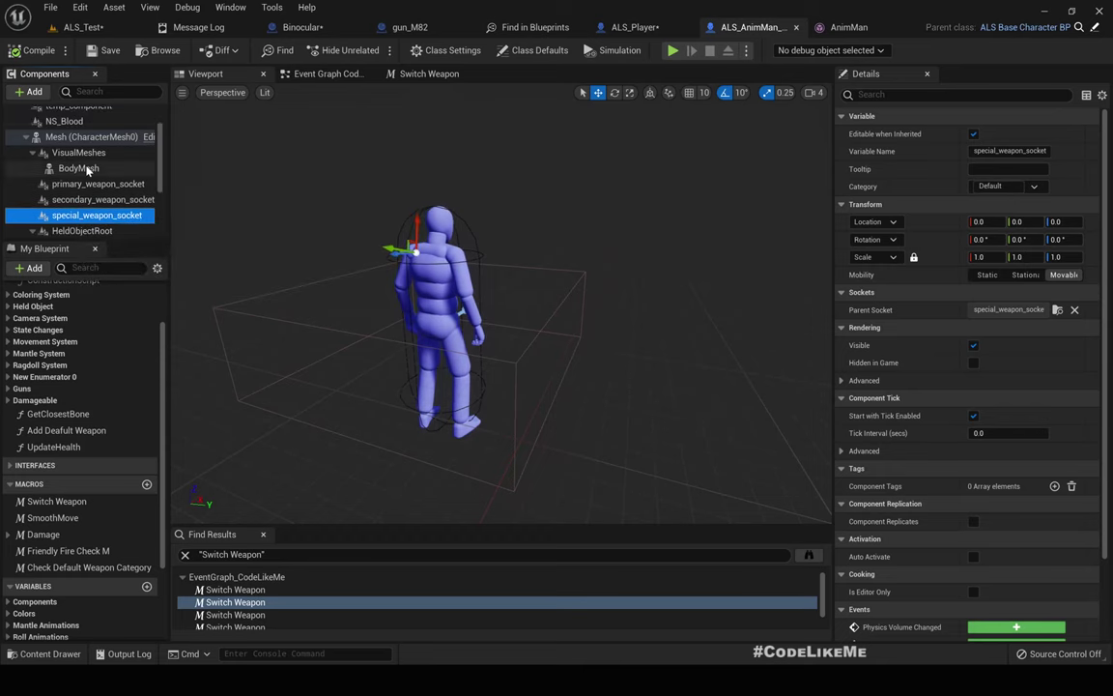
{"action": "scroll", "coordinate": [87, 170], "scroll_direction": "down", "scroll_amount": 4}
{"action": "scroll", "coordinate": [86, 170], "scroll_direction": "up", "scroll_amount": 5}
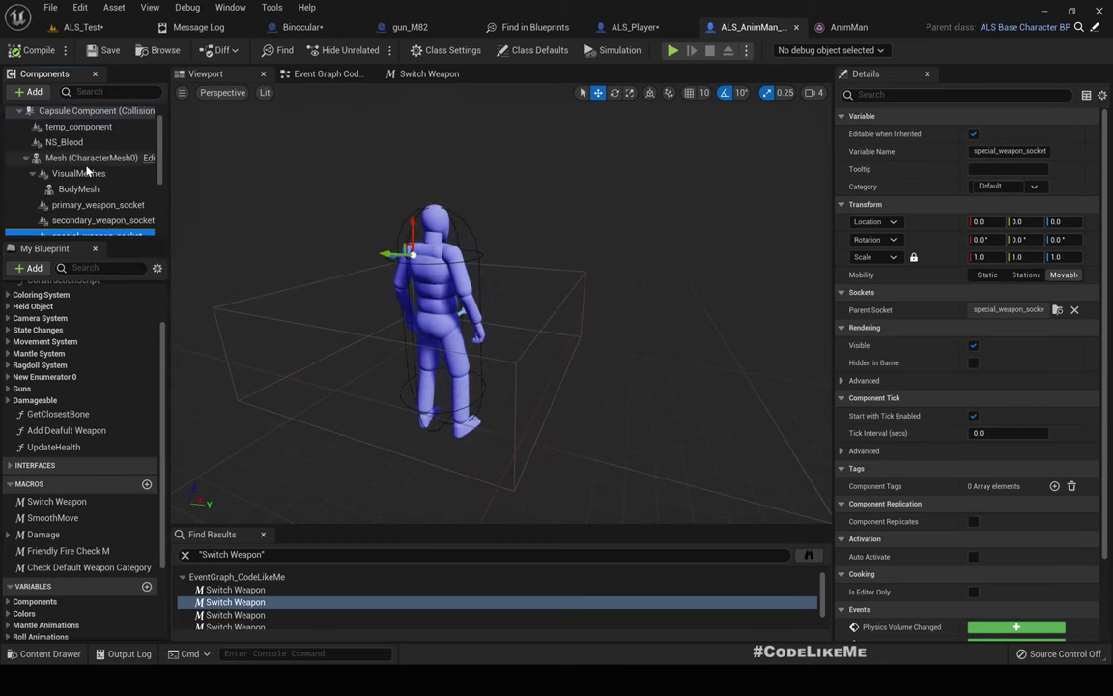
{"action": "left_click", "coordinate": [629, 27]}
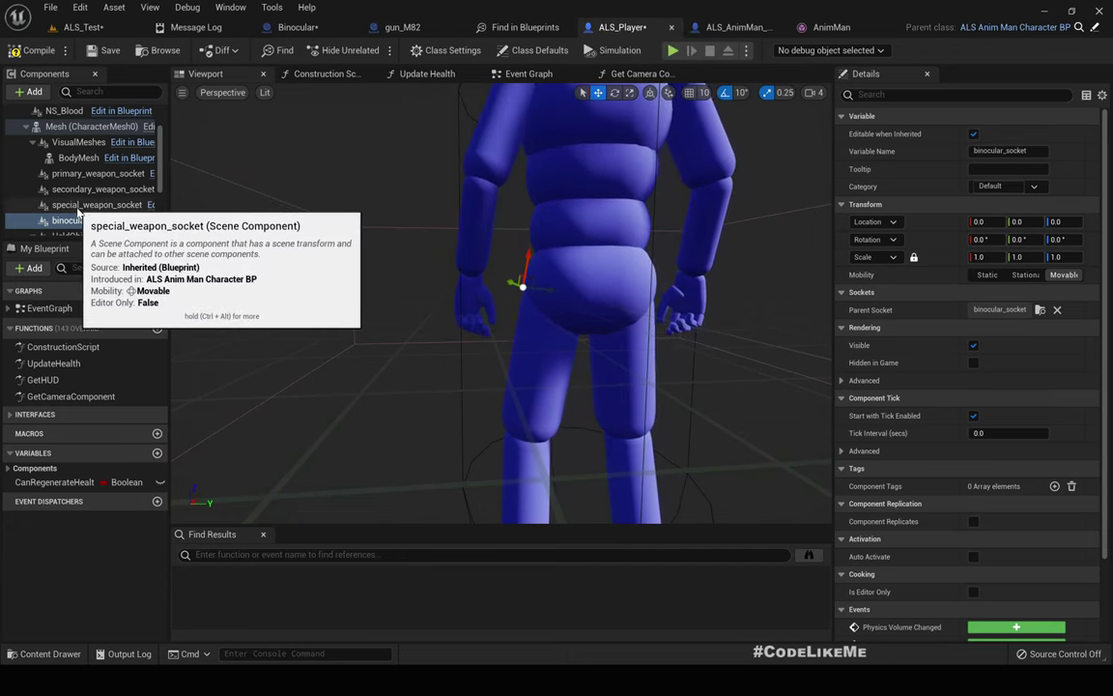
{"action": "left_click", "coordinate": [77, 205]}
{"action": "left_click", "coordinate": [69, 224]}
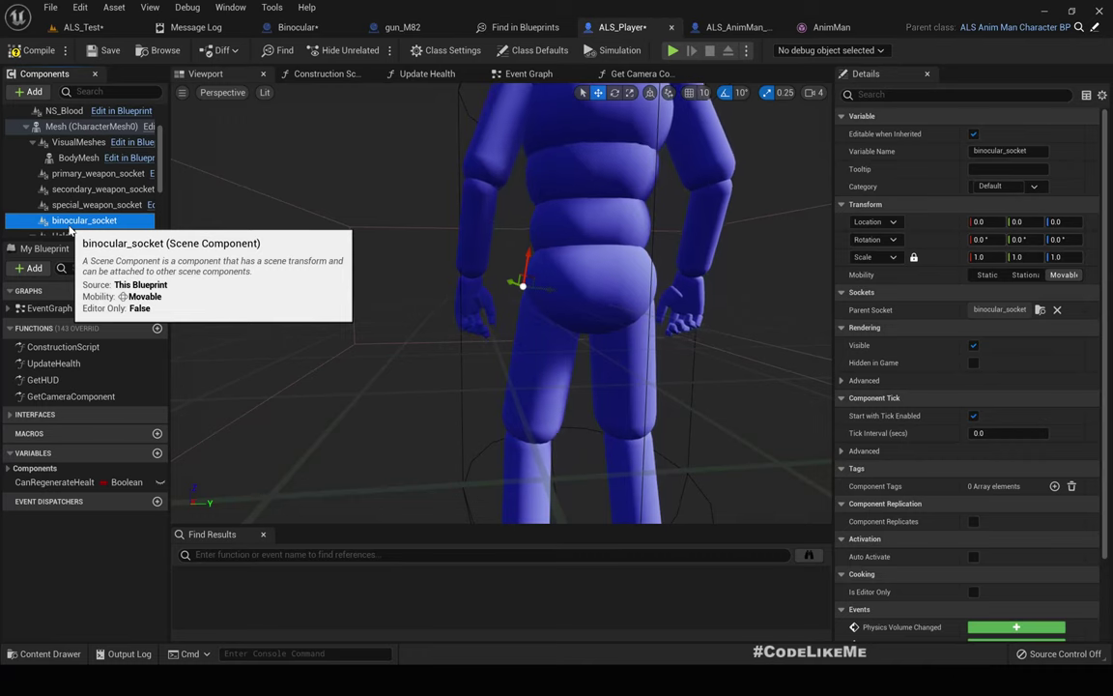
{"action": "key", "text": "Delete"}
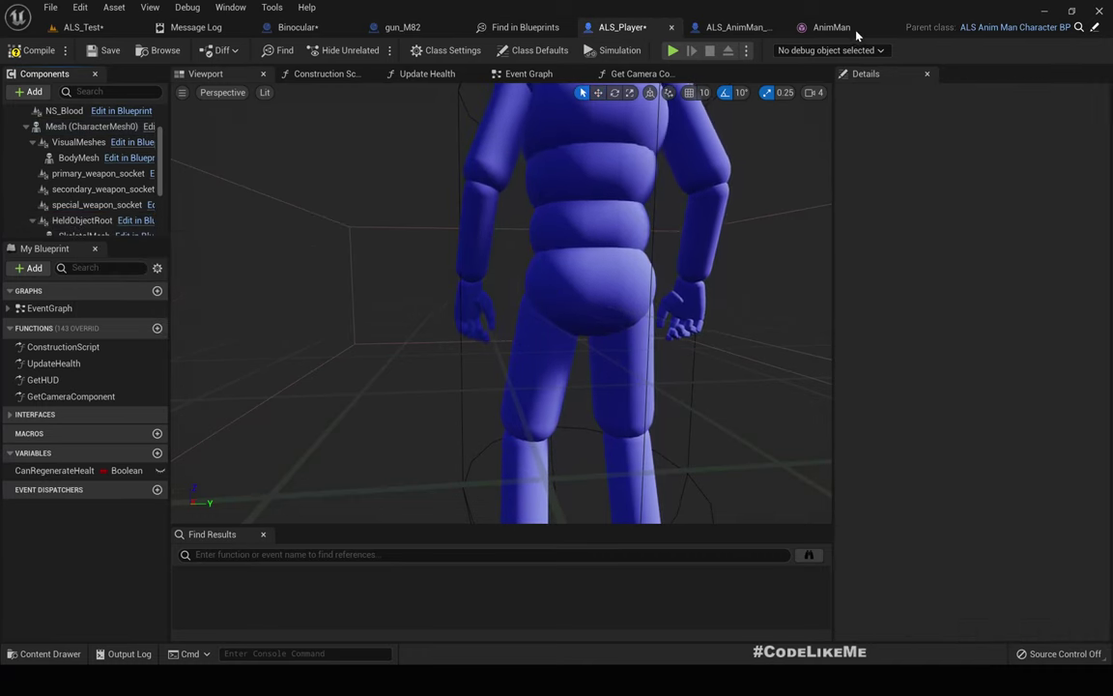
- Add a binocular_socket scene component to ALS_AnimMan_CharacterBP and parent it under the character Mesh
{"action": "left_click", "coordinate": [748, 29]}
{"action": "scroll", "coordinate": [74, 227], "scroll_direction": "down", "scroll_amount": 2}
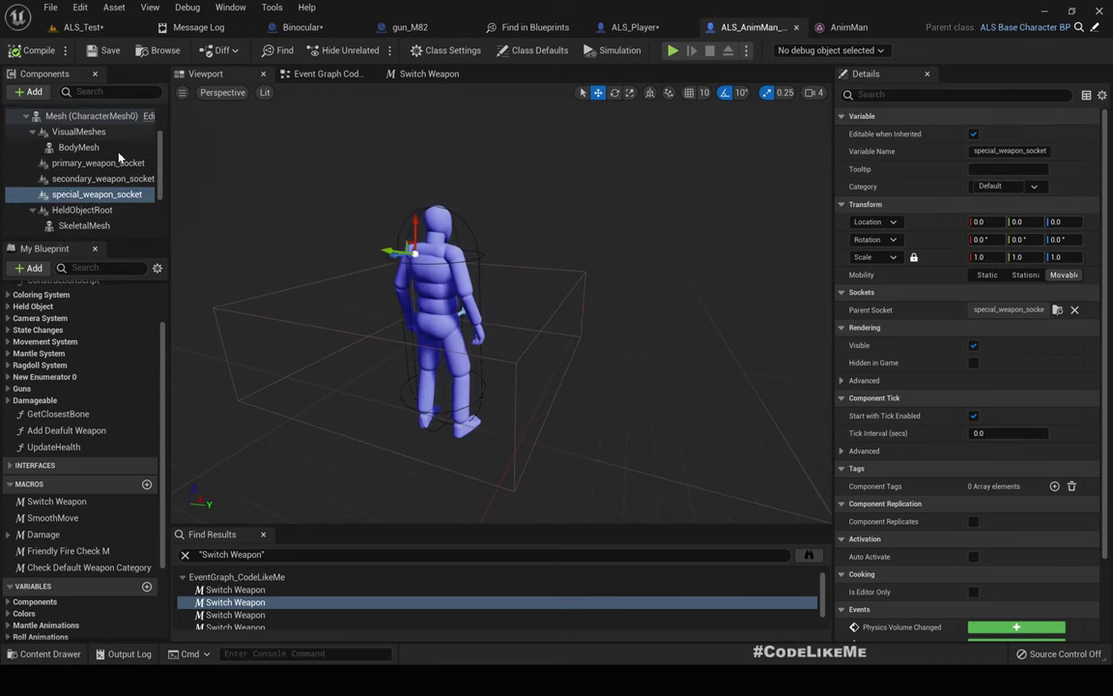
{"action": "left_click", "coordinate": [50, 117]}
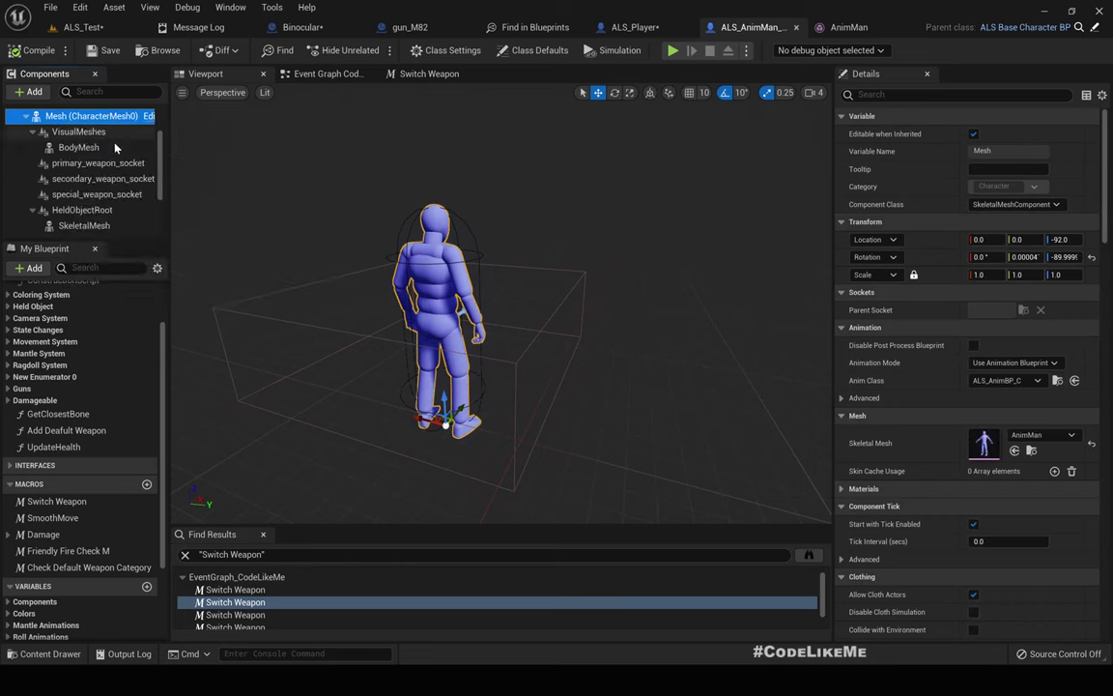
{"action": "key", "text": "Up"}
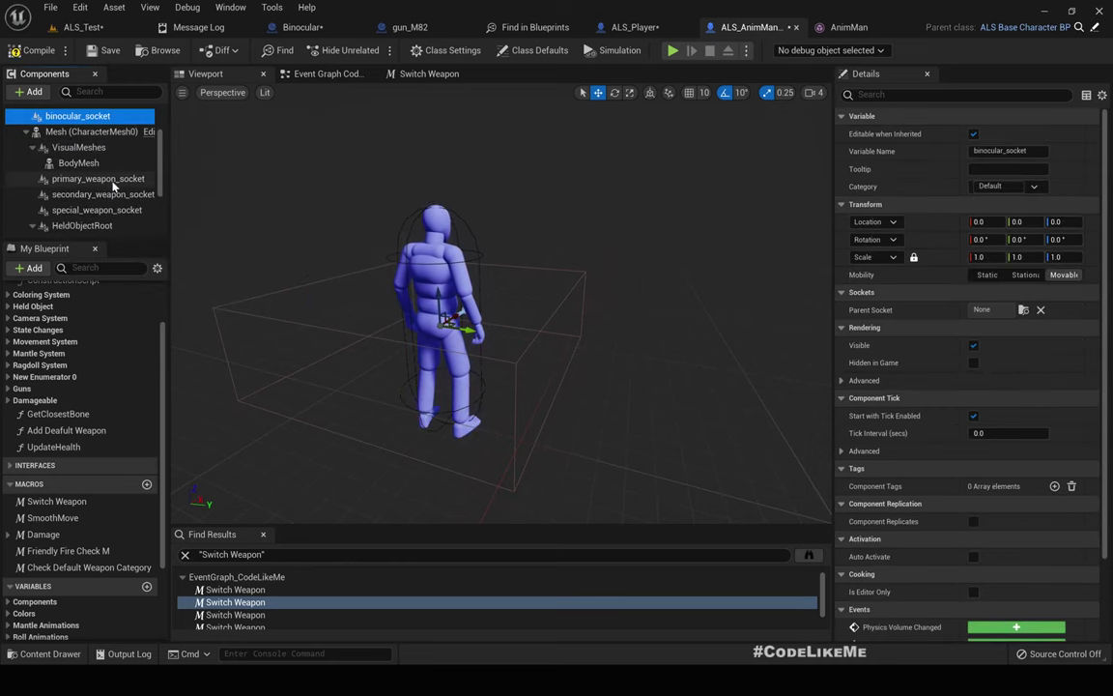
{"action": "scroll", "coordinate": [100, 149], "scroll_direction": "up", "scroll_amount": 1}
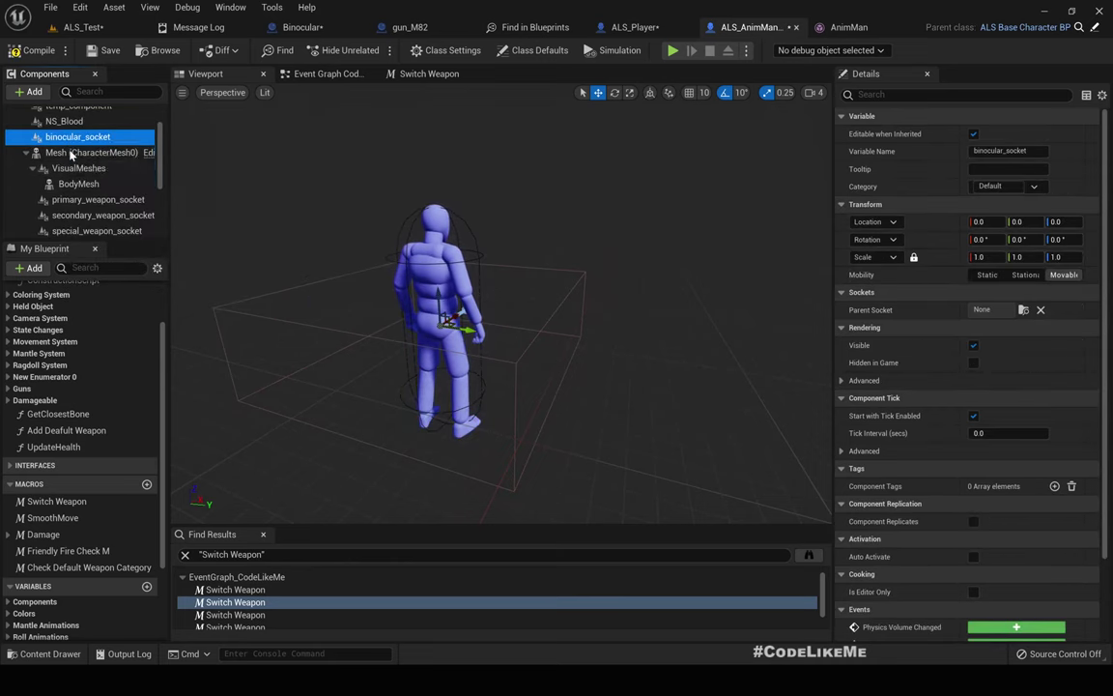
{"action": "left_click_drag", "start_coordinate": [70, 157], "coordinate": [72, 153]}
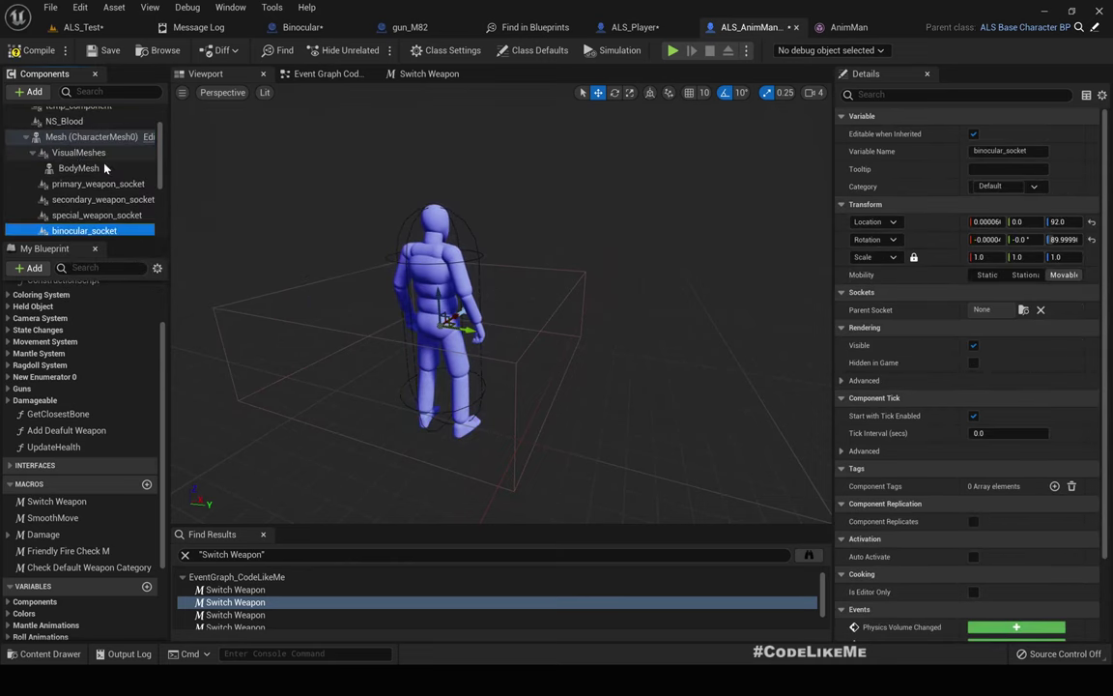
- Set the component's parent socket to binocular_socket and reset its location and rotation to 0
{"action": "left_click", "coordinate": [1023, 311]}
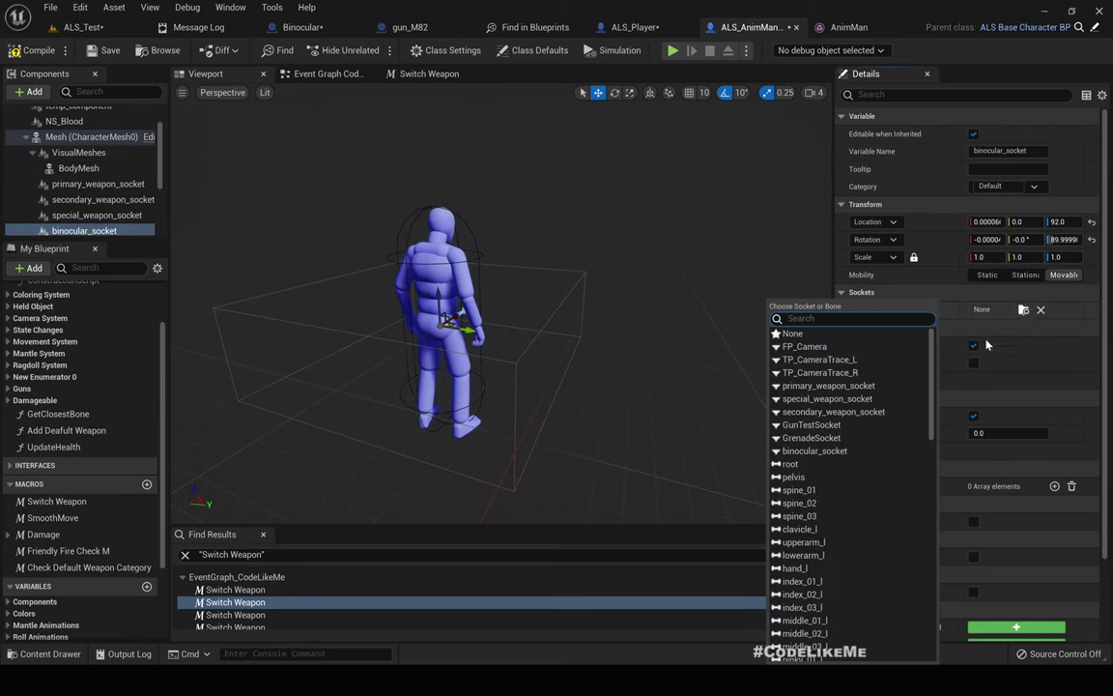
{"action": "left_click", "coordinate": [815, 453]}
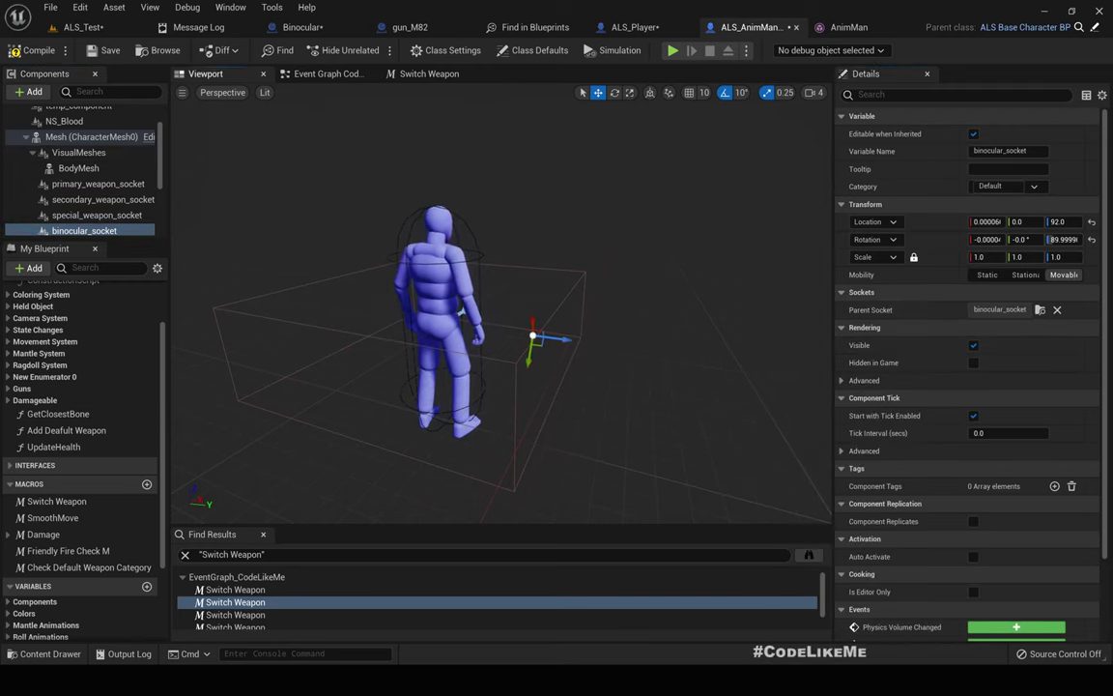
{"action": "right_click_drag", "start_coordinate": [568, 310], "coordinate": [793, 308]}
{"action": "left_click", "coordinate": [1092, 224]}
{"action": "left_click", "coordinate": [1092, 239]}
{"action": "mouse_move", "coordinate": [502, 304]}
{"action": "right_mouse_down"}
{"action": "mouse_move", "coordinate": [473, 300]}
{"action": "mouse_move", "coordinate": [492, 308]}
{"action": "mouse_move", "coordinate": [474, 302]}
{"action": "mouse_move", "coordinate": [483, 309]}
{"action": "right_mouse_up"}
{"action": "mouse_move", "coordinate": [211, 244]}
{"action": "right_mouse_down"}
{"action": "mouse_move", "coordinate": [242, 253]}
{"action": "mouse_move", "coordinate": [210, 243]}
{"action": "right_mouse_up"}
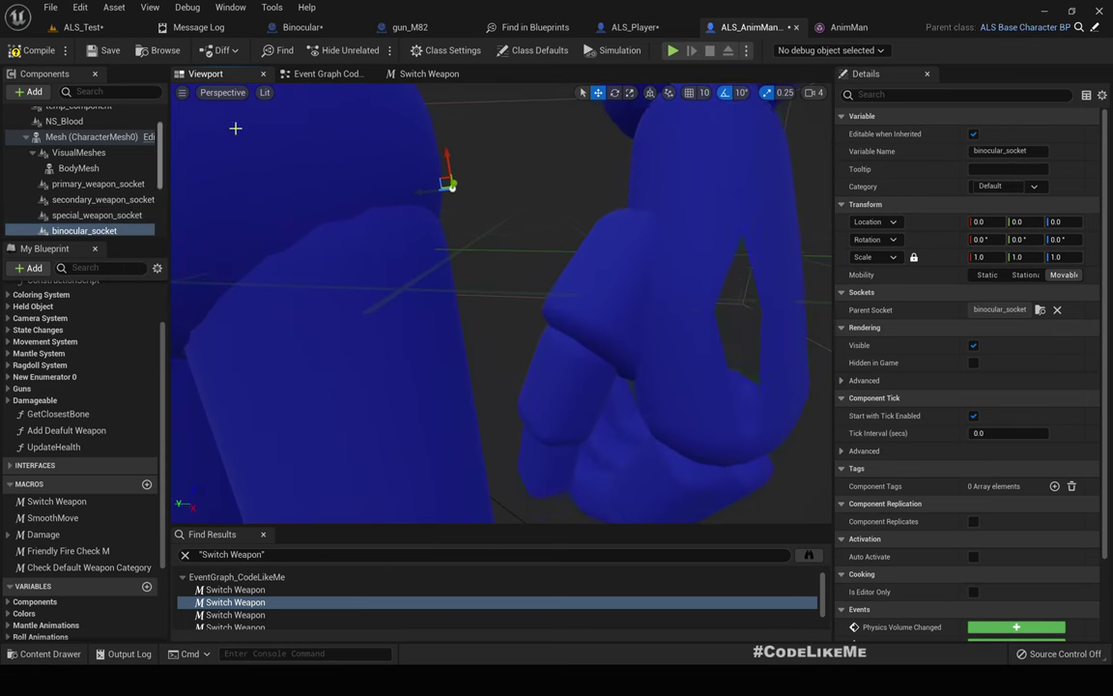
- Add the Binocular blueprint as a child of the binocular_socket component and view it on the left hip
{"action": "left_click", "coordinate": [97, 27]}
{"action": "left_click_drag", "start_coordinate": [293, 434], "coordinate": [71, 230]}
{"action": "scroll", "coordinate": [448, 208], "scroll_direction": "down", "scroll_amount": 6}
{"action": "scroll", "coordinate": [448, 207], "scroll_direction": "down", "scroll_amount": 5}
{"action": "right_click_drag", "start_coordinate": [549, 238], "coordinate": [676, 261]}
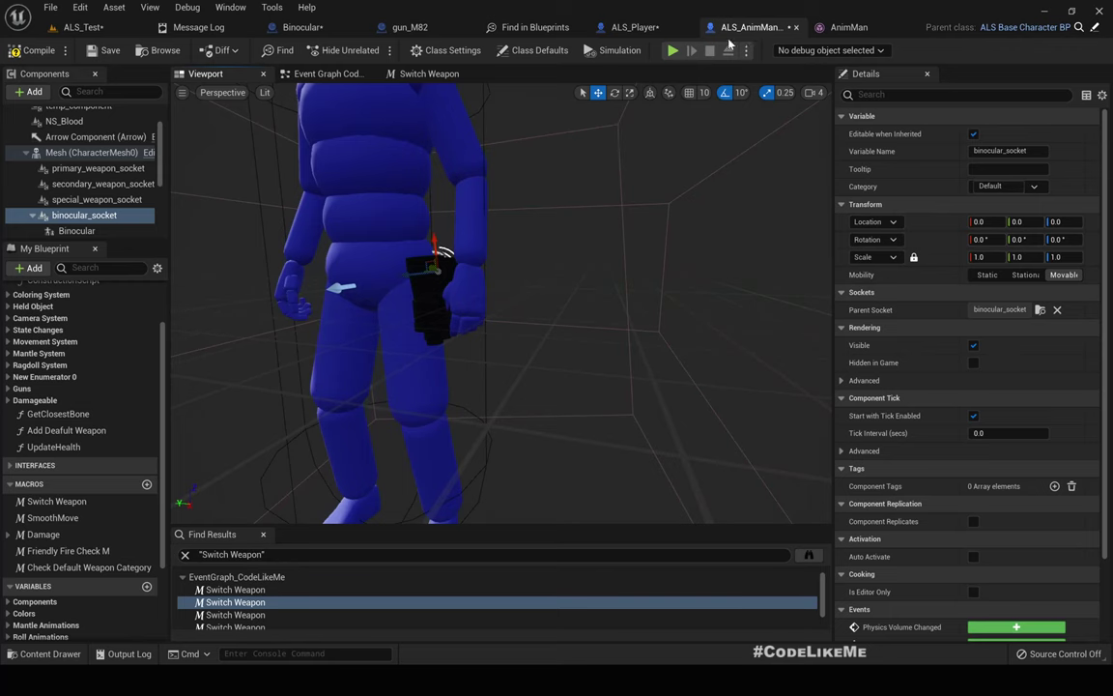
- Set the scale of the Binocular blueprint's DefaultSceneRoot to 0.6 on all axes and inspect the ALS_Player character
{"action": "left_click", "coordinate": [311, 29]}
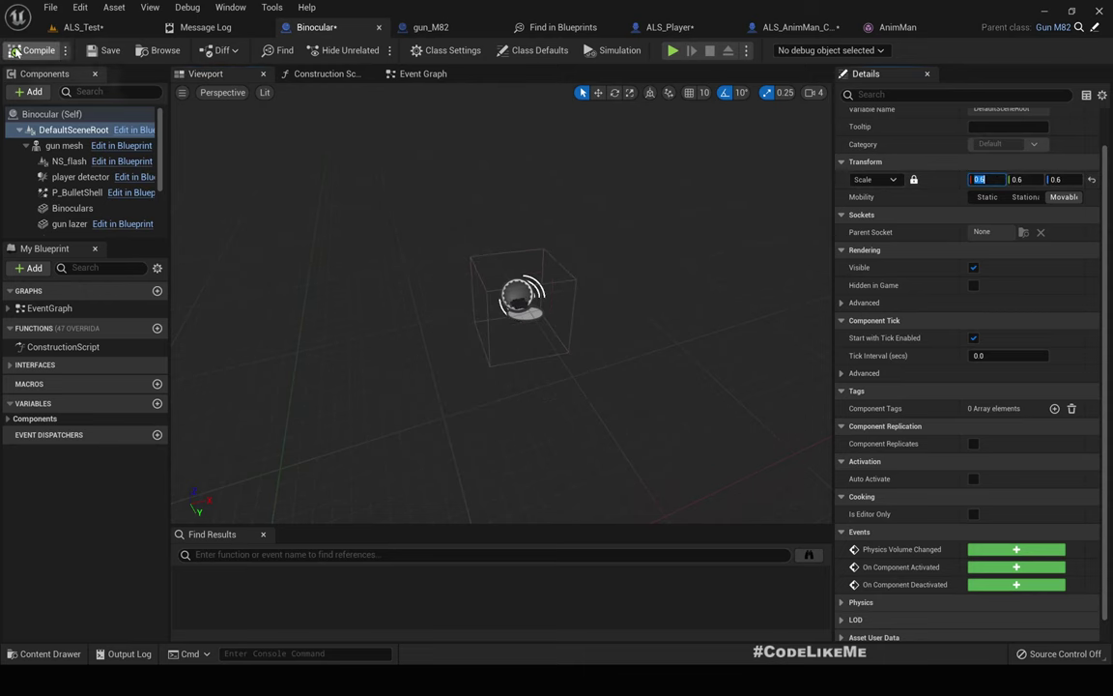
{"action": "left_click", "coordinate": [83, 27]}
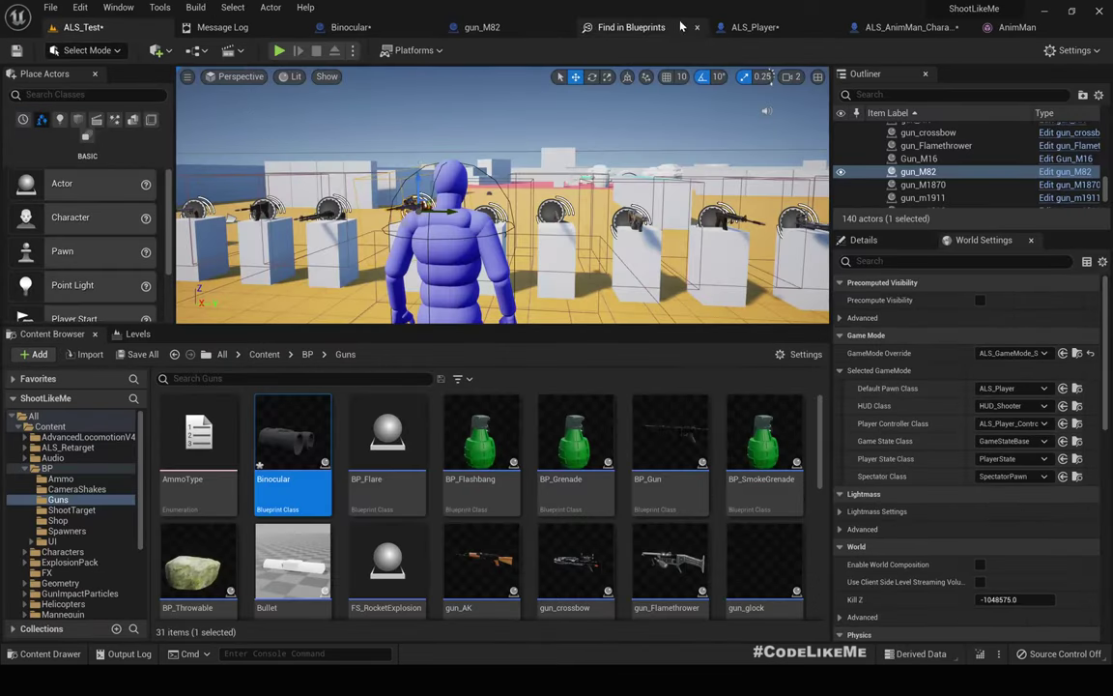
{"action": "left_click", "coordinate": [754, 27]}
{"action": "left_click_drag", "start_coordinate": [505, 244], "coordinate": [589, 203]}
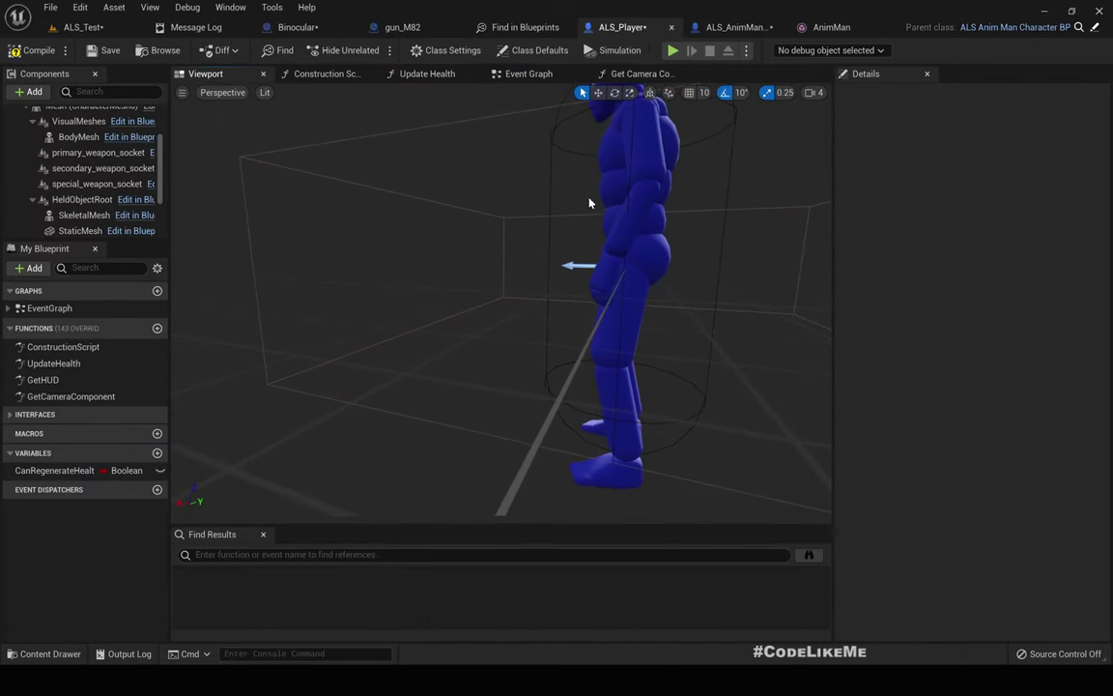
- Compile ALS_AnimMan_CharacterBP and check its Binocular component on the character's left hip
{"action": "left_click", "coordinate": [750, 34]}
{"action": "right_click_drag", "start_coordinate": [435, 133], "coordinate": [410, 123]}
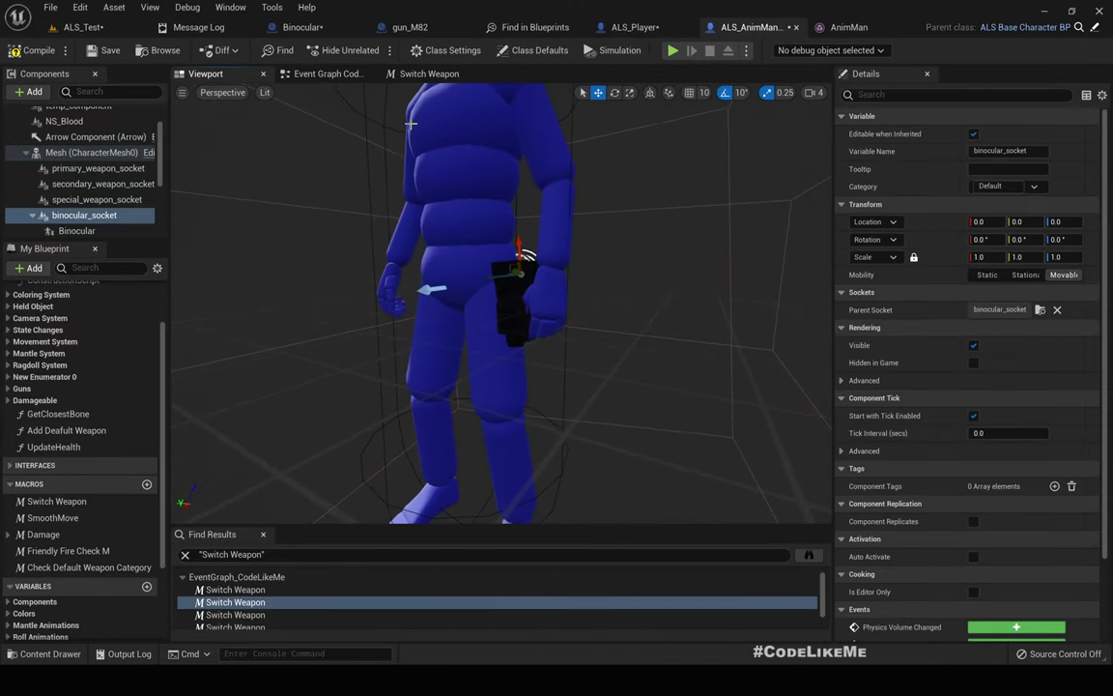
{"action": "left_click", "coordinate": [48, 51]}
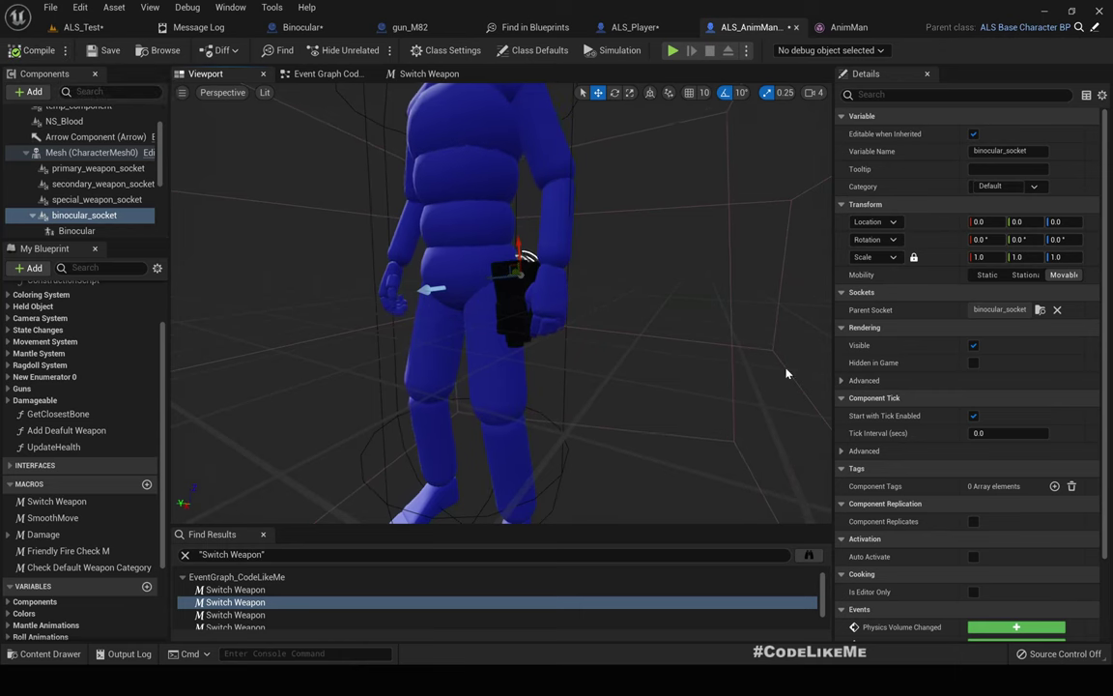
{"action": "left_click", "coordinate": [511, 303]}
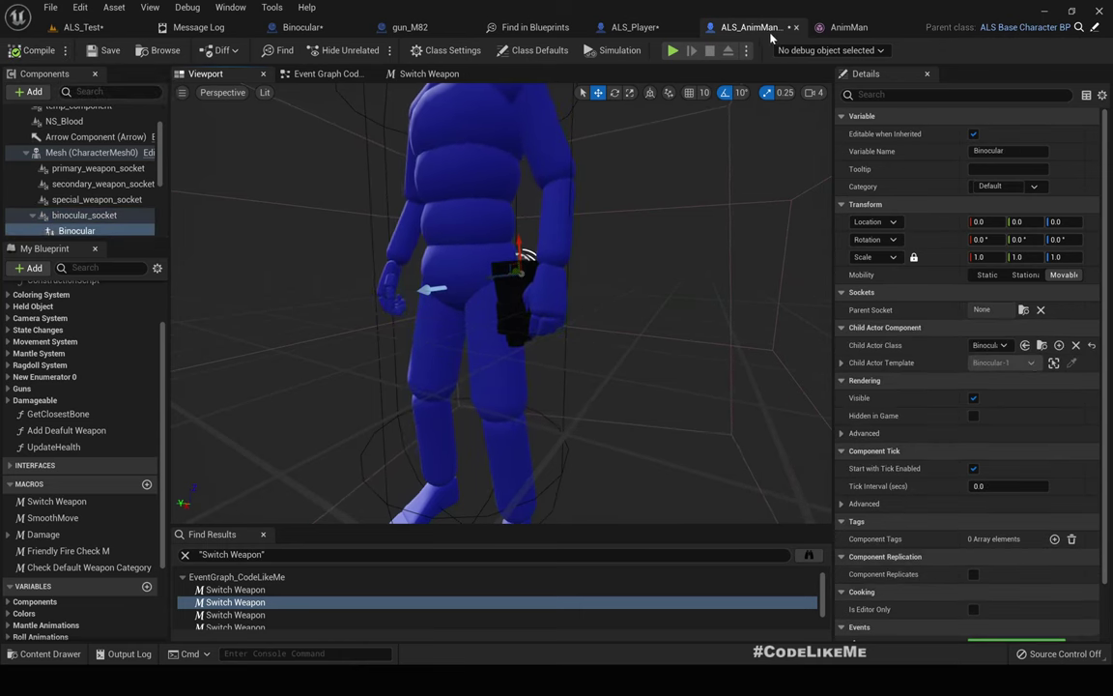
- Reset the Binocular blueprint's DefaultSceneRoot scale, set its Binoculars mesh scale to 0.6 on all axes, and compile
{"action": "left_click", "coordinate": [309, 28]}
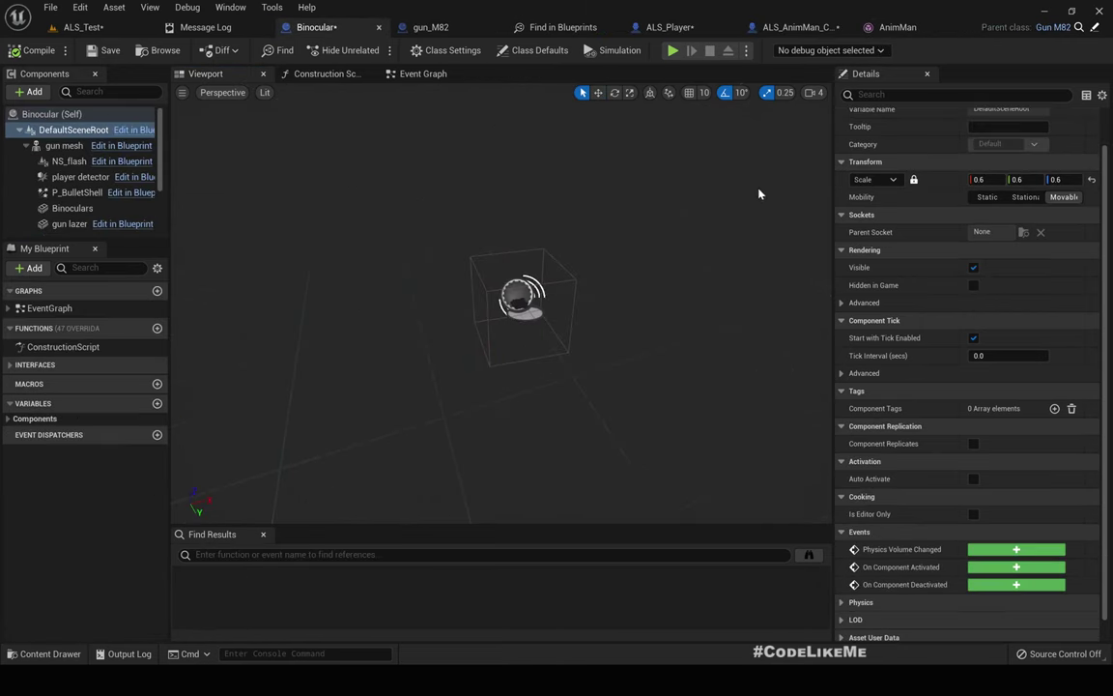
{"action": "left_click", "coordinate": [1092, 182]}
{"action": "left_click", "coordinate": [78, 207]}
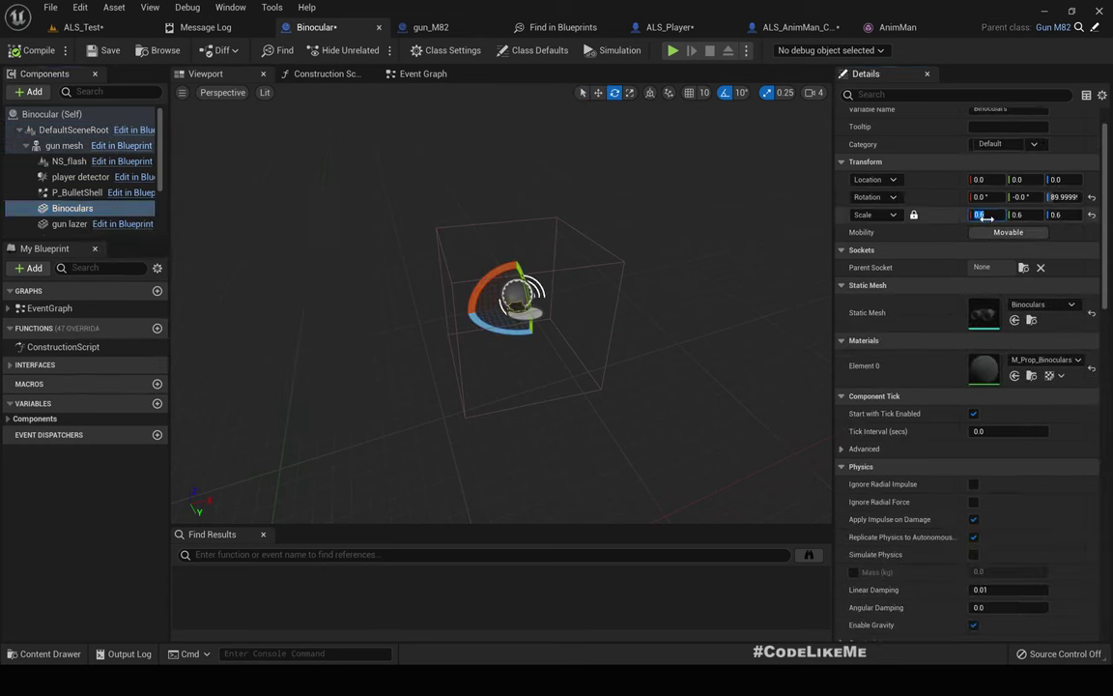
{"action": "left_click", "coordinate": [34, 60]}
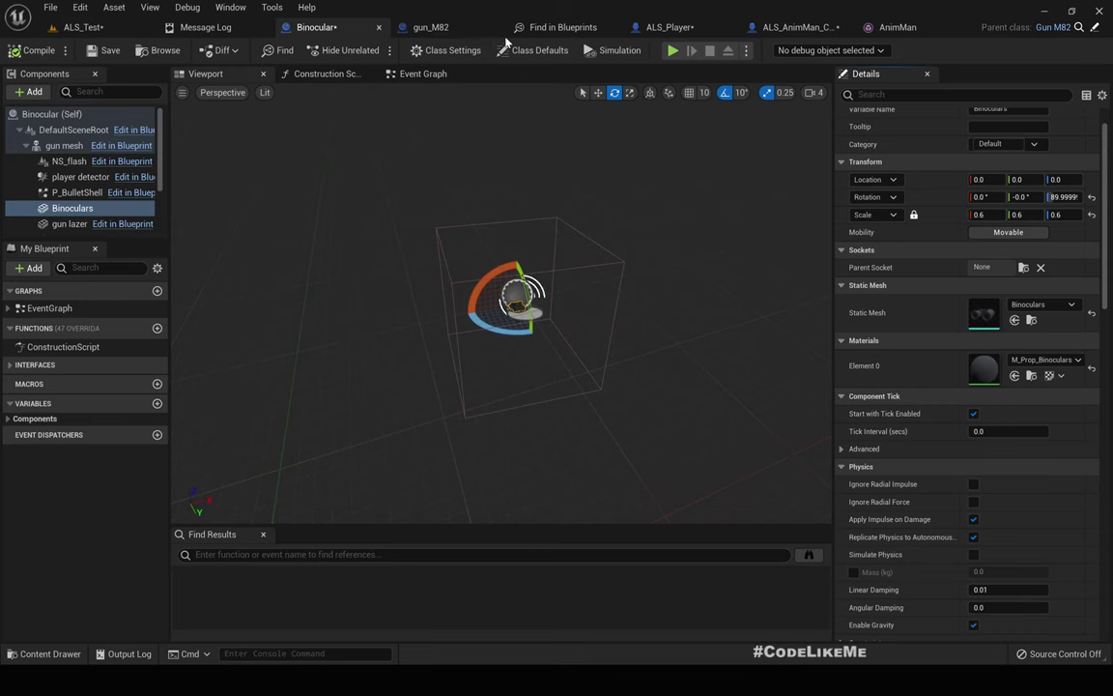
- Check the resized binoculars on the character, play-test the ALS_Test level, and enlarge the level viewport after stopping
{"action": "left_click", "coordinate": [812, 27]}
{"action": "right_click_drag", "start_coordinate": [581, 388], "coordinate": [177, 125]}
{"action": "left_click", "coordinate": [79, 28]}
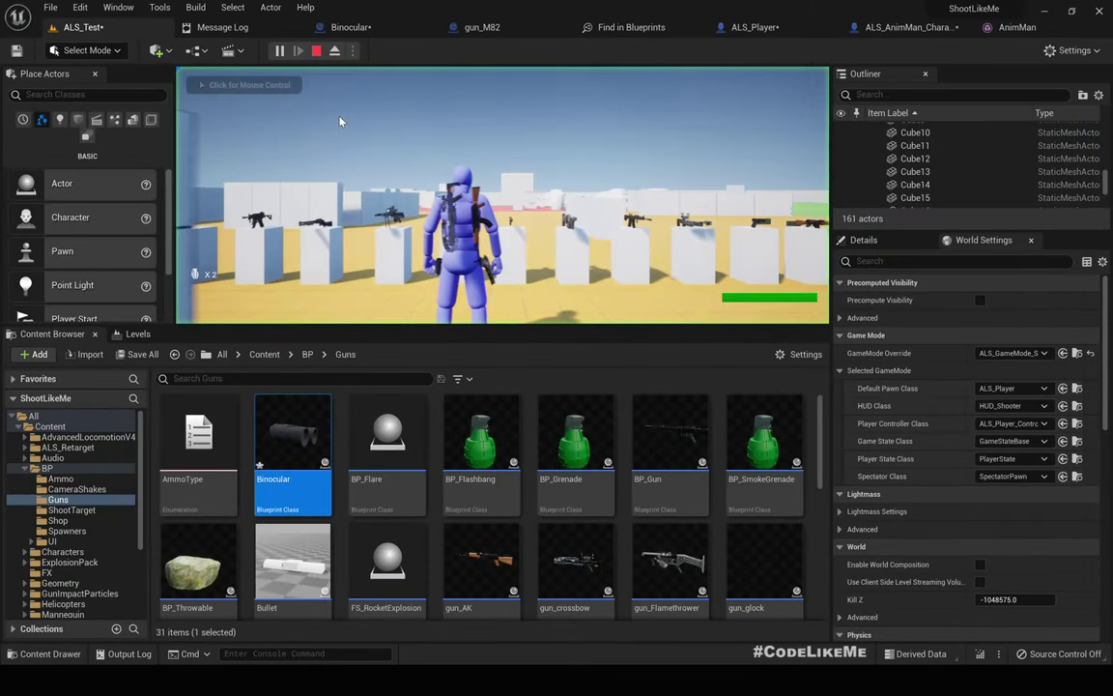
{"action": "left_click", "coordinate": [339, 122]}
{"action": "key", "text": "w"}
{"action": "key", "text": "w"}
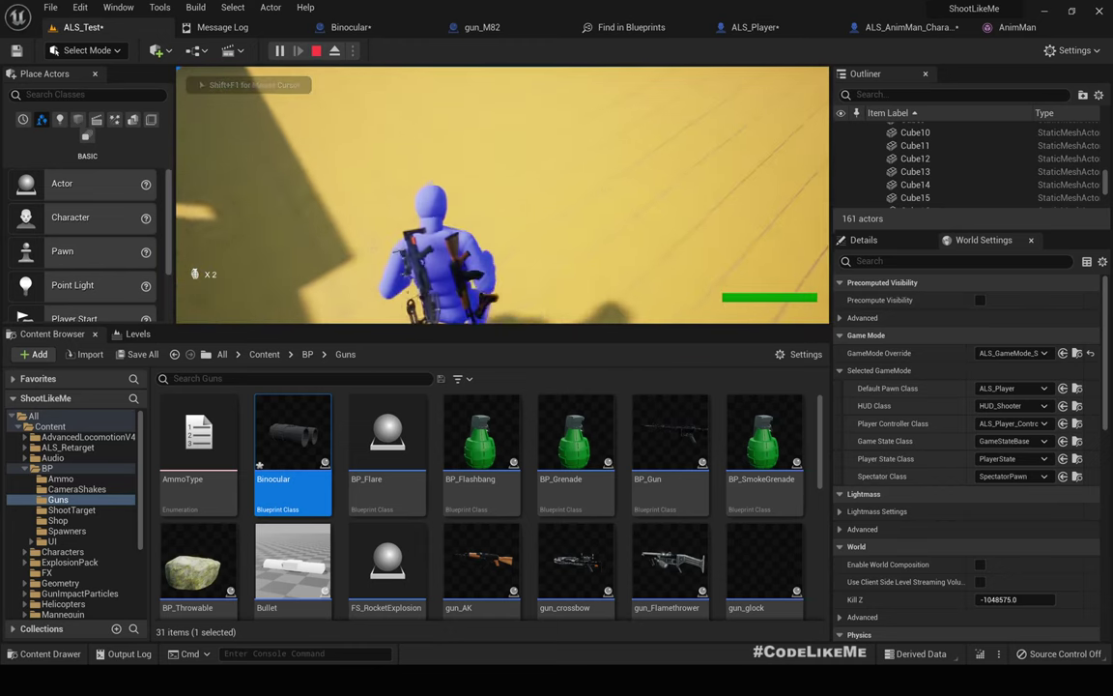
{"action": "key", "text": "Escape"}
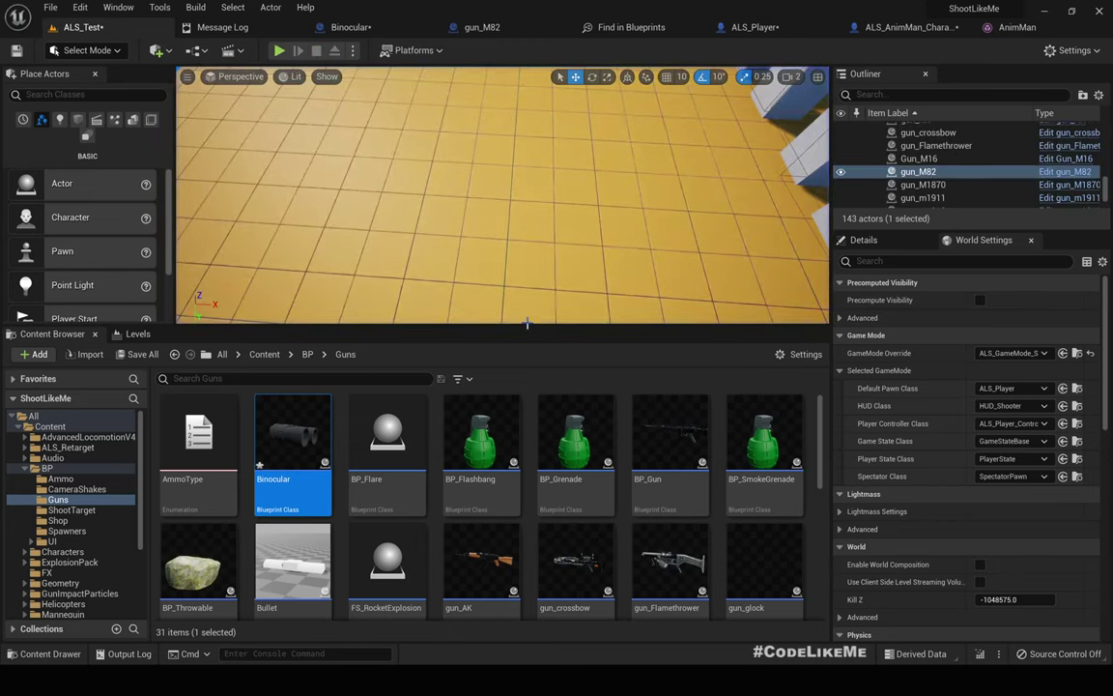
{"action": "left_click_drag", "start_coordinate": [514, 327], "coordinate": [514, 400]}
- Set the collision preset of the Binocular blueprint's Binoculars mesh to NoCollision
{"action": "left_click", "coordinate": [356, 29]}
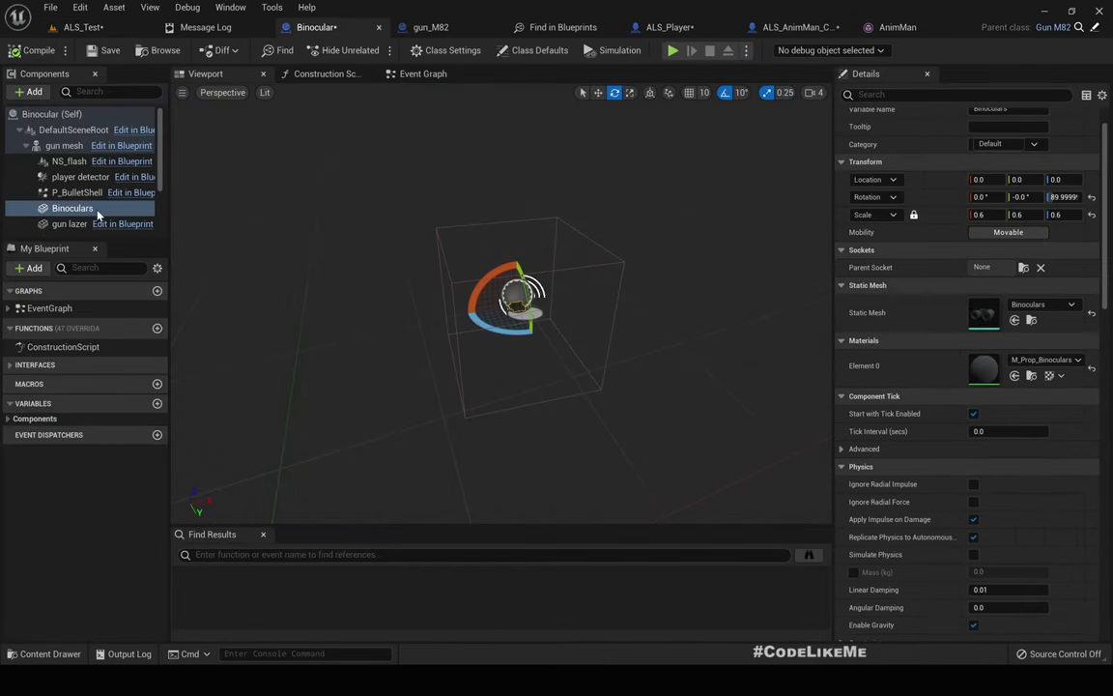
{"action": "scroll", "coordinate": [1005, 324], "scroll_direction": "down", "scroll_amount": 7}
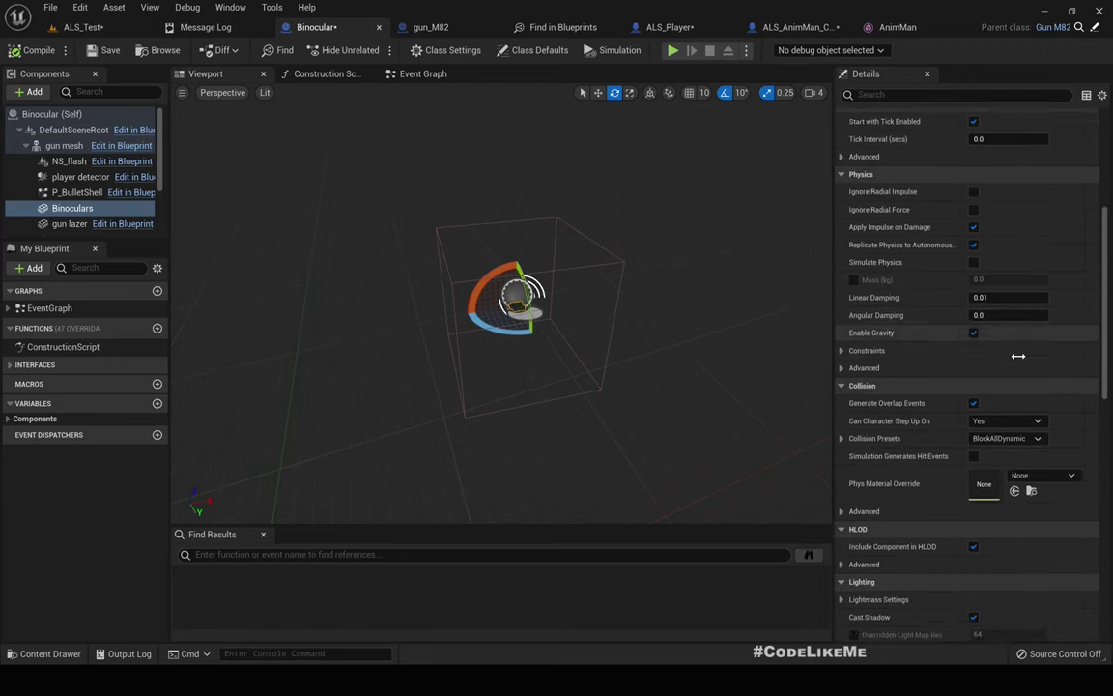
{"action": "left_click", "coordinate": [995, 398]}
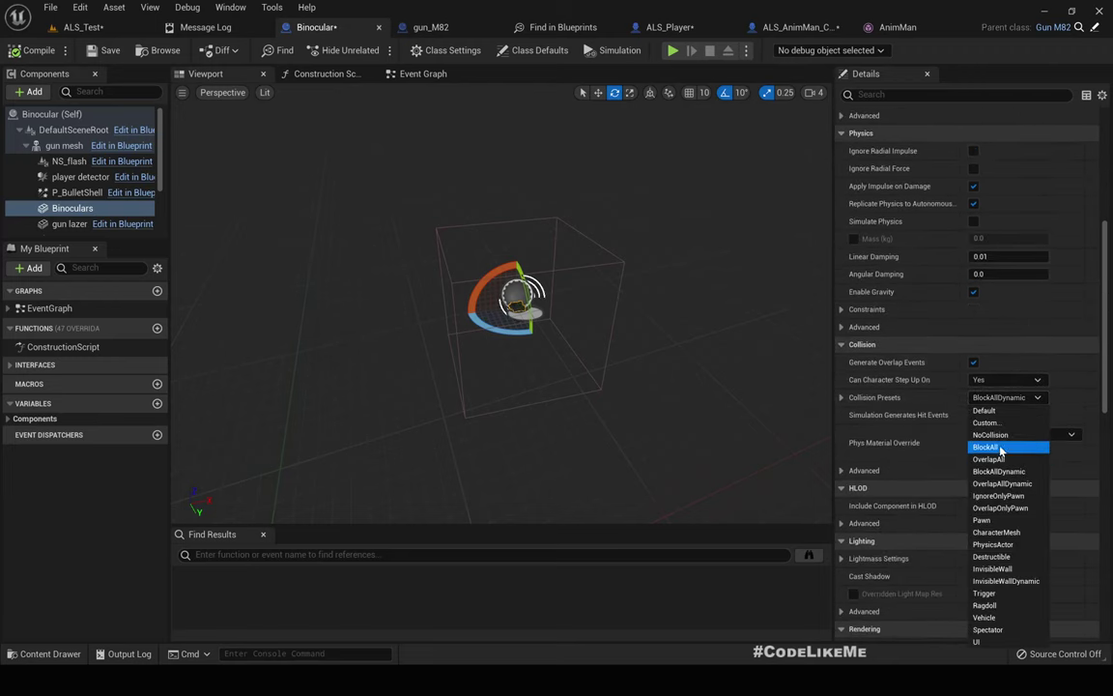
{"action": "left_click", "coordinate": [1001, 437]}
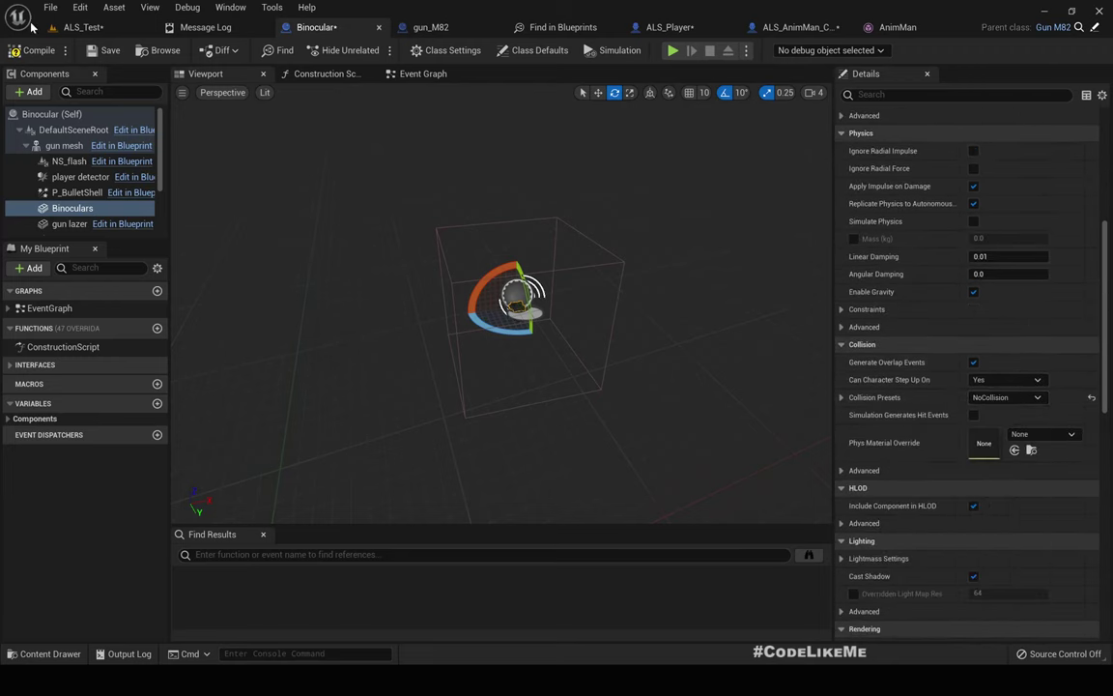
- Play-test ALS_Test by walking the character around with the binoculars, stop the session, and save all changes
{"action": "left_click", "coordinate": [83, 27]}
{"action": "left_click", "coordinate": [278, 50]}
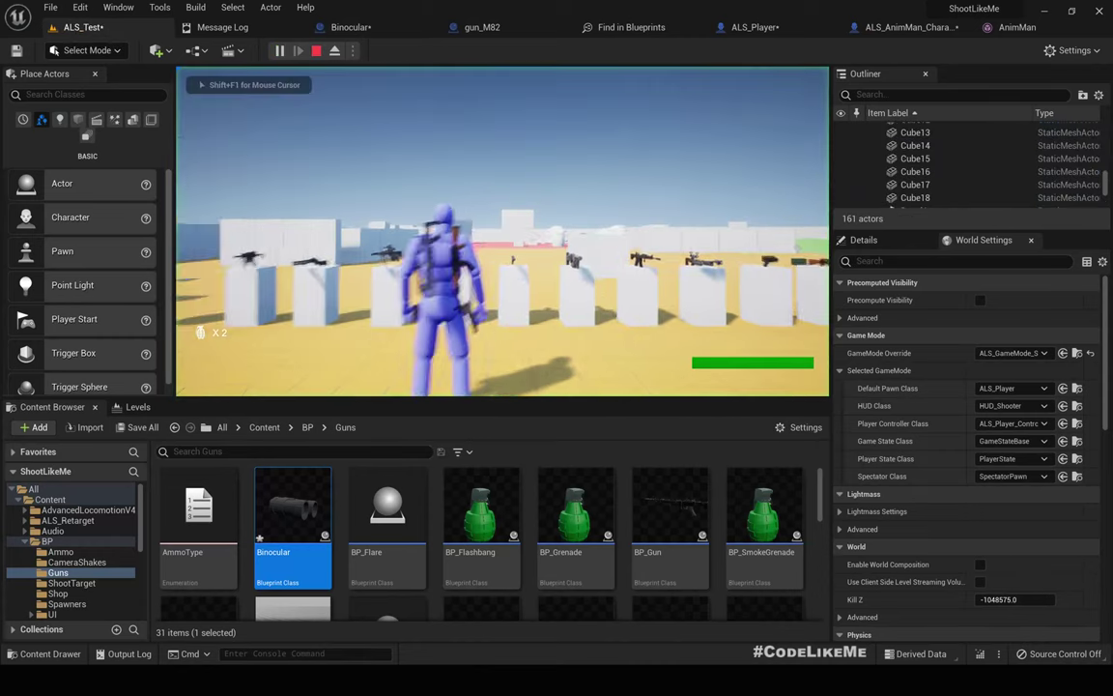
{"action": "key", "text": "w"}
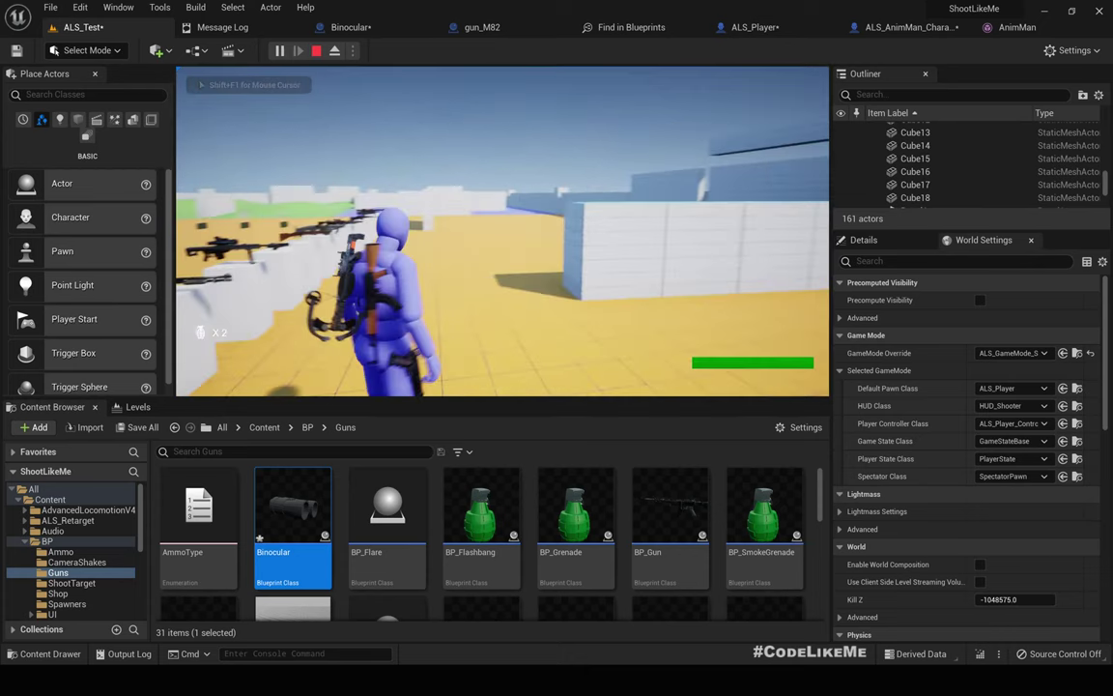
{"action": "key", "text": "w"}
{"action": "key", "text": "w"}
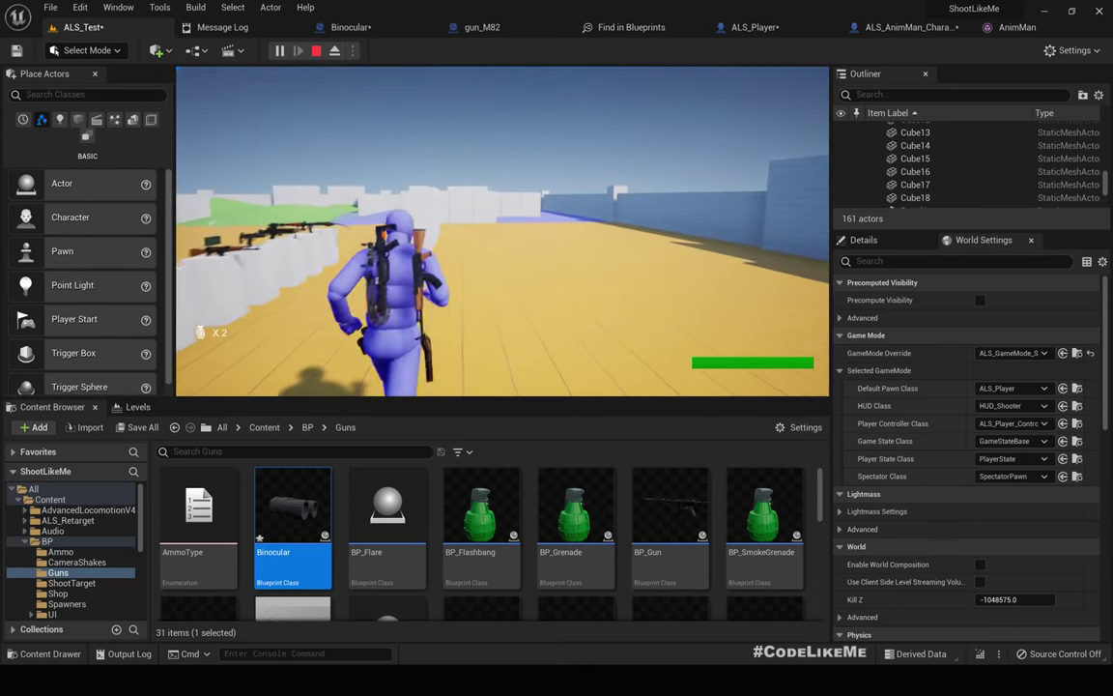
{"action": "key", "text": "s"}
{"action": "key", "text": "w"}
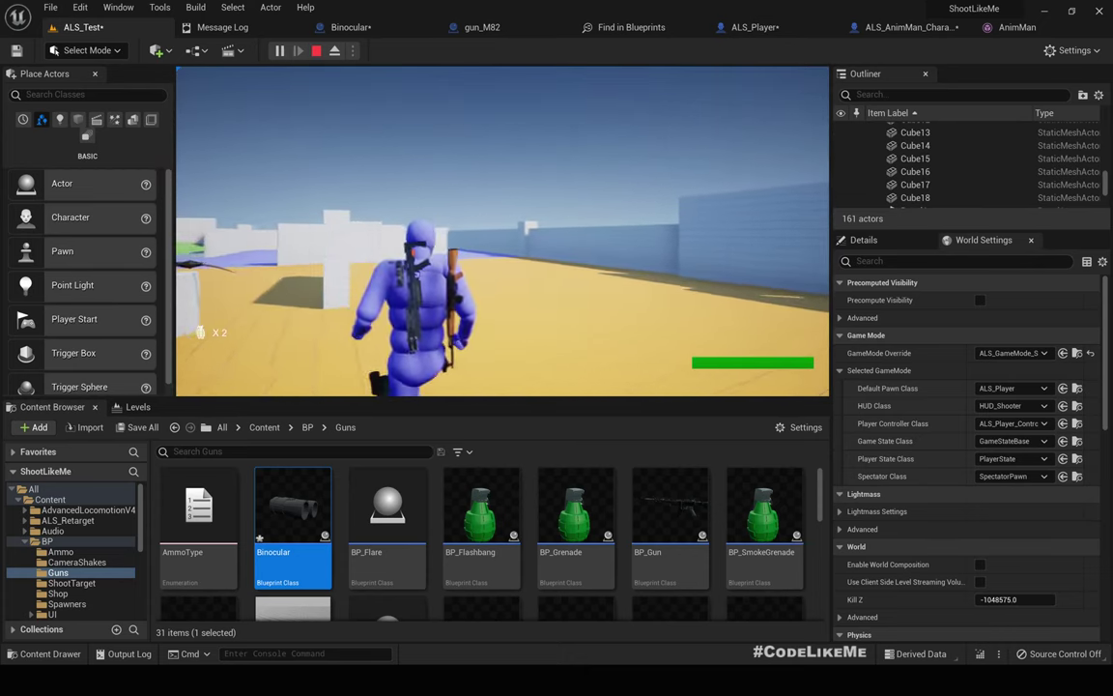
{"action": "key", "text": "d"}
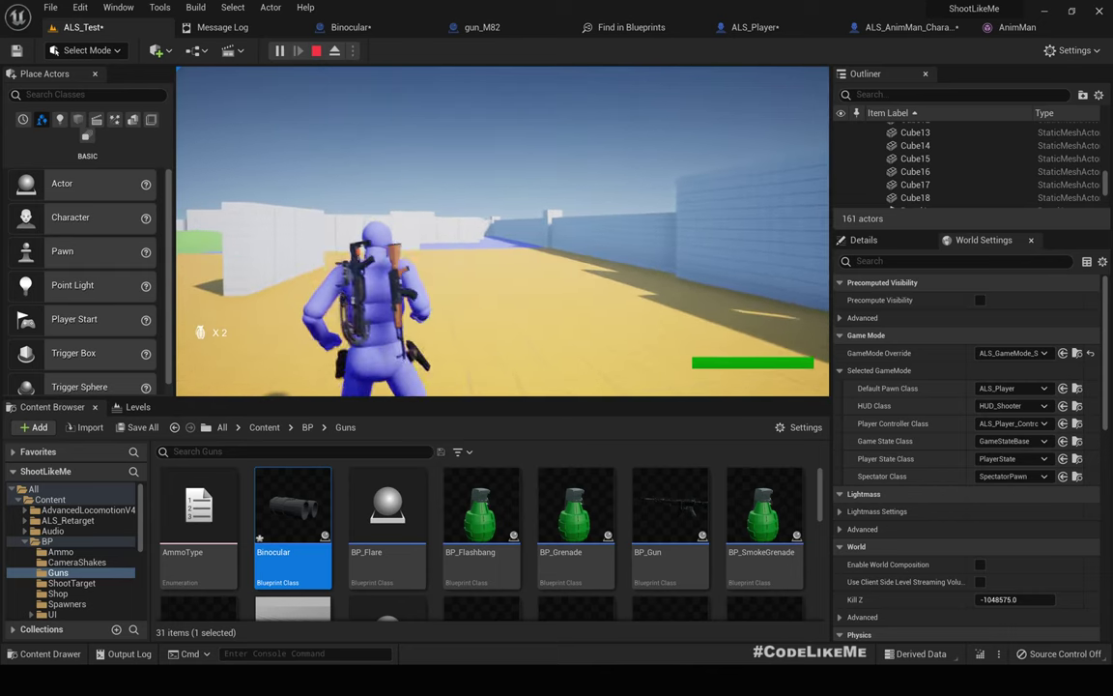
{"action": "key", "text": "Escape"}
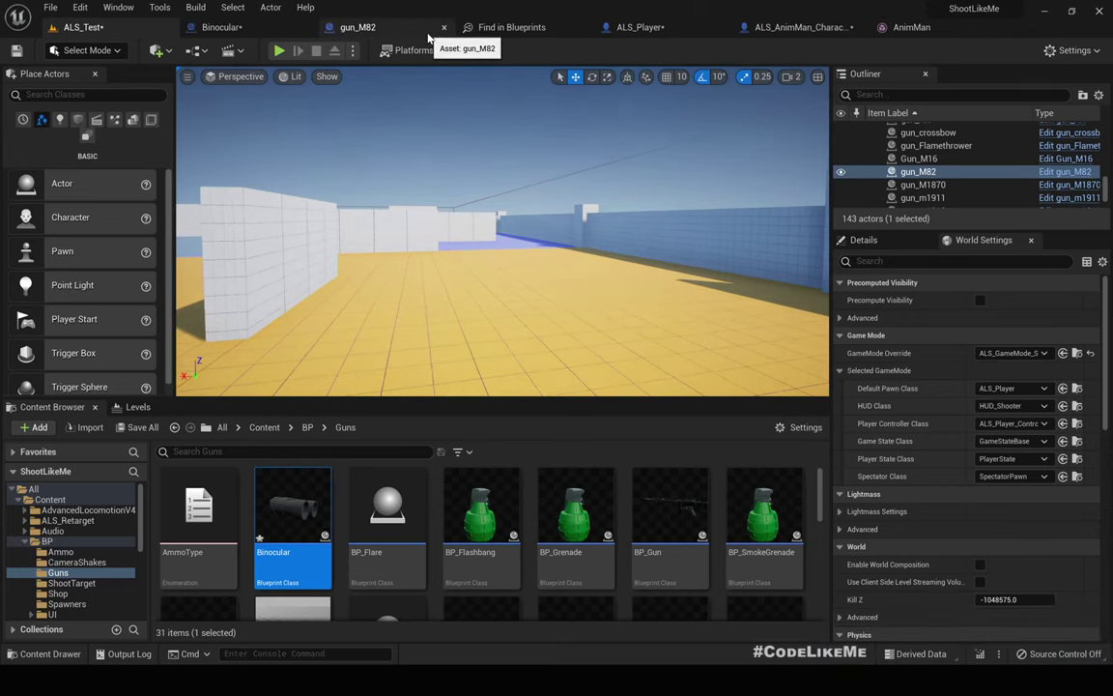
{"action": "key", "text": "ctrl+shift+s"}
{"action": "left_click", "coordinate": [1071, 50]}
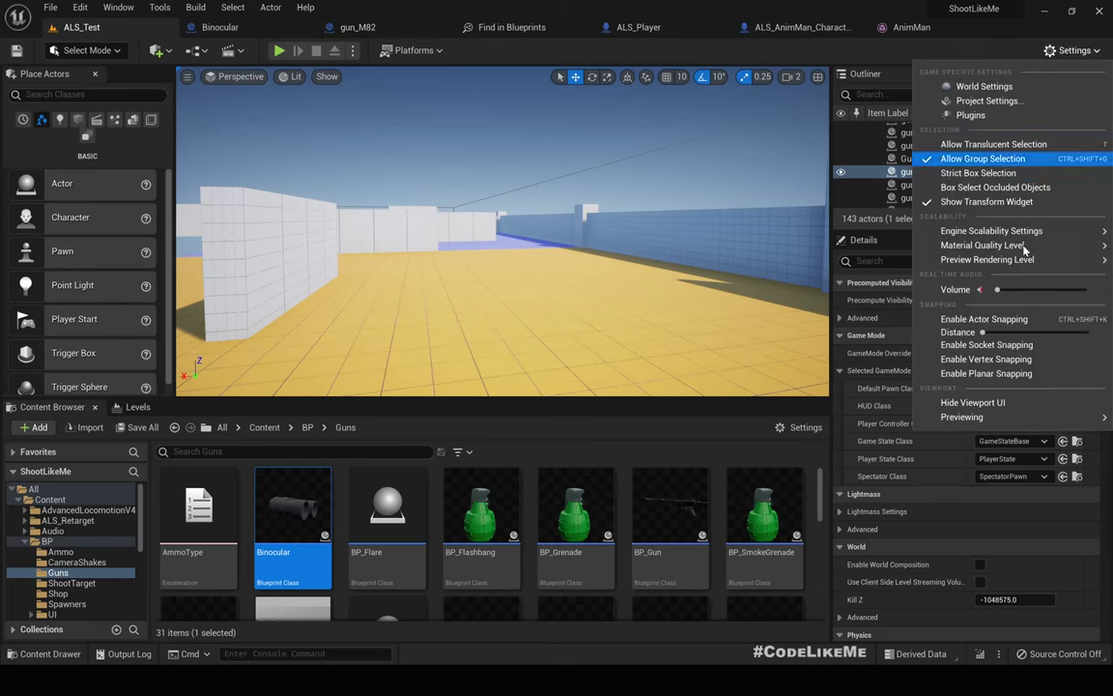
{"action": "left_click", "coordinate": [971, 115]}
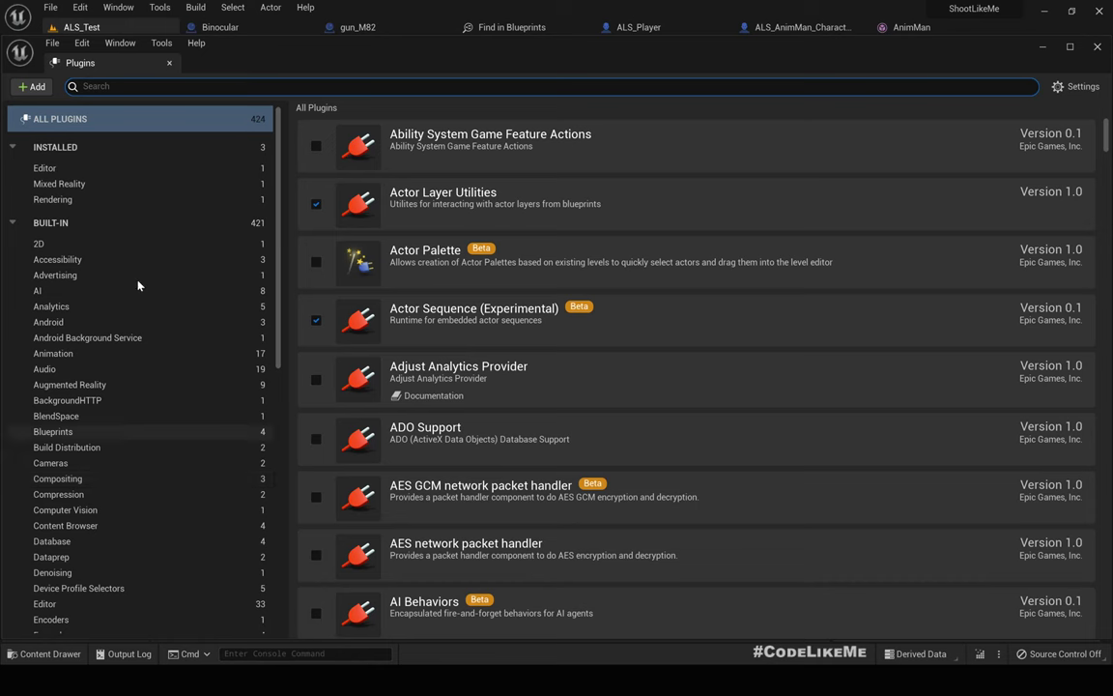
{"action": "left_click", "coordinate": [169, 62]}
- Open the engine Input section of Project Settings and collapse the Throw Rock and CycleThrowableSelection action mappings
{"action": "left_click", "coordinate": [1071, 50]}
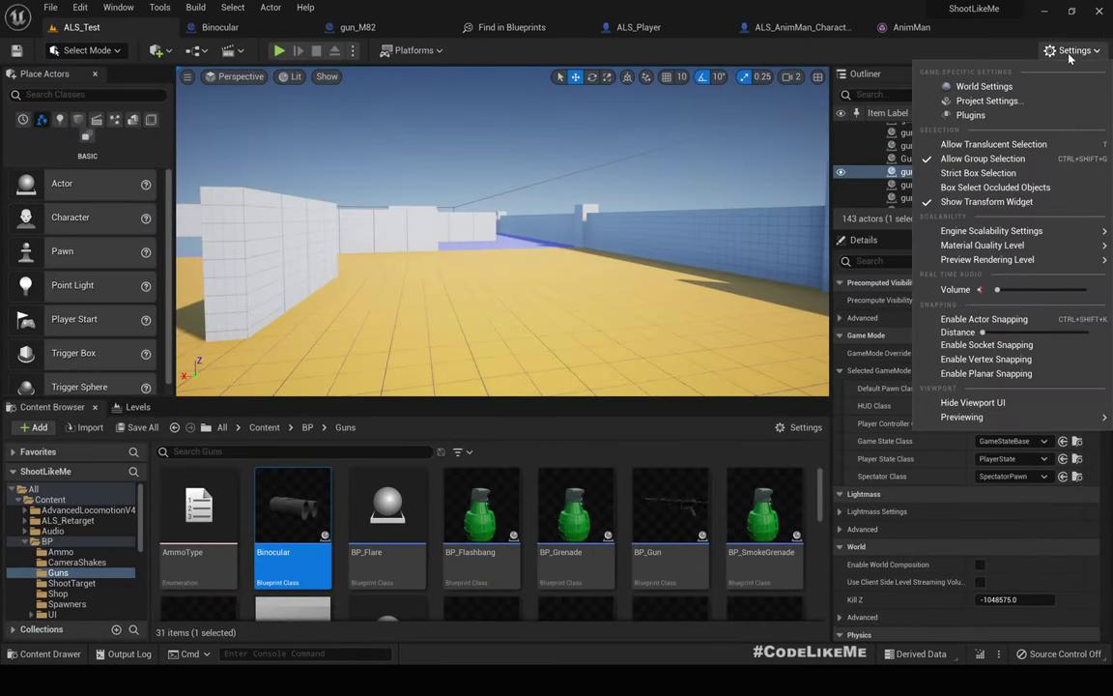
{"action": "left_click", "coordinate": [987, 100]}
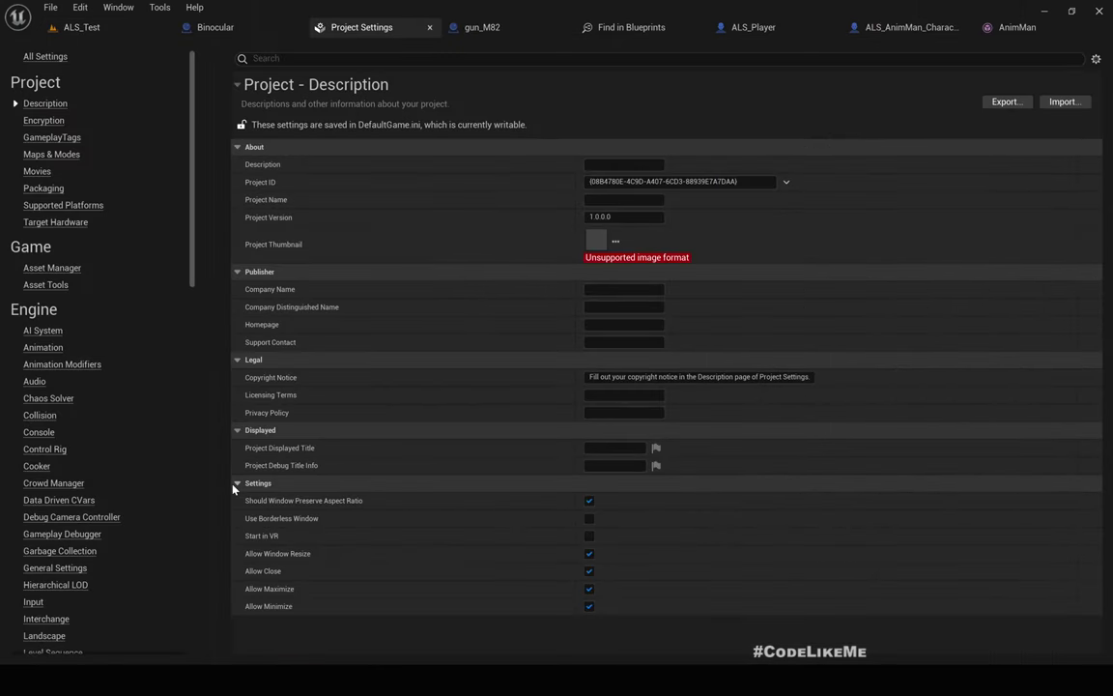
{"action": "left_click", "coordinate": [35, 602]}
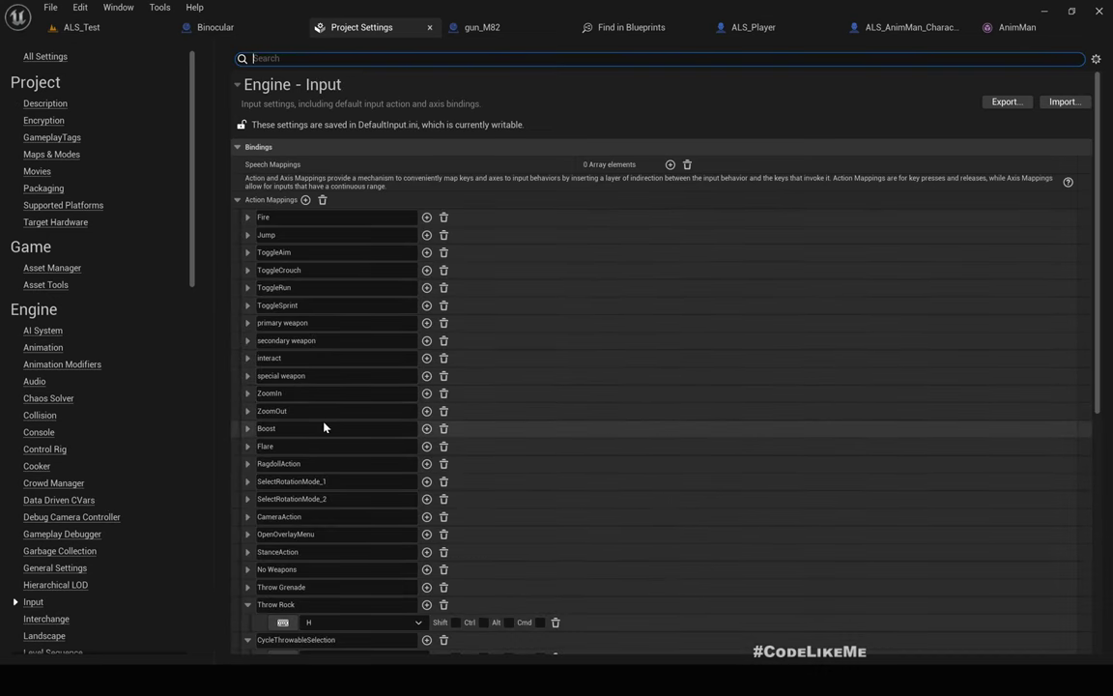
{"action": "scroll", "coordinate": [322, 425], "scroll_direction": "down", "scroll_amount": 2}
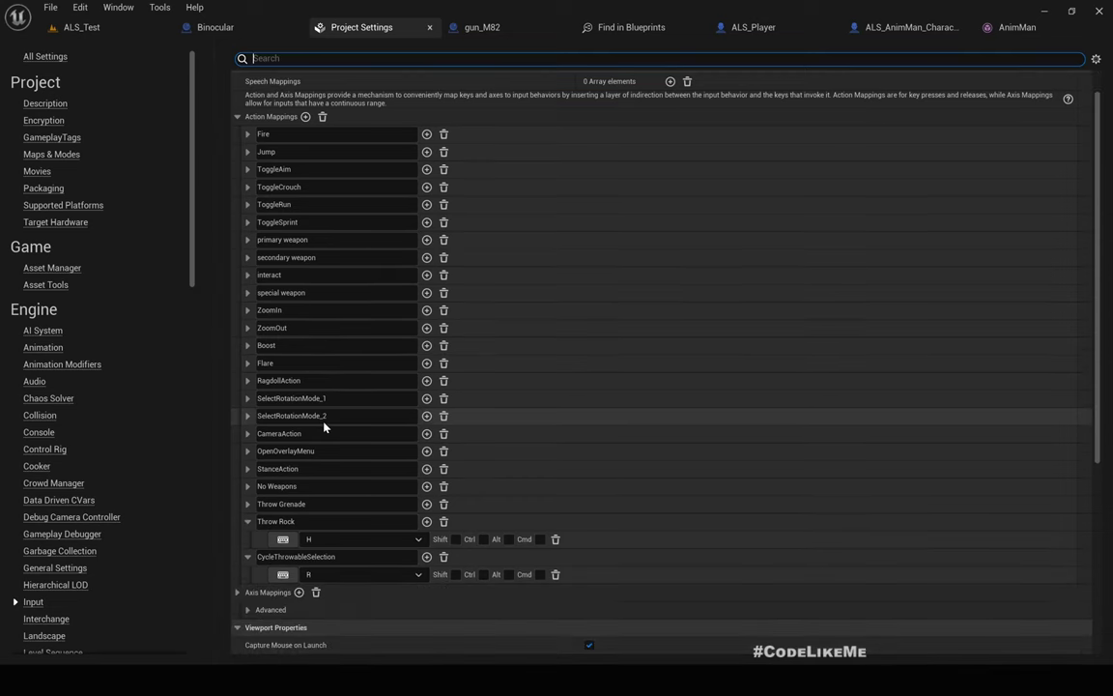
{"action": "left_click", "coordinate": [249, 522]}
{"action": "left_click", "coordinate": [247, 539]}
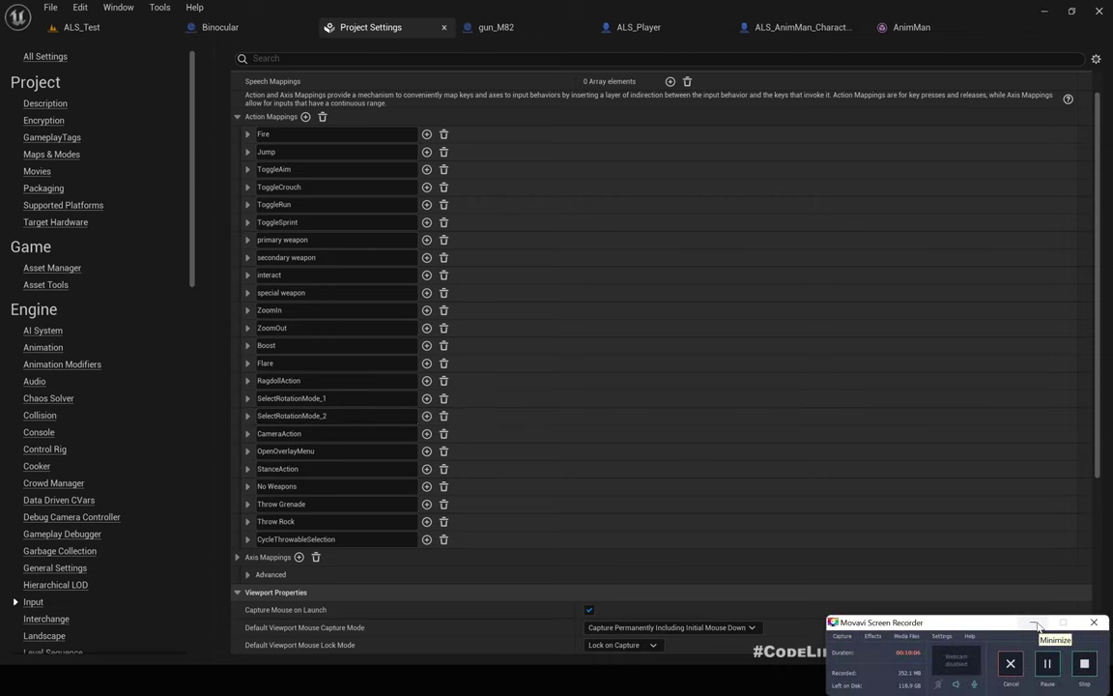
{"action": "left_click", "coordinate": [1036, 624]}
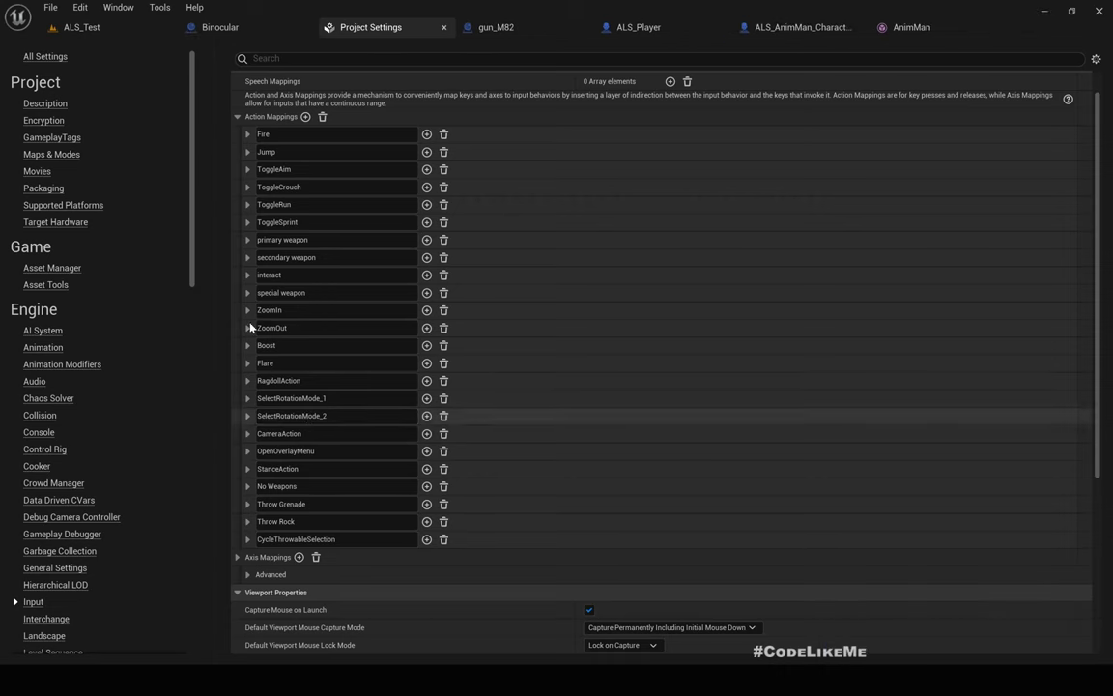
- Add a new action mapping named ToggleBinocular and bind it to the B key
{"action": "left_click", "coordinate": [305, 117]}
{"action": "scroll", "coordinate": [345, 521], "scroll_direction": "down", "scroll_amount": 3}
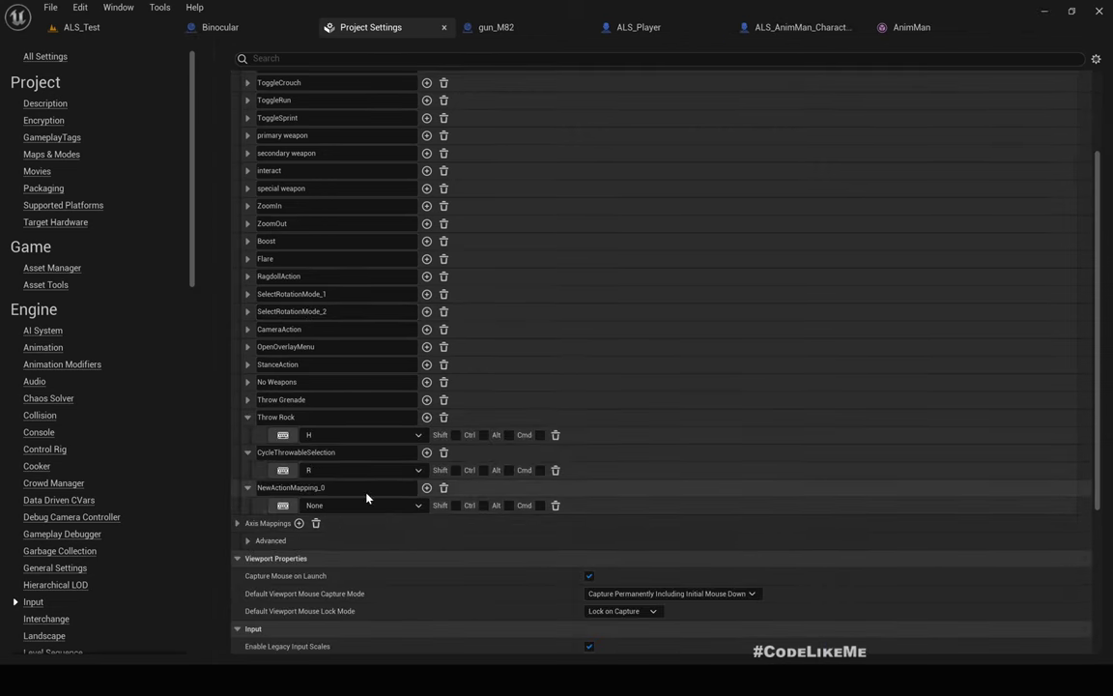
{"action": "double_click", "coordinate": [367, 486]}
{"action": "type", "text": "To"}
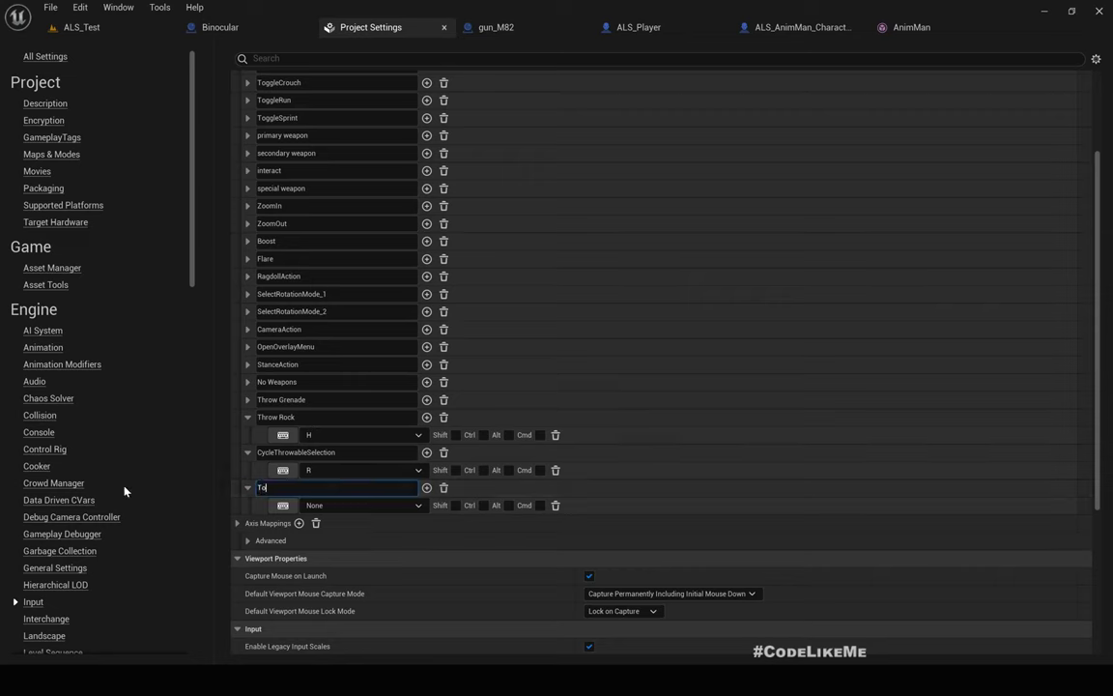
{"action": "type", "text": "ggleBinocular"}
{"action": "key", "text": "Return"}
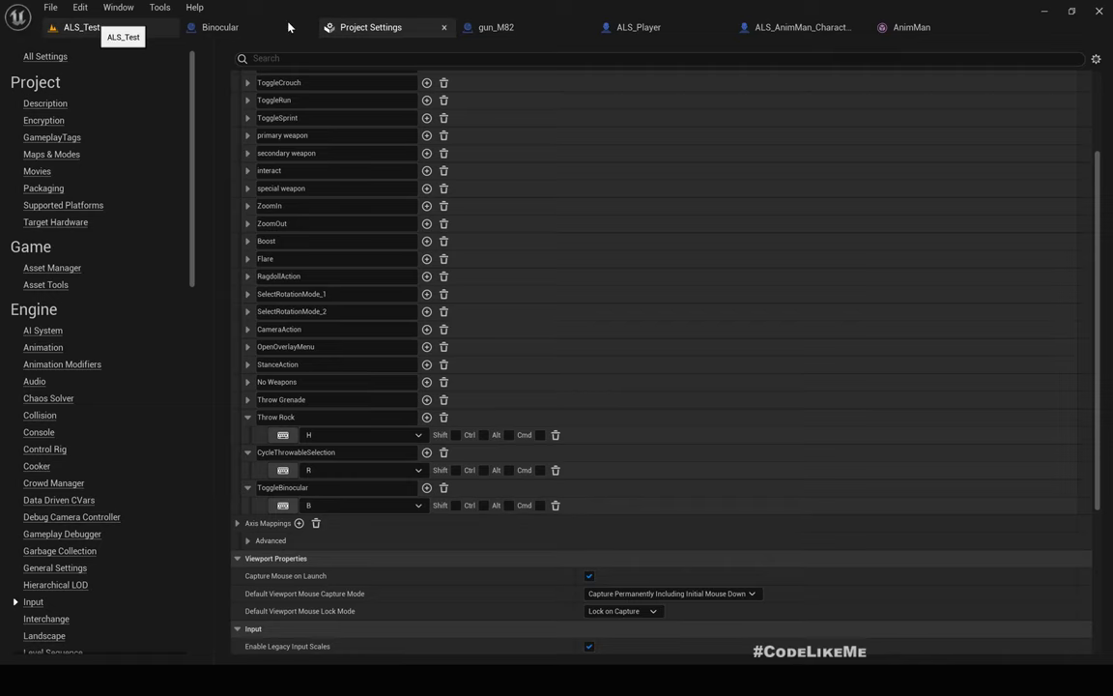
- Examine the weapon-switching input events and the surrounding node groups in ALS_AnimMan_CharacterBP's Event Graph Code Like Me
{"action": "left_click", "coordinate": [801, 29]}
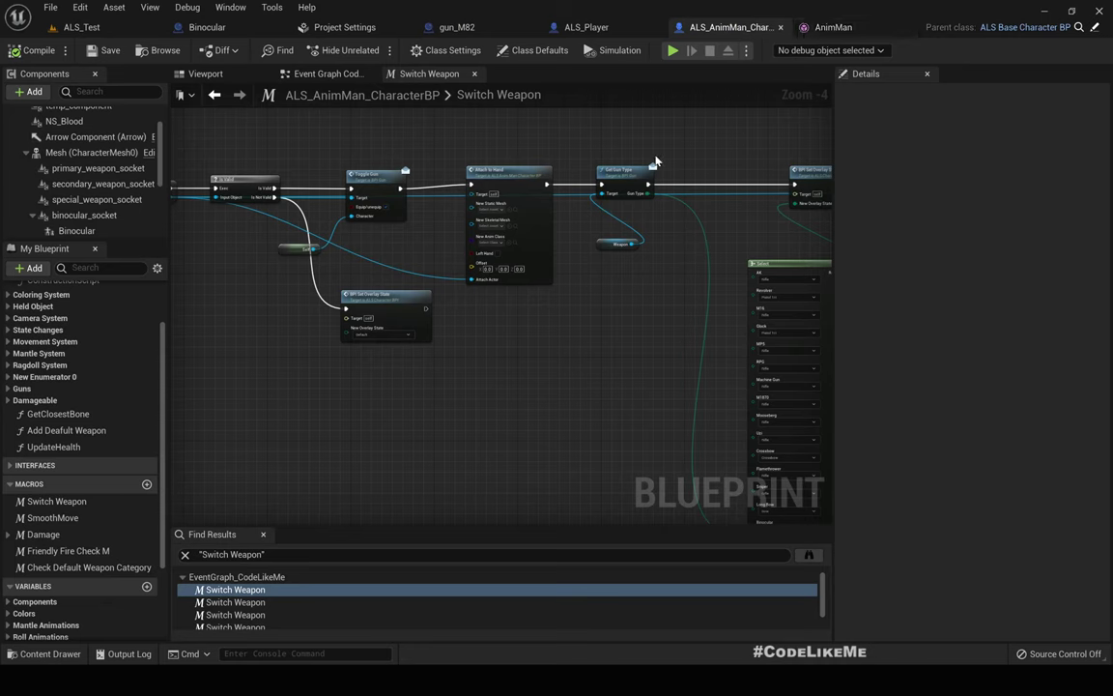
{"action": "scroll", "coordinate": [619, 332], "scroll_direction": "down", "scroll_amount": 6}
{"action": "left_click", "coordinate": [344, 76]}
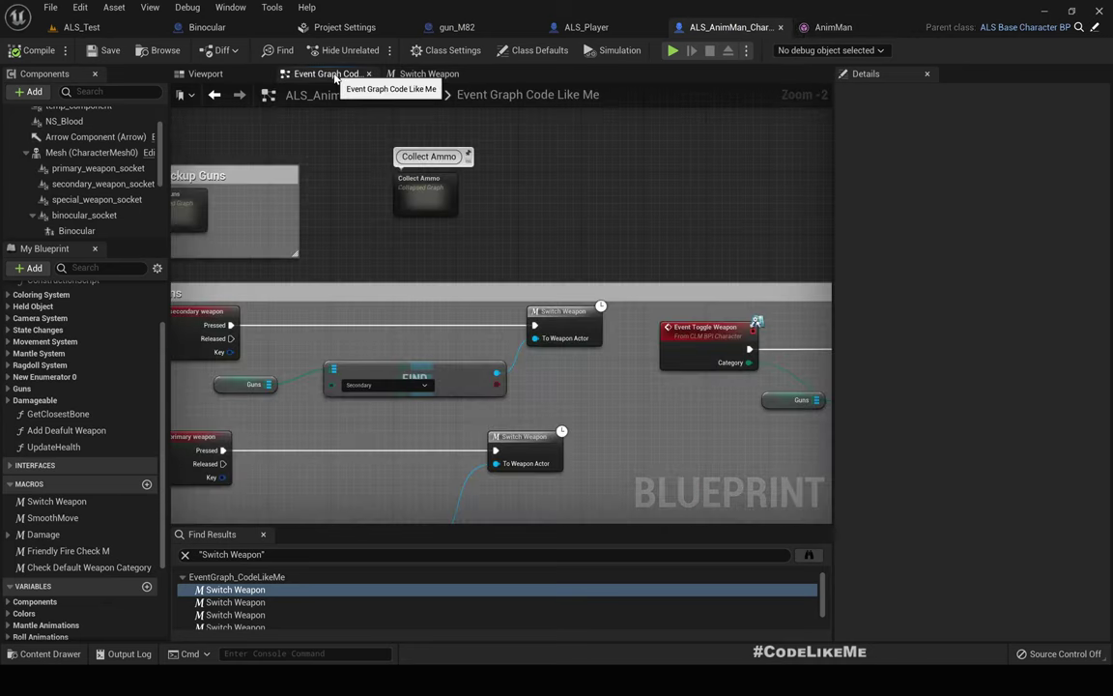
{"action": "scroll", "coordinate": [402, 280], "scroll_direction": "down", "scroll_amount": 8}
{"action": "scroll", "coordinate": [442, 405], "scroll_direction": "up", "scroll_amount": 6}
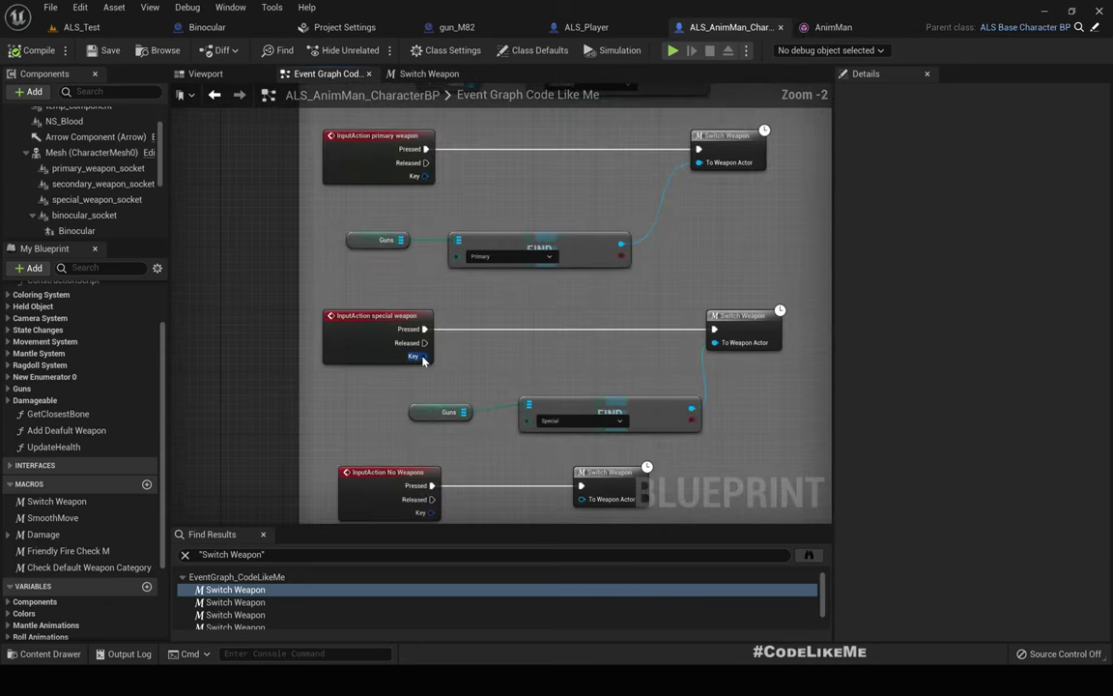
{"action": "scroll", "coordinate": [422, 361], "scroll_direction": "down", "scroll_amount": 6}
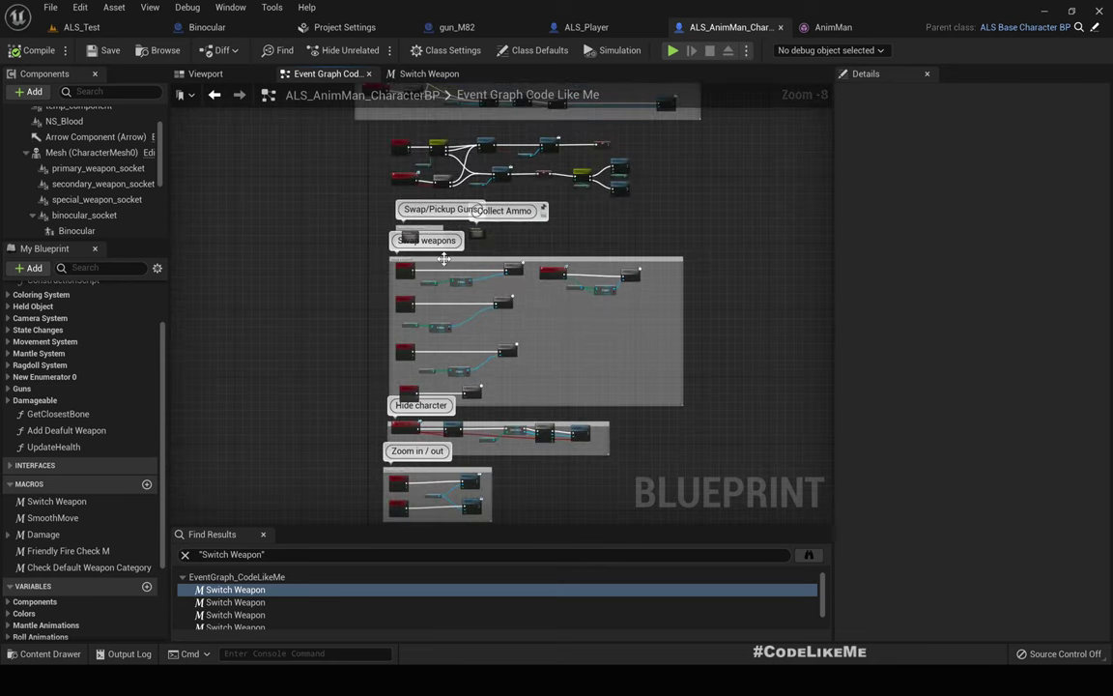
{"action": "scroll", "coordinate": [443, 259], "scroll_direction": "up", "scroll_amount": 1}
{"action": "right_click_drag", "start_coordinate": [559, 442], "coordinate": [459, 247]}
{"action": "scroll", "coordinate": [459, 248], "scroll_direction": "down", "scroll_amount": 1}
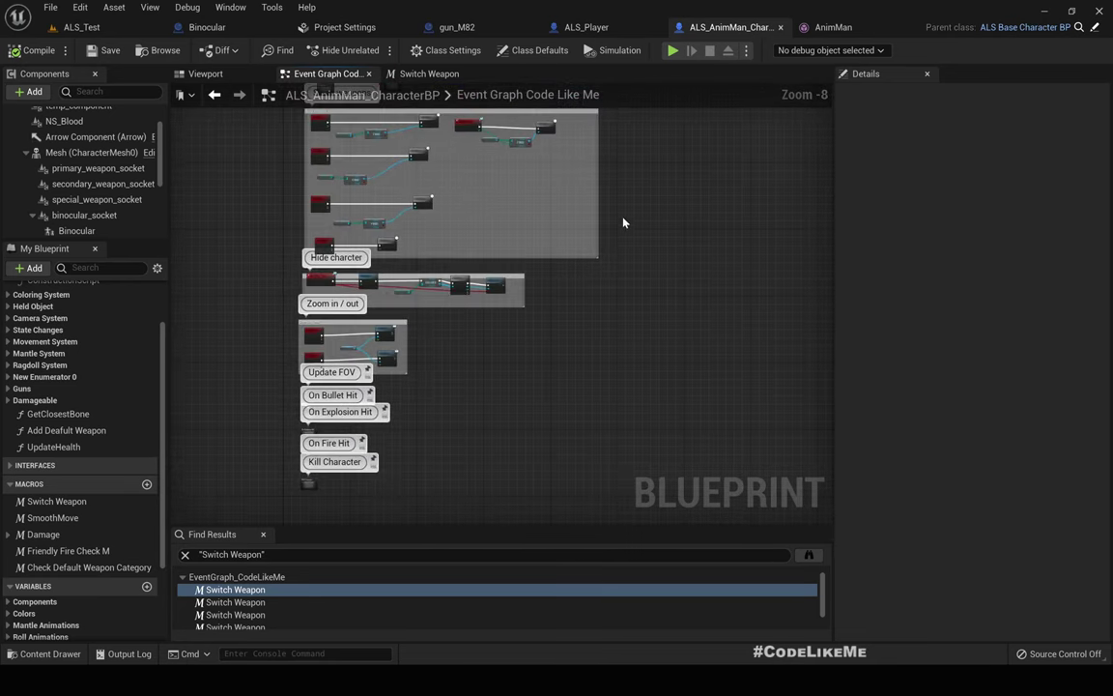
- Add the ToggleBinocular input action event to empty space beside the weapon-switching comment group in the Event Graph Code Like Me
{"action": "right_click_drag", "start_coordinate": [653, 116], "coordinate": [526, 295]}
{"action": "scroll", "coordinate": [527, 294], "scroll_direction": "up", "scroll_amount": 3}
{"action": "right_click", "coordinate": [501, 317]}
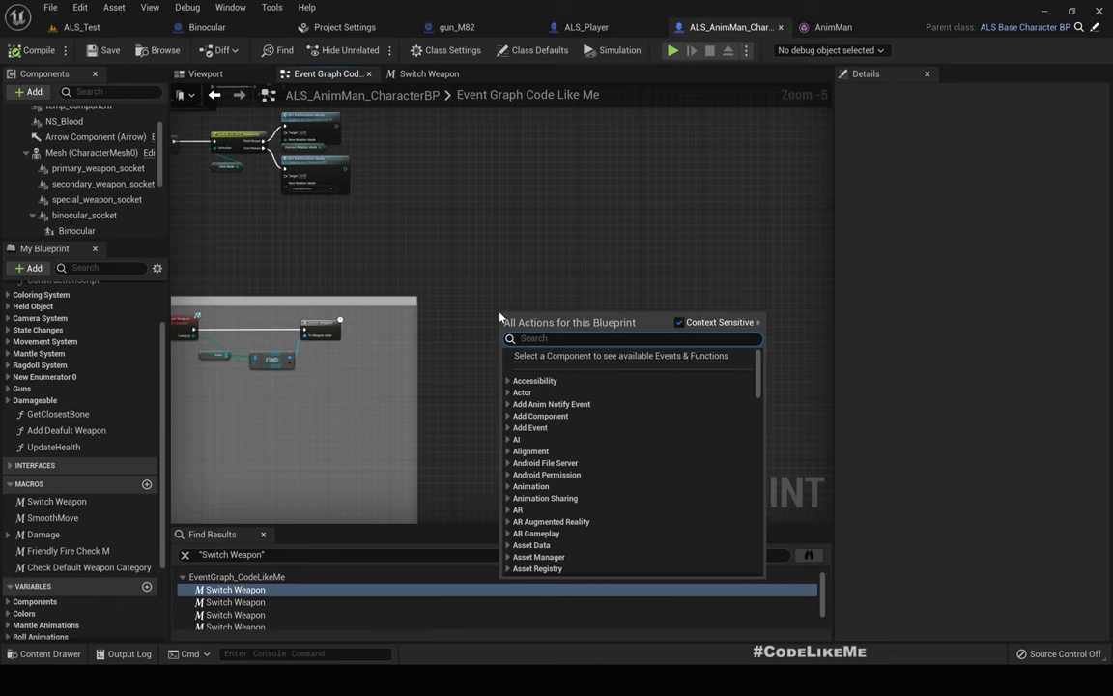
{"action": "type", "text": "toggle bin"}
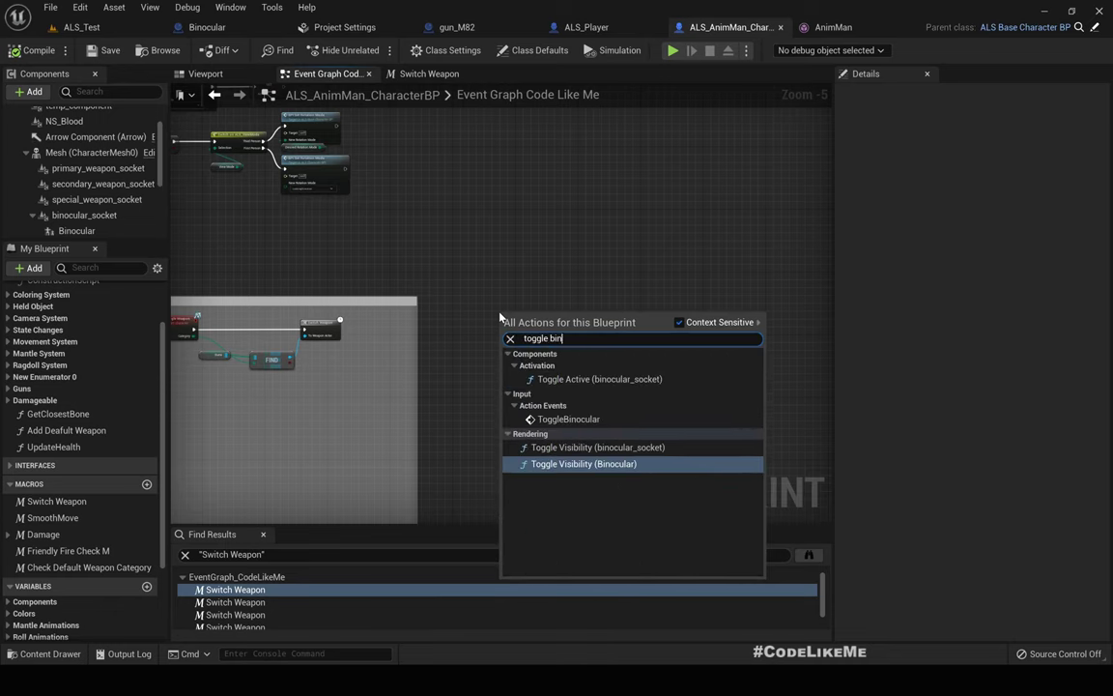
{"action": "key", "text": "Up"}
{"action": "key", "text": "Up"}
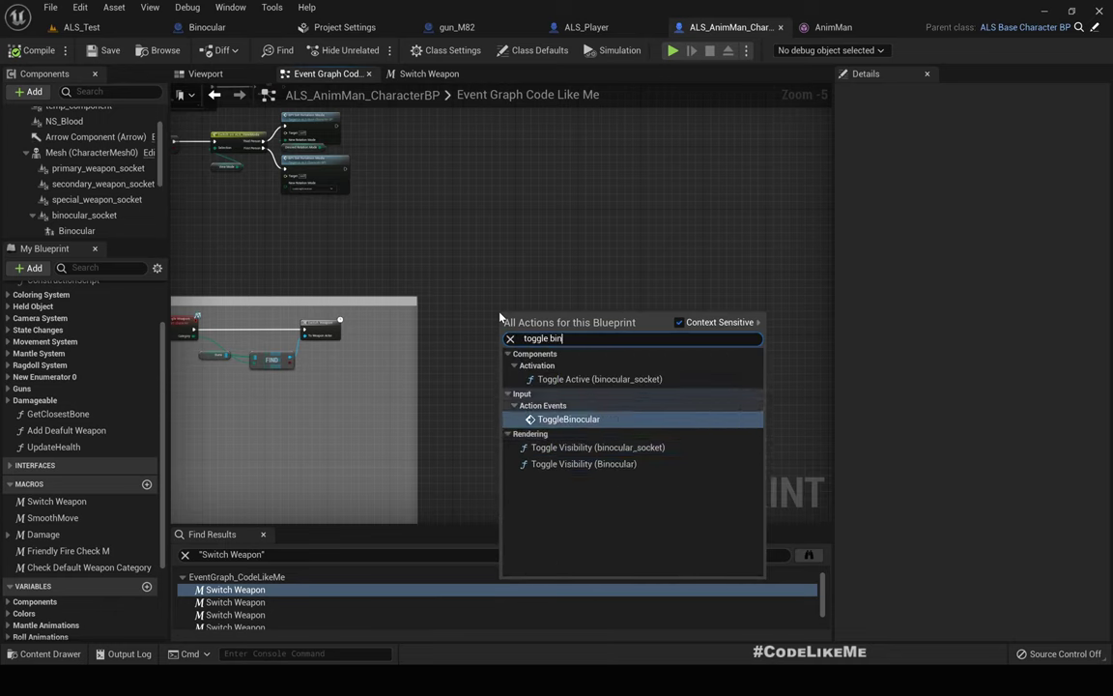
{"action": "key", "text": "Return"}
{"action": "scroll", "coordinate": [438, 338], "scroll_direction": "up", "scroll_amount": 1}
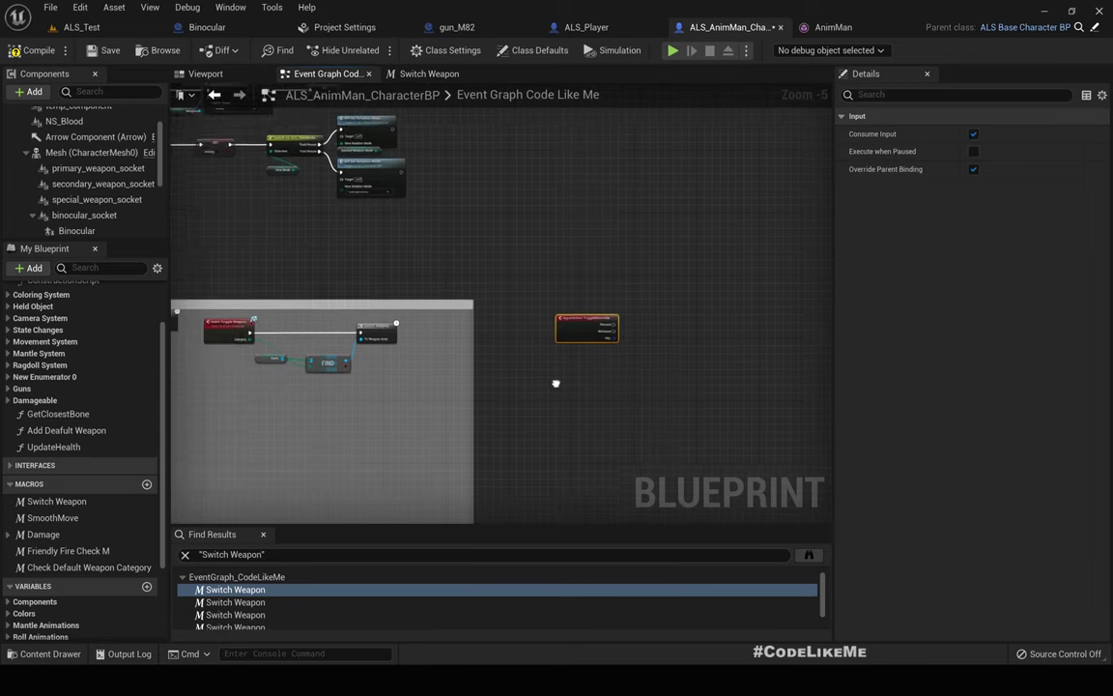
- Add a Switch Weapon macro node and connect it to the Pressed output of the ToggleBinocular event
{"action": "scroll", "coordinate": [437, 338], "scroll_direction": "up", "scroll_amount": 2}
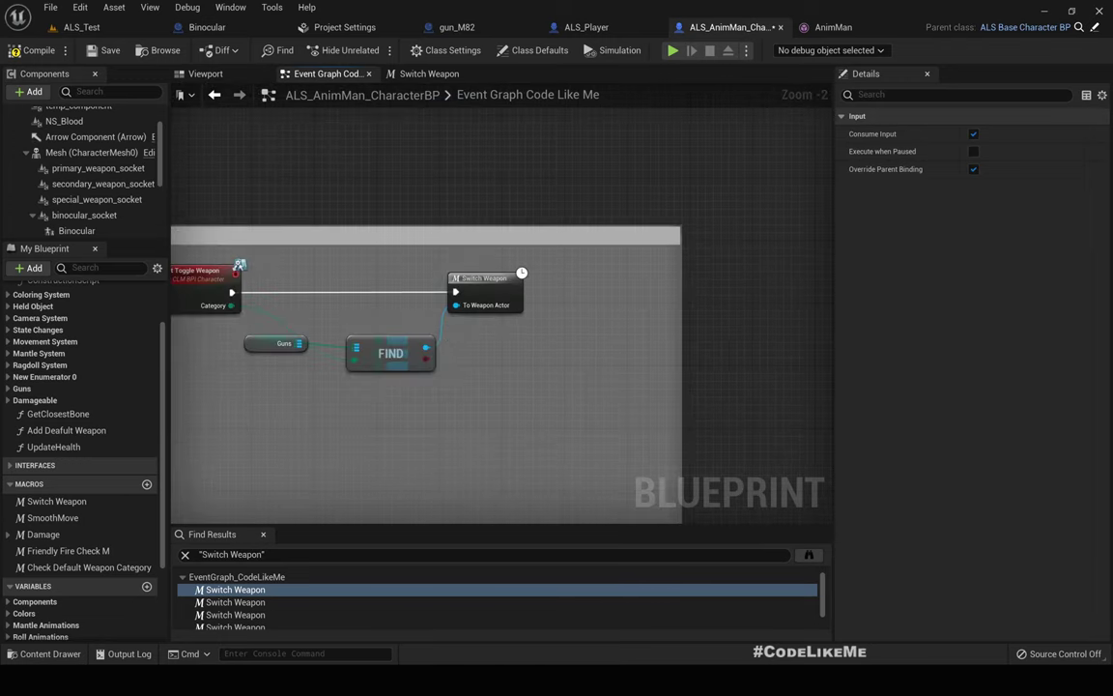
{"action": "right_click_drag", "start_coordinate": [726, 359], "coordinate": [289, 373]}
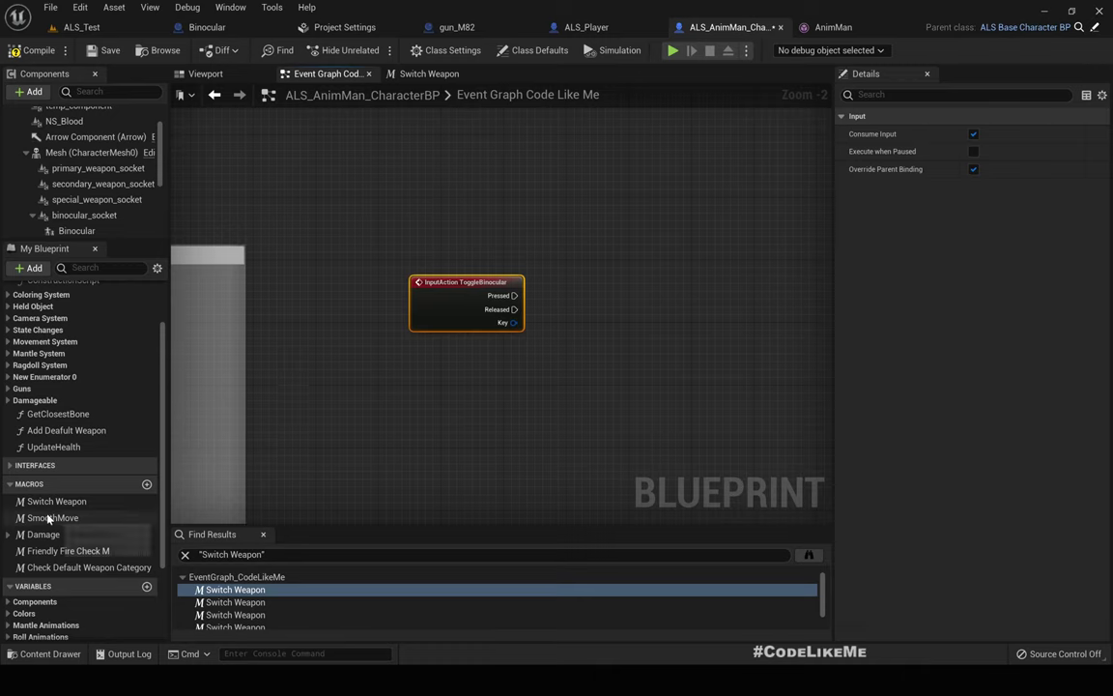
{"action": "left_click_drag", "start_coordinate": [48, 501], "coordinate": [704, 296]}
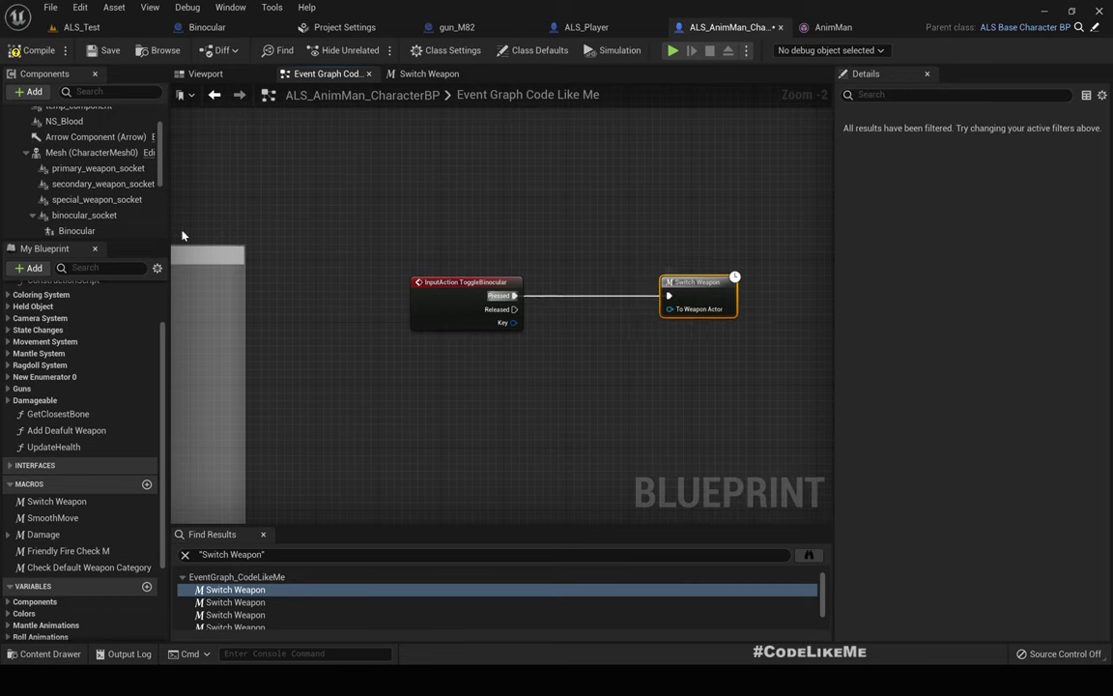
- Get the Binocular component's Child Actor, feed it into Switch Weapon's To Weapon Actor input, and line up the nodes
{"action": "left_click", "coordinate": [77, 231]}
{"action": "left_click_drag", "start_coordinate": [488, 311], "coordinate": [570, 378]}
{"action": "type", "text": "get"}
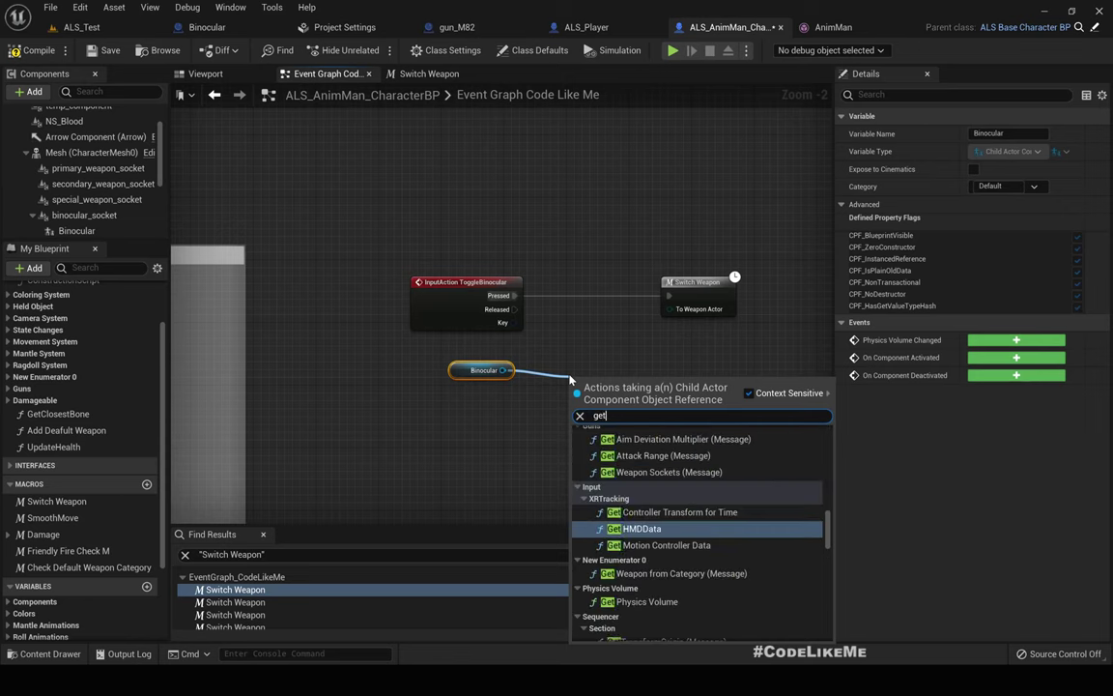
{"action": "type", "text": " chi"}
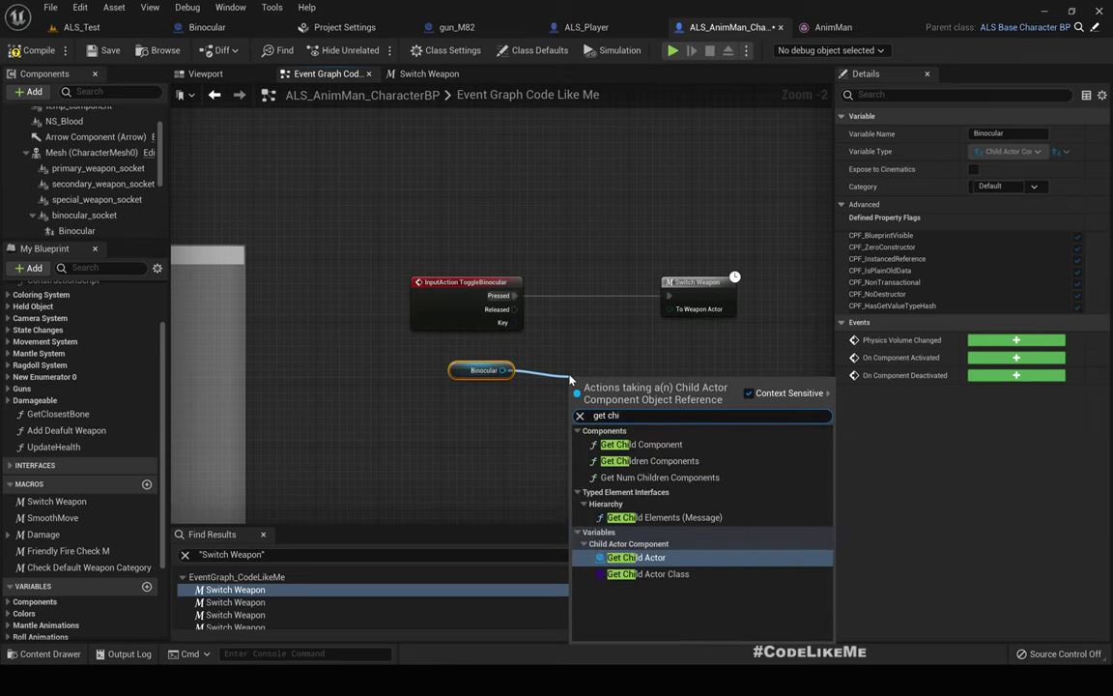
{"action": "key", "text": "Return"}
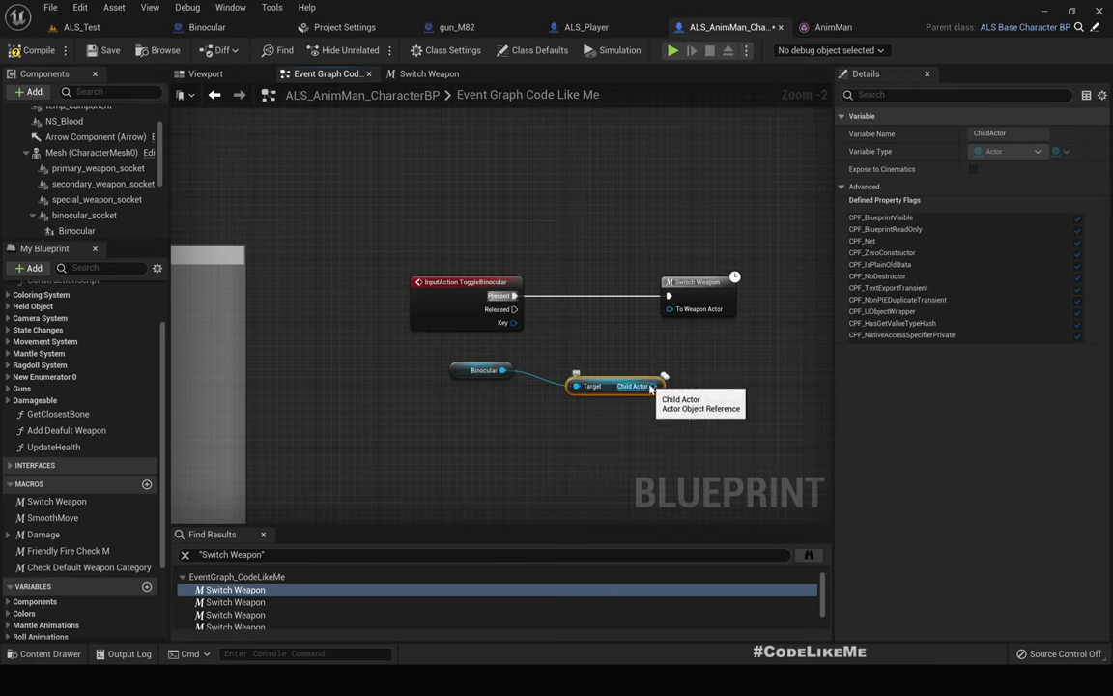
{"action": "left_click_drag", "start_coordinate": [663, 386], "coordinate": [692, 316]}
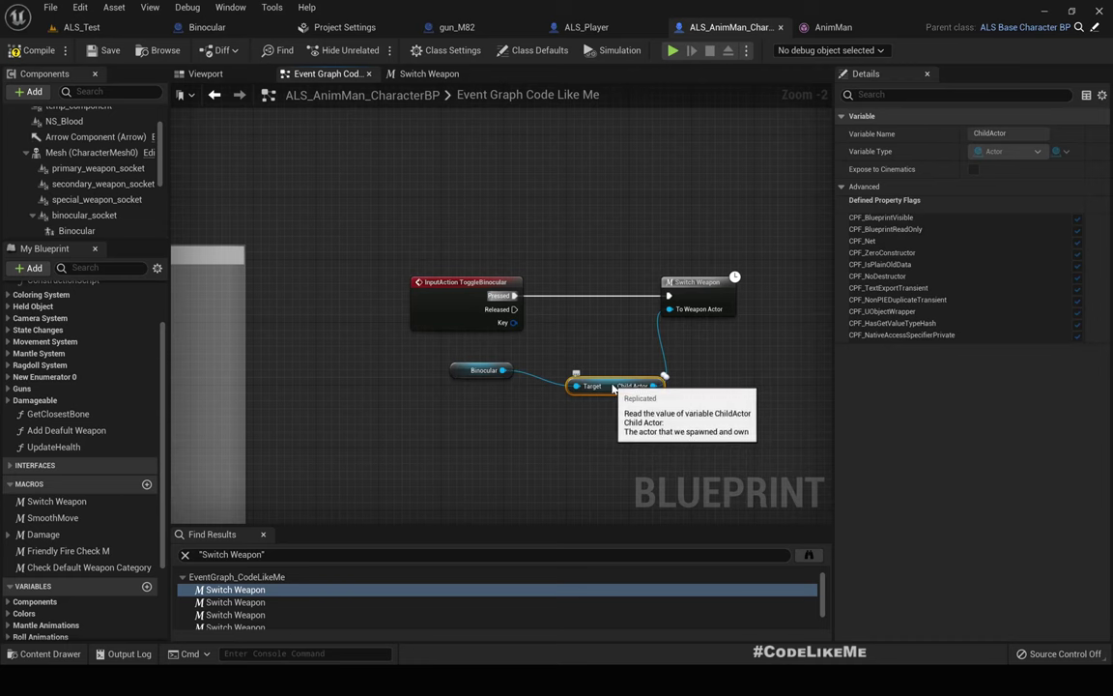
{"action": "left_click_drag", "start_coordinate": [613, 389], "coordinate": [605, 373]}
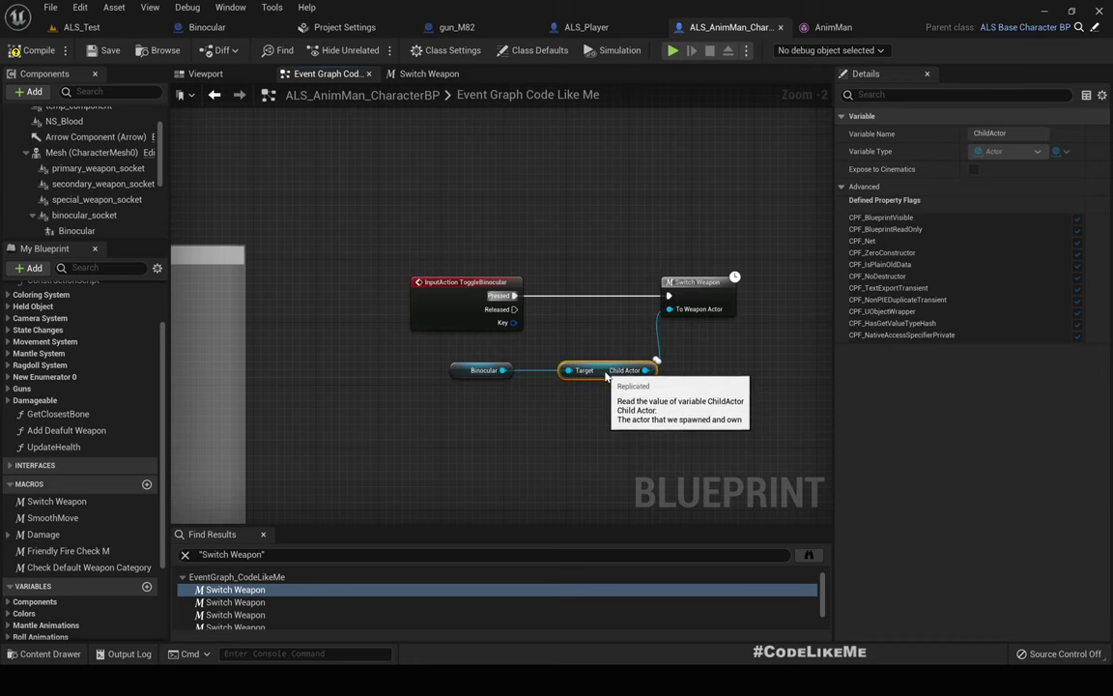
- Play-test ALS_Test with the binoculars equipped, toggling the scope view on and off, and continue in full screen
{"action": "left_click", "coordinate": [81, 27]}
{"action": "right_click_drag", "start_coordinate": [674, 310], "coordinate": [715, 319]}
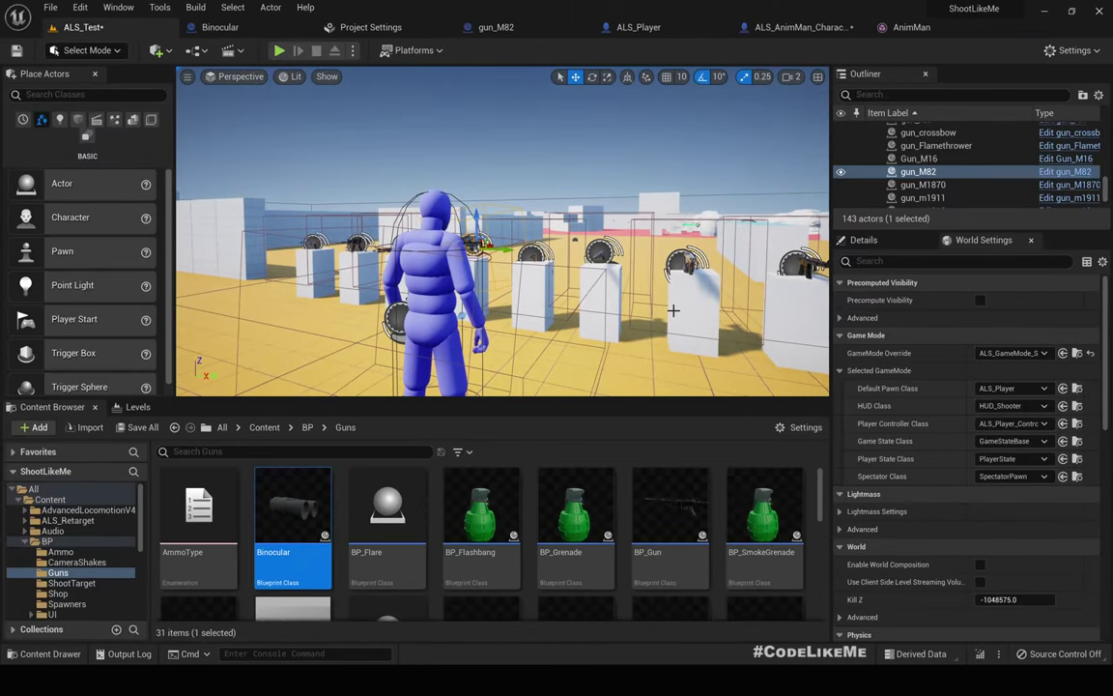
{"action": "key", "text": "alt+p"}
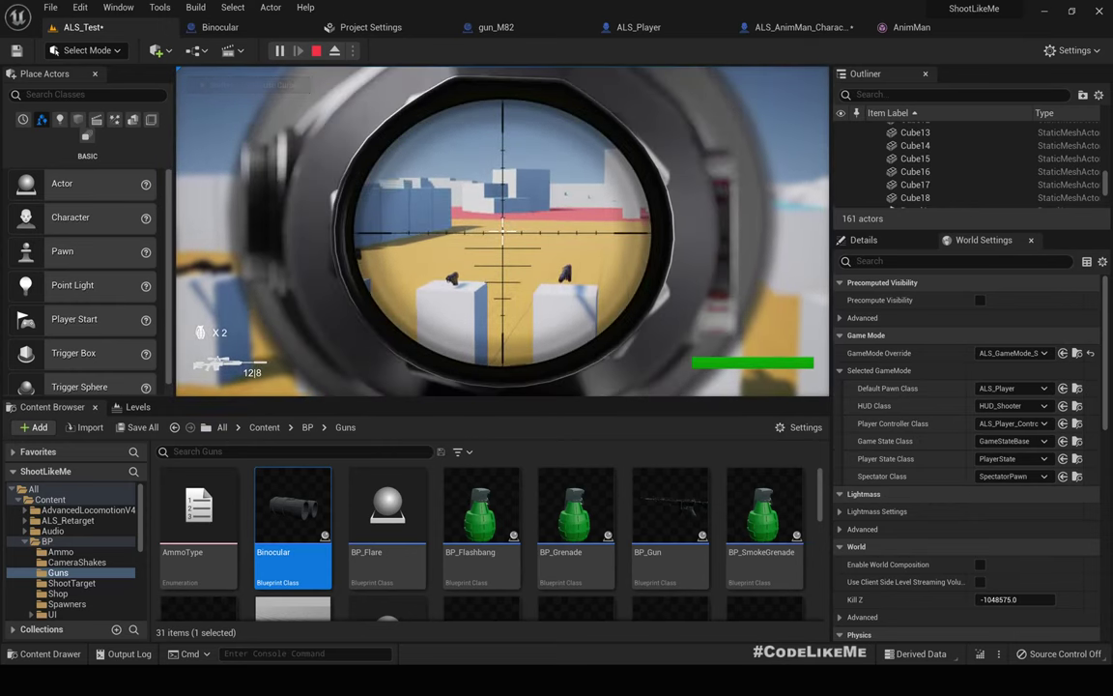
{"action": "right_click", "coordinate": [503, 229]}
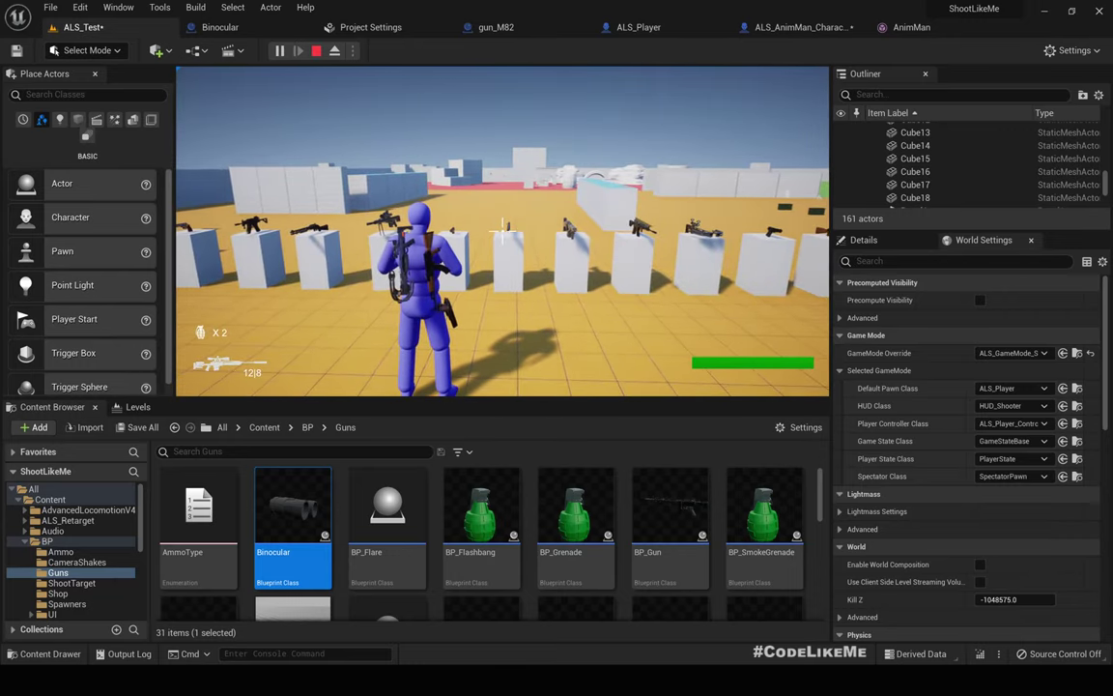
{"action": "key", "text": "F11"}
{"action": "left_click", "coordinate": [557, 334]}
{"action": "right_click", "coordinate": [557, 333]}
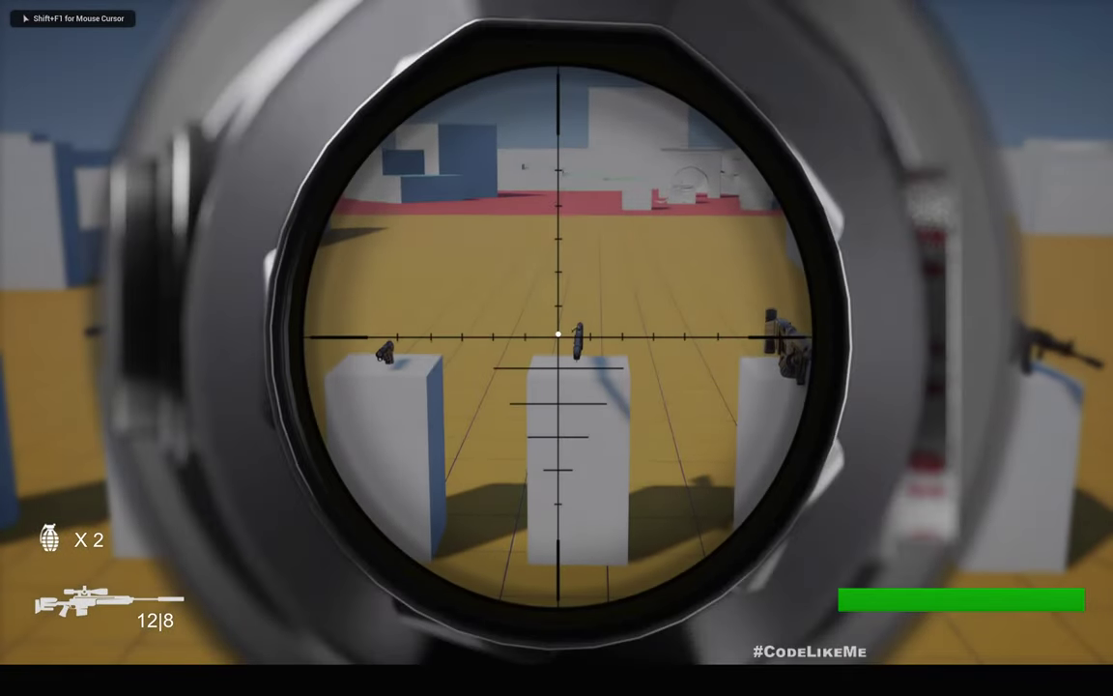
{"action": "right_click", "coordinate": [557, 333]}
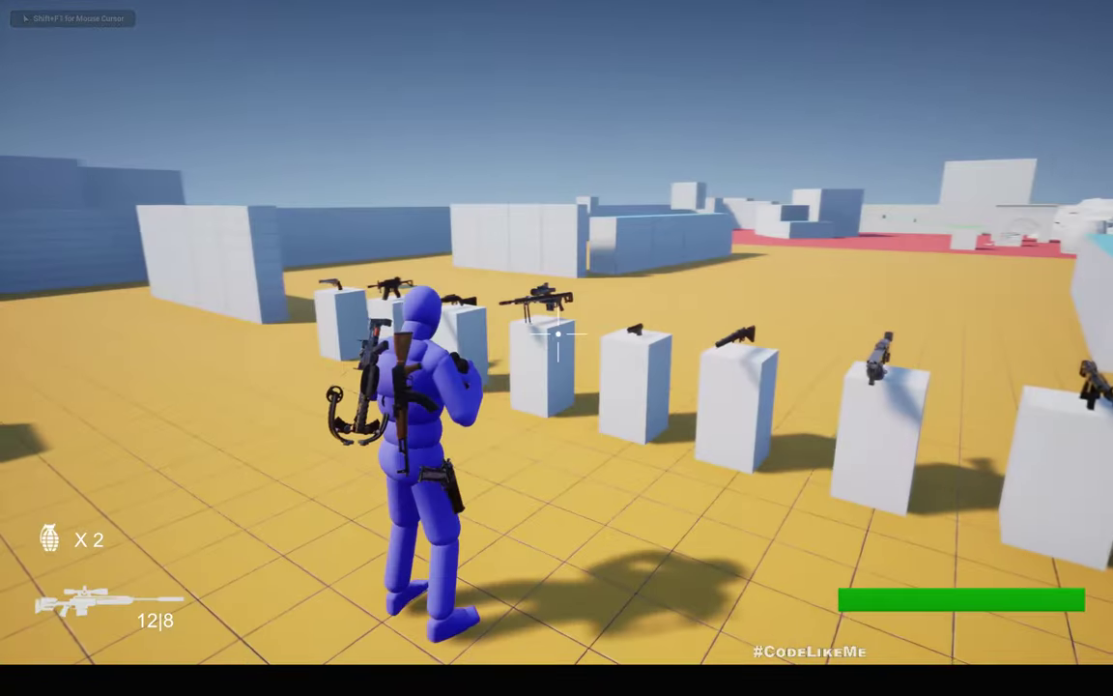
- Switch to the rifle, pistol and crossbow in the play-test while moving the character, and stop the session
{"action": "key", "text": "1"}
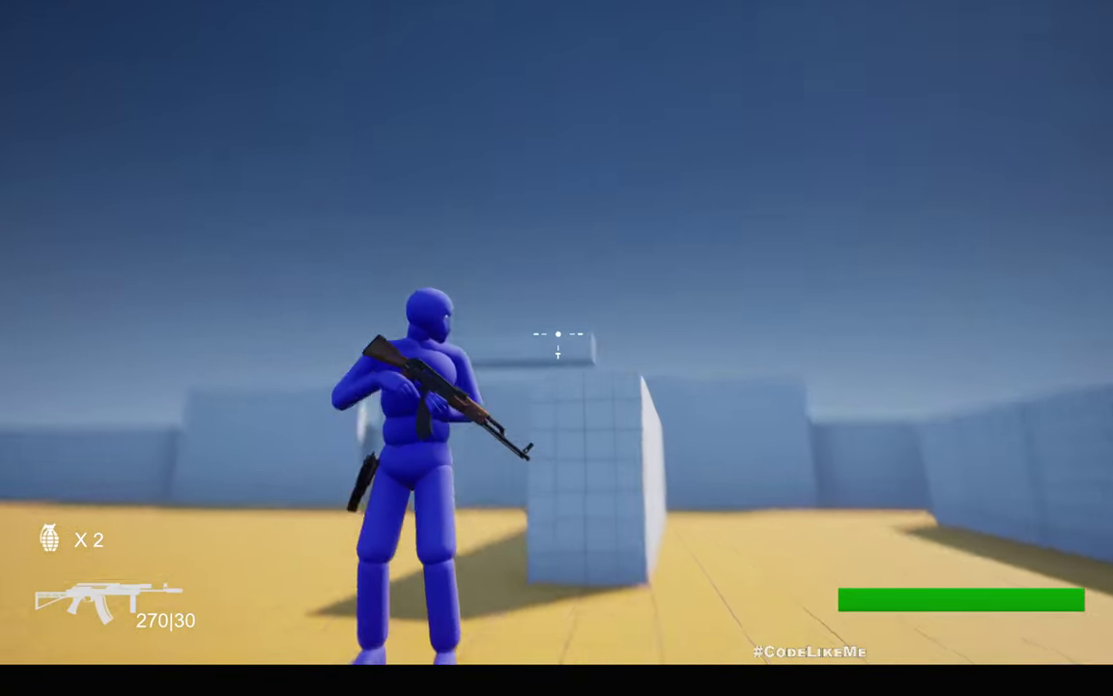
{"action": "key", "text": "w"}
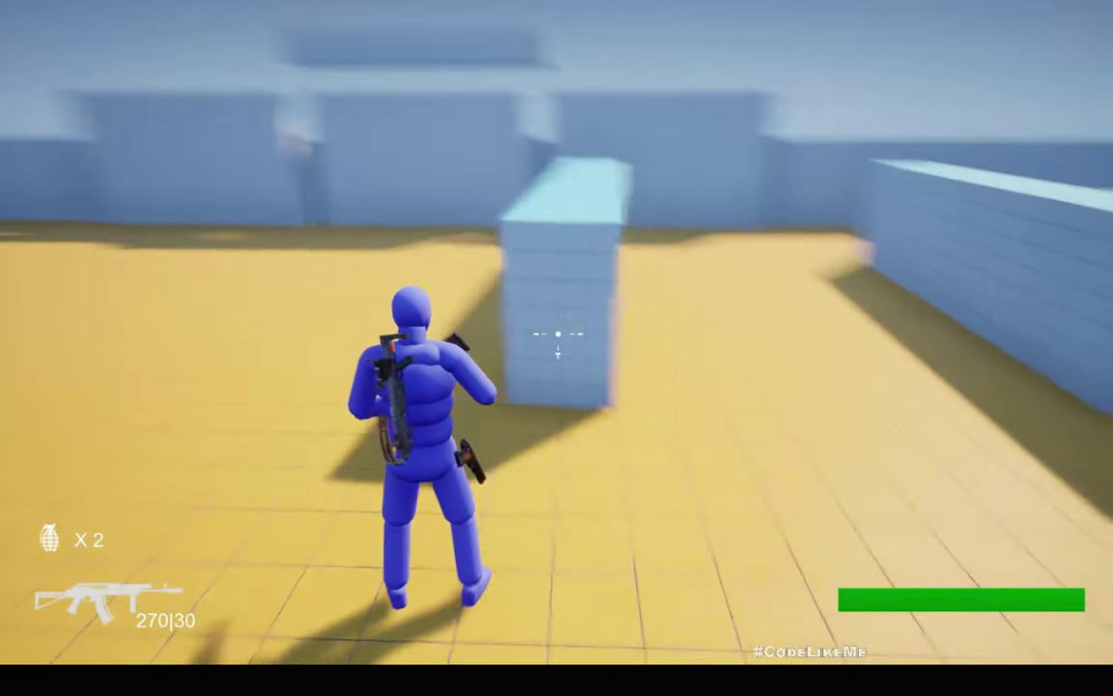
{"action": "scroll", "coordinate": [557, 333], "scroll_direction": "down", "scroll_amount": 1}
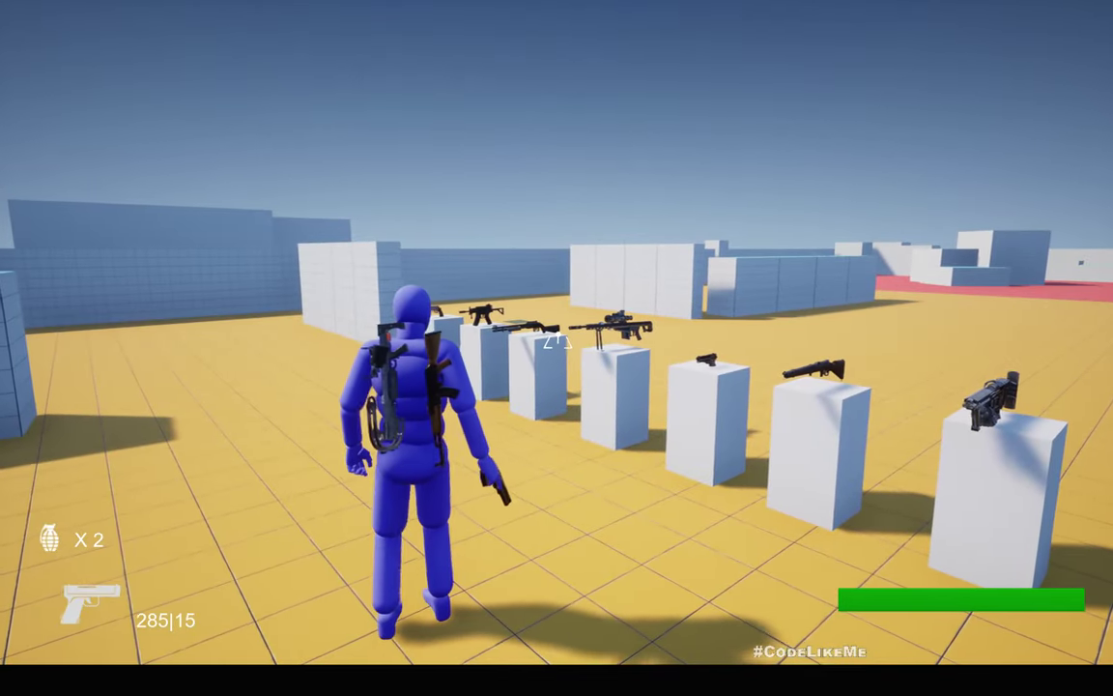
{"action": "scroll", "coordinate": [558, 339], "scroll_direction": "down", "scroll_amount": 1}
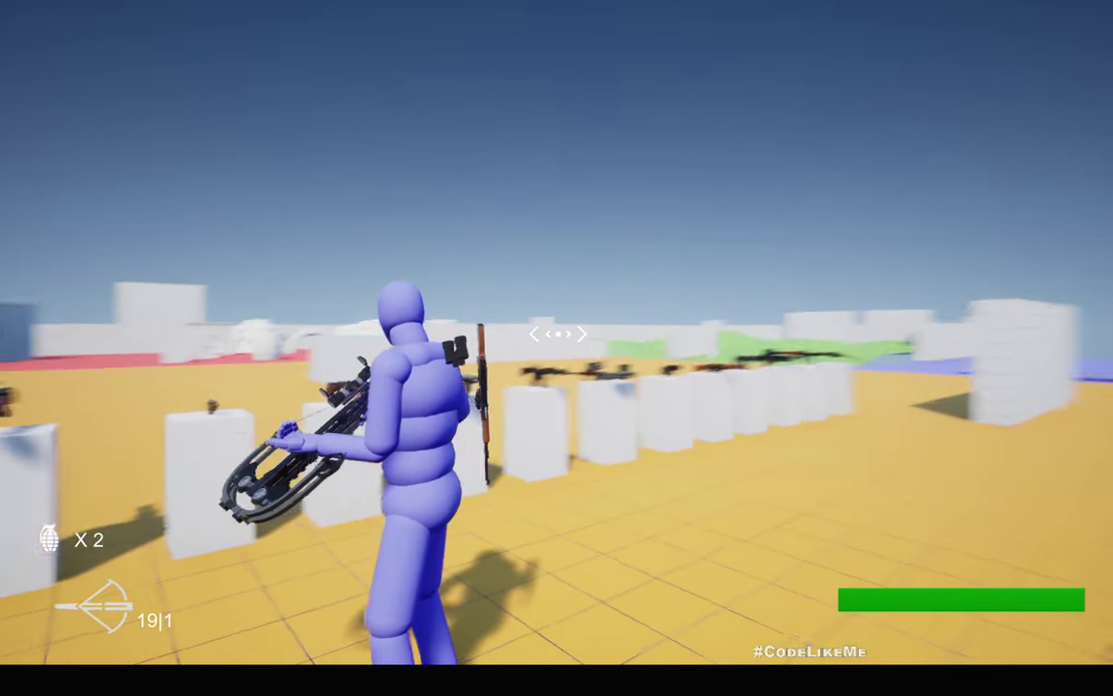
{"action": "key", "text": "w"}
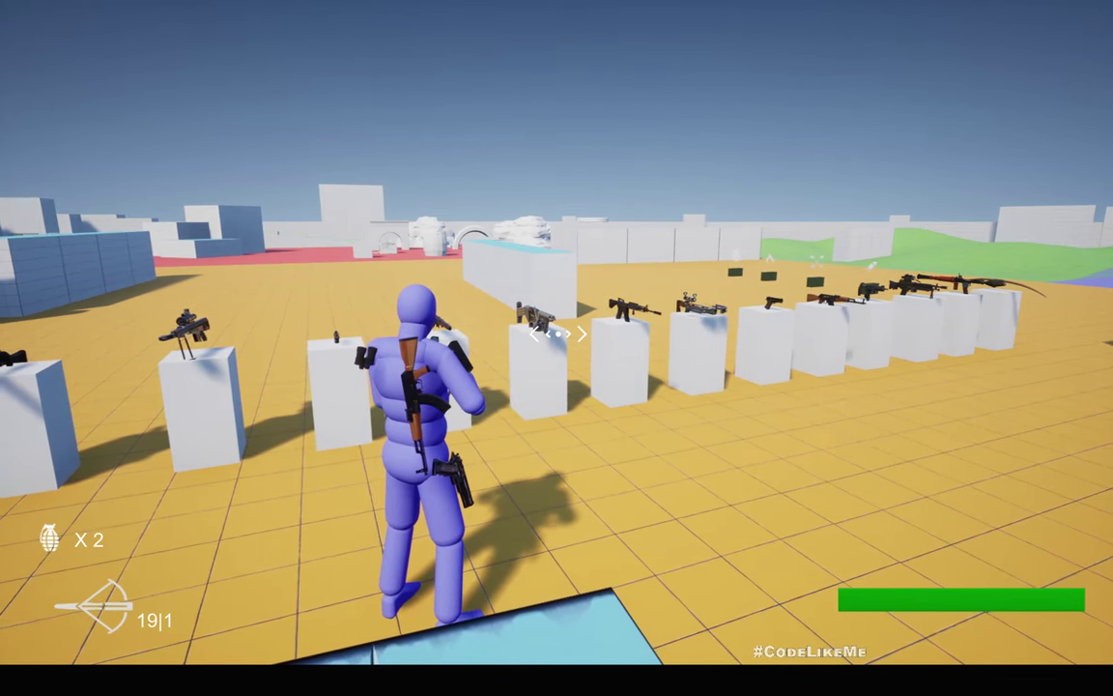
{"action": "key", "text": "Escape"}
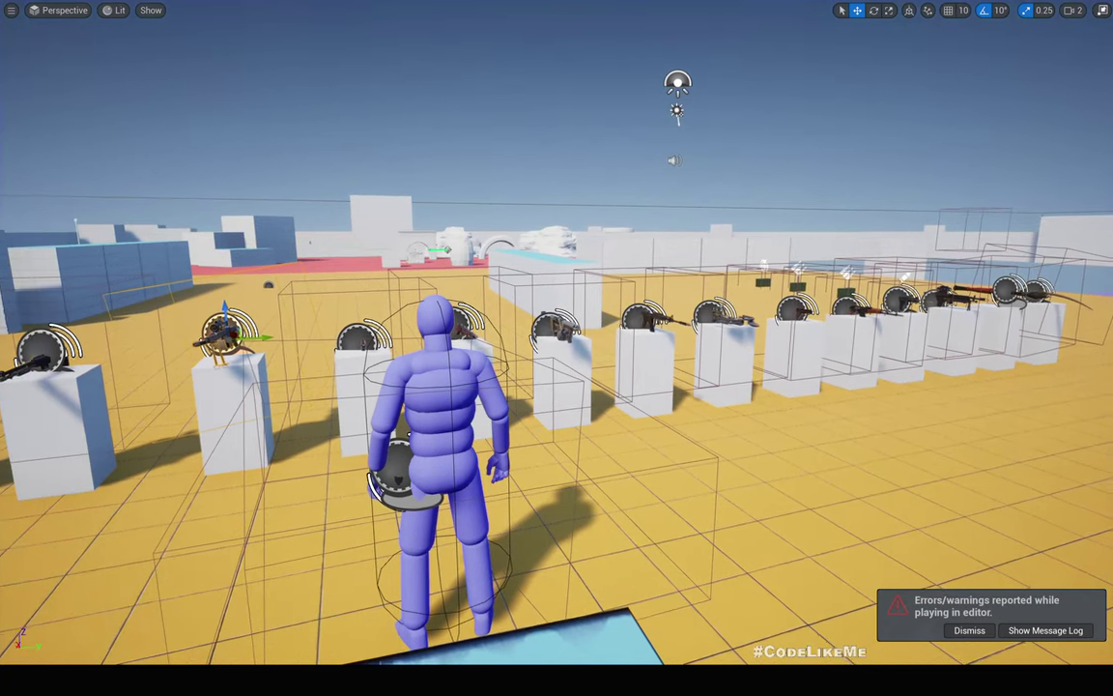
- Open the message log and follow the gun widget runtime error to the Toggle Reticle node in gun_M82's Event Graph
{"action": "right_click_drag", "start_coordinate": [557, 348], "coordinate": [553, 344]}
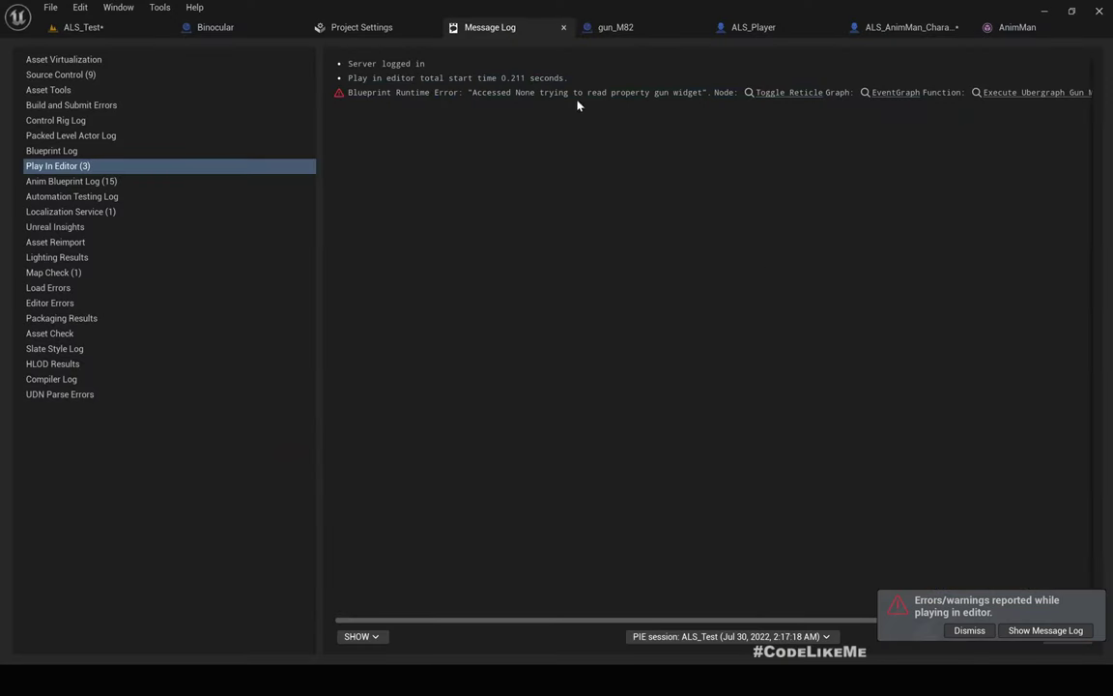
{"action": "left_click", "coordinate": [784, 94]}
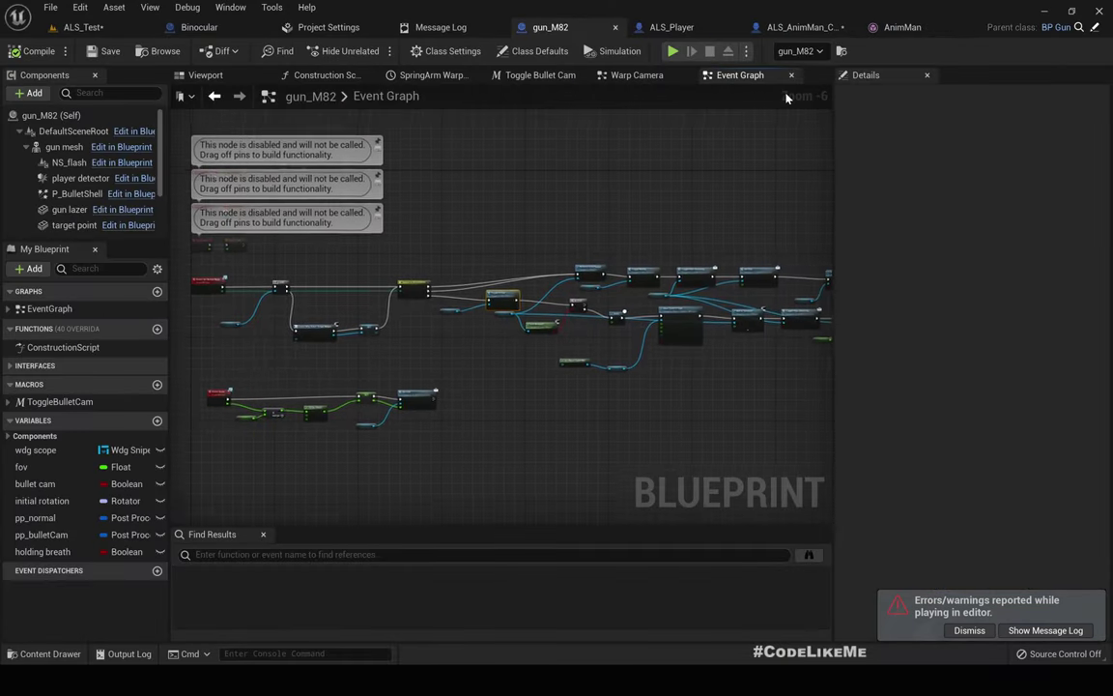
{"action": "right_click_drag", "start_coordinate": [332, 384], "coordinate": [118, 345]}
{"action": "scroll", "coordinate": [292, 340], "scroll_direction": "down", "scroll_amount": 3}
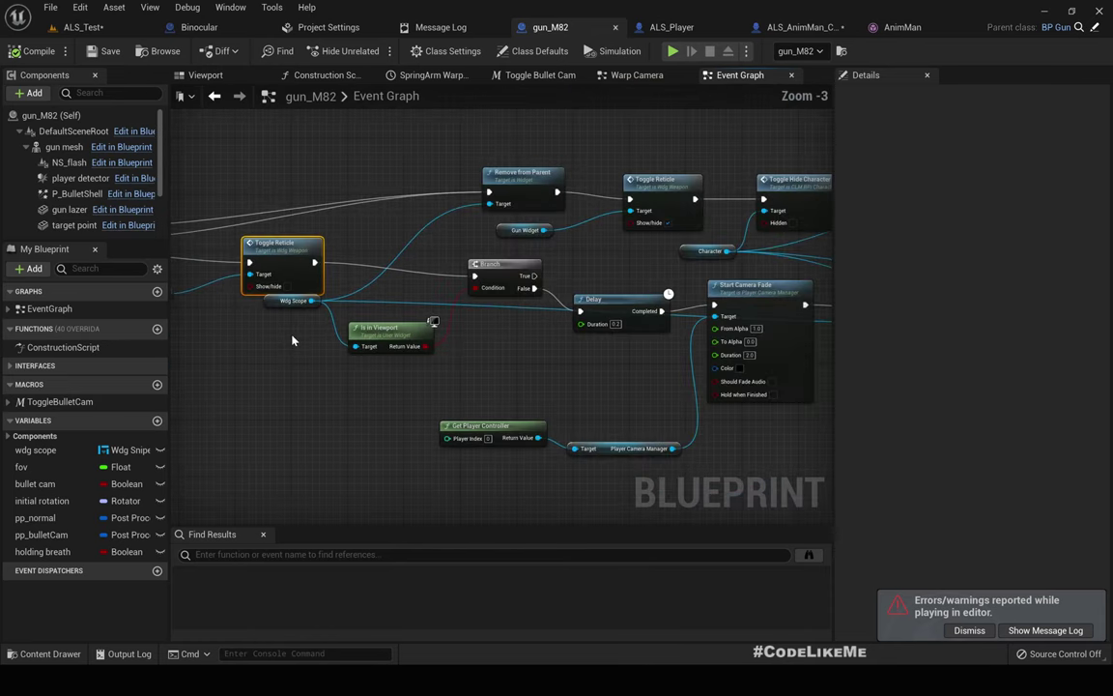
- Rearrange the Is in Viewport, Branch, Wdg Scope and Gun Widget nodes to make room around Toggle Reticle
{"action": "left_click_drag", "start_coordinate": [418, 336], "coordinate": [460, 350]}
{"action": "left_click_drag", "start_coordinate": [497, 264], "coordinate": [517, 270]}
{"action": "left_click_drag", "start_coordinate": [268, 302], "coordinate": [295, 330]}
{"action": "right_click_drag", "start_coordinate": [253, 385], "coordinate": [480, 405]}
{"action": "scroll", "coordinate": [376, 353], "scroll_direction": "up", "scroll_amount": 1}
{"action": "right_click_drag", "start_coordinate": [390, 352], "coordinate": [381, 398]}
{"action": "left_click_drag", "start_coordinate": [335, 351], "coordinate": [257, 369]}
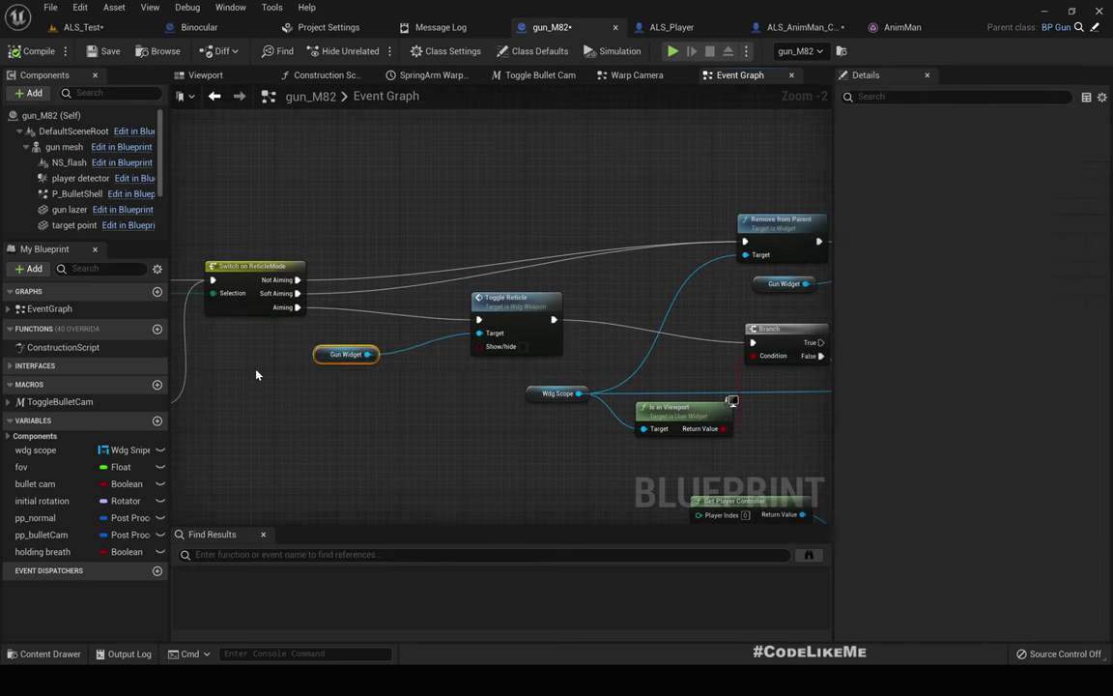
- Convert the Gun Widget getter to a validated get, wiring Is Valid into Toggle Reticle and Is Not Valid through a reroute node to Branch
{"action": "right_click", "coordinate": [306, 373]}
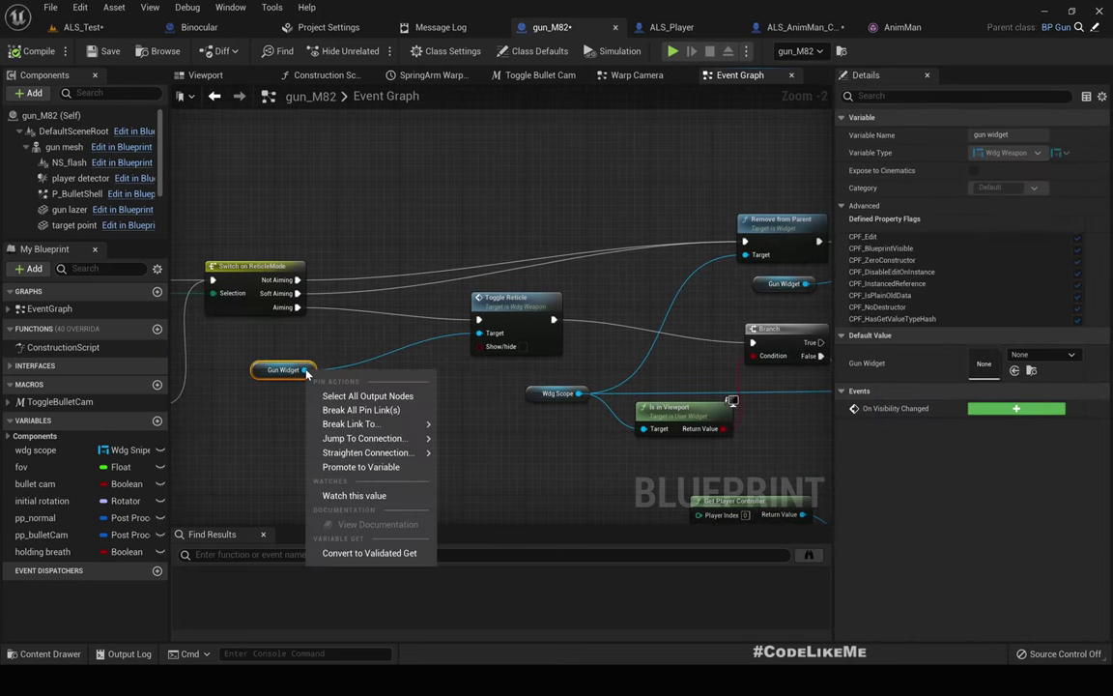
{"action": "left_click", "coordinate": [391, 563]}
{"action": "left_click_drag", "start_coordinate": [274, 392], "coordinate": [293, 312]}
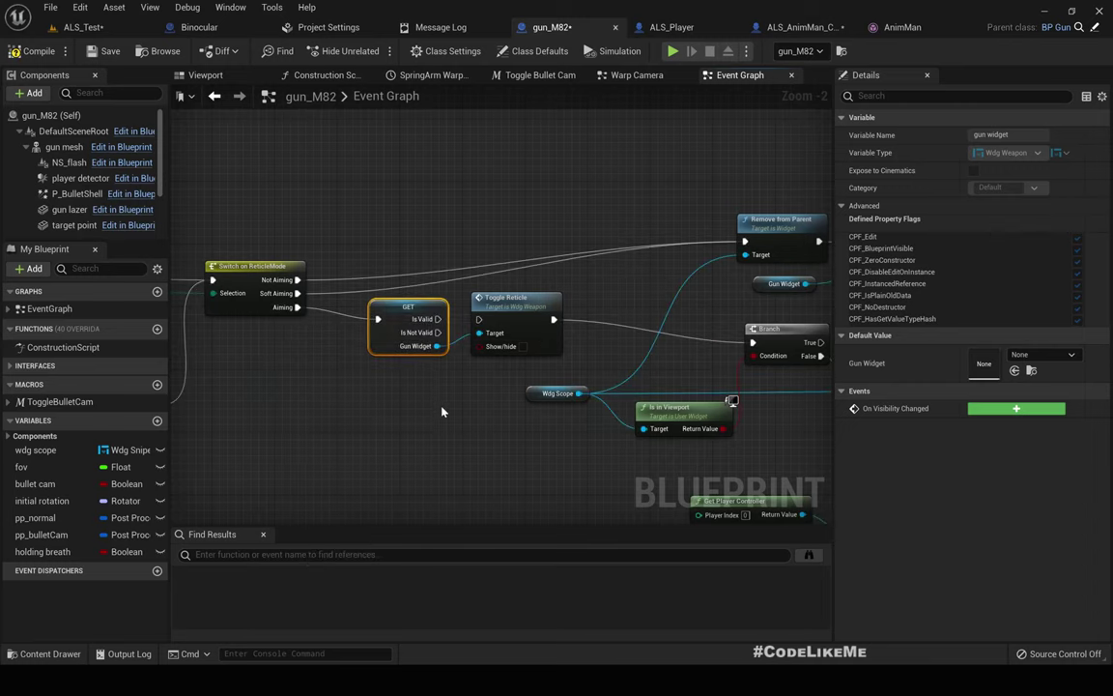
{"action": "right_click_drag", "start_coordinate": [456, 378], "coordinate": [403, 378]}
{"action": "left_click_drag", "start_coordinate": [428, 319], "coordinate": [489, 353]}
{"action": "left_click", "coordinate": [558, 331]}
{"action": "double_click", "coordinate": [556, 324]}
{"action": "left_click_drag", "start_coordinate": [389, 345], "coordinate": [385, 346]}
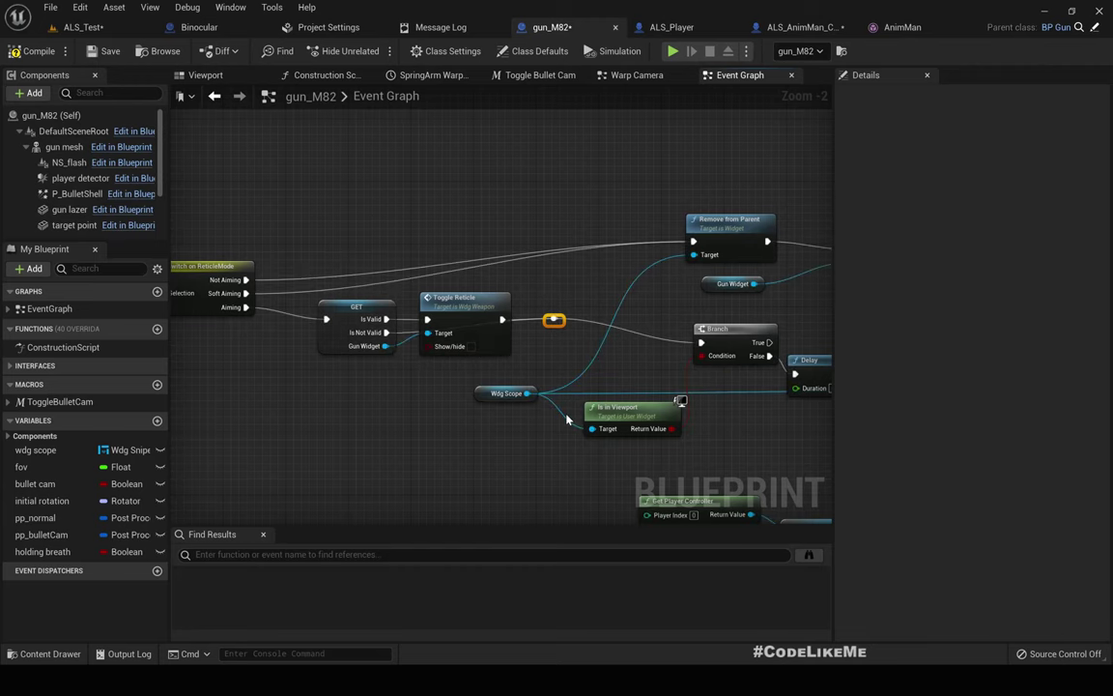
- Play-test ALS_Test again, aim the binoculars in and out of the scope view, and stop the session
{"action": "left_click", "coordinate": [83, 28]}
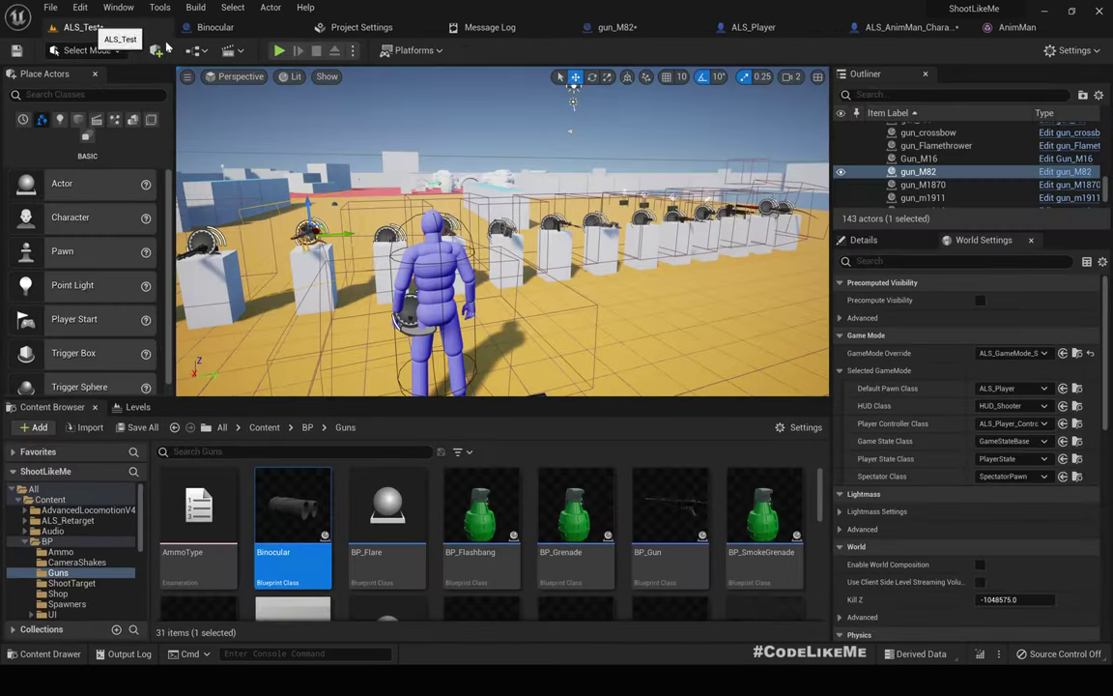
{"action": "left_click", "coordinate": [527, 211]}
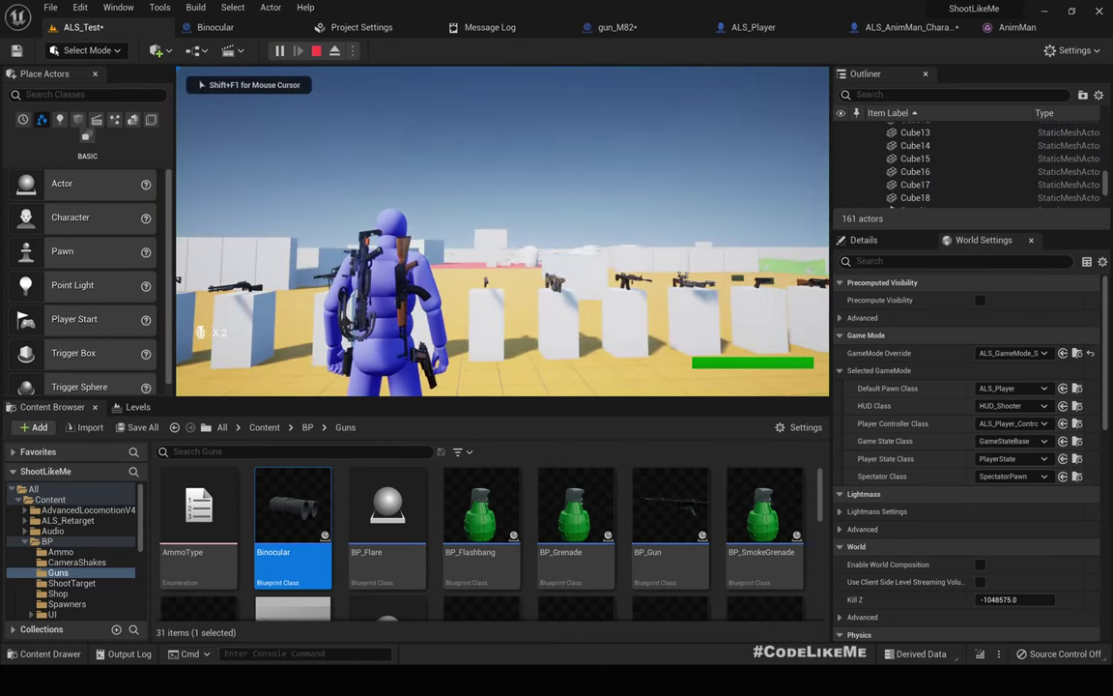
{"action": "key", "text": "1"}
{"action": "right_click", "coordinate": [502, 230]}
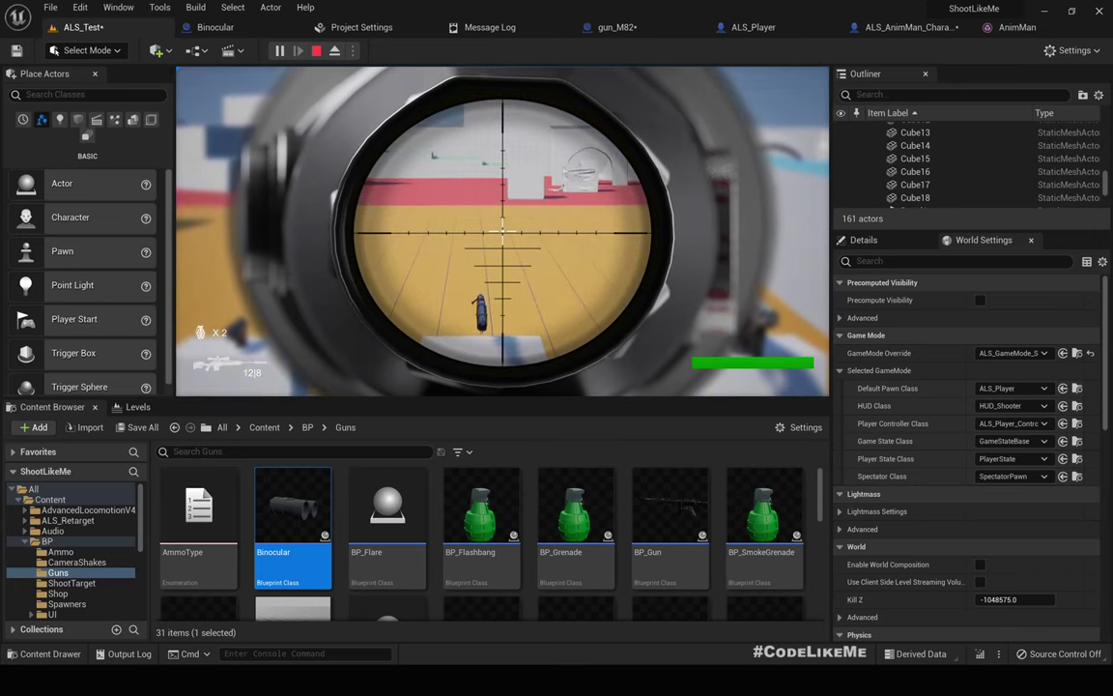
{"action": "right_click", "coordinate": [502, 232]}
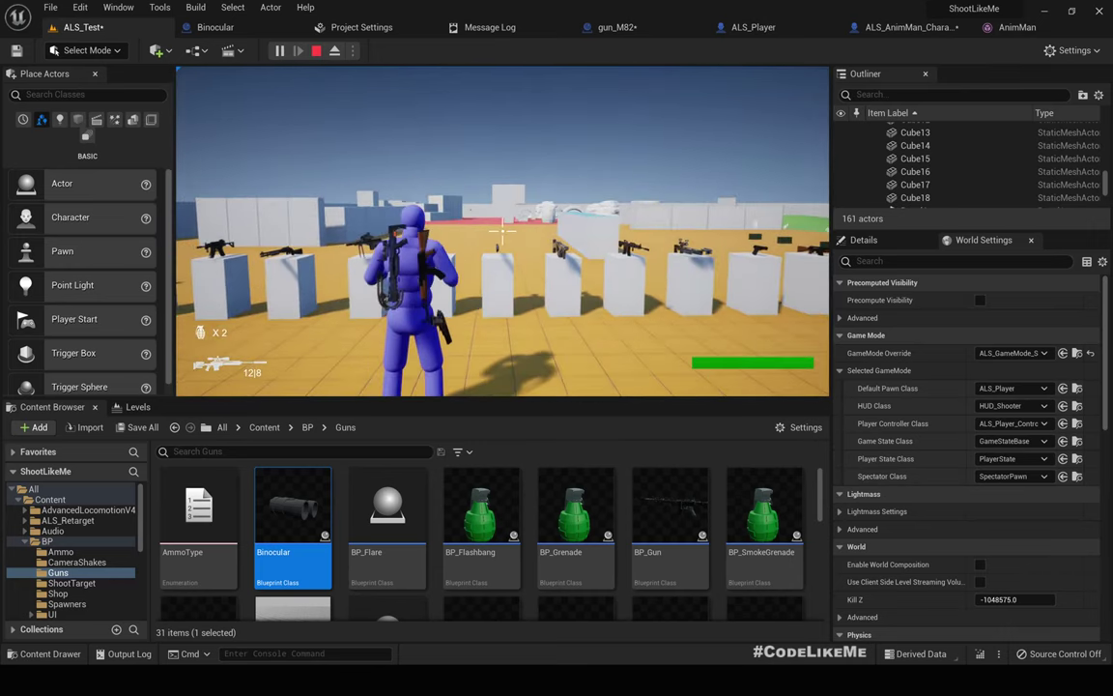
{"action": "key", "text": "Escape"}
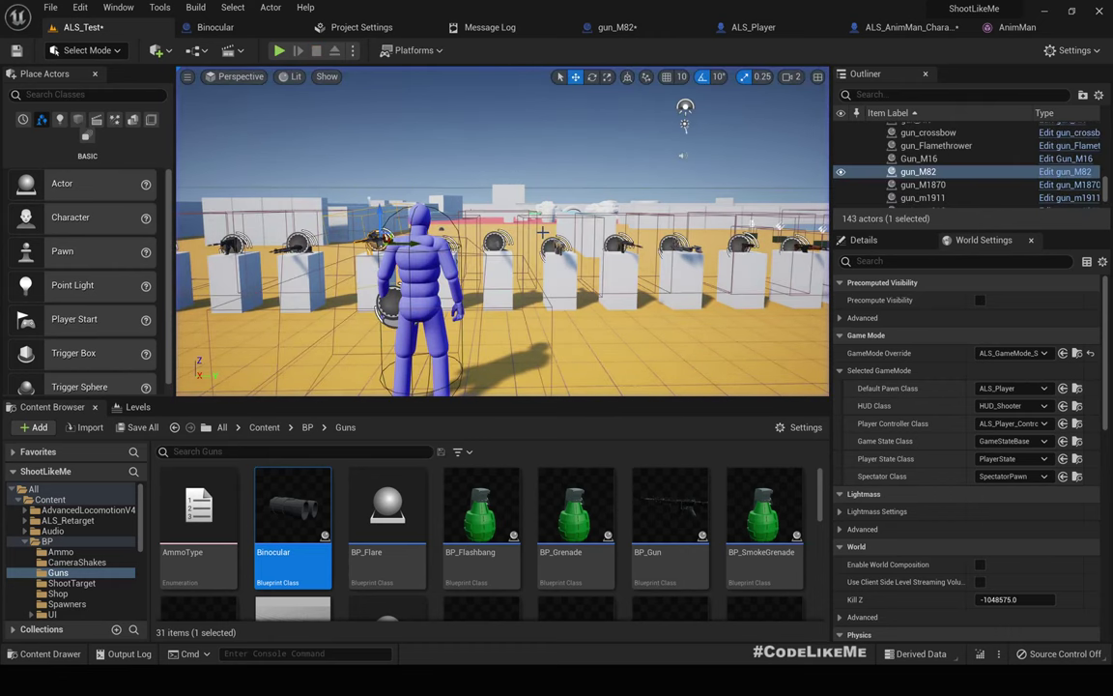
{"action": "key", "text": "F11"}
{"action": "key", "text": "F11"}
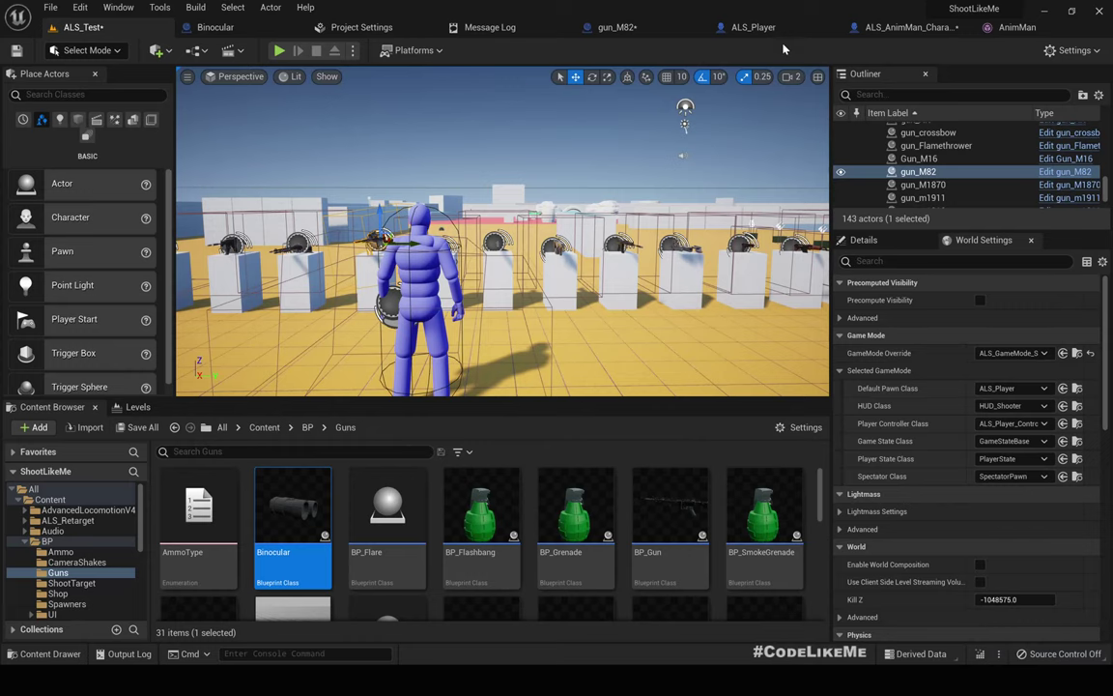
- Open the Switch Weapon macro from the ToggleBinocular event in ALS_AnimMan_CharacterBP and examine how Get Category selects the parent socket for Smooth Move
{"action": "left_click", "coordinate": [755, 28]}
{"action": "left_click", "coordinate": [750, 27]}
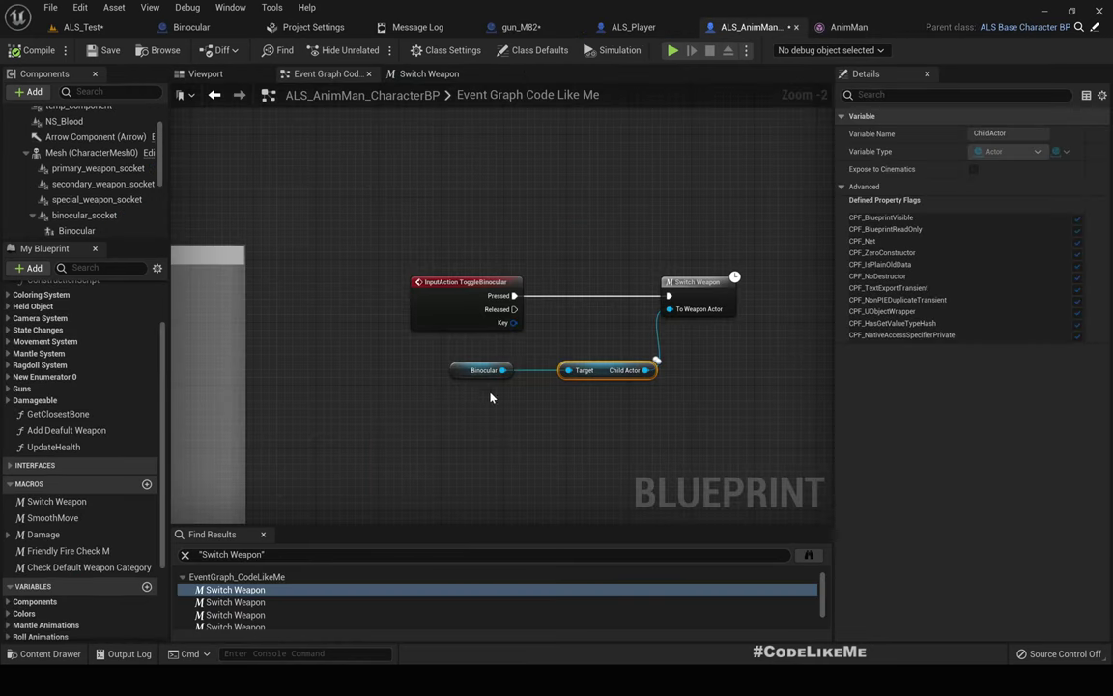
{"action": "double_click", "coordinate": [700, 289]}
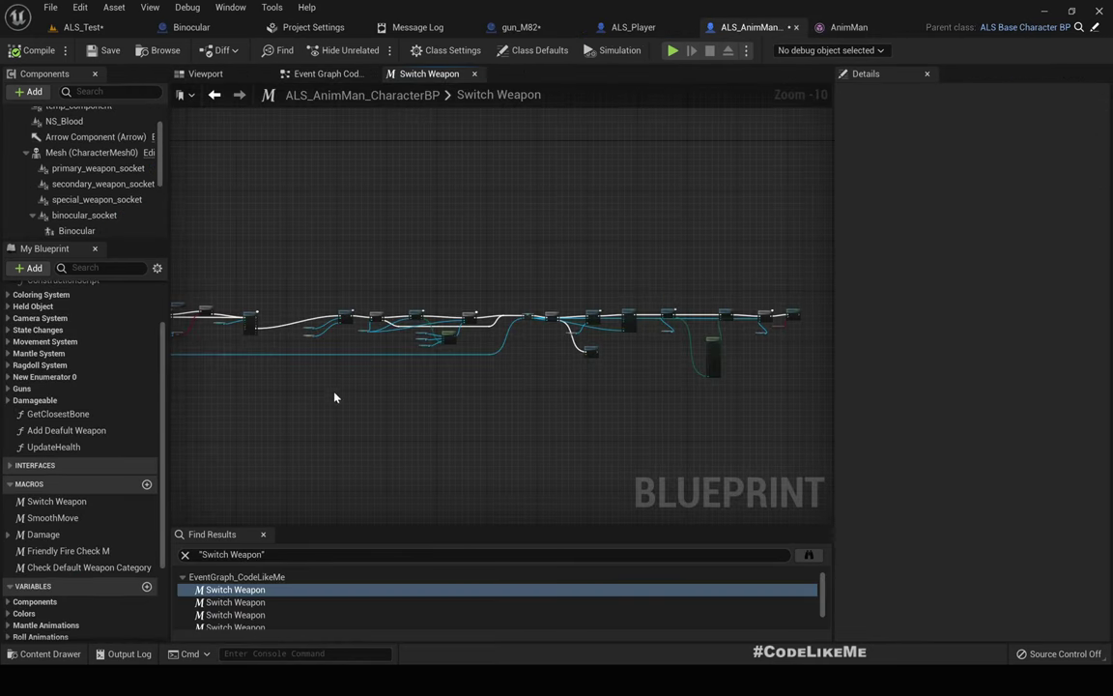
{"action": "right_click_drag", "start_coordinate": [294, 406], "coordinate": [625, 429]}
{"action": "scroll", "coordinate": [584, 375], "scroll_direction": "up", "scroll_amount": 5}
{"action": "right_click_drag", "start_coordinate": [649, 359], "coordinate": [172, 344]}
{"action": "scroll", "coordinate": [524, 328], "scroll_direction": "up", "scroll_amount": 5}
{"action": "right_click_drag", "start_coordinate": [417, 373], "coordinate": [570, 378]}
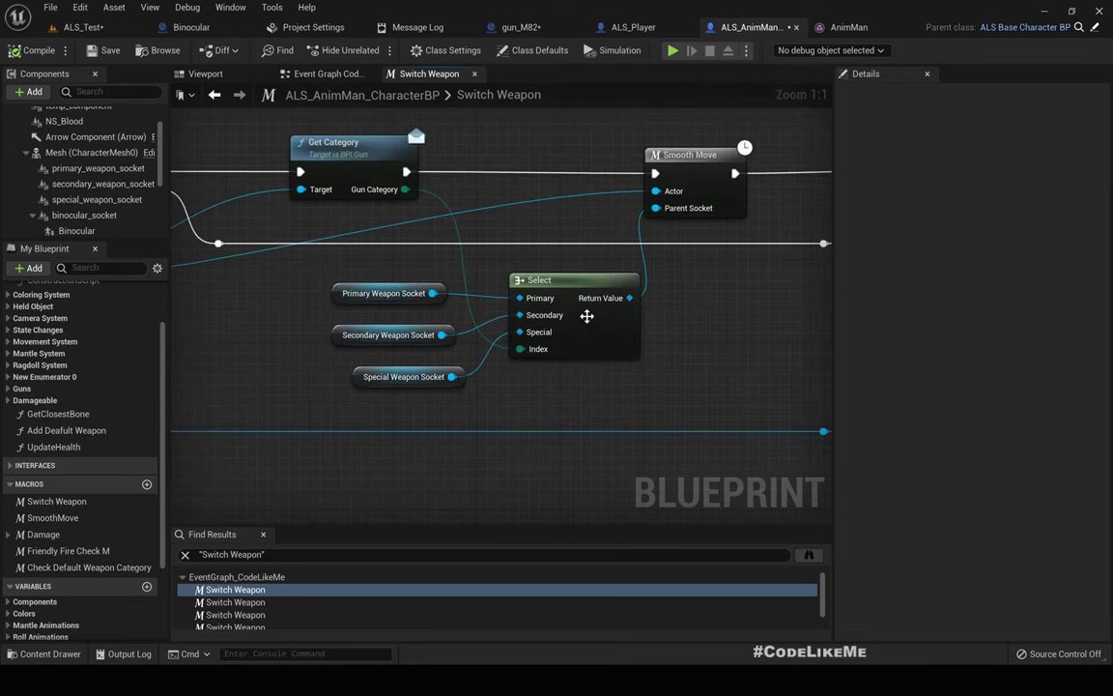
- Align the Primary, Secondary and Special Weapon Socket getters by their right edges beside the Select node
{"action": "left_click", "coordinate": [601, 337]}
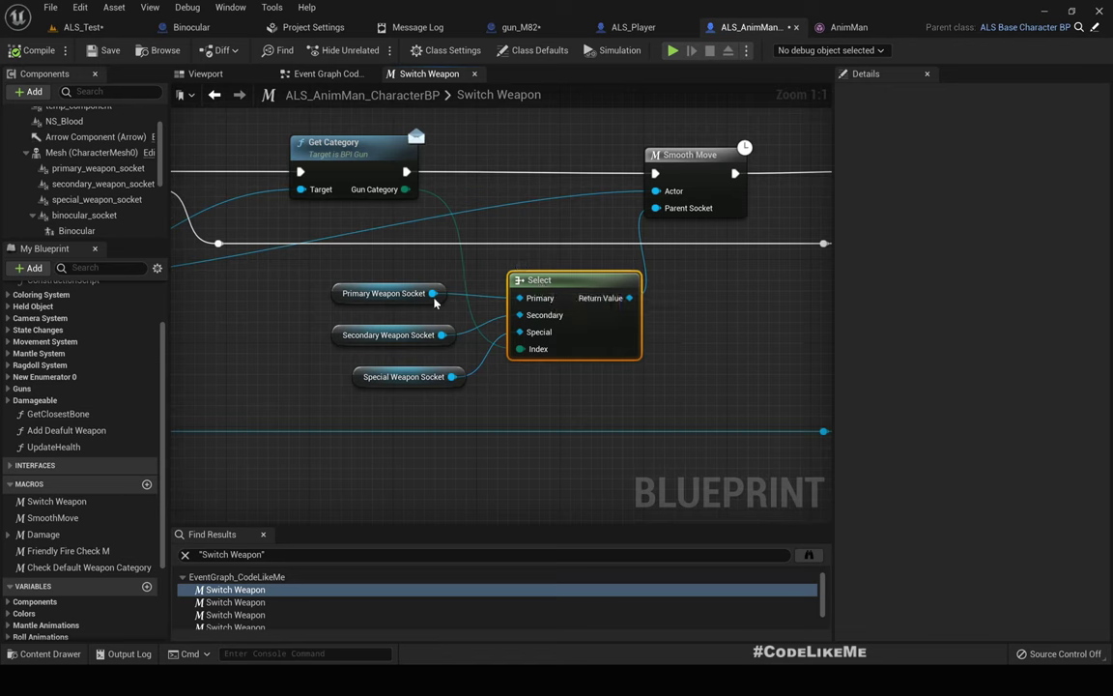
{"action": "left_click", "coordinate": [338, 375]}
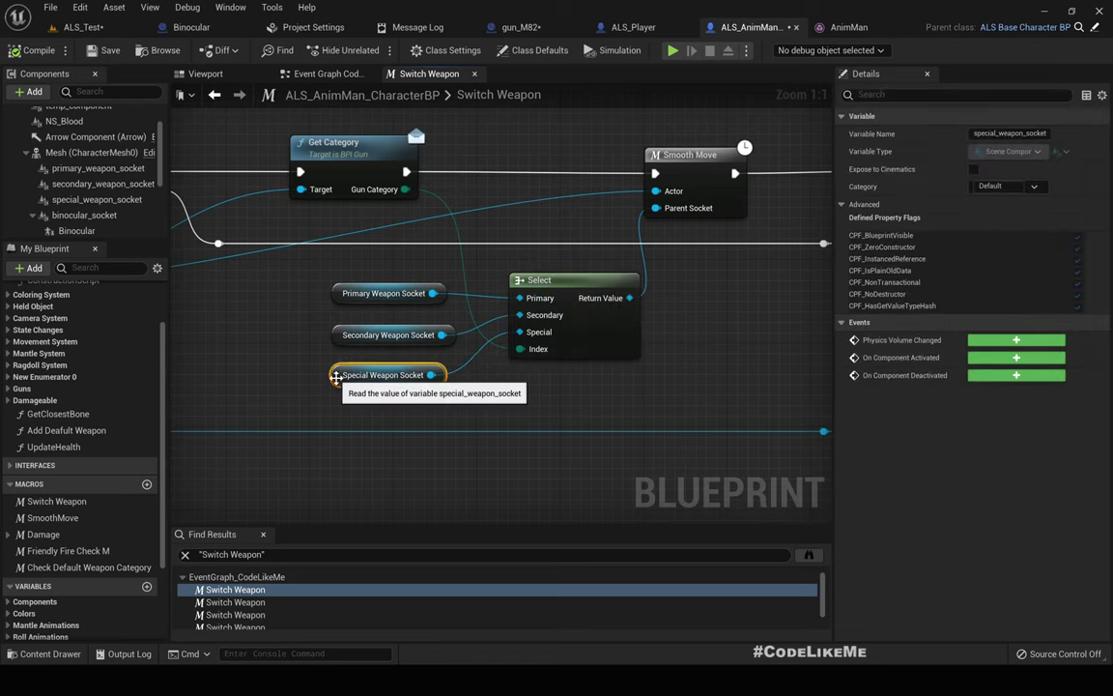
{"action": "left_click_drag", "start_coordinate": [394, 412], "coordinate": [394, 411]}
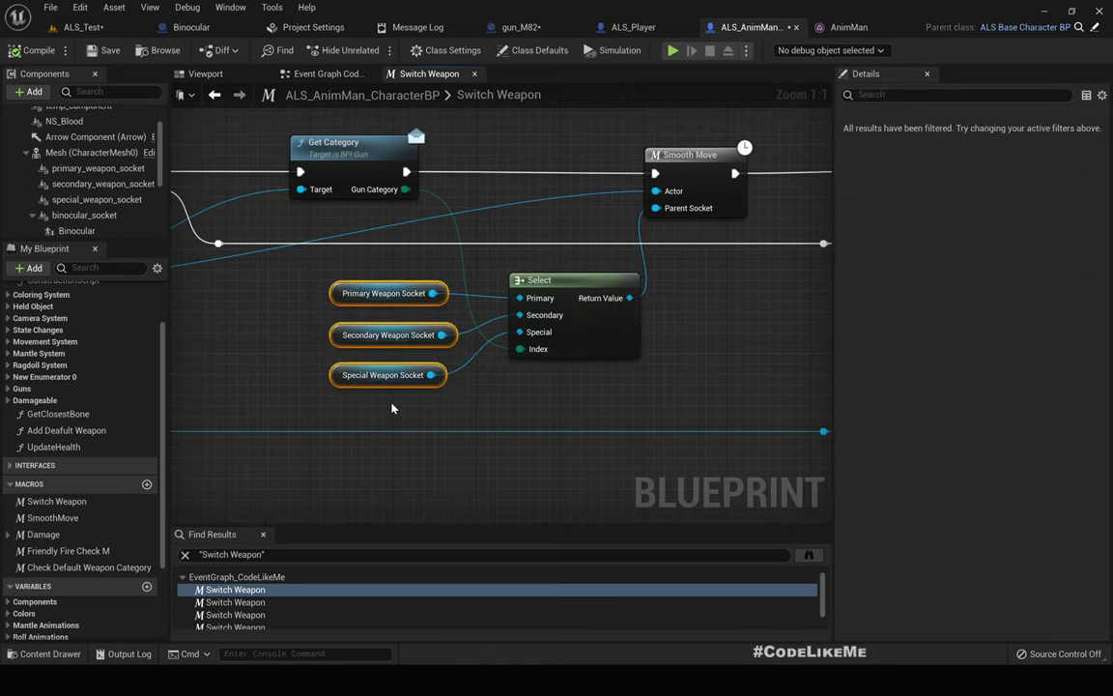
{"action": "key", "text": "shift+d"}
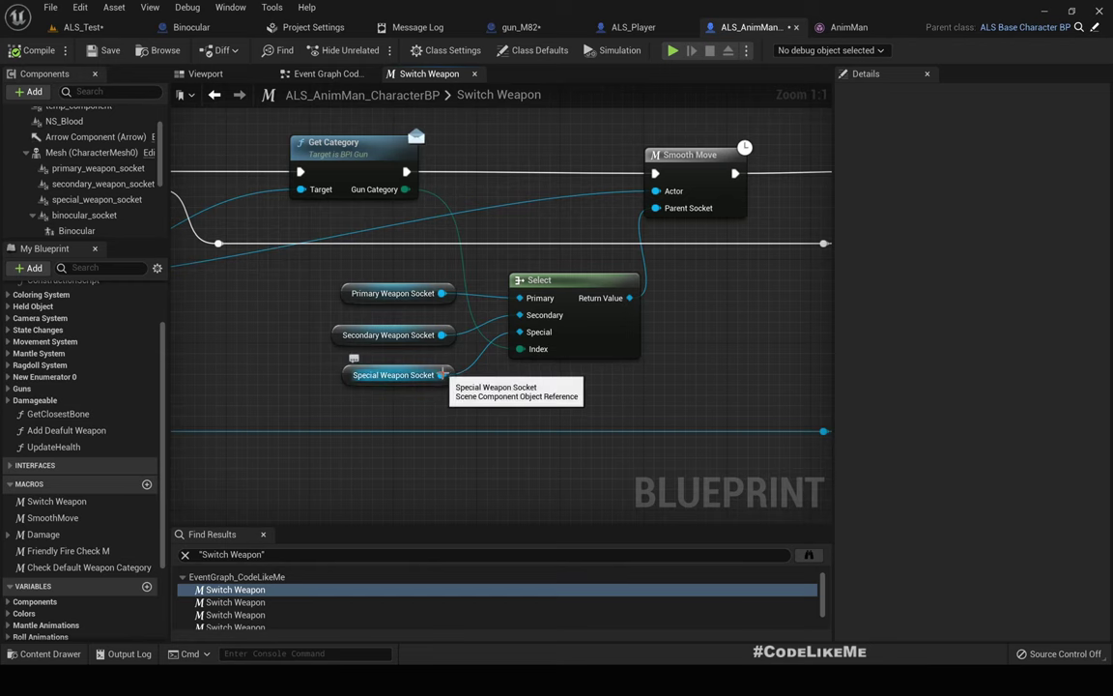
- Inspect the Binocular blueprint's class defaults and check the available Gun Category options, leaving the selection as it is
{"action": "left_click", "coordinate": [182, 29]}
{"action": "scroll", "coordinate": [1010, 387], "scroll_direction": "up", "scroll_amount": 3}
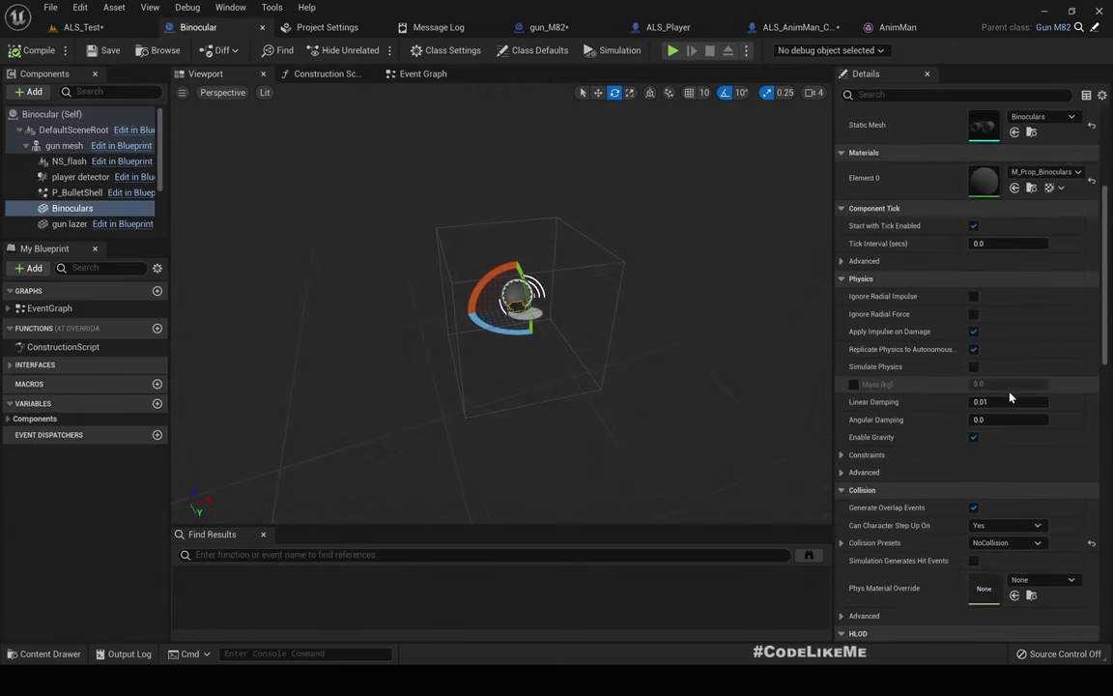
{"action": "scroll", "coordinate": [1010, 396], "scroll_direction": "up", "scroll_amount": 5}
{"action": "left_click", "coordinate": [43, 114]}
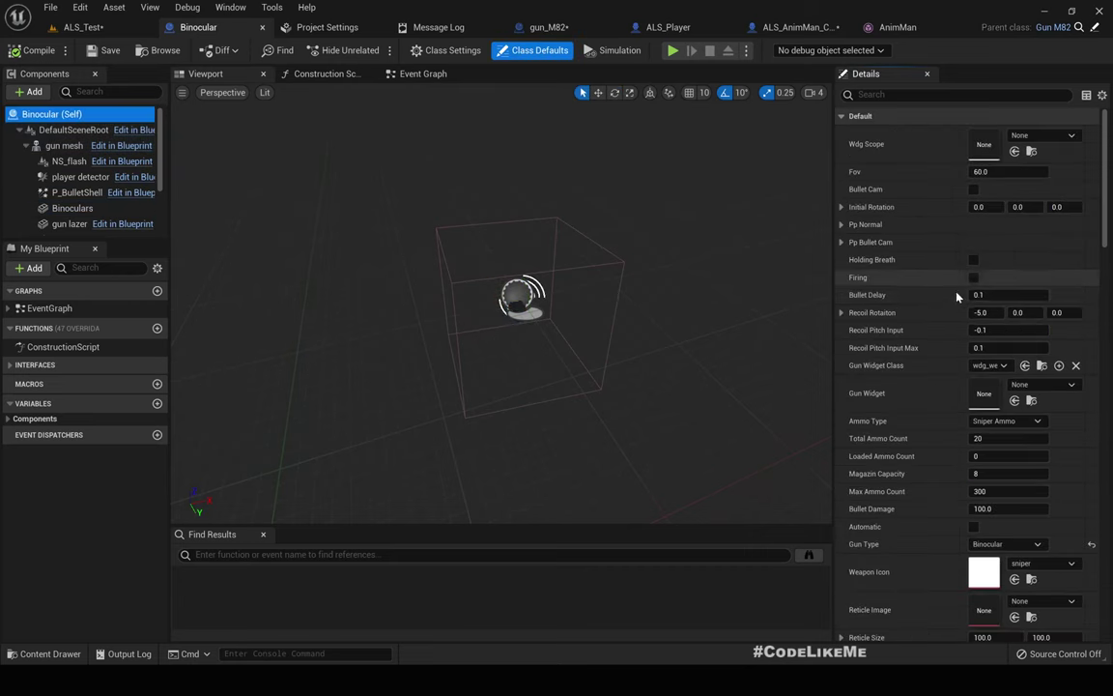
{"action": "scroll", "coordinate": [1059, 442], "scroll_direction": "down", "scroll_amount": 3}
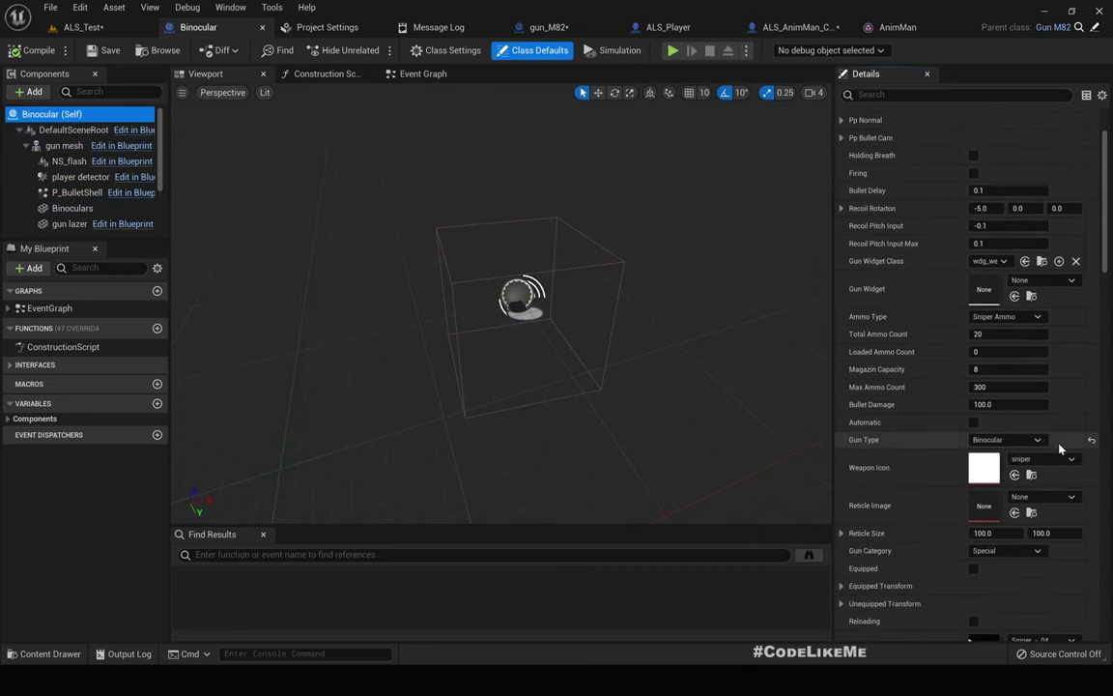
{"action": "left_click", "coordinate": [1034, 551]}
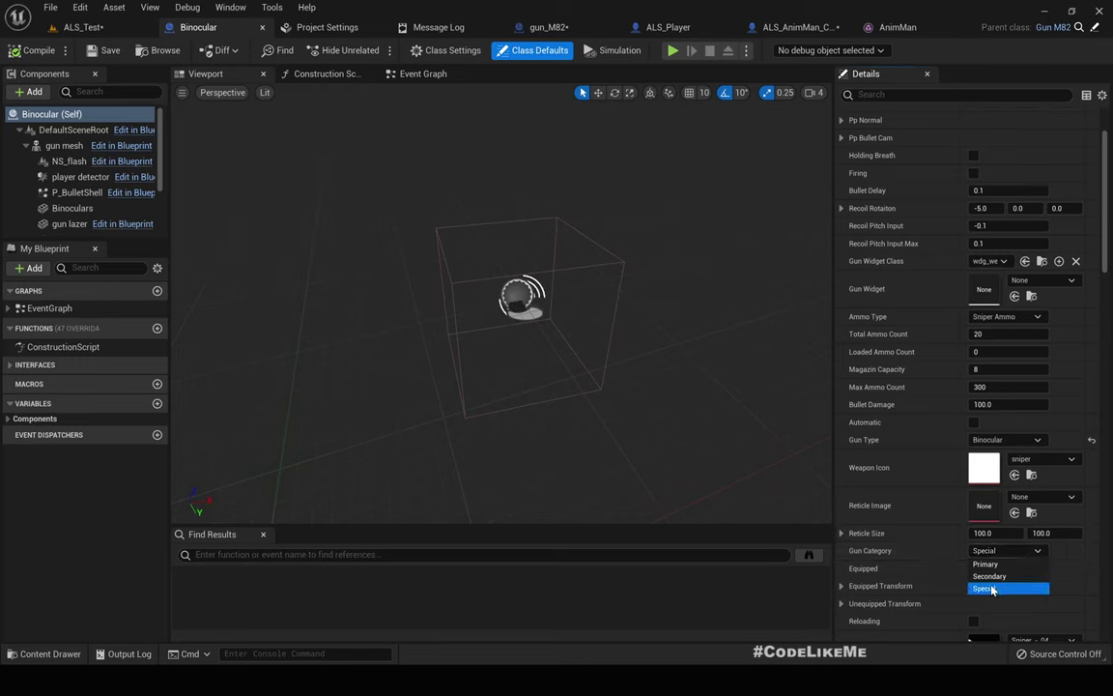
{"action": "left_click", "coordinate": [737, 308]}
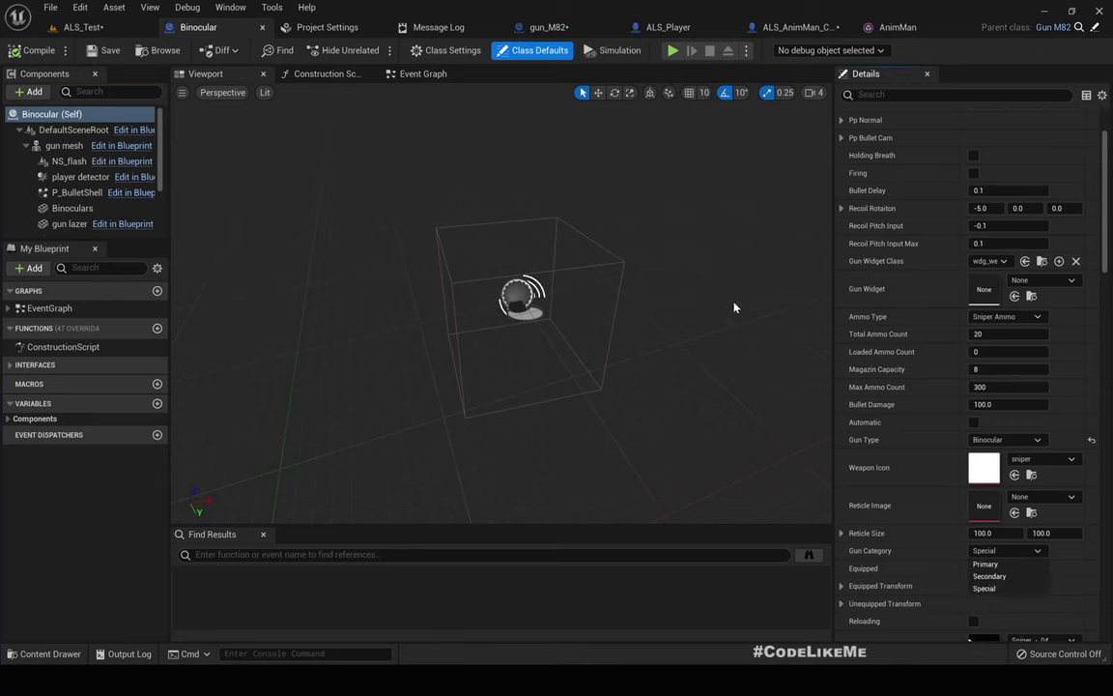
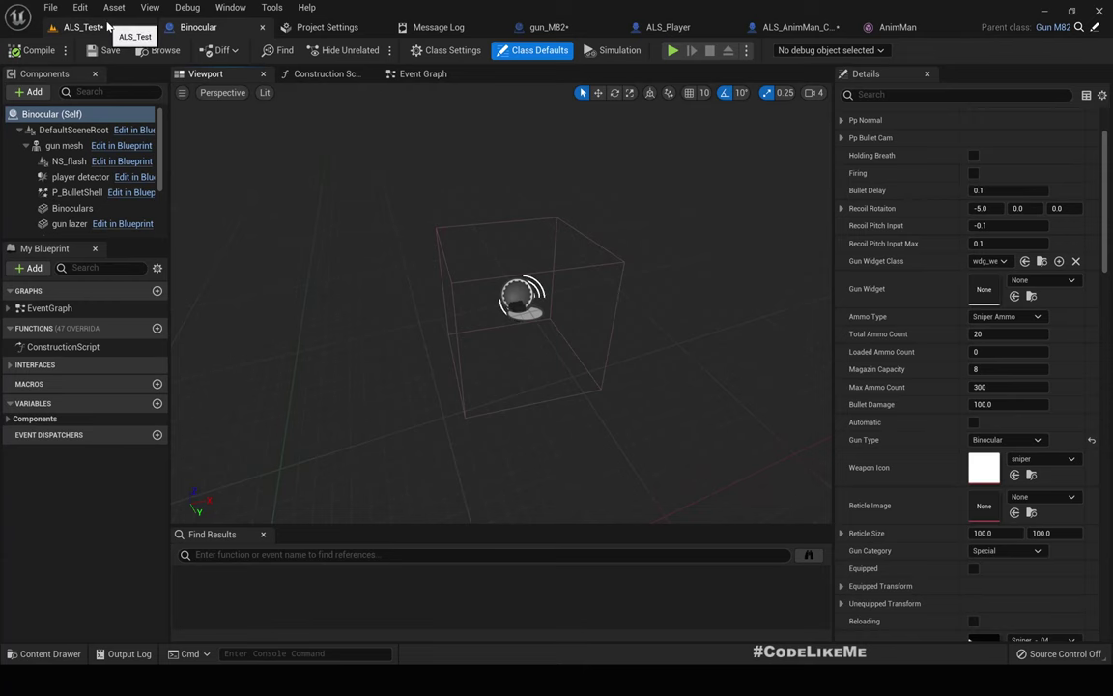
- Add a Binocular enumerator to the GunCategory enumeration in the BP Guns folder and save it
{"action": "left_click", "coordinate": [108, 26]}
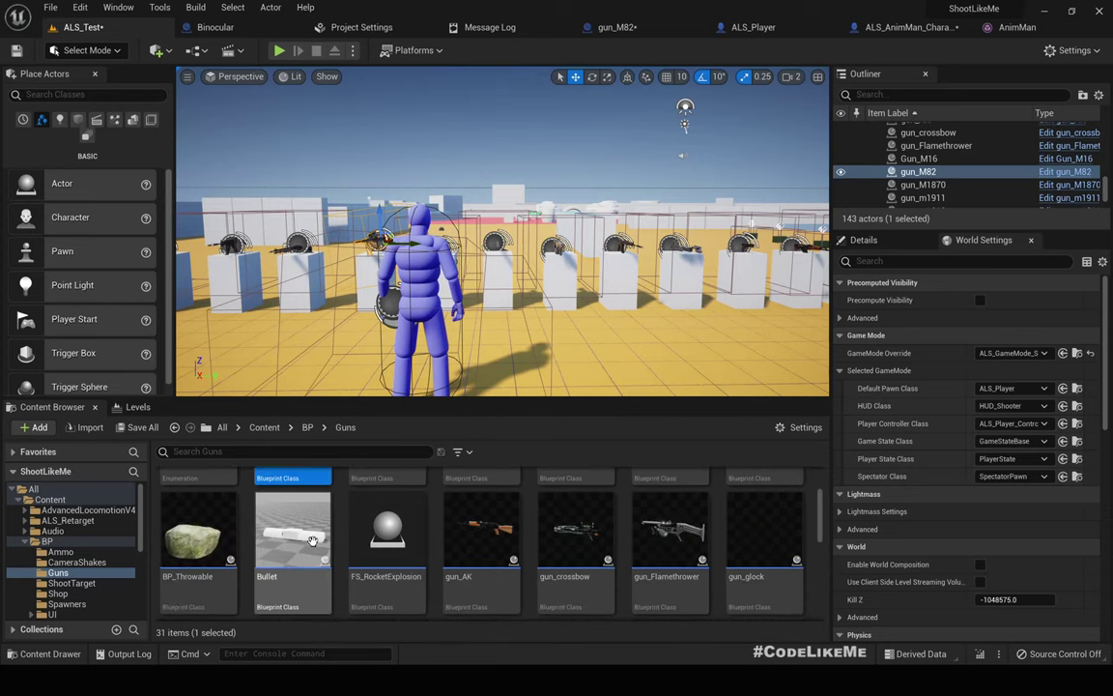
{"action": "scroll", "coordinate": [312, 539], "scroll_direction": "down", "scroll_amount": 5}
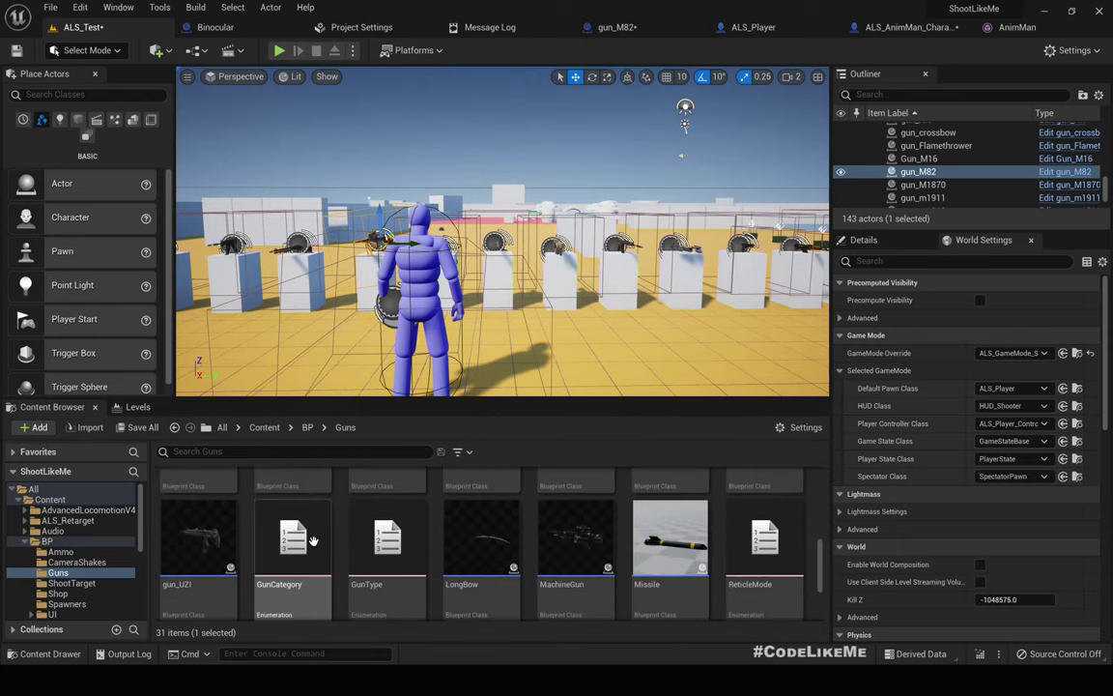
{"action": "double_click", "coordinate": [299, 536]}
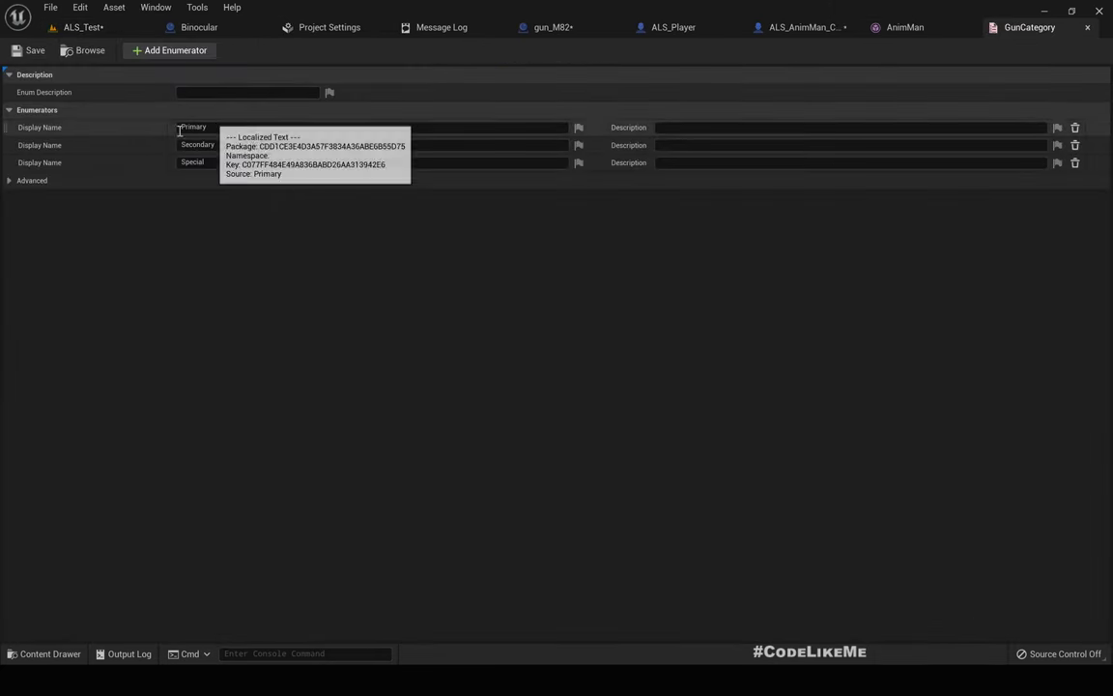
{"action": "left_click", "coordinate": [163, 50]}
{"action": "left_click", "coordinate": [265, 180]}
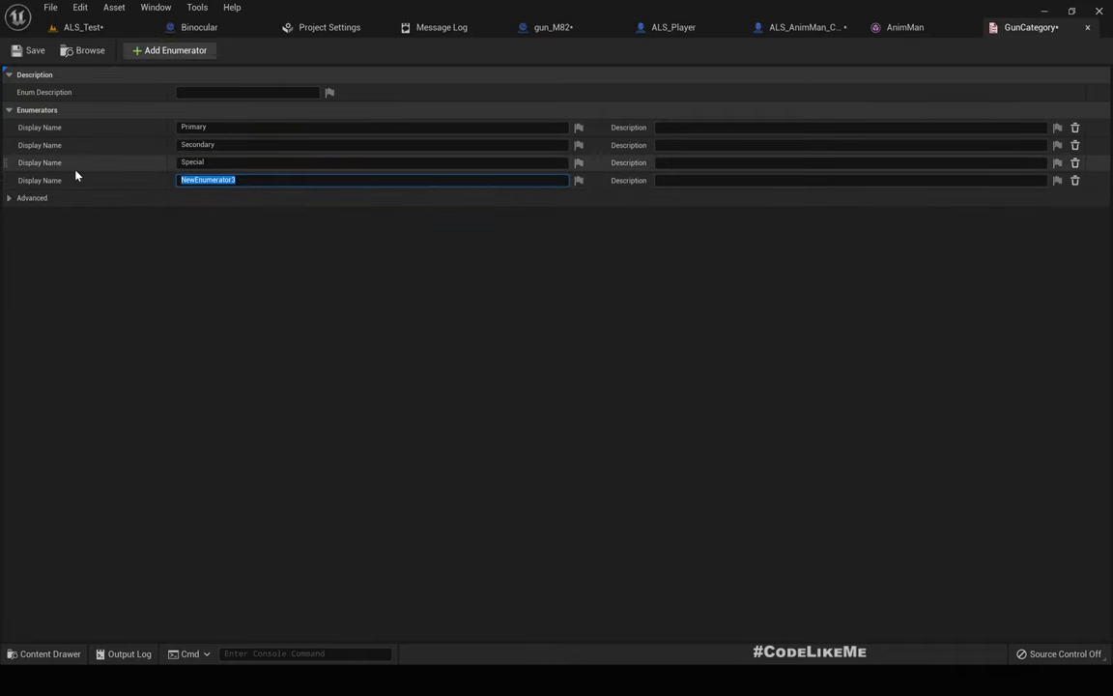
{"action": "type", "text": "Binocular"}
{"action": "key", "text": "Return"}
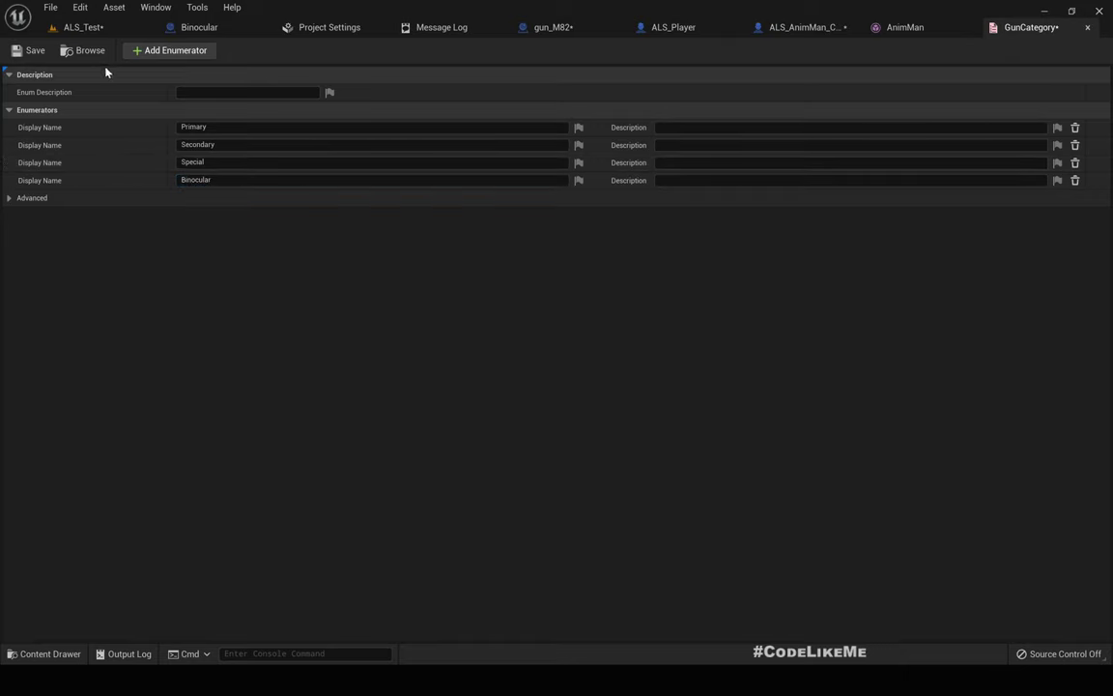
{"action": "left_click", "coordinate": [29, 50]}
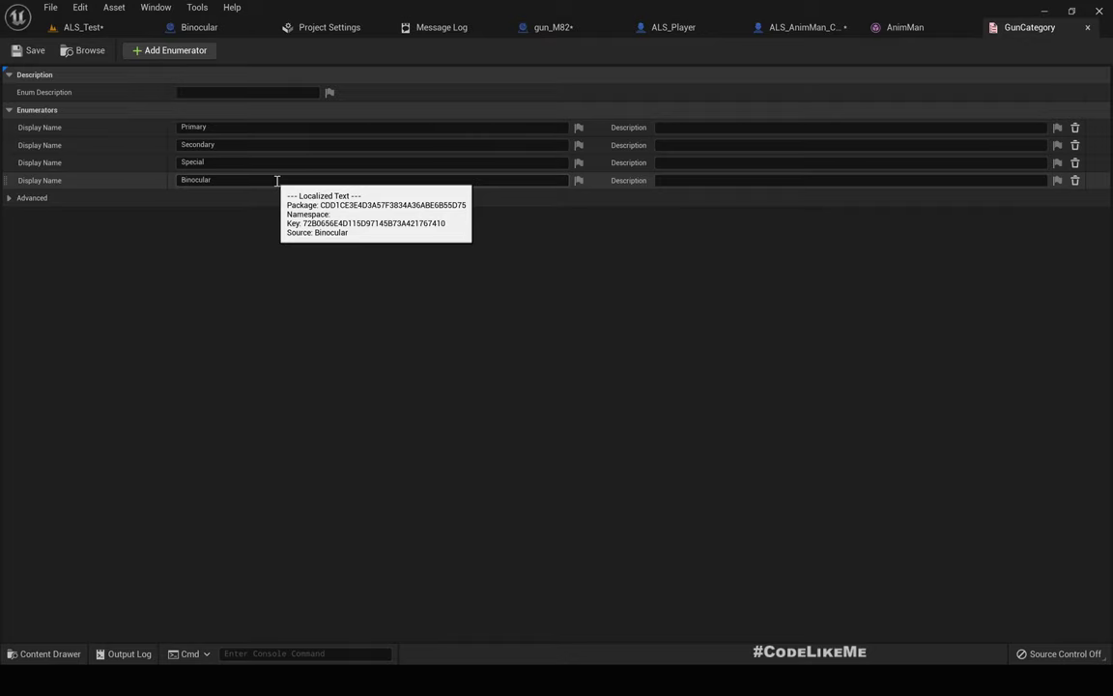
- In the character's Switch Weapon macro, add a Binocular Socket getter and connect it to the Select node's Binocular option
{"action": "left_click", "coordinate": [798, 32]}
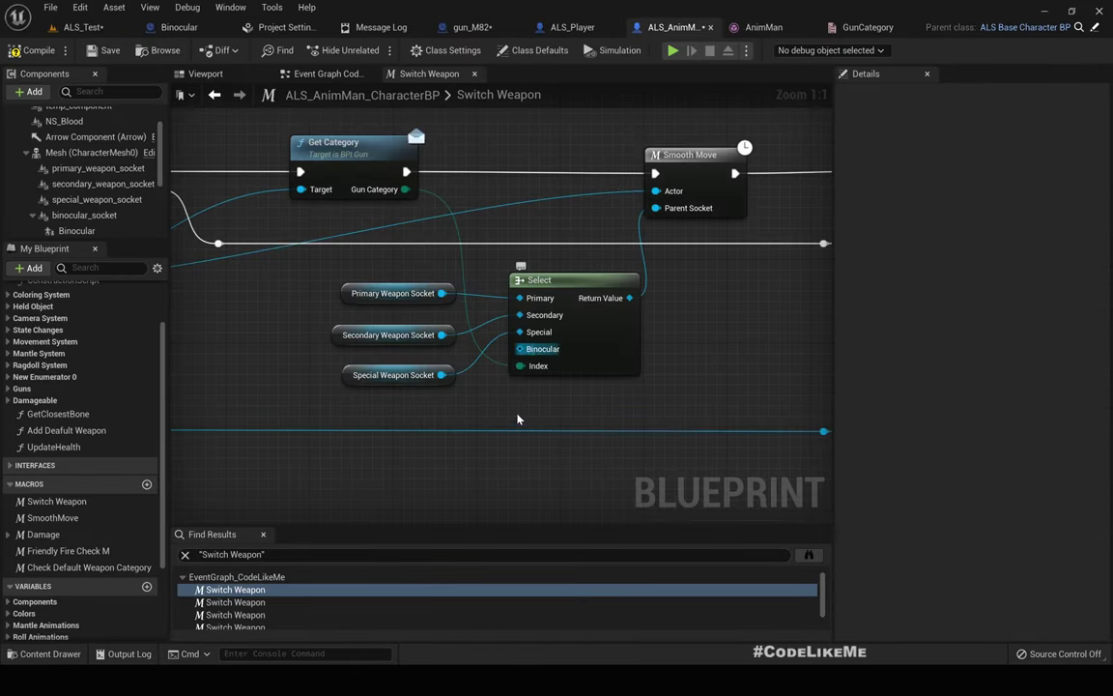
{"action": "right_click_drag", "start_coordinate": [517, 419], "coordinate": [517, 386]}
{"action": "left_click_drag", "start_coordinate": [85, 214], "coordinate": [360, 373]}
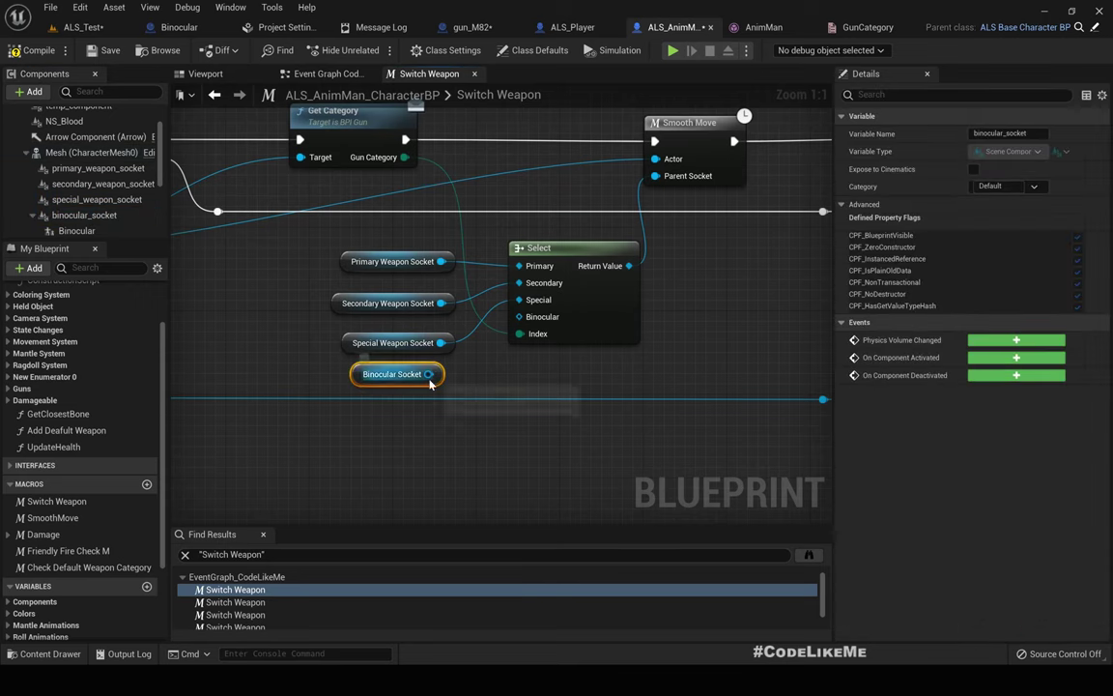
{"action": "left_click_drag", "start_coordinate": [428, 374], "coordinate": [519, 317]}
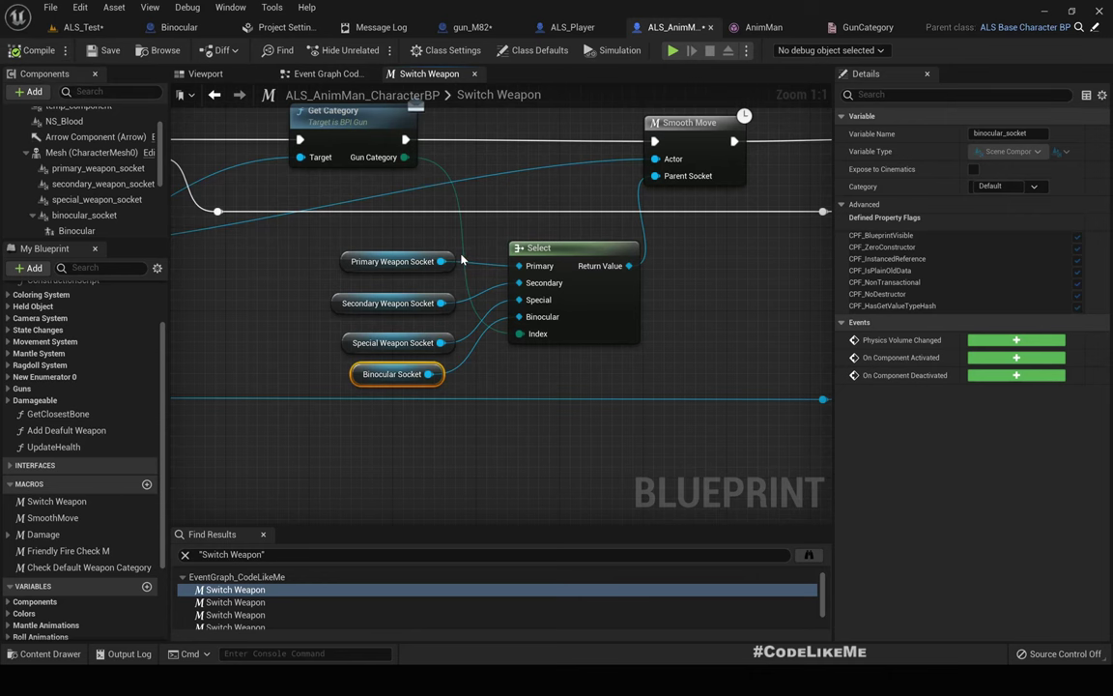
- Play-test the ALS_Test level, equipping the binoculars, aiming through the scope and switching weapons, and stop the session
{"action": "left_click", "coordinate": [83, 27]}
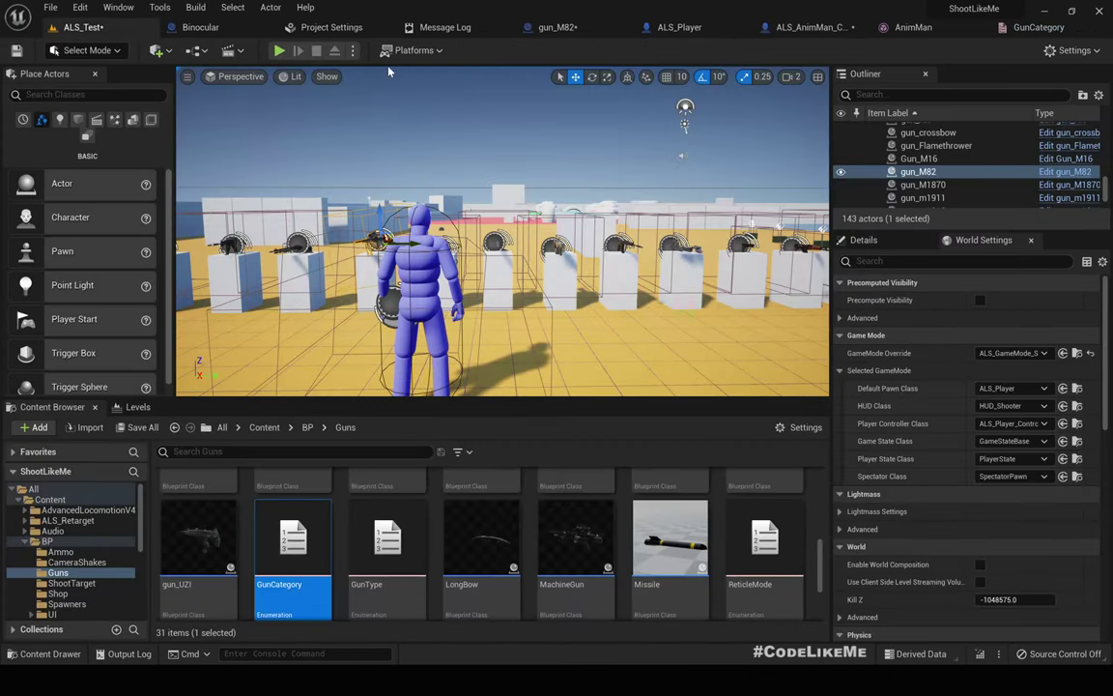
{"action": "left_click", "coordinate": [280, 51]}
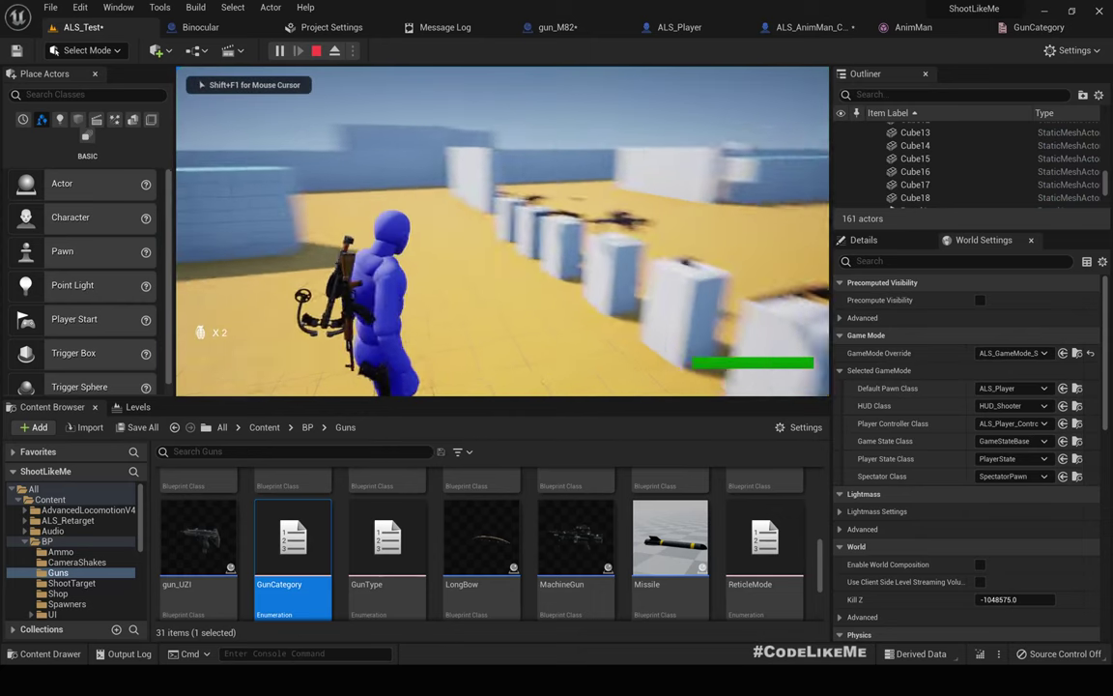
{"action": "key", "text": "1"}
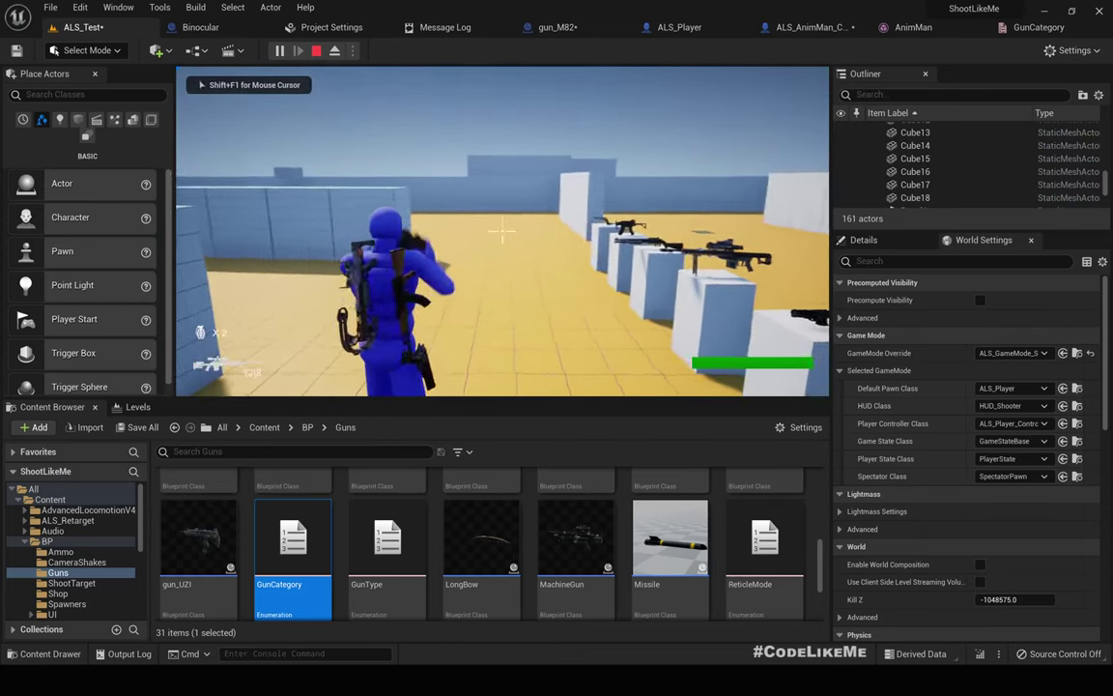
{"action": "right_click", "coordinate": [502, 232]}
{"action": "key", "text": "2"}
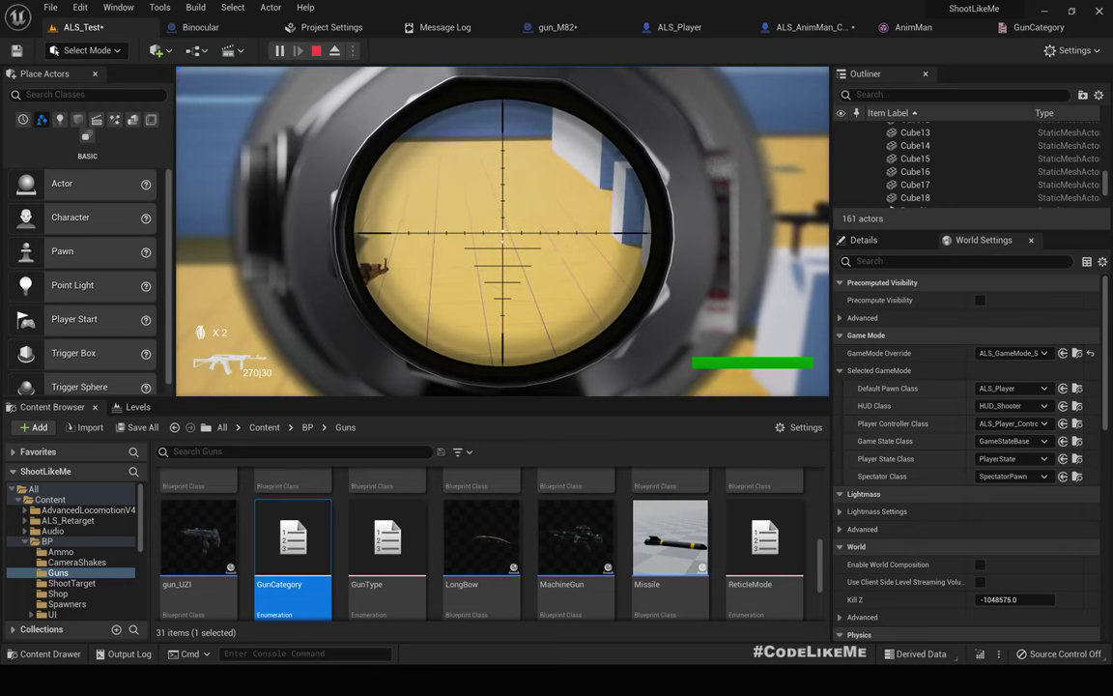
{"action": "key", "text": "Escape"}
- Run the level again with a maximized viewport, aim through the binoculars, switch to the rifle and other weapons, and stop playing
{"action": "right_click_drag", "start_coordinate": [277, 259], "coordinate": [290, 234]}
{"action": "key", "text": "F11"}
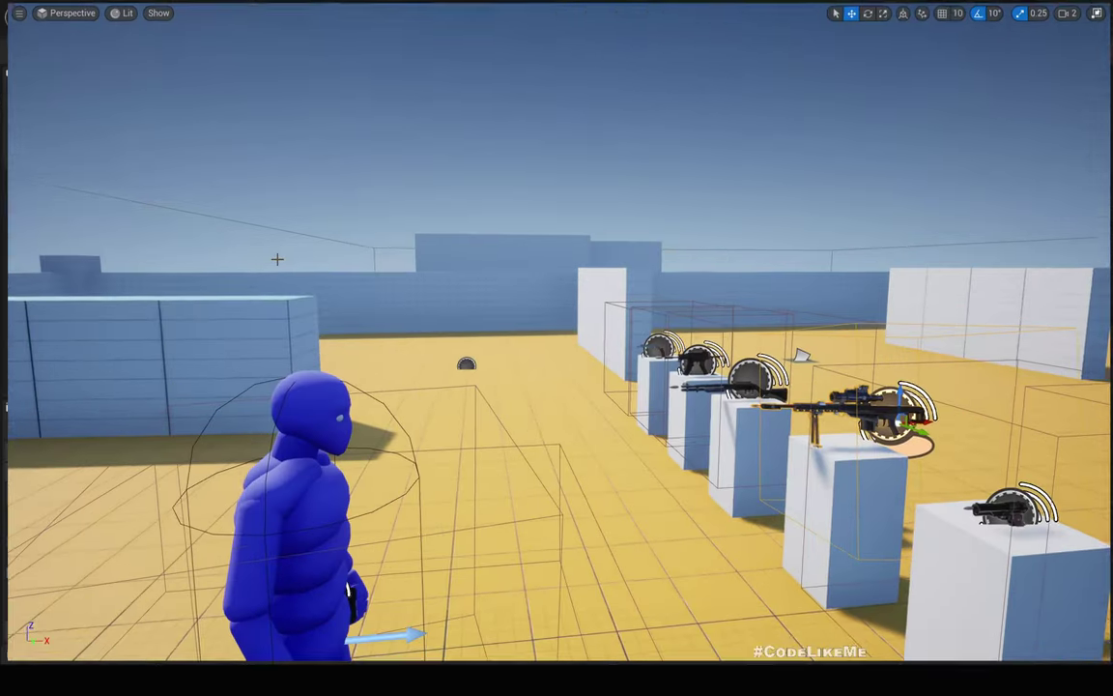
{"action": "key", "text": "alt+p"}
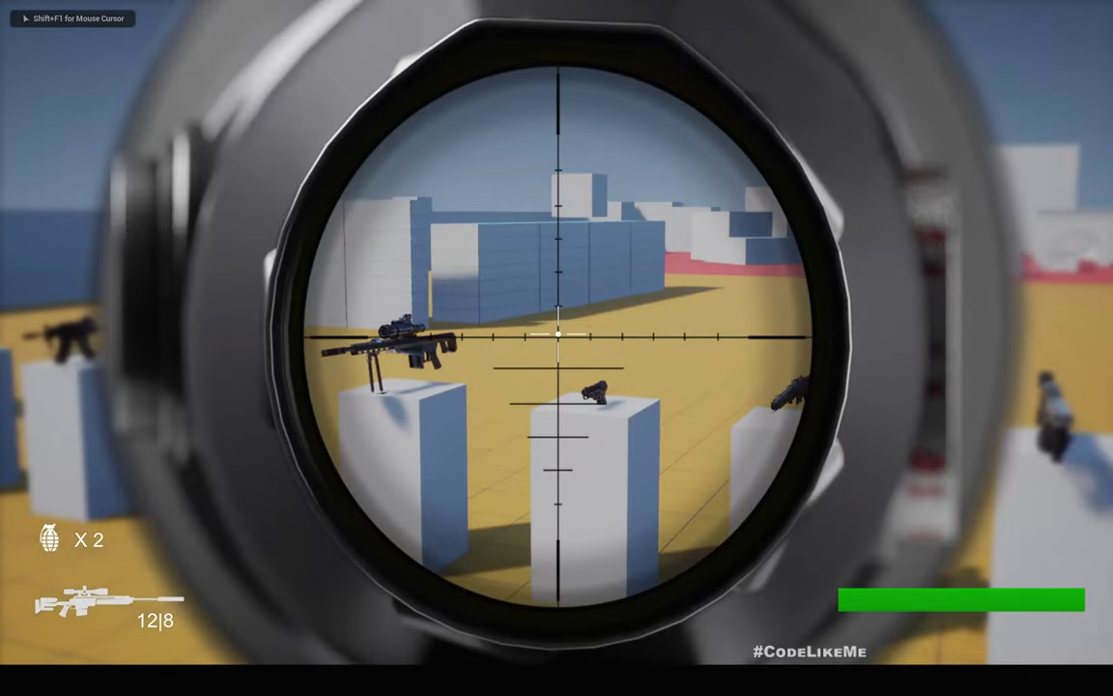
{"action": "right_click_drag", "start_coordinate": [557, 333], "coordinate": [558, 333]}
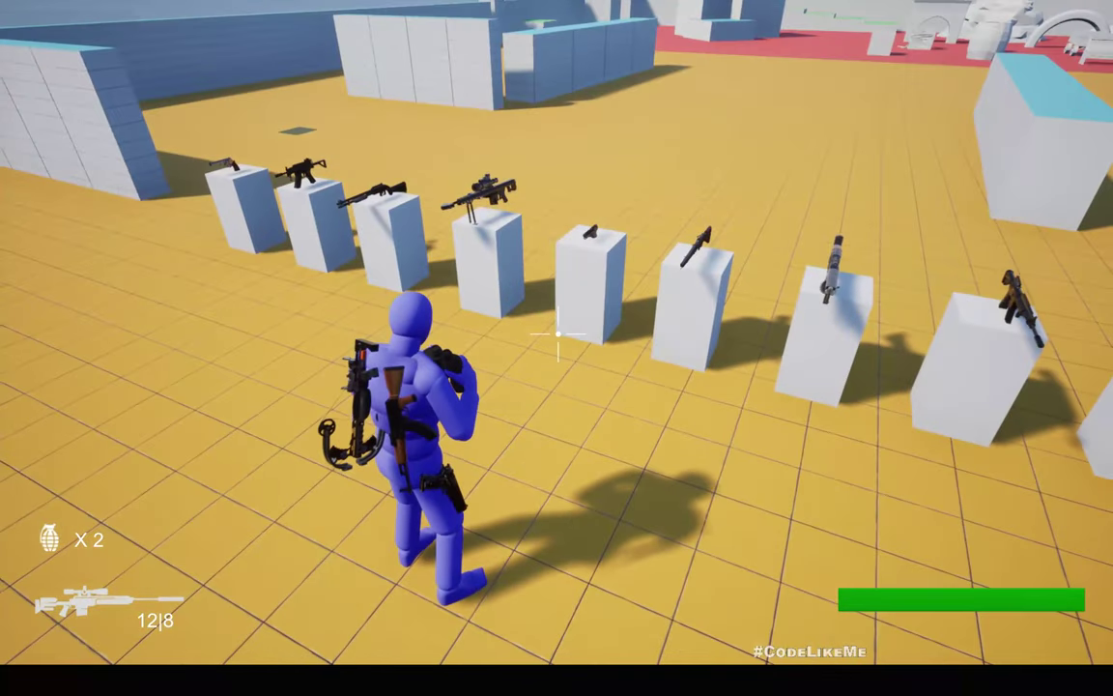
{"action": "key", "text": "1"}
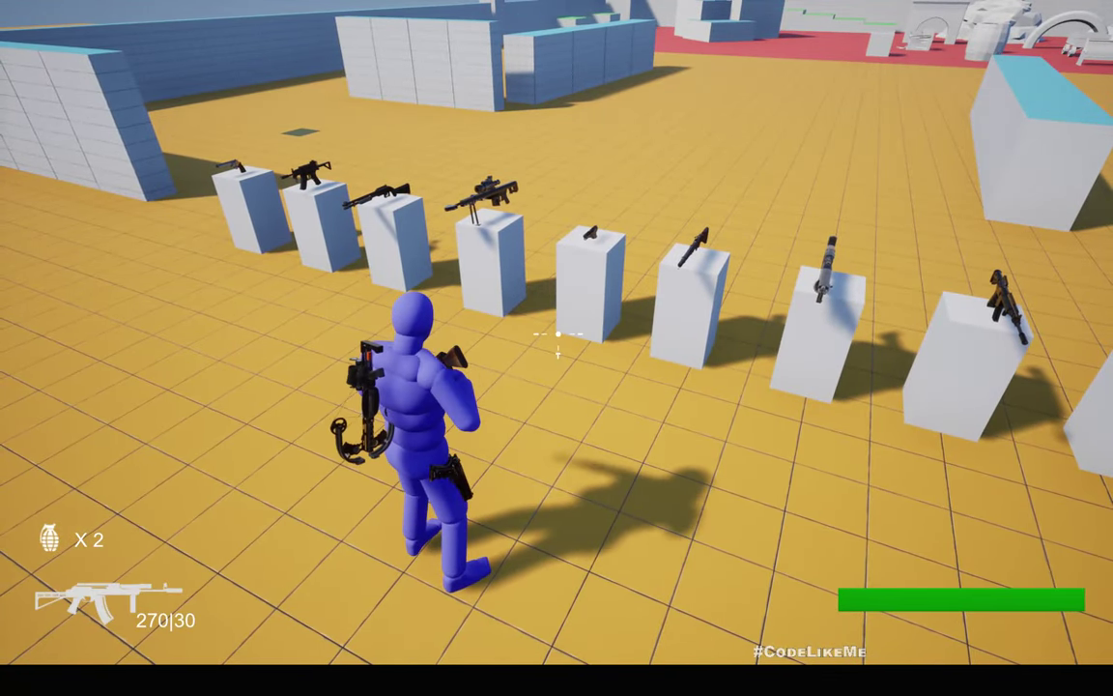
{"action": "key", "text": "3"}
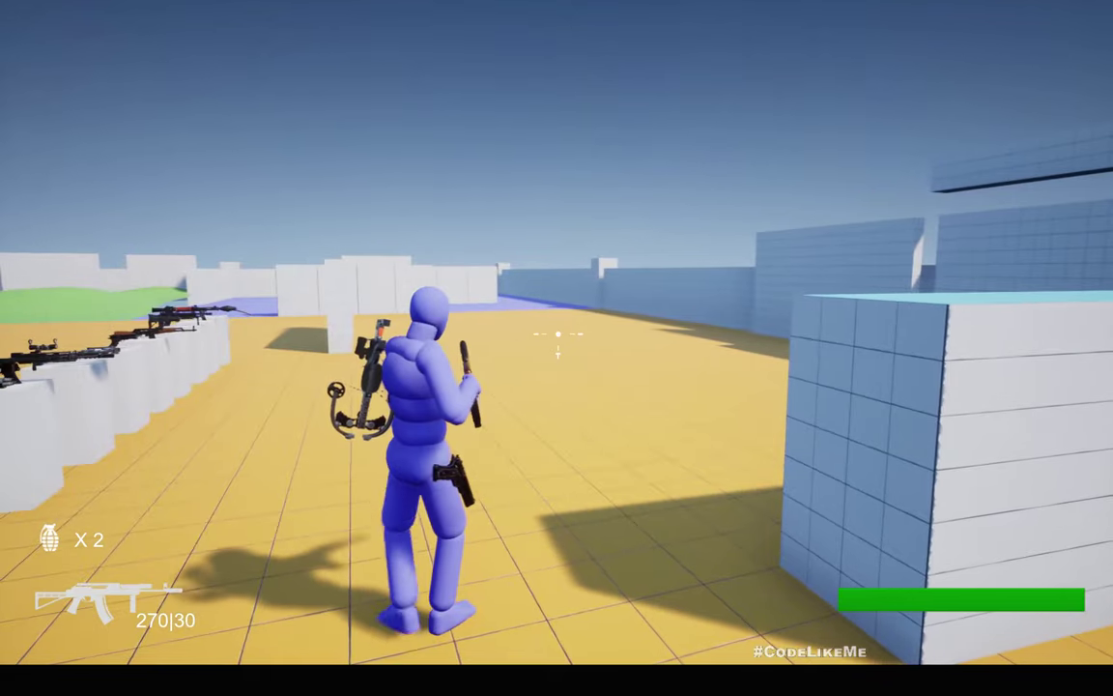
{"action": "key", "text": "Escape"}
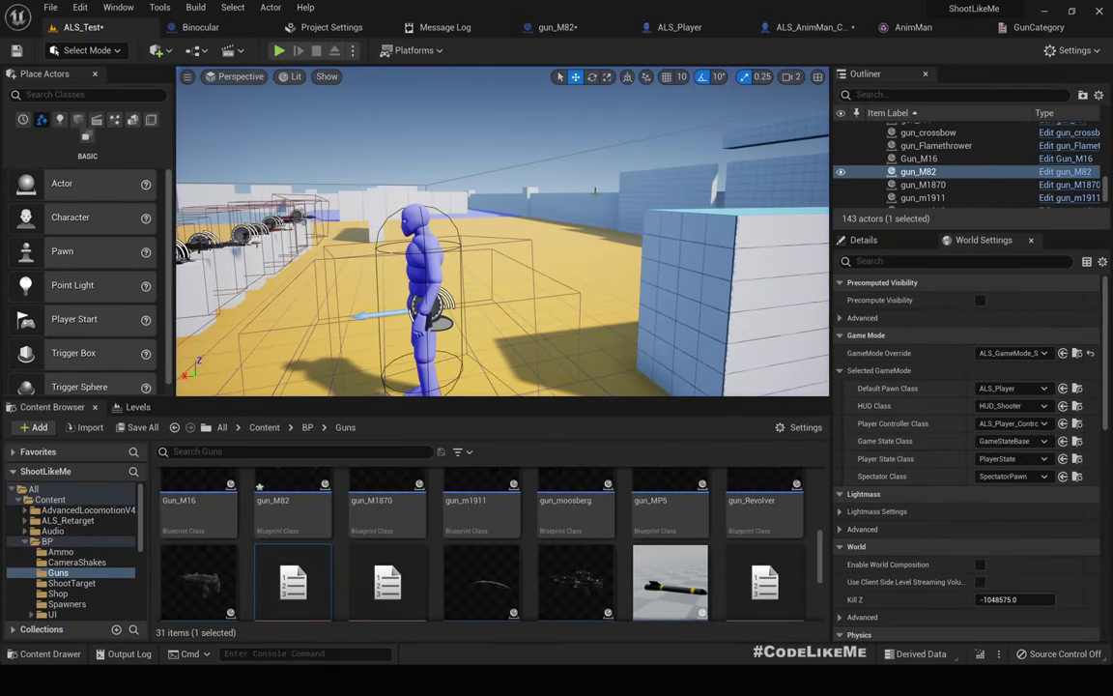
- Compile the Binocular blueprint and move the Binocular Socket getter slightly lower in the character's Switch Weapon graph
{"action": "left_click", "coordinate": [200, 27]}
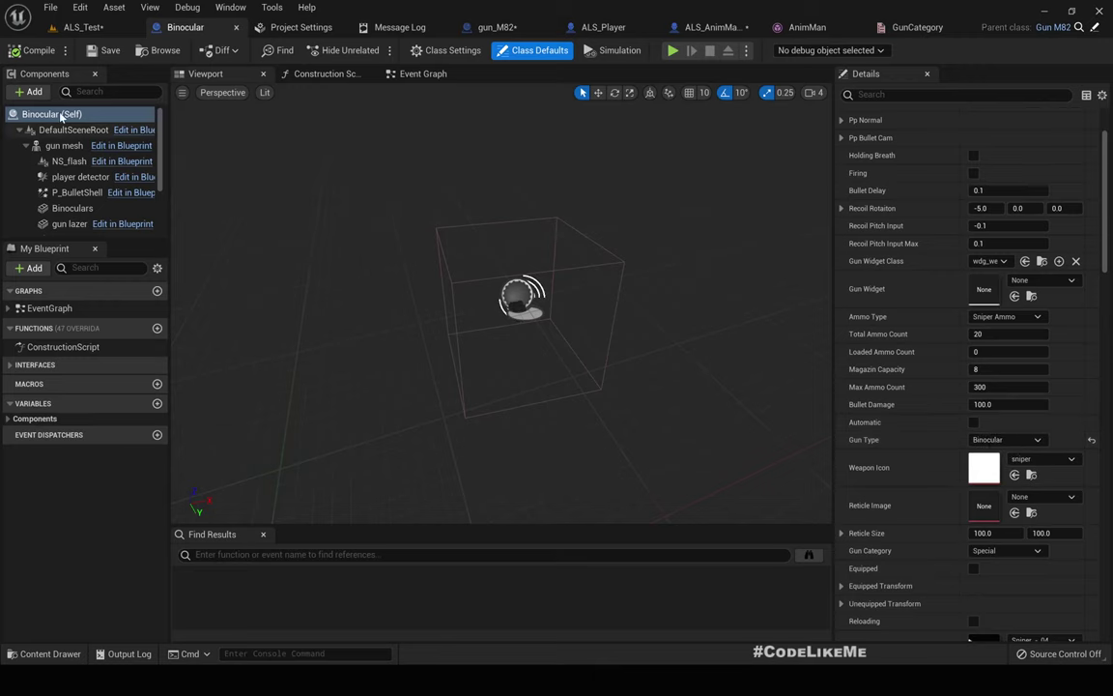
{"action": "left_click", "coordinate": [32, 50]}
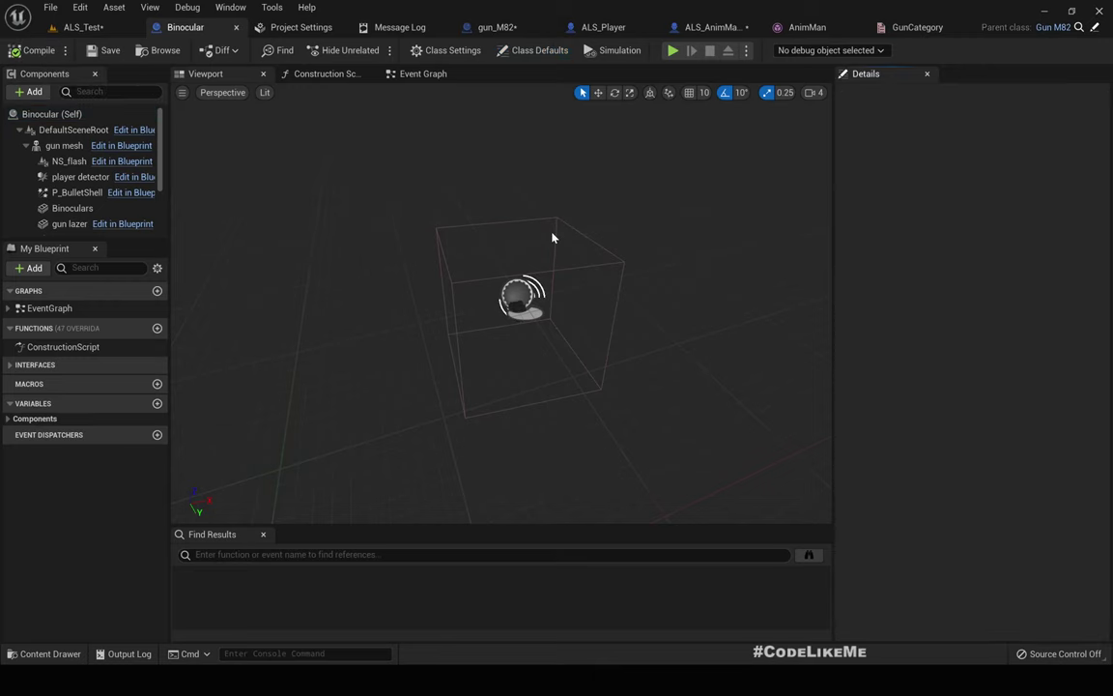
{"action": "left_click", "coordinate": [710, 27]}
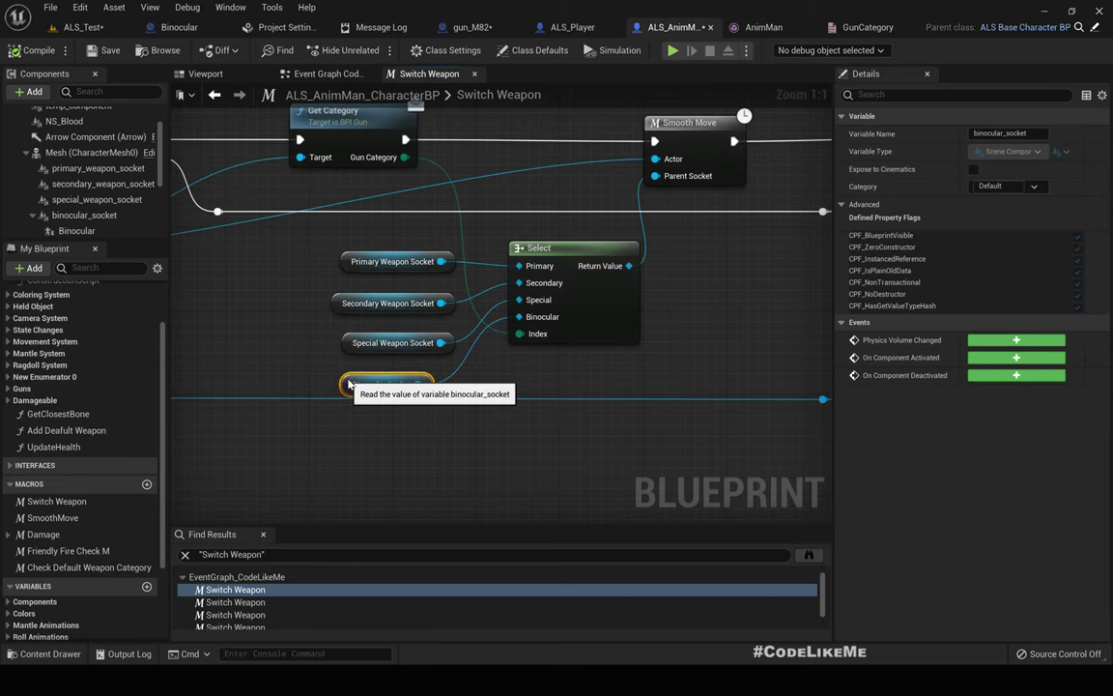
{"action": "left_click_drag", "start_coordinate": [357, 376], "coordinate": [348, 386]}
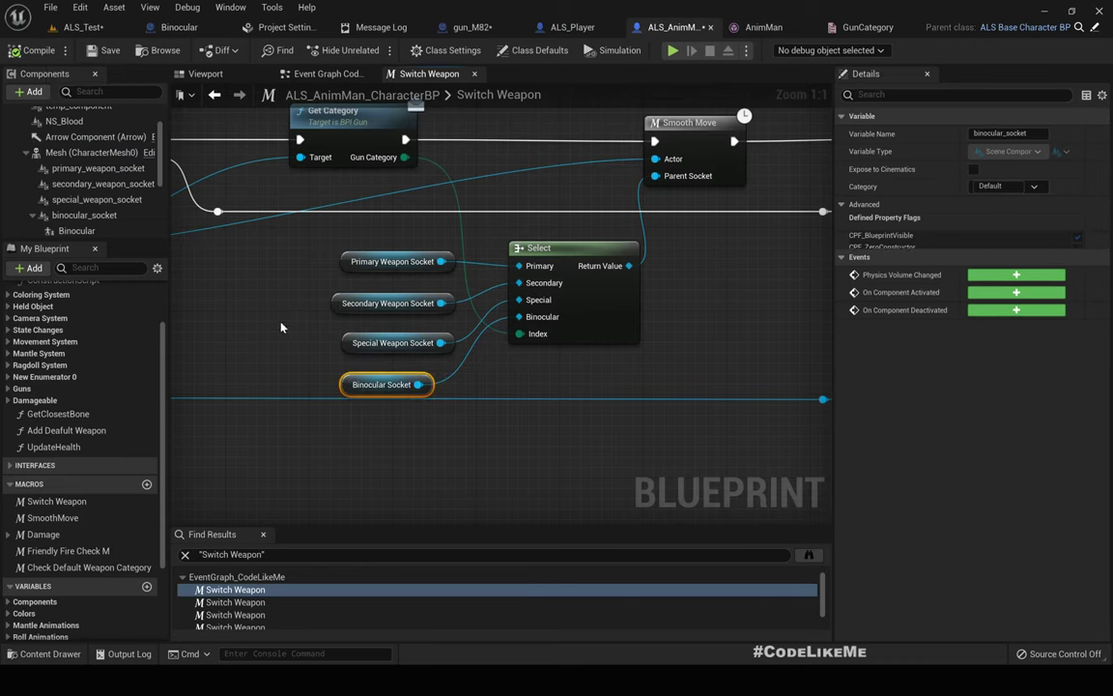
- Examine the Binocular child actor template's default values, including its Gun Category, and the Get Category call in Switch Weapon
{"action": "left_click", "coordinate": [79, 231]}
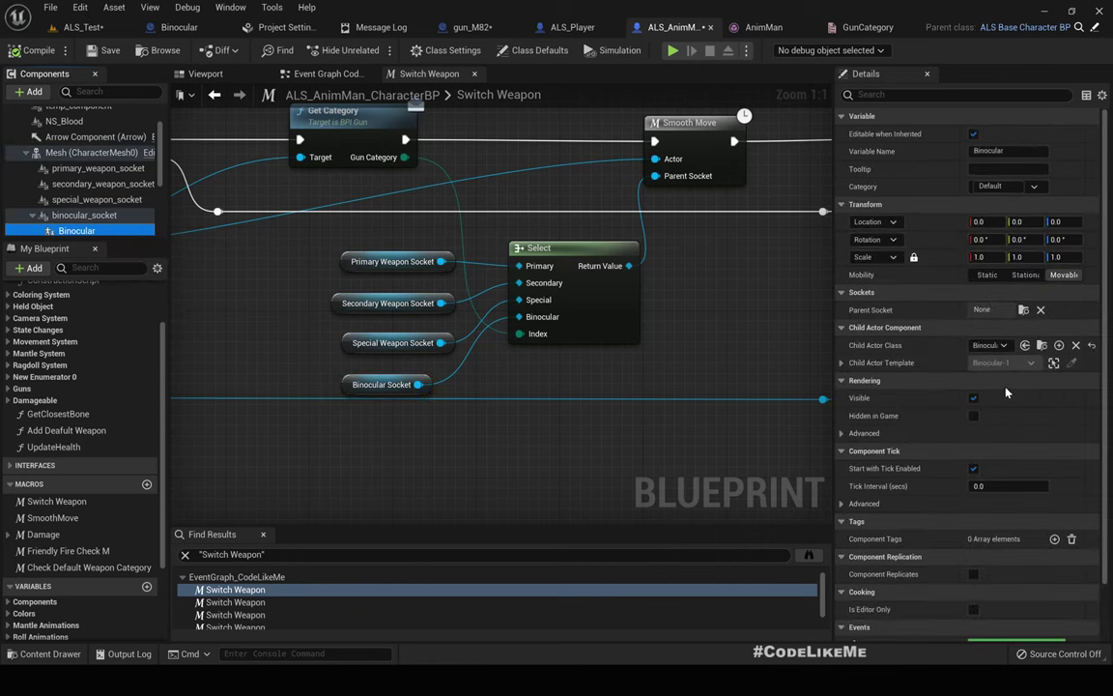
{"action": "left_click", "coordinate": [841, 362]}
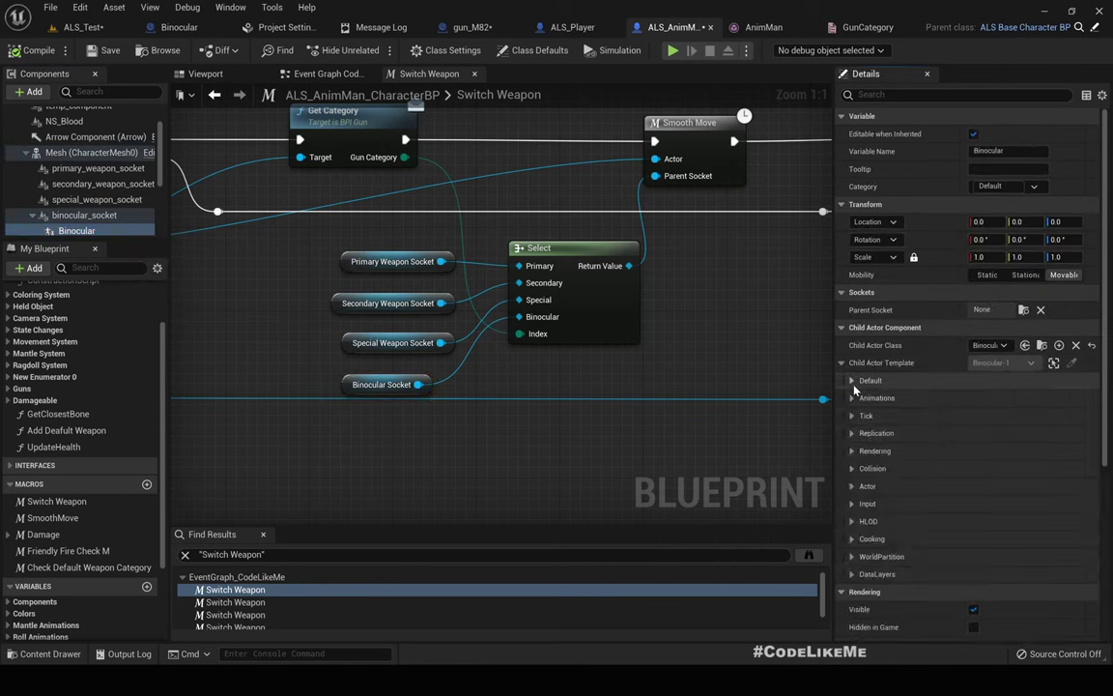
{"action": "left_click", "coordinate": [855, 380]}
{"action": "scroll", "coordinate": [1017, 469], "scroll_direction": "down", "scroll_amount": 4}
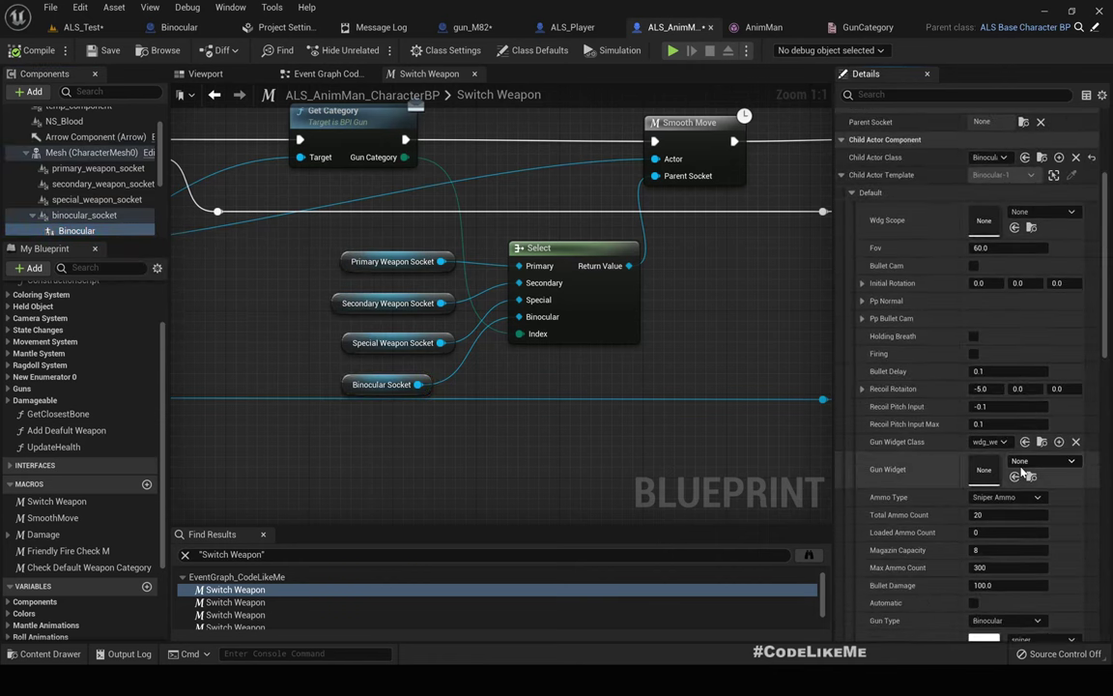
{"action": "scroll", "coordinate": [1021, 471], "scroll_direction": "down", "scroll_amount": 3}
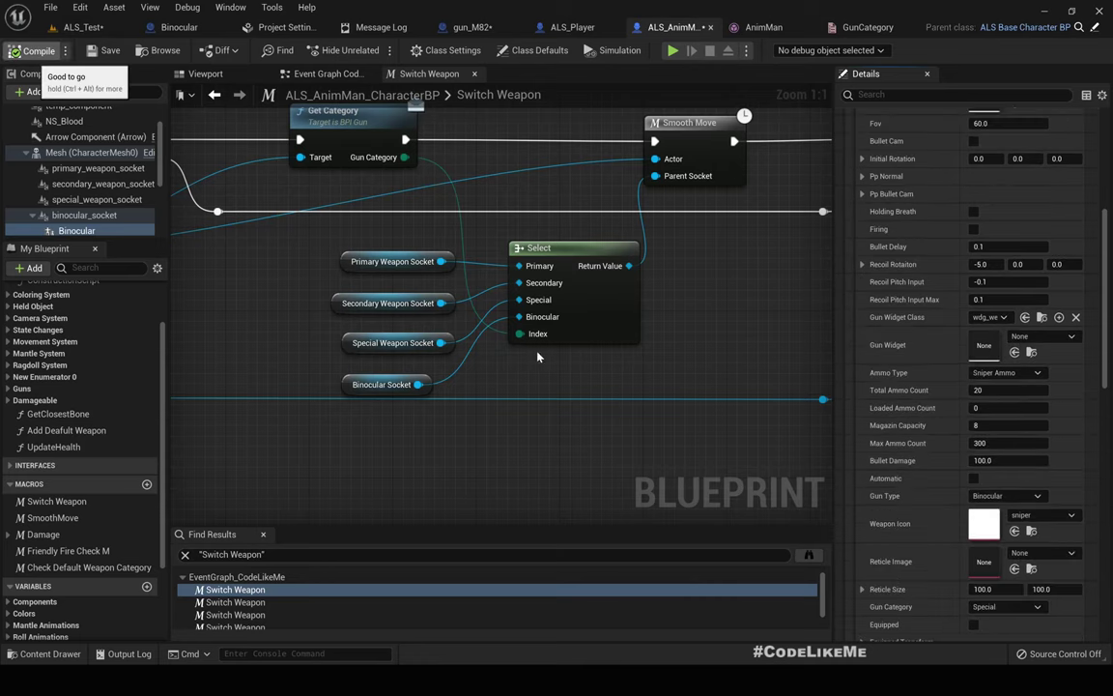
{"action": "right_click_drag", "start_coordinate": [258, 270], "coordinate": [333, 328]}
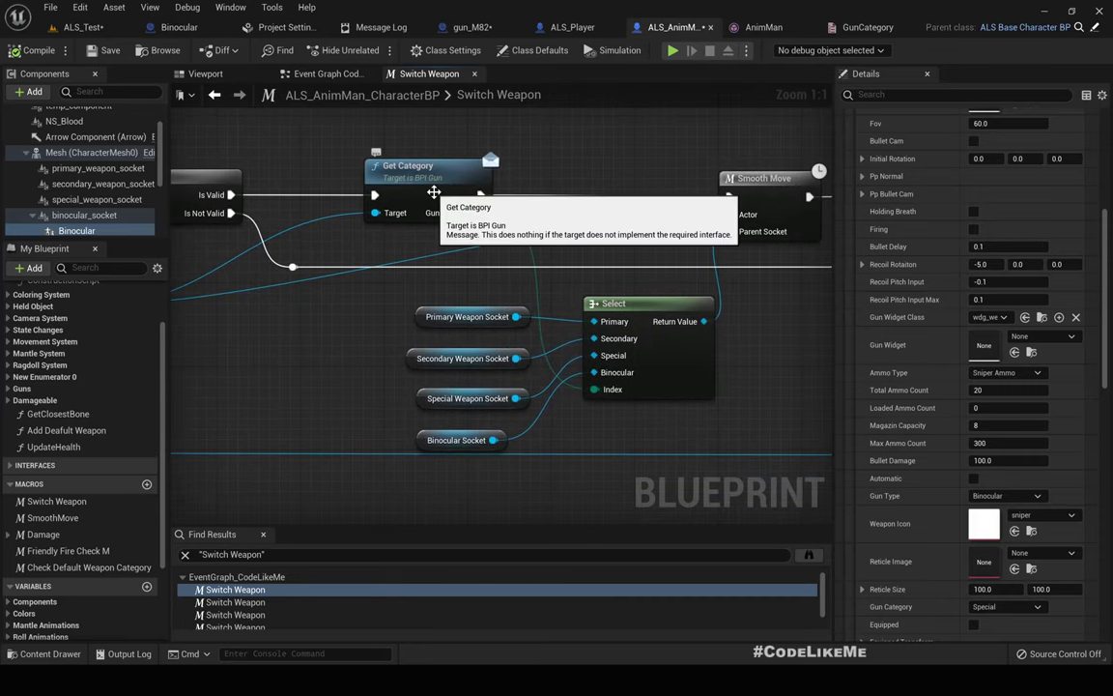
- Open the Binocular's parent blueprint gun_M82 and inspect its Get Category interface function
{"action": "left_click", "coordinate": [178, 27]}
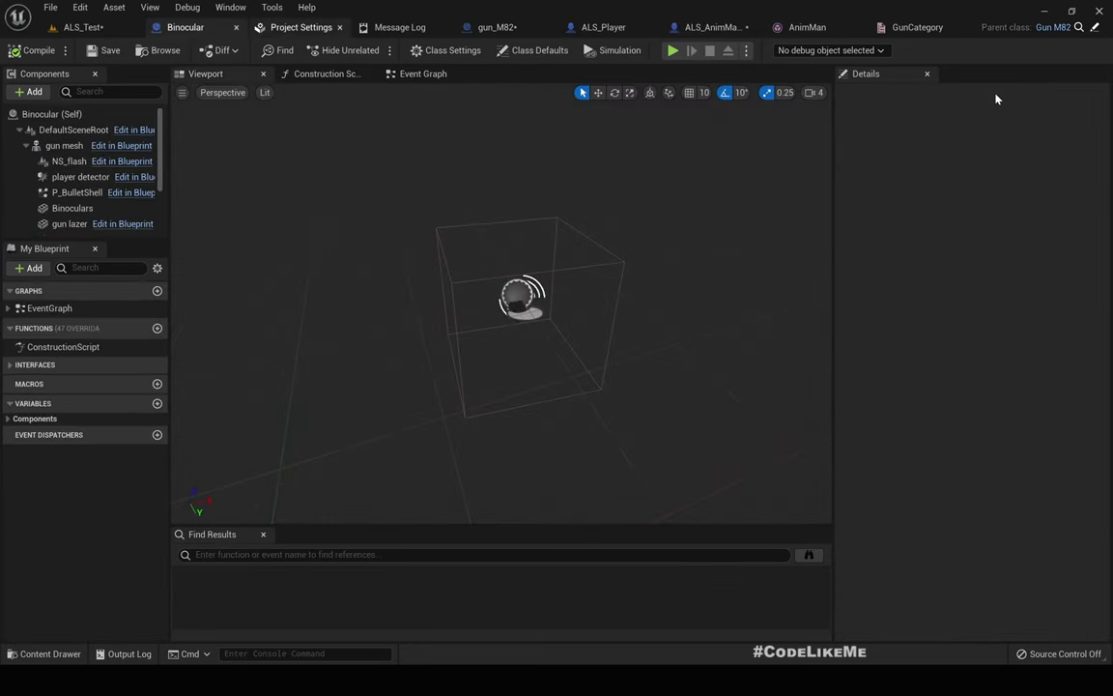
{"action": "left_click", "coordinate": [1094, 28]}
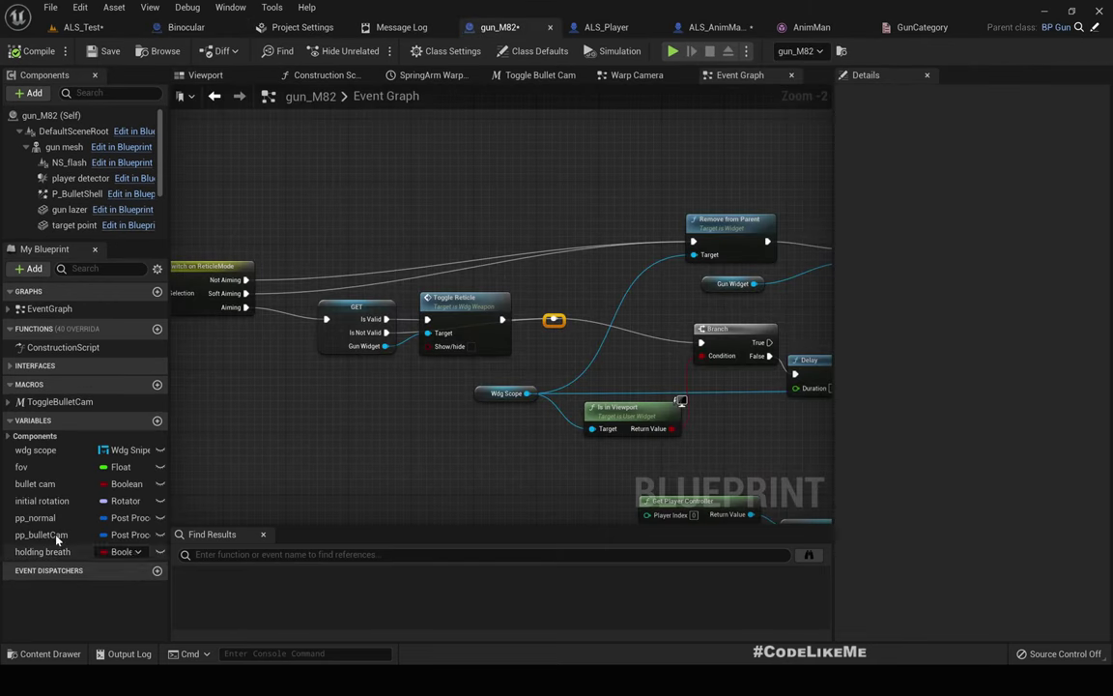
{"action": "left_click", "coordinate": [13, 367]}
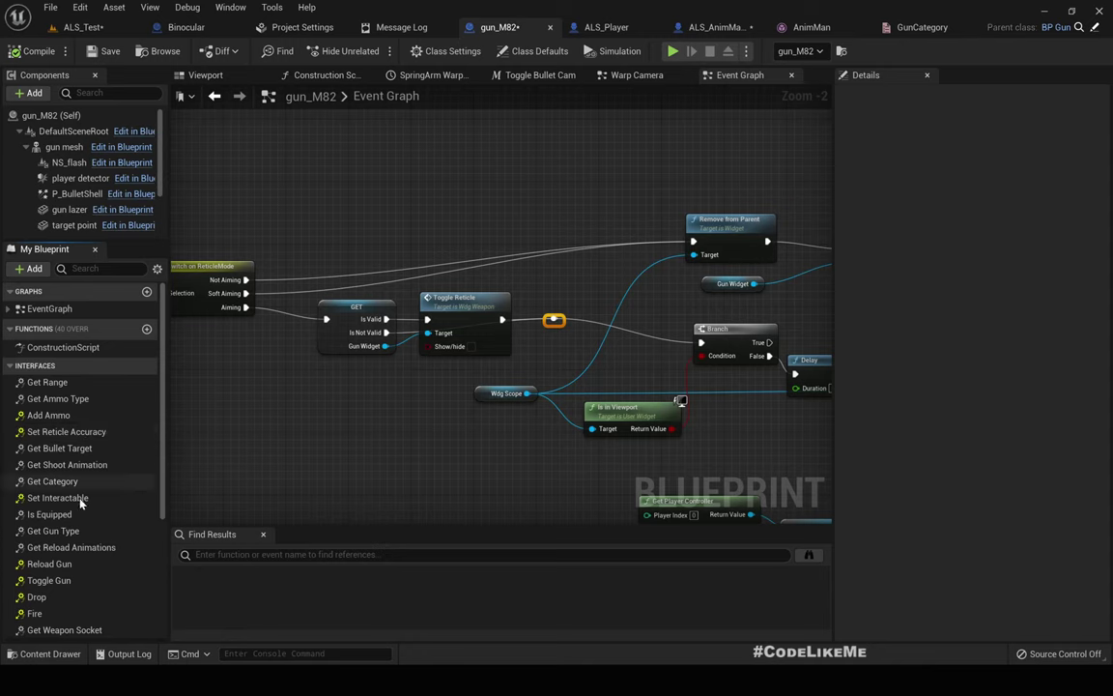
{"action": "double_click", "coordinate": [60, 482]}
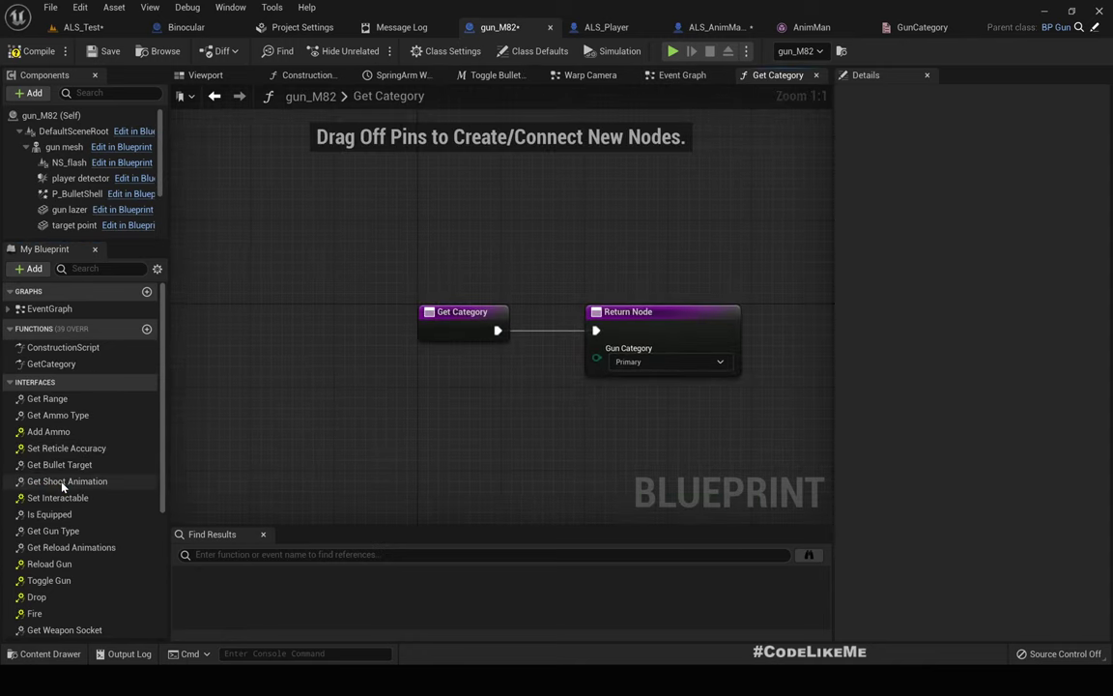
- Close gun_M82's Get Category graph, inspect the Get Category interface function in parent blueprint BP_Gun, and save all modified assets
{"action": "left_click", "coordinate": [815, 74]}
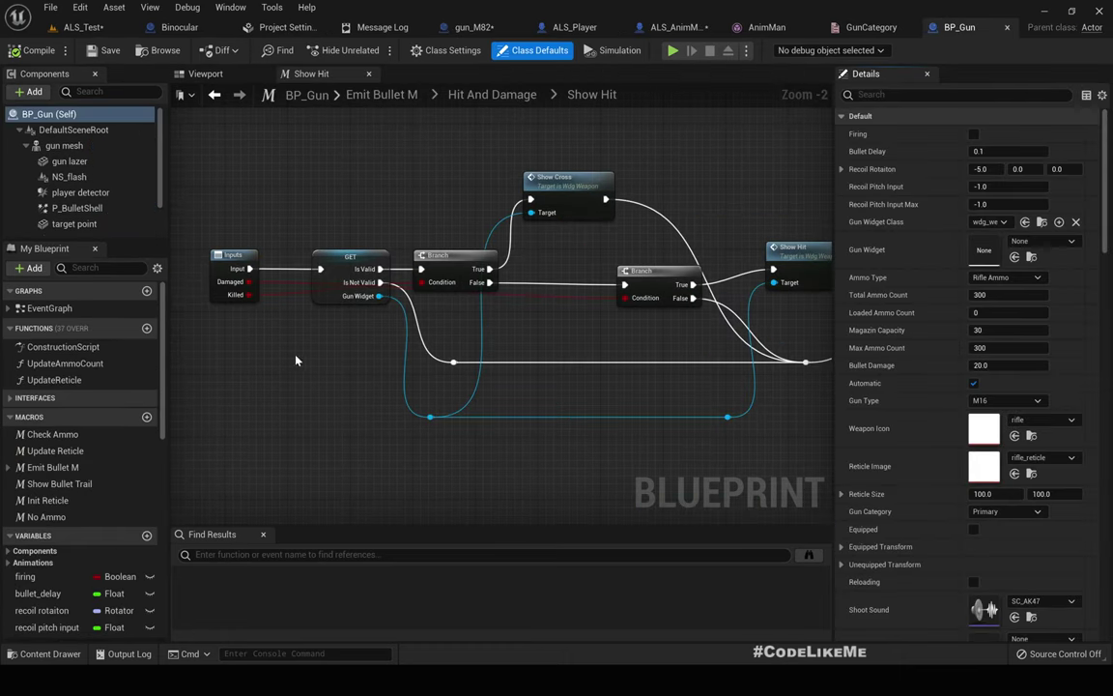
{"action": "scroll", "coordinate": [48, 425], "scroll_direction": "down", "scroll_amount": 1}
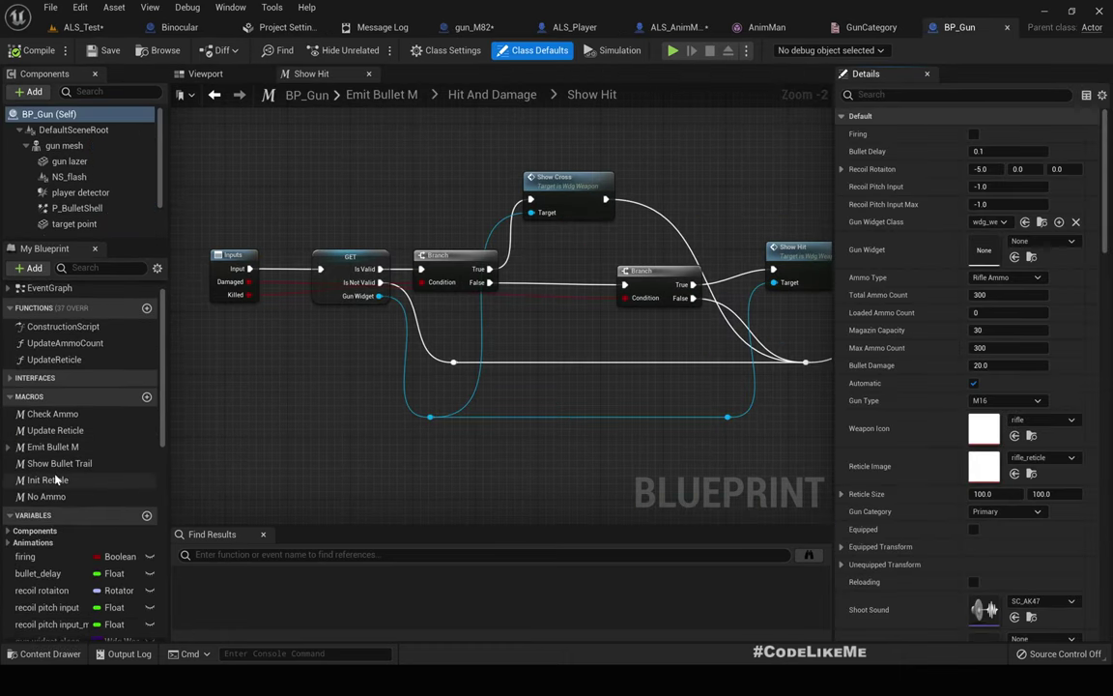
{"action": "left_click", "coordinate": [31, 378]}
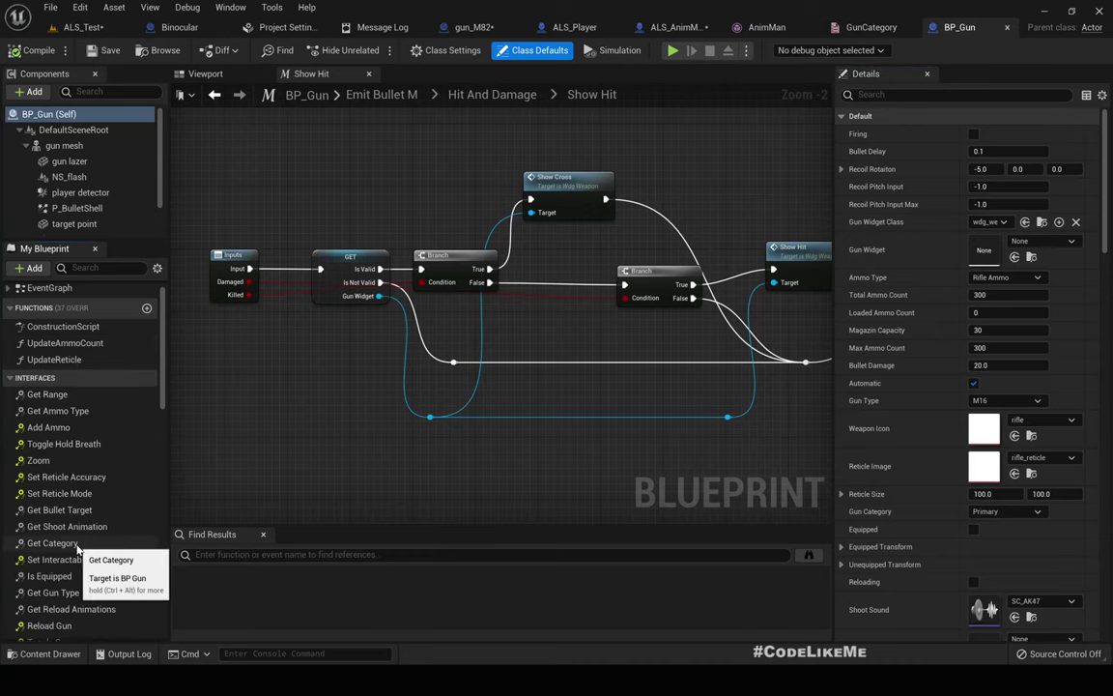
{"action": "double_click", "coordinate": [74, 547]}
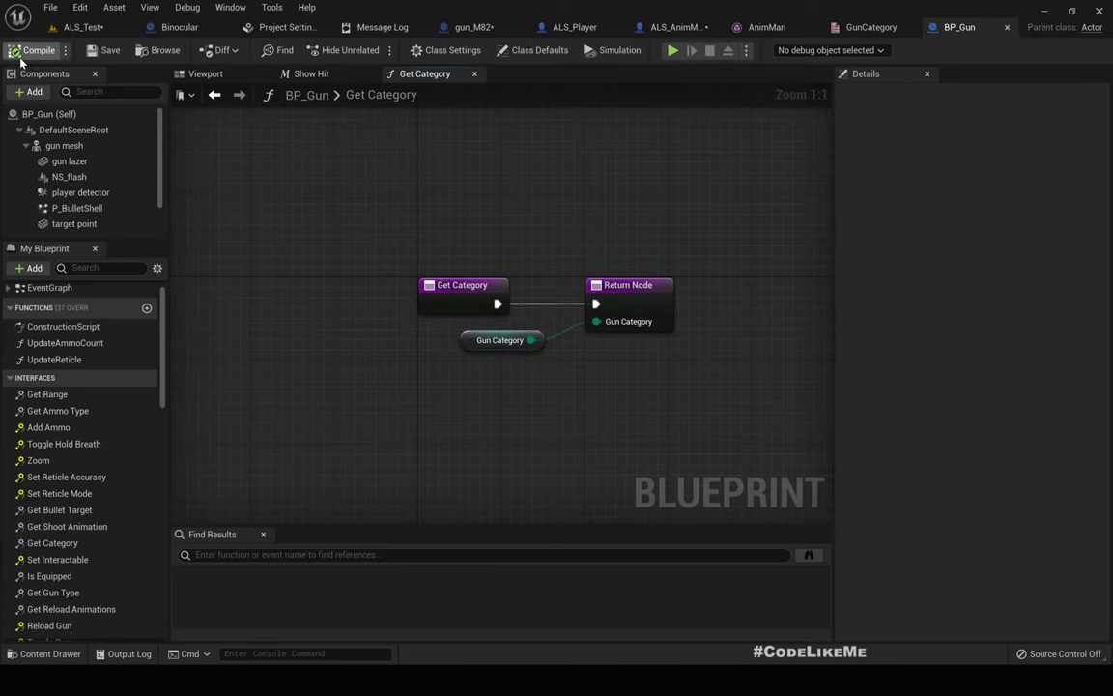
{"action": "key", "text": "ctrl+shift+s"}
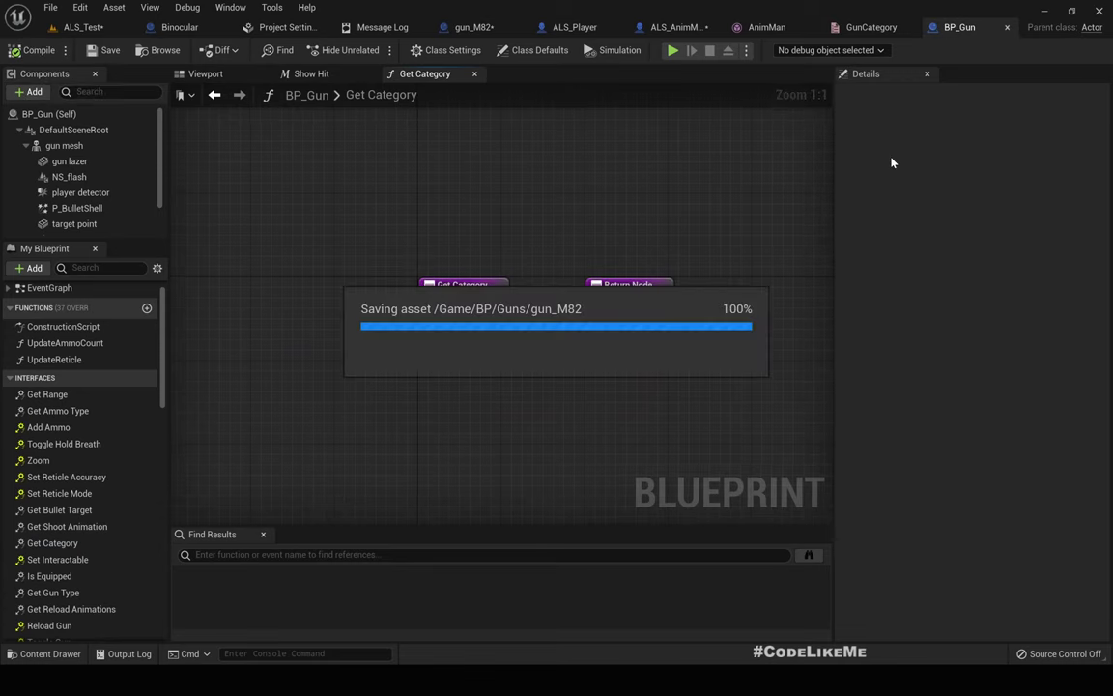
- In ALS_AnimMan_CharacterBP's Event Graph Code Like Me, delete the Binocular and Child Actor getters feeding the ToggleBinocular action's Switch Weapon node
{"action": "left_click", "coordinate": [672, 27]}
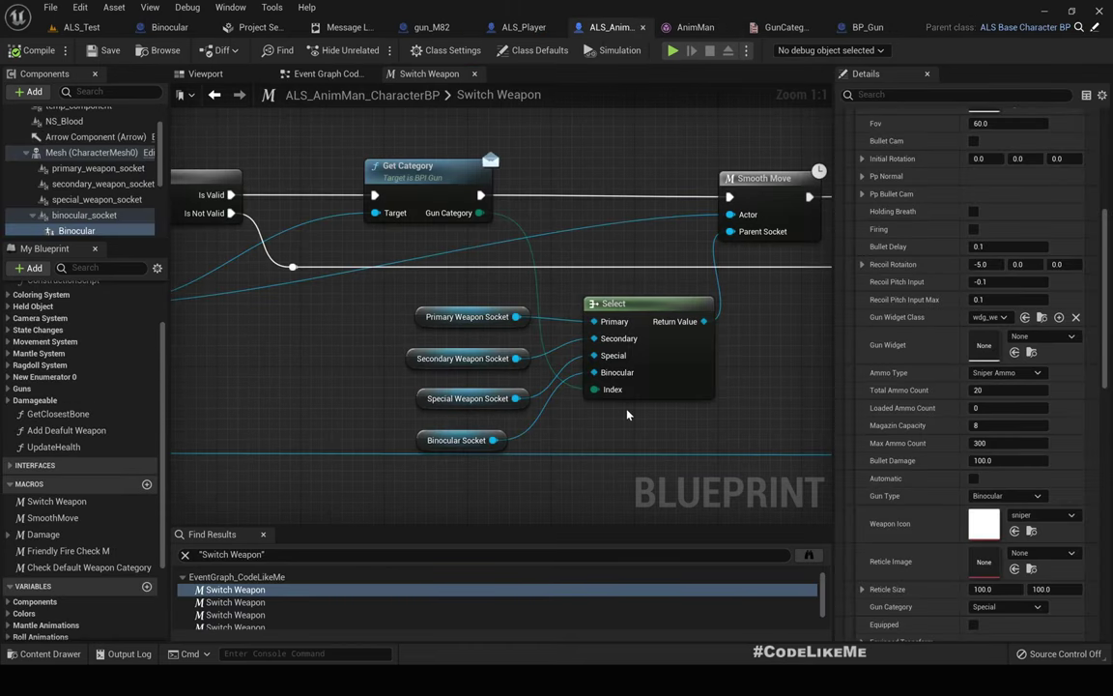
{"action": "right_click_drag", "start_coordinate": [214, 354], "coordinate": [526, 369]}
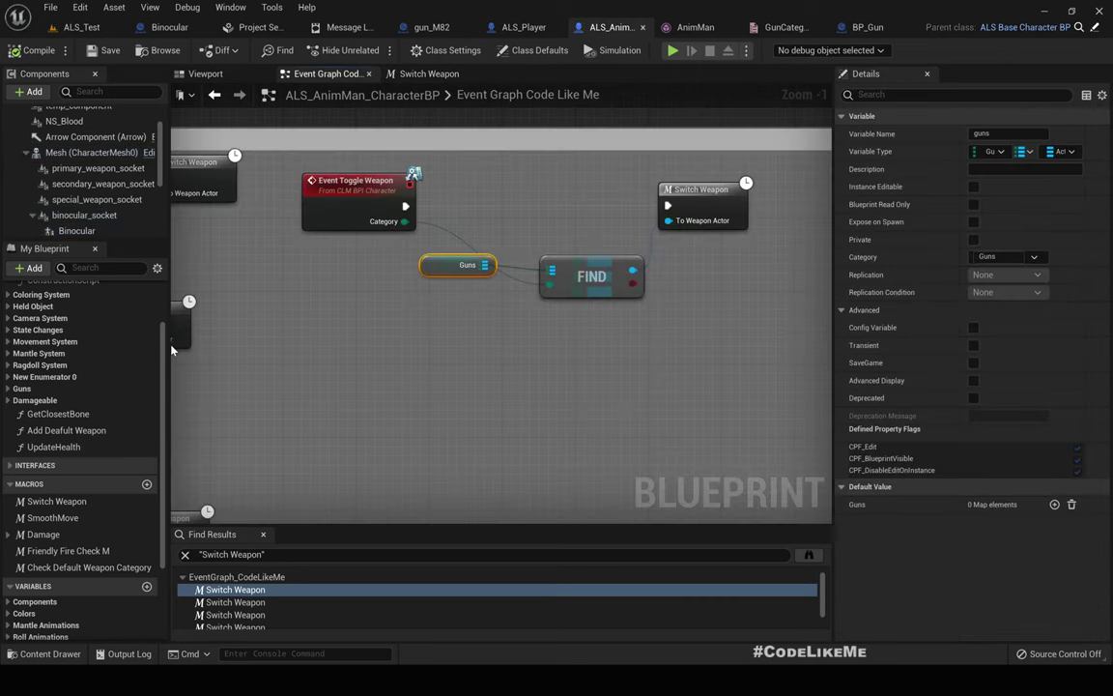
{"action": "scroll", "coordinate": [442, 368], "scroll_direction": "down", "scroll_amount": 3}
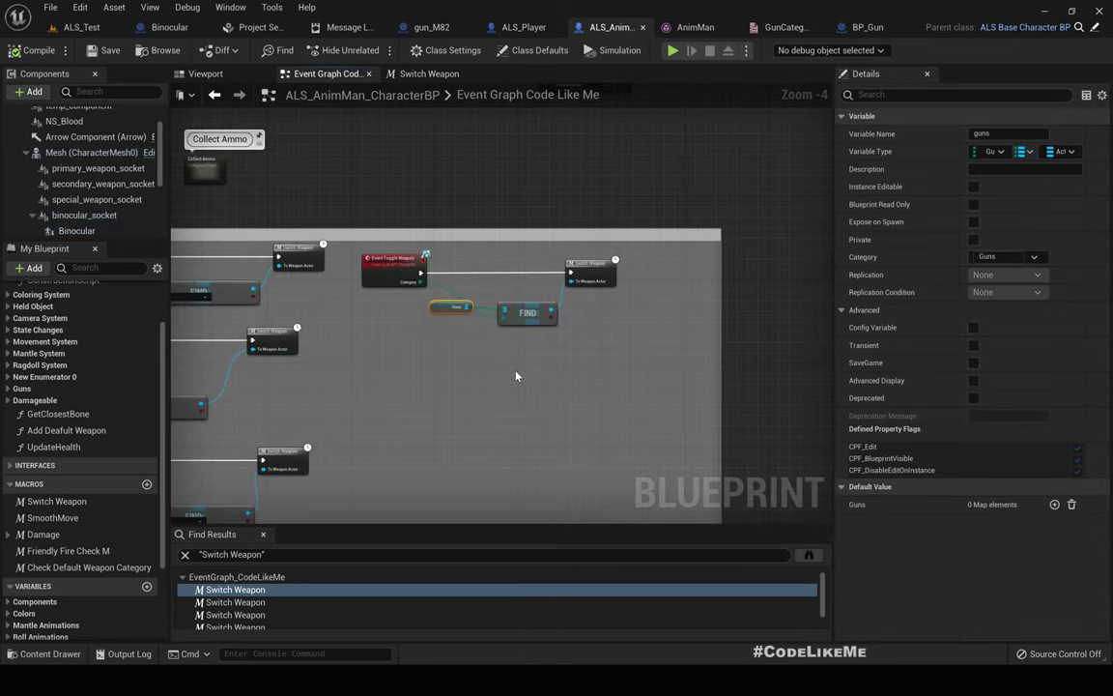
{"action": "right_click_drag", "start_coordinate": [518, 372], "coordinate": [343, 304]}
{"action": "right_click_drag", "start_coordinate": [822, 239], "coordinate": [591, 239]}
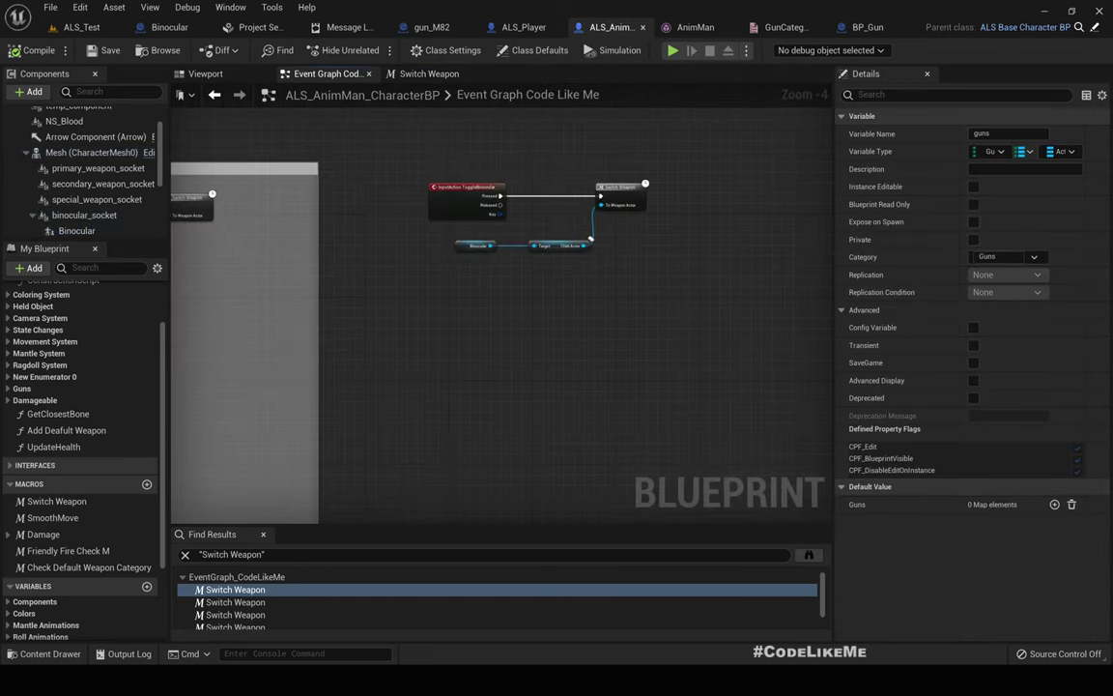
{"action": "scroll", "coordinate": [562, 207], "scroll_direction": "up", "scroll_amount": 3}
{"action": "left_click_drag", "start_coordinate": [609, 357], "coordinate": [316, 276]}
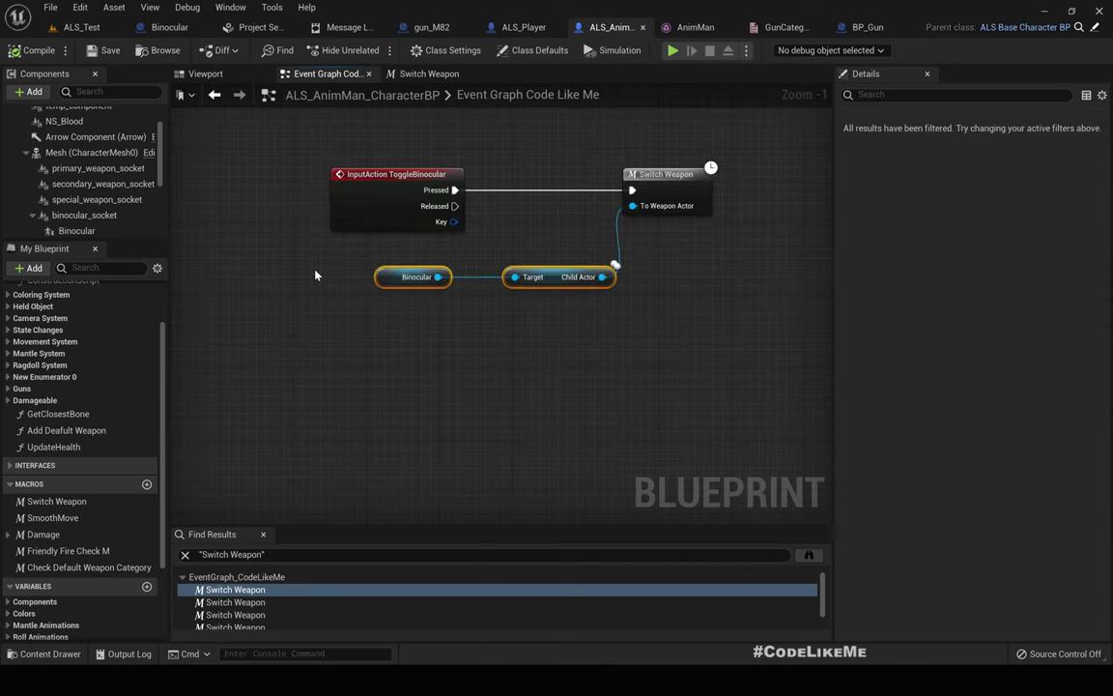
{"action": "key", "text": "Delete"}
- Find references to the Guns variable used in the Swap weapons section and examine where it is used and the player's default weapons
{"action": "right_click_drag", "start_coordinate": [315, 276], "coordinate": [834, 371]}
{"action": "left_click", "coordinate": [693, 284]}
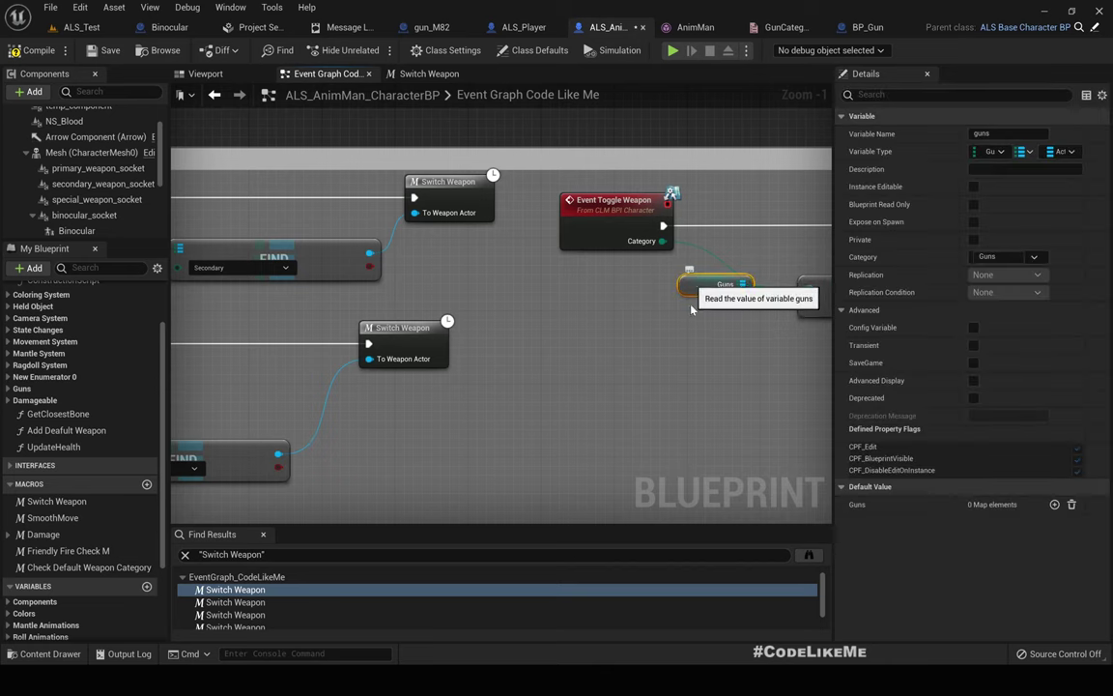
{"action": "right_click_drag", "start_coordinate": [666, 327], "coordinate": [831, 357]}
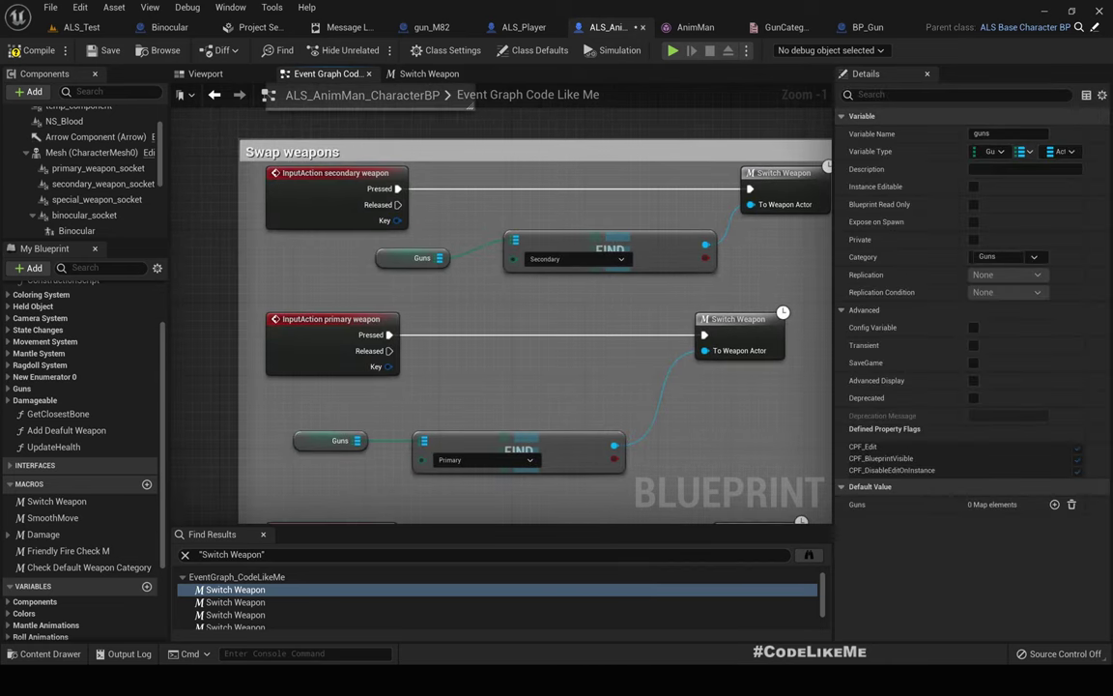
{"action": "right_click", "coordinate": [301, 440]}
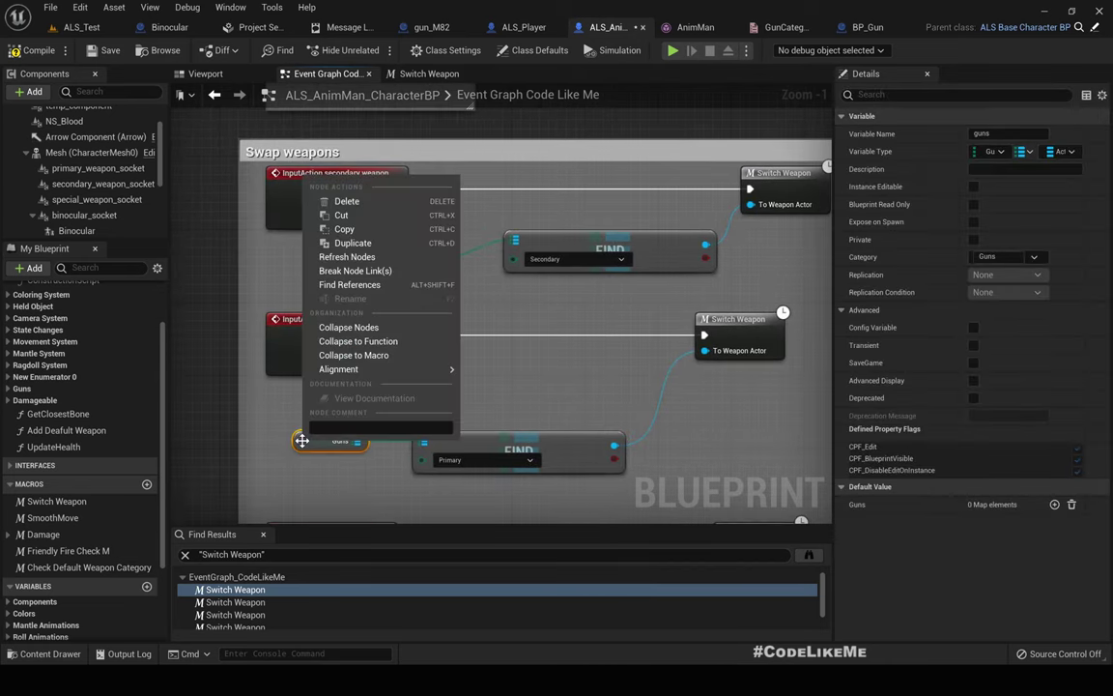
{"action": "left_click", "coordinate": [350, 284]}
{"action": "scroll", "coordinate": [295, 604], "scroll_direction": "down", "scroll_amount": 5}
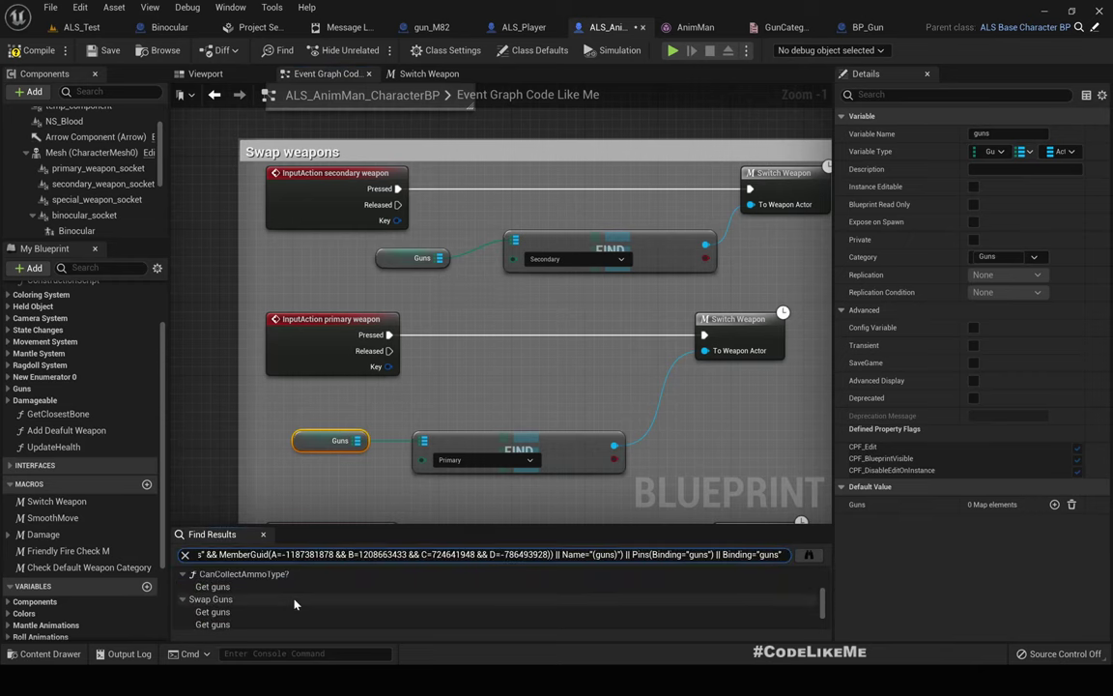
{"action": "scroll", "coordinate": [280, 601], "scroll_direction": "up", "scroll_amount": 5}
{"action": "left_click", "coordinate": [213, 589]}
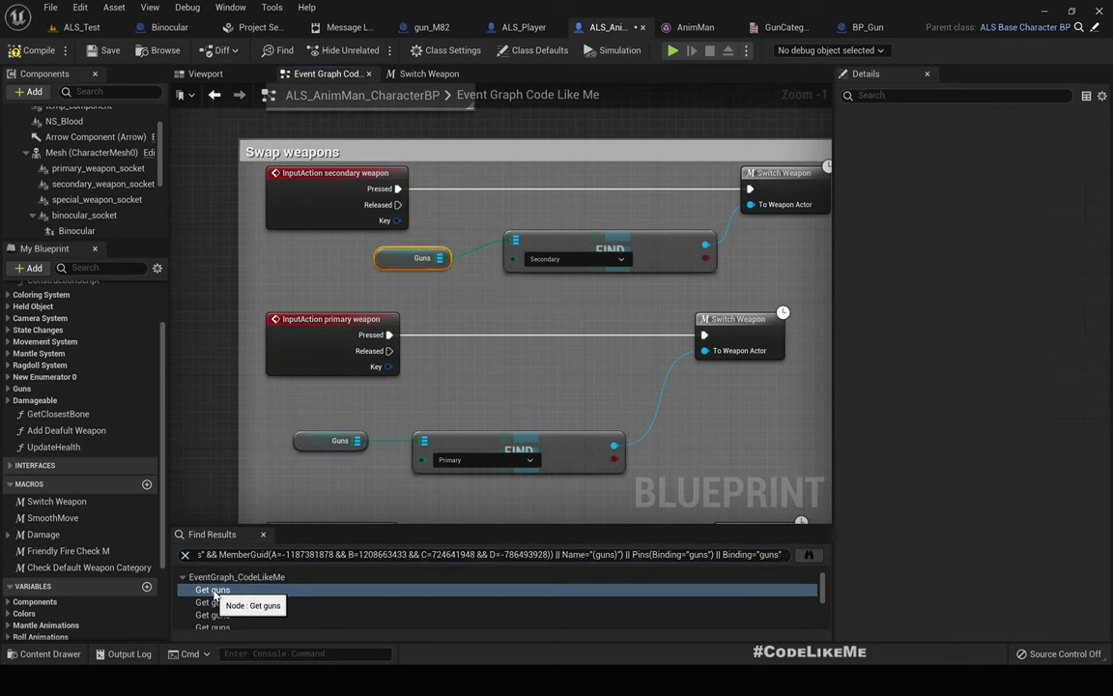
{"action": "scroll", "coordinate": [556, 366], "scroll_direction": "down", "scroll_amount": 5}
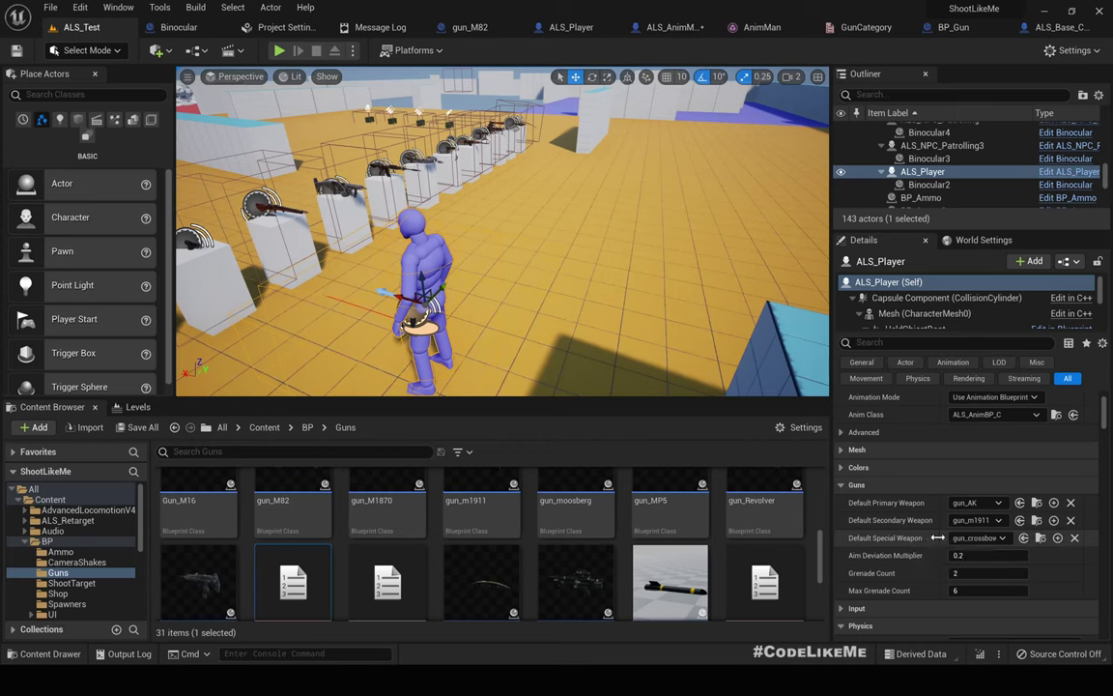
- Return to the character's BeginPlay default-weapon chain and delete the Binocular child actor component under binocular_socket
{"action": "left_click", "coordinate": [671, 28]}
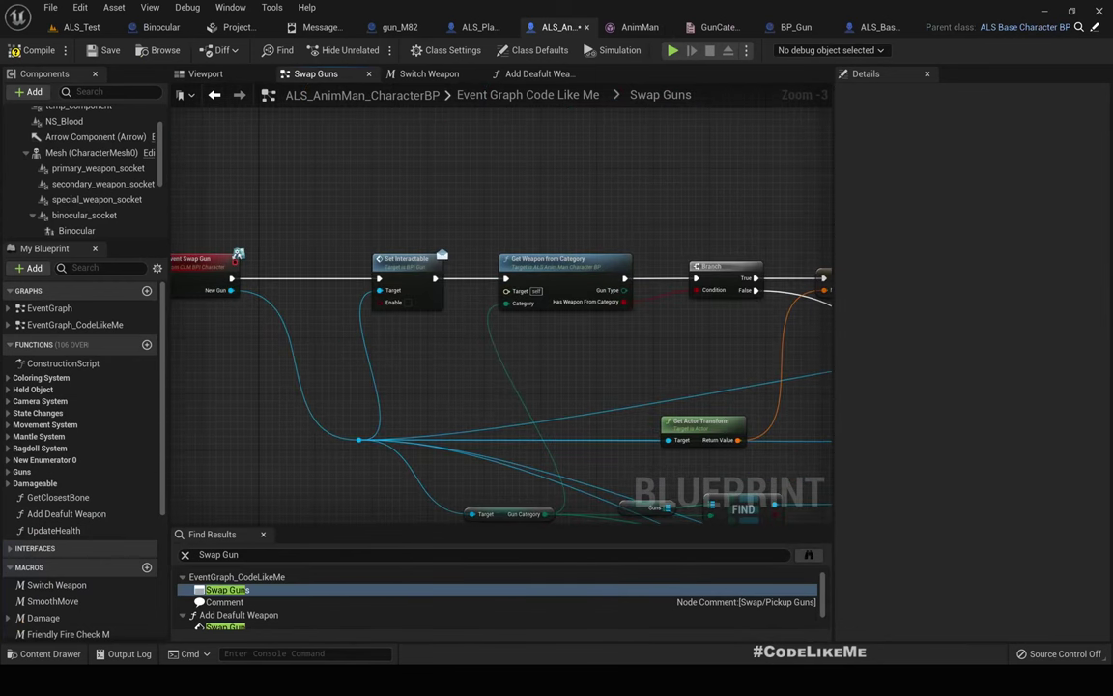
{"action": "left_click", "coordinate": [502, 100]}
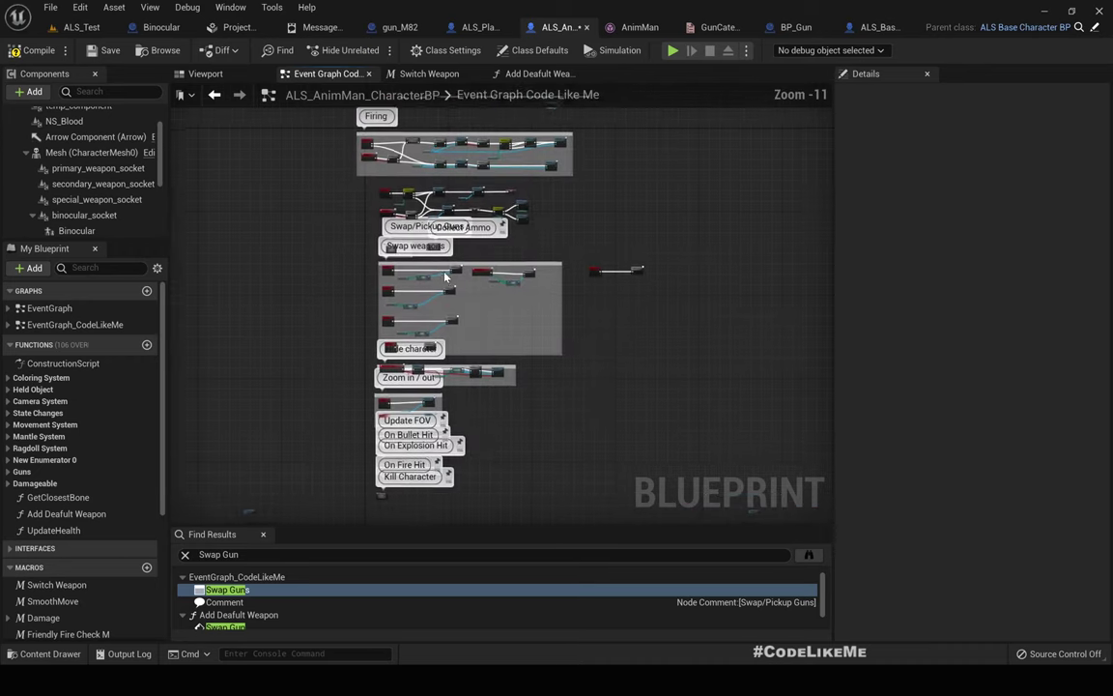
{"action": "scroll", "coordinate": [441, 189], "scroll_direction": "up", "scroll_amount": 7}
{"action": "right_click_drag", "start_coordinate": [441, 190], "coordinate": [493, 448]}
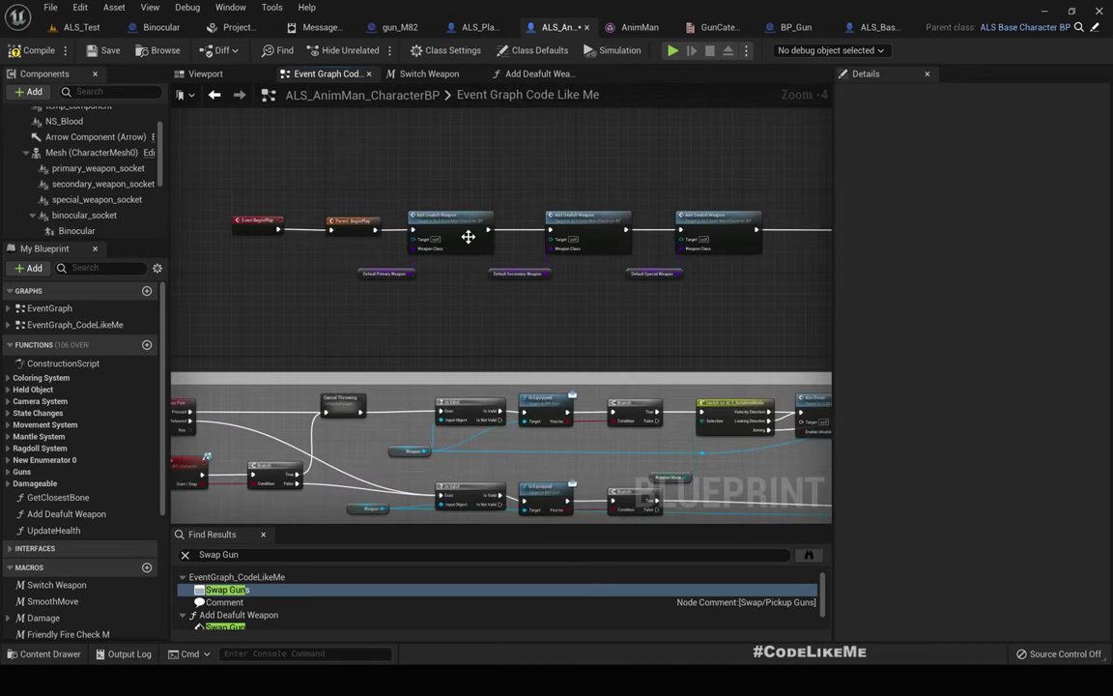
{"action": "scroll", "coordinate": [468, 237], "scroll_direction": "up", "scroll_amount": 4}
{"action": "left_click_drag", "start_coordinate": [583, 348], "coordinate": [584, 348]}
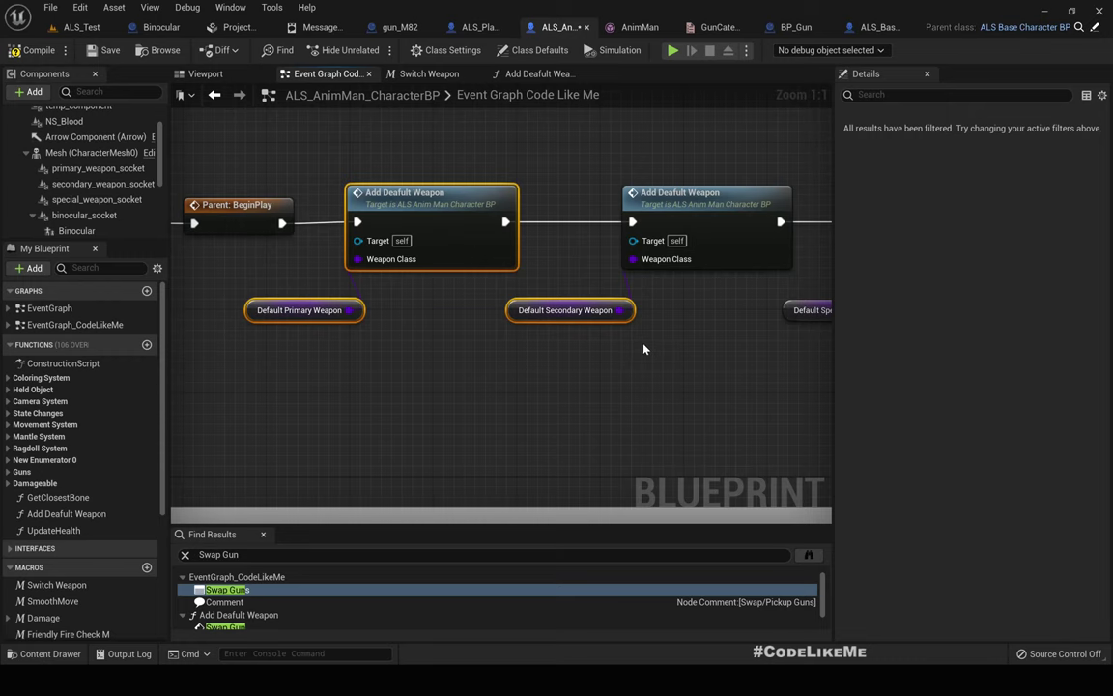
{"action": "left_click", "coordinate": [72, 231]}
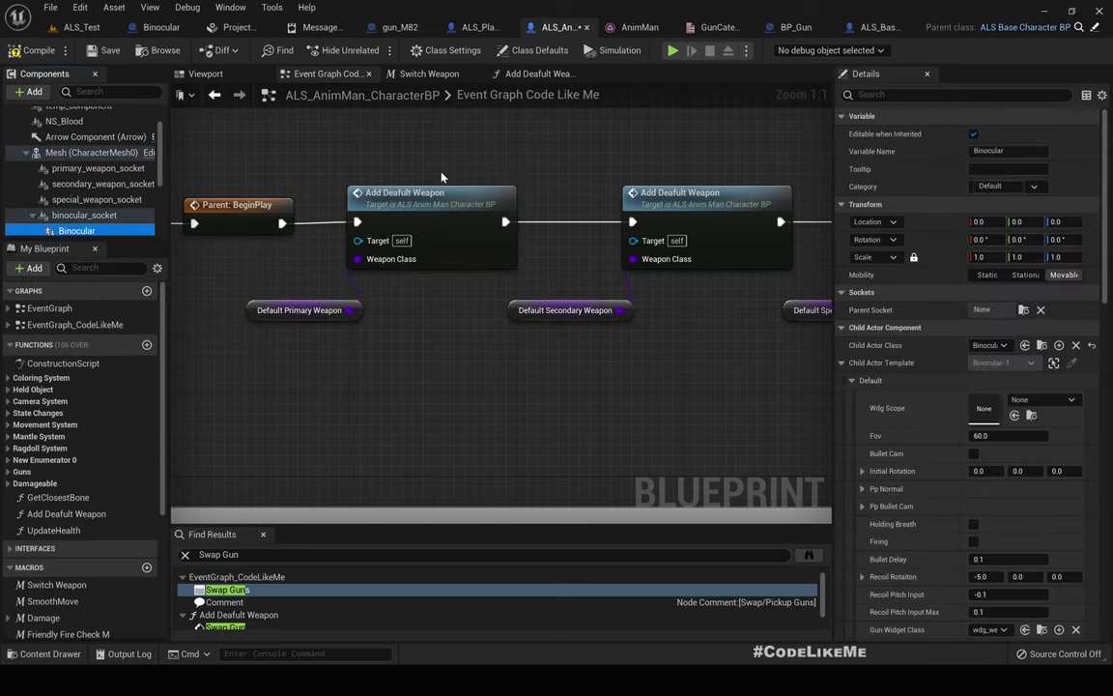
{"action": "key", "text": "Delete"}
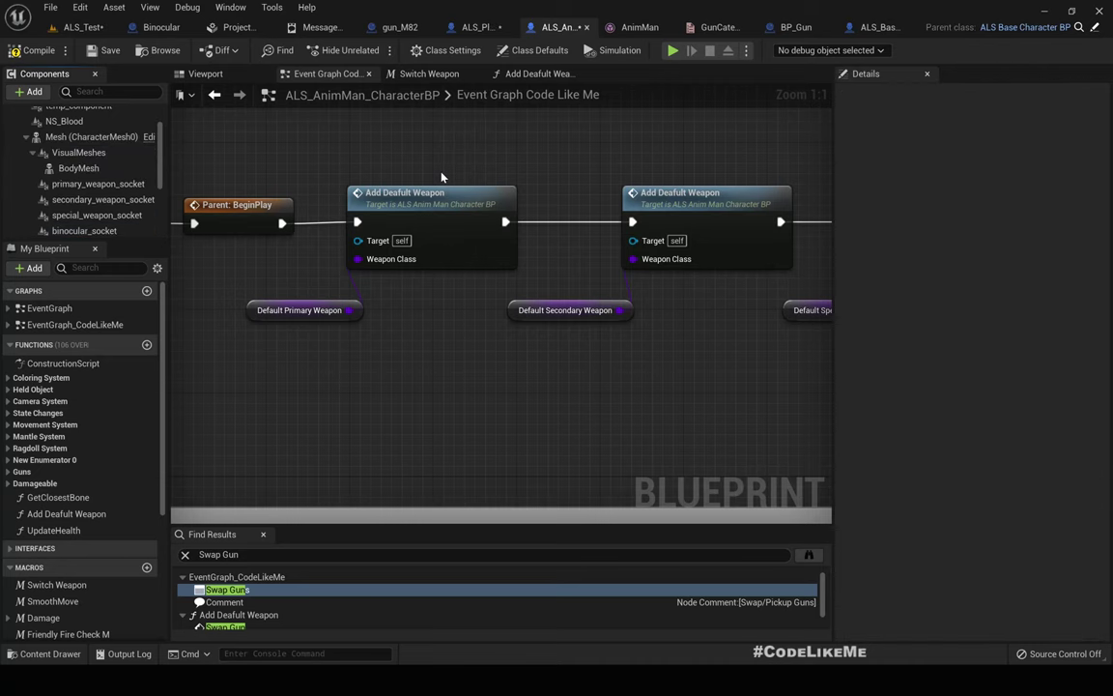
- Insert another Add Deafult Weapon call between the special weapon's call and Set Niagara Variable, with Weapon Class set to Binocular
{"action": "right_click_drag", "start_coordinate": [573, 161], "coordinate": [601, 315]}
{"action": "scroll", "coordinate": [329, 297], "scroll_direction": "down", "scroll_amount": 1}
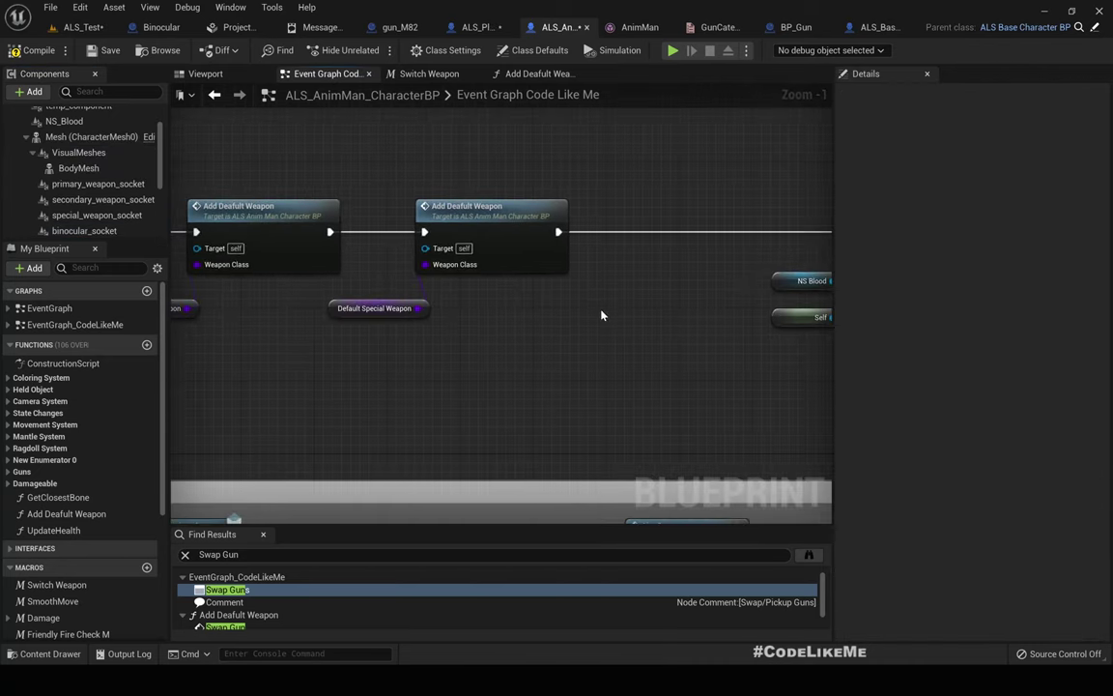
{"action": "left_click", "coordinate": [549, 229]}
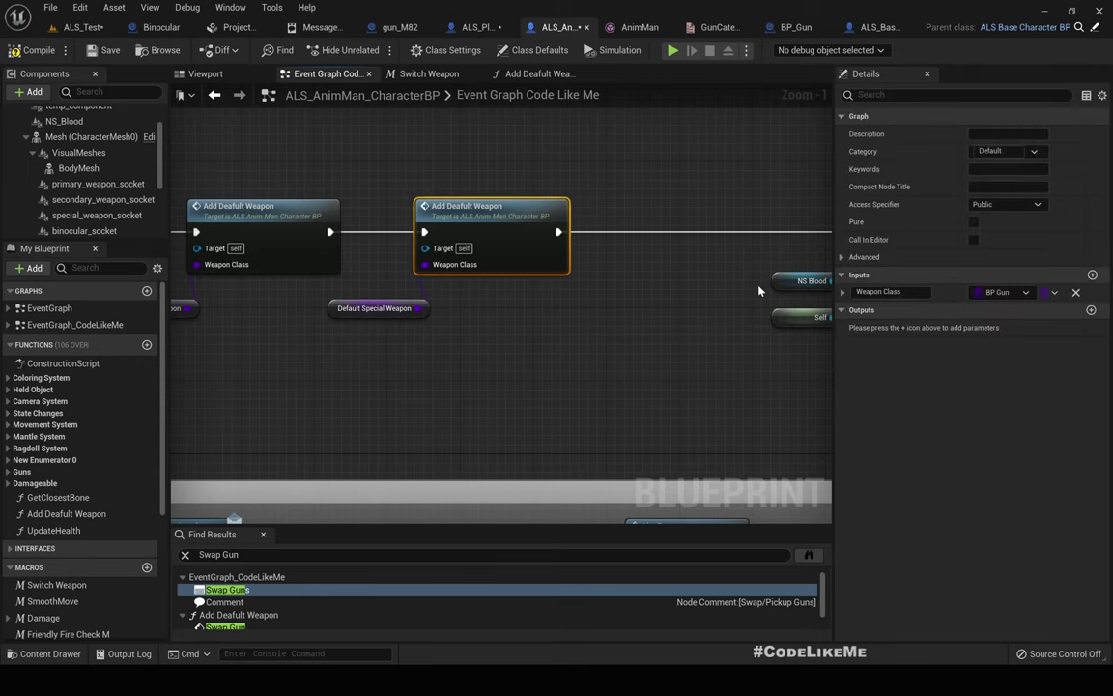
{"action": "key", "text": "ctrl+v"}
{"action": "right_click_drag", "start_coordinate": [740, 301], "coordinate": [554, 299]}
{"action": "left_click_drag", "start_coordinate": [628, 305], "coordinate": [502, 214]}
{"action": "left_click_drag", "start_coordinate": [370, 232], "coordinate": [434, 237]}
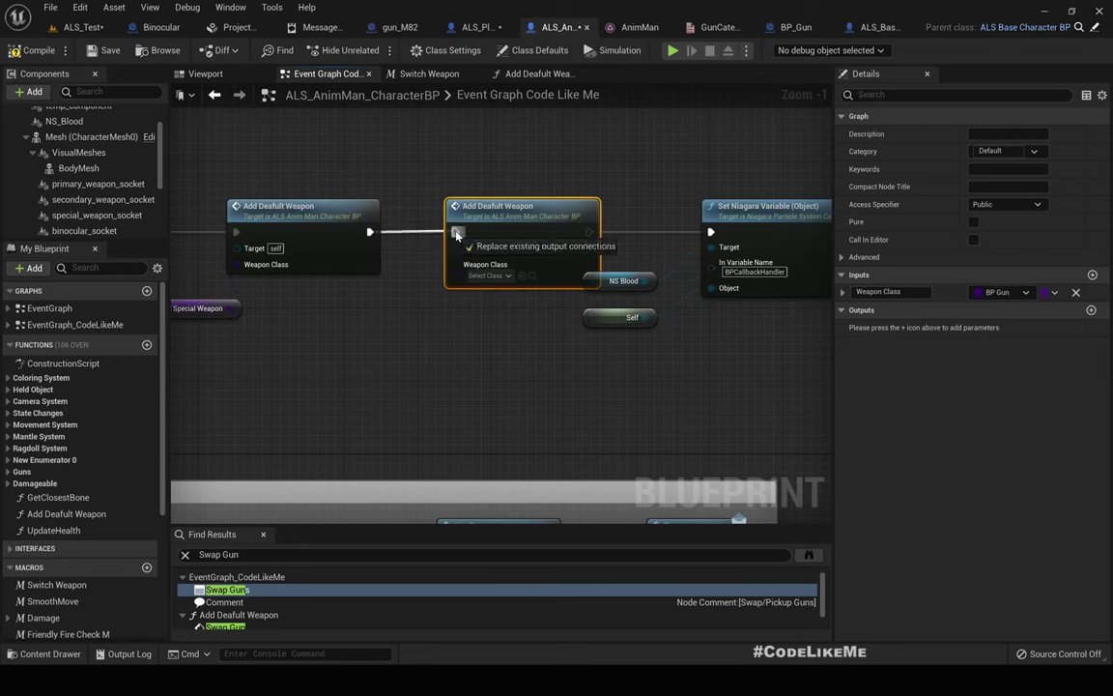
{"action": "left_click", "coordinate": [506, 276]}
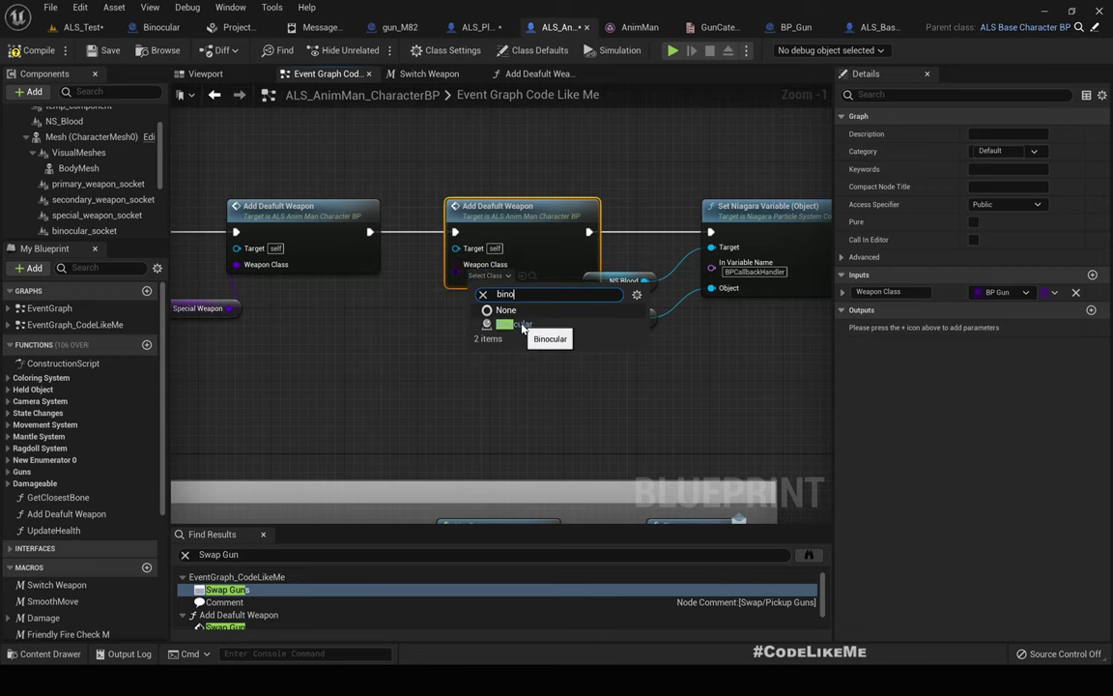
{"action": "left_click", "coordinate": [522, 326]}
- Inspect the Add Deafult Weapon function's Swap Gun call and open the Swap Guns collapsed graph that handles it
{"action": "double_click", "coordinate": [537, 208]}
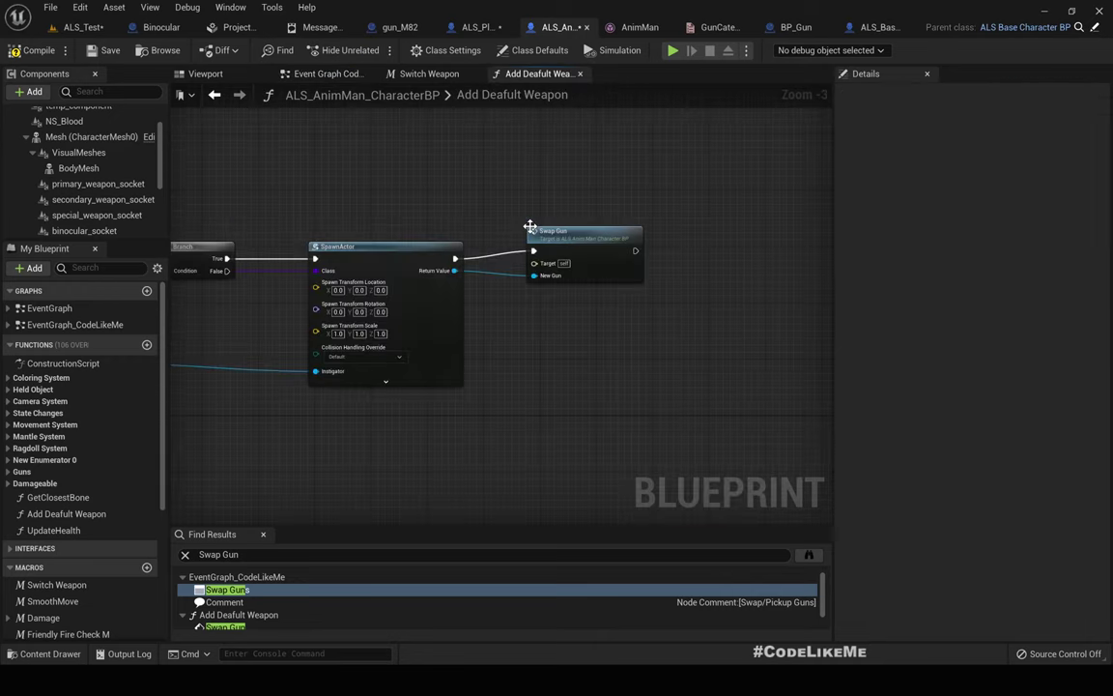
{"action": "right_click_drag", "start_coordinate": [283, 169], "coordinate": [341, 142]}
{"action": "left_click", "coordinate": [661, 217]}
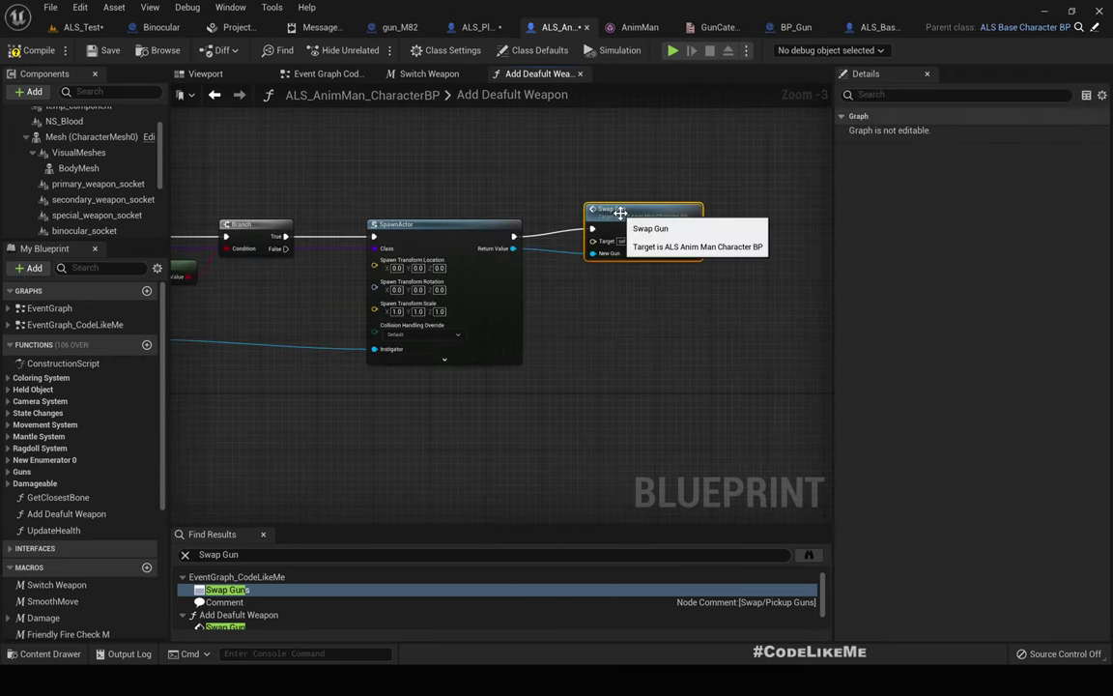
{"action": "right_click", "coordinate": [615, 236]}
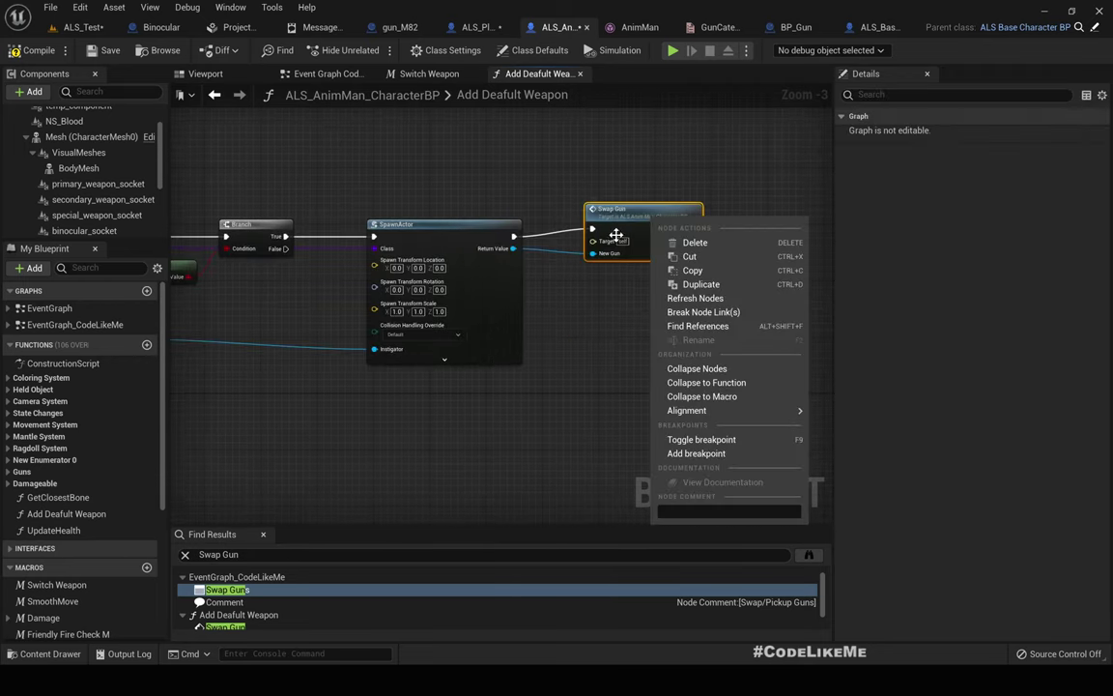
{"action": "left_click", "coordinate": [232, 590]}
{"action": "double_click", "coordinate": [232, 589]}
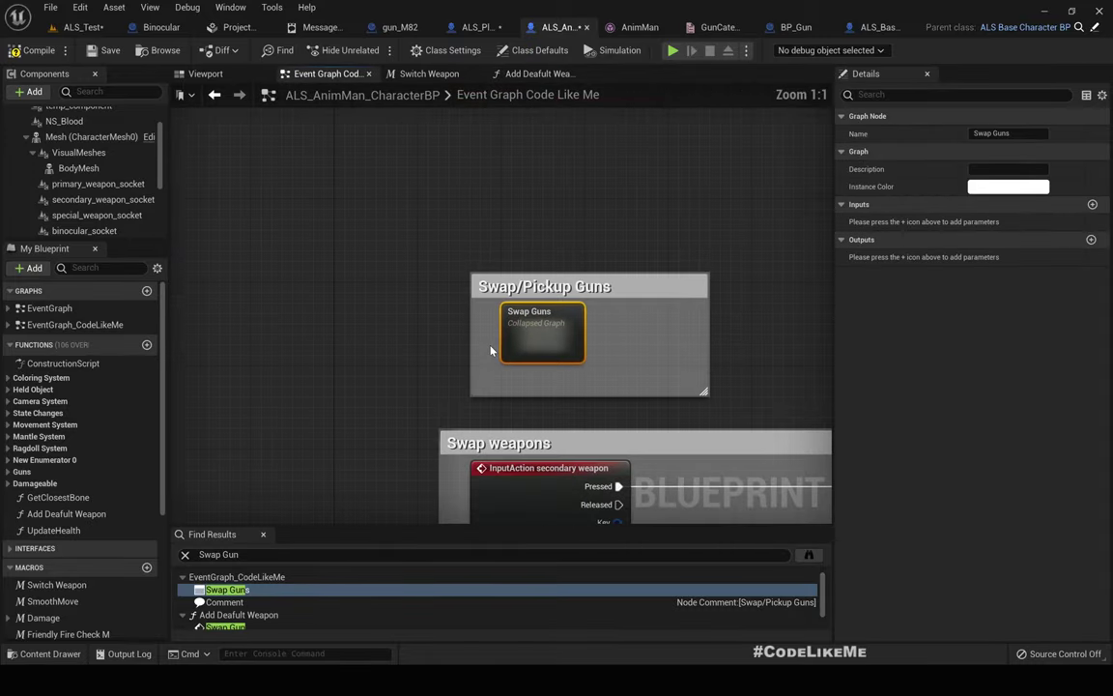
{"action": "double_click", "coordinate": [522, 334]}
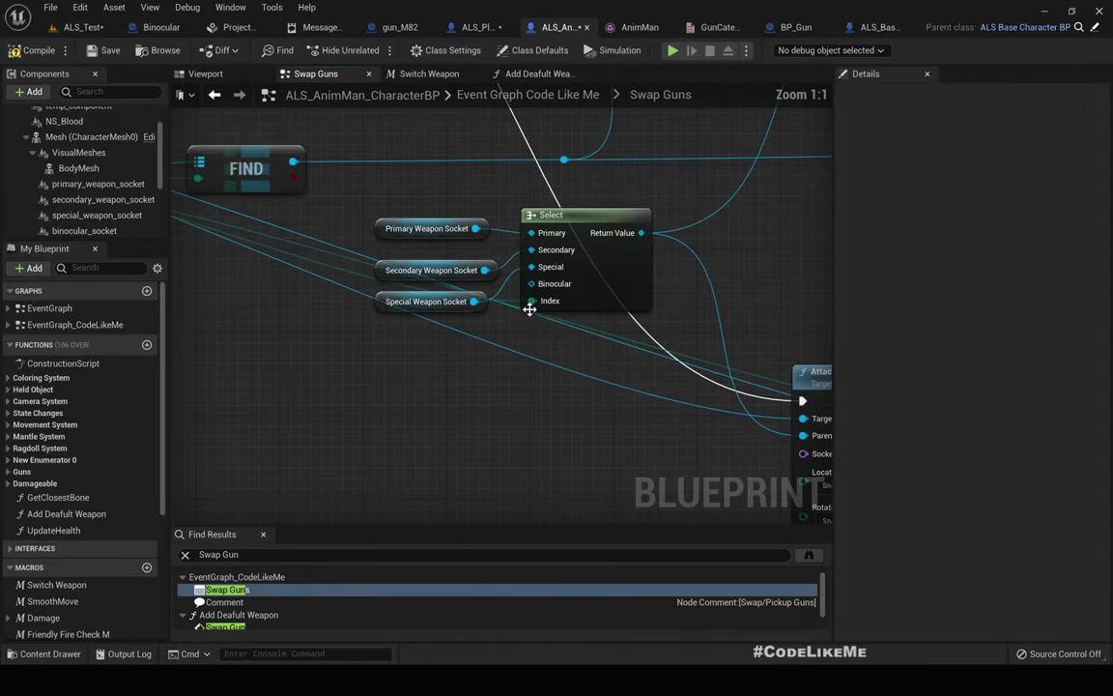
- Add a binocular_socket getter to the Swap Guns graph and connect it to the Binocular input of the weapon socket Select node
{"action": "scroll", "coordinate": [561, 287], "scroll_direction": "down", "scroll_amount": 3}
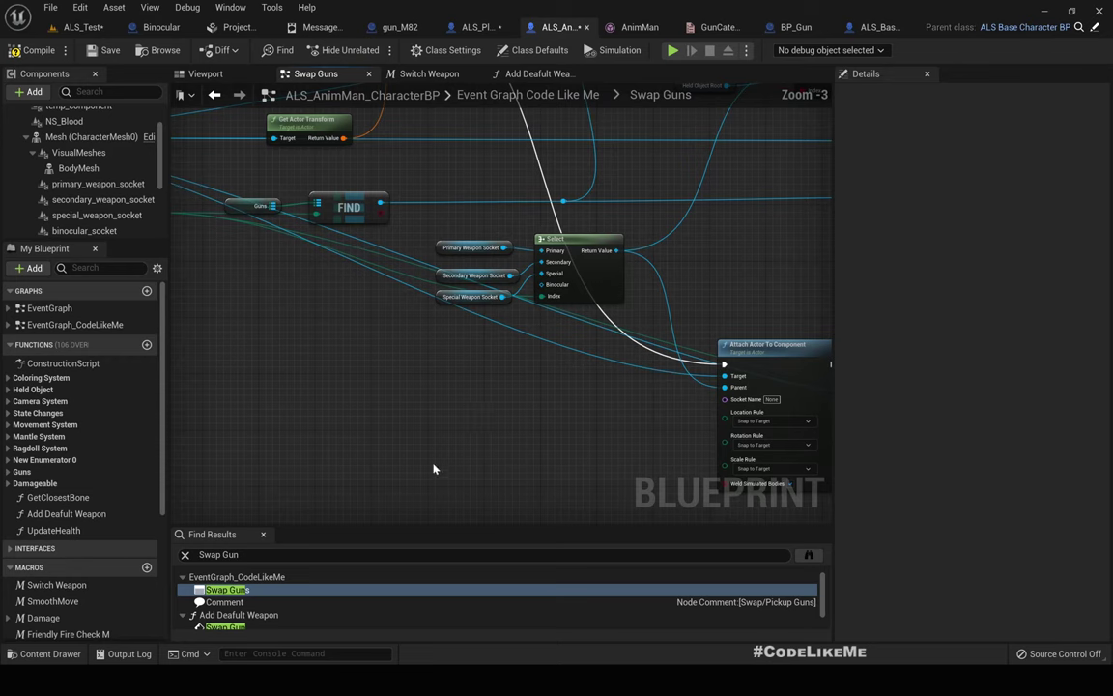
{"action": "right_click_drag", "start_coordinate": [478, 389], "coordinate": [452, 394]}
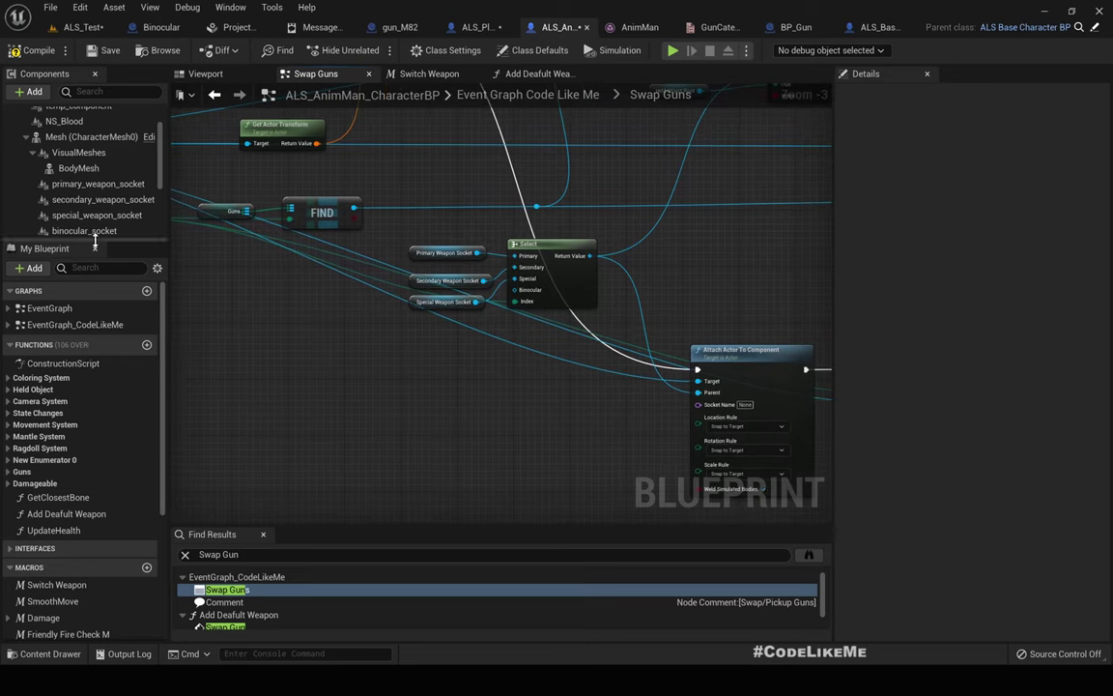
{"action": "left_click_drag", "start_coordinate": [85, 231], "coordinate": [407, 369]}
{"action": "left_click_drag", "start_coordinate": [527, 299], "coordinate": [425, 286]}
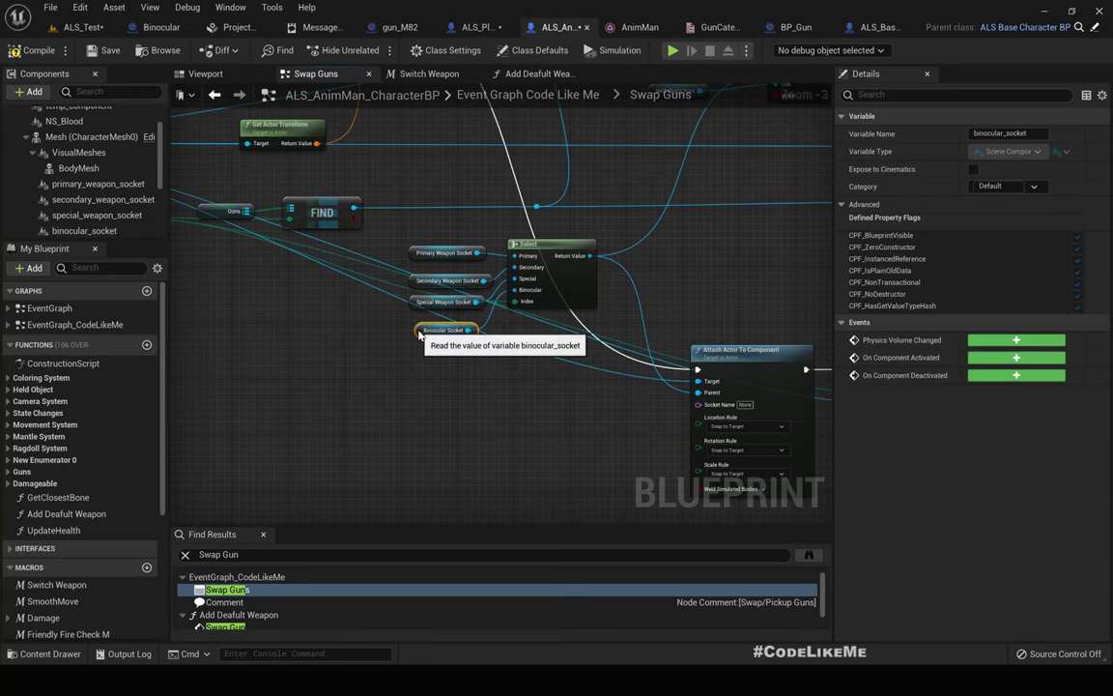
{"action": "scroll", "coordinate": [436, 319], "scroll_direction": "down", "scroll_amount": 4}
{"action": "scroll", "coordinate": [674, 260], "scroll_direction": "up", "scroll_amount": 4}
{"action": "right_click_drag", "start_coordinate": [673, 261], "coordinate": [547, 305]}
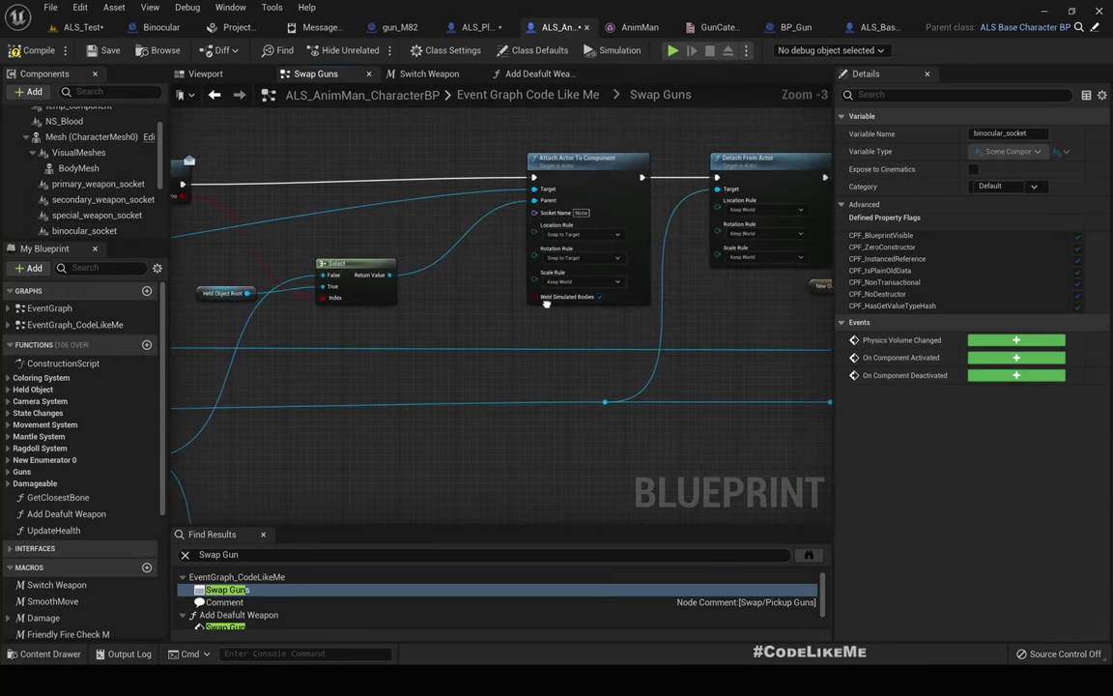
- Examine the rest of the Swap Guns graph, from Attach Actor To Component through Toggle Gun to the final Guns map node
{"action": "right_click_drag", "start_coordinate": [678, 213], "coordinate": [100, 212]}
{"action": "right_click_drag", "start_coordinate": [570, 215], "coordinate": [169, 217]}
{"action": "right_click_drag", "start_coordinate": [599, 251], "coordinate": [297, 299]}
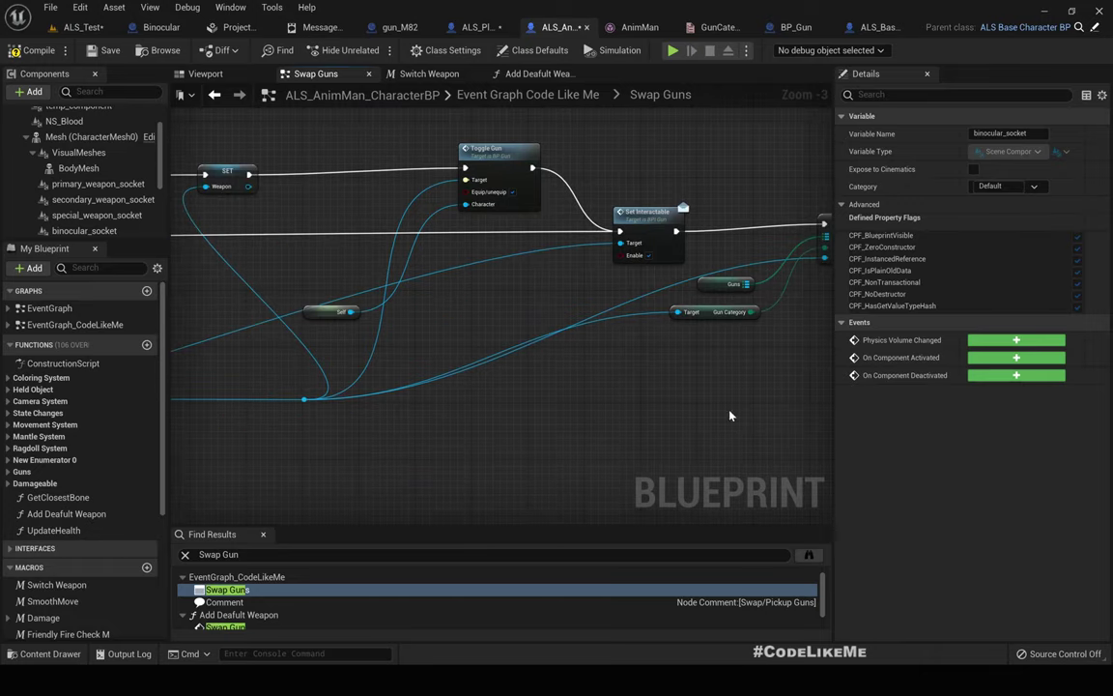
{"action": "scroll", "coordinate": [751, 295], "scroll_direction": "up", "scroll_amount": 3}
{"action": "scroll", "coordinate": [676, 266], "scroll_direction": "down", "scroll_amount": 7}
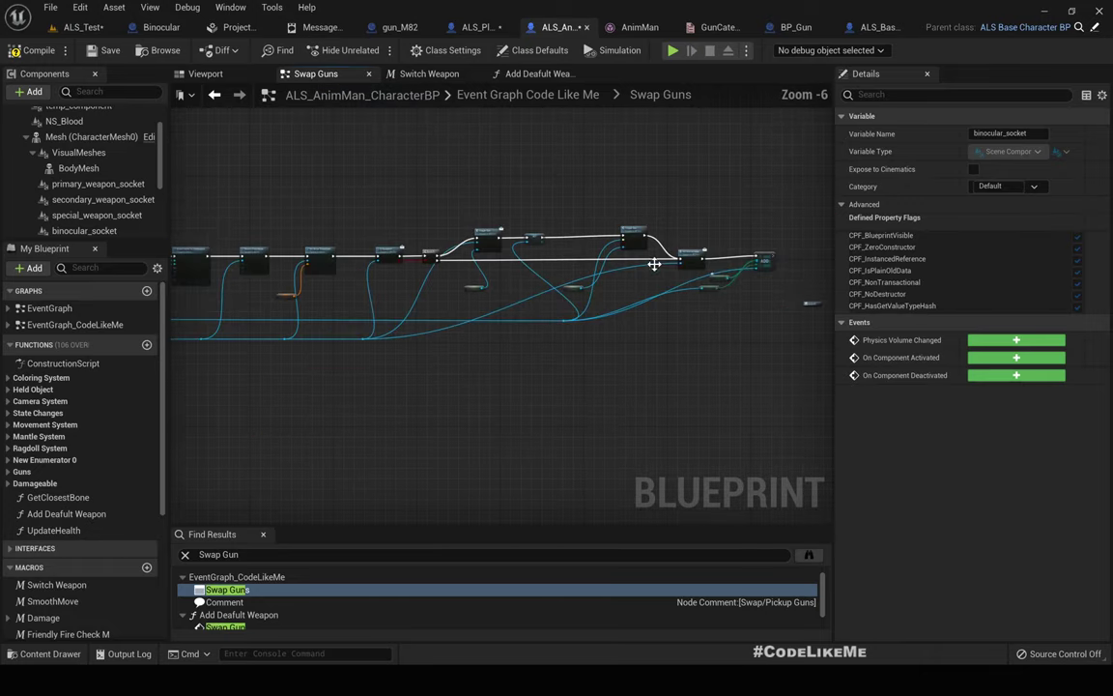
{"action": "left_click", "coordinate": [431, 73]}
{"action": "left_click", "coordinate": [291, 73]}
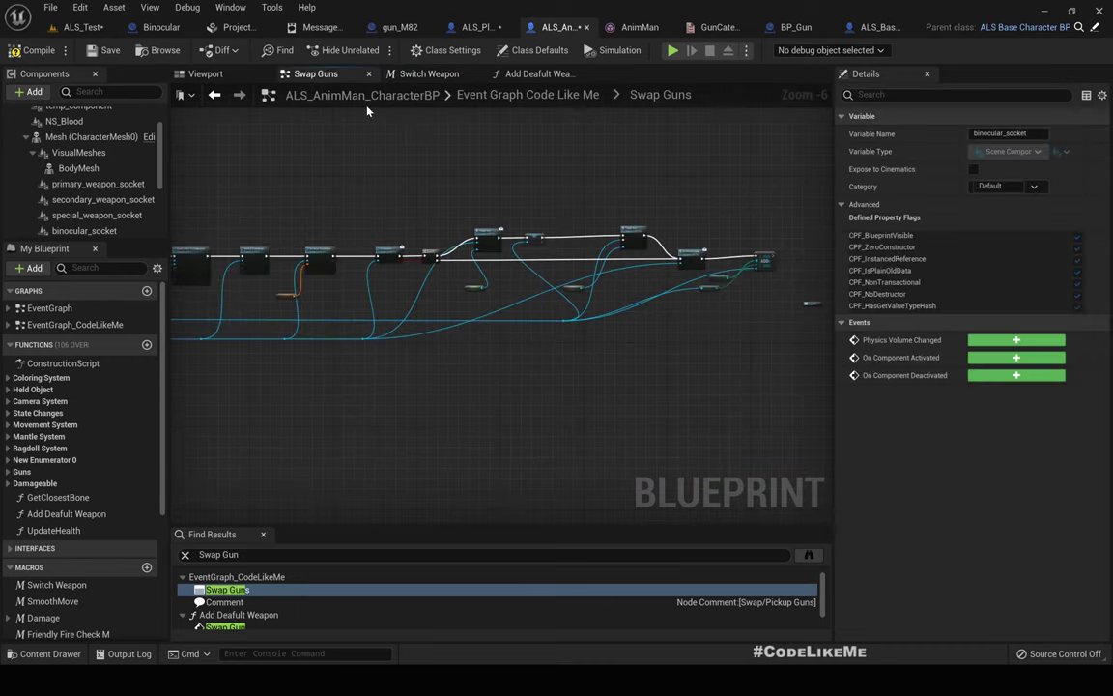
- Copy the Guns getter and FIND node from Event Toggle Weapon in Event Graph Code Like Me and place them below InputAction ToggleBinocular
{"action": "left_click", "coordinate": [558, 97]}
{"action": "scroll", "coordinate": [474, 270], "scroll_direction": "up", "scroll_amount": 10}
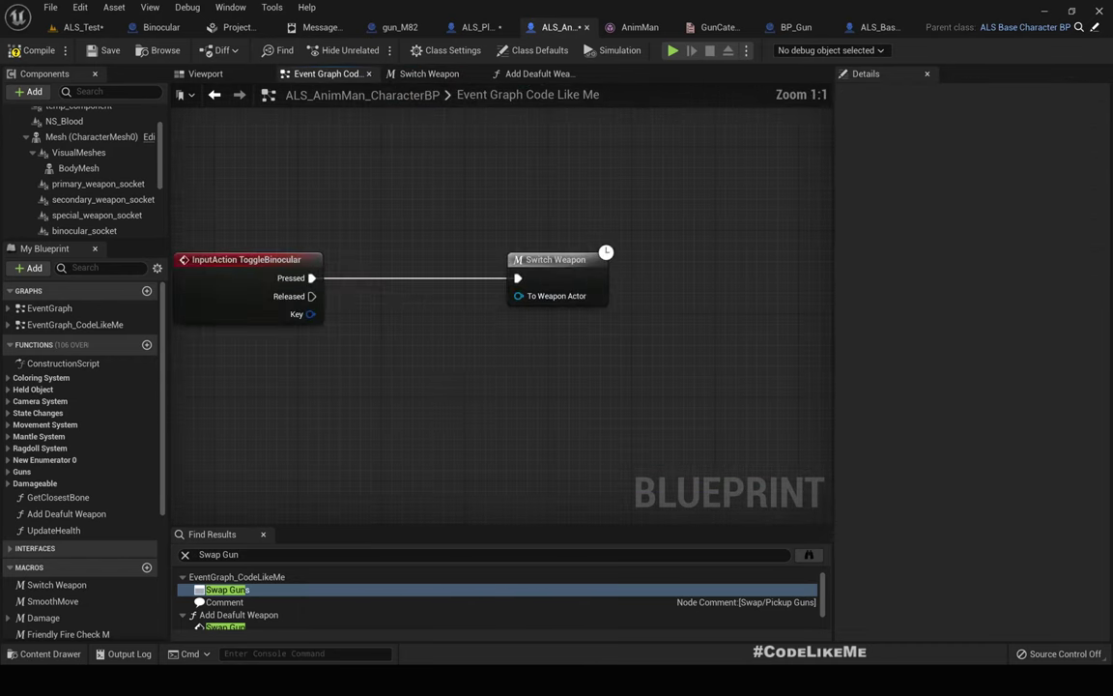
{"action": "right_click_drag", "start_coordinate": [471, 338], "coordinate": [597, 256]}
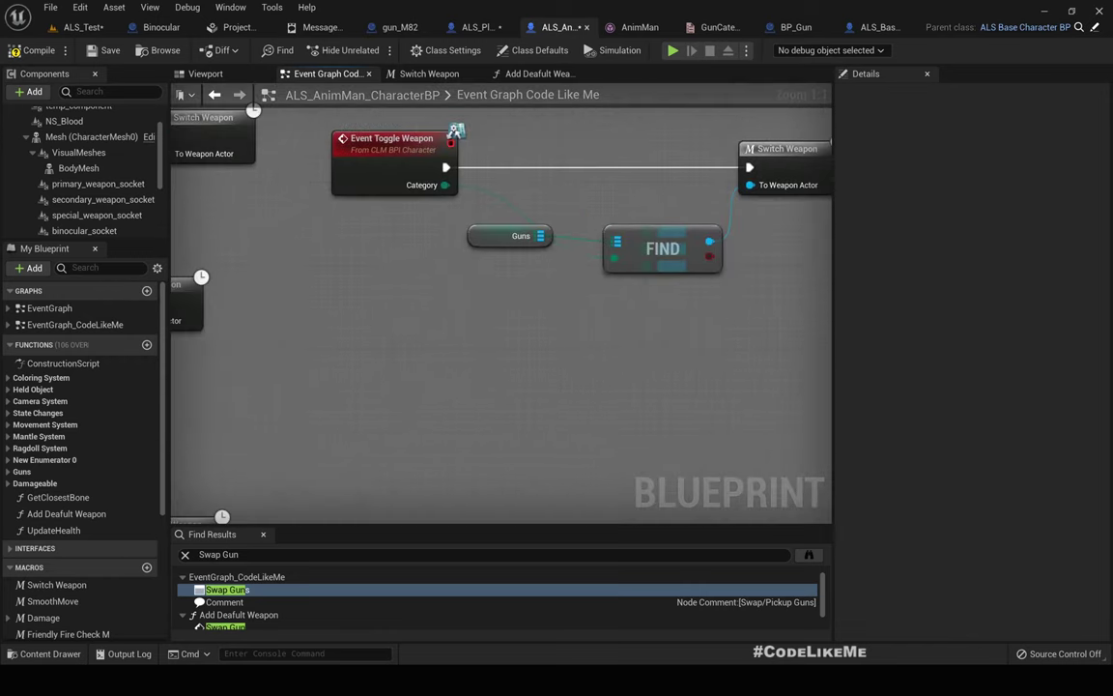
{"action": "right_click_drag", "start_coordinate": [812, 317], "coordinate": [613, 349]}
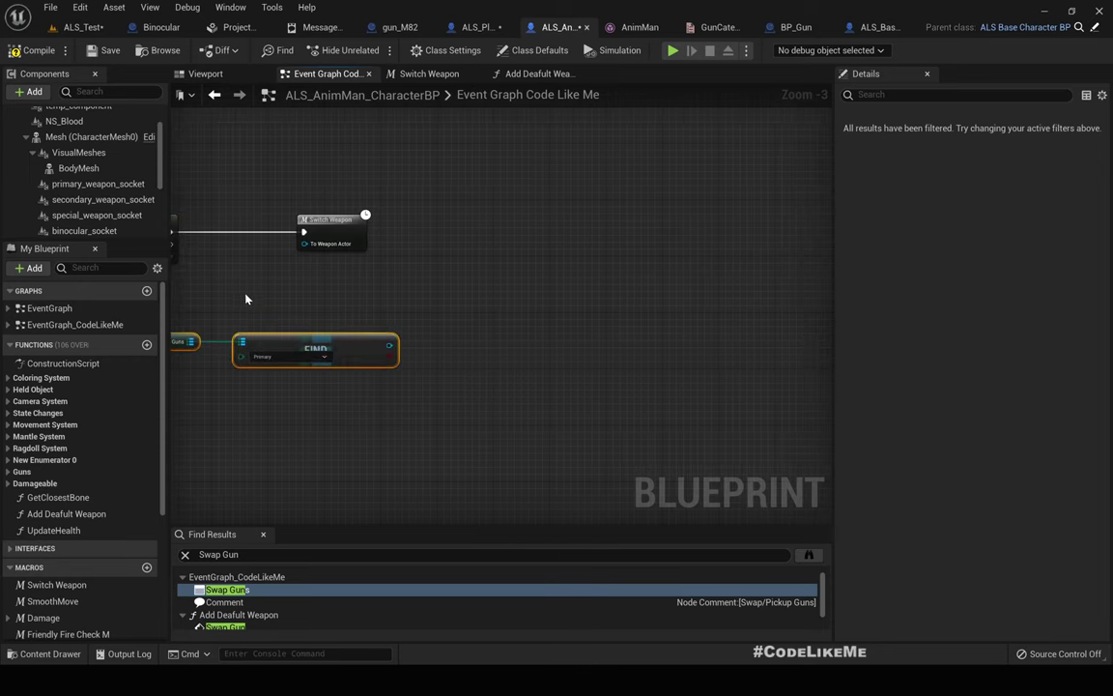
{"action": "right_click_drag", "start_coordinate": [245, 299], "coordinate": [485, 282]}
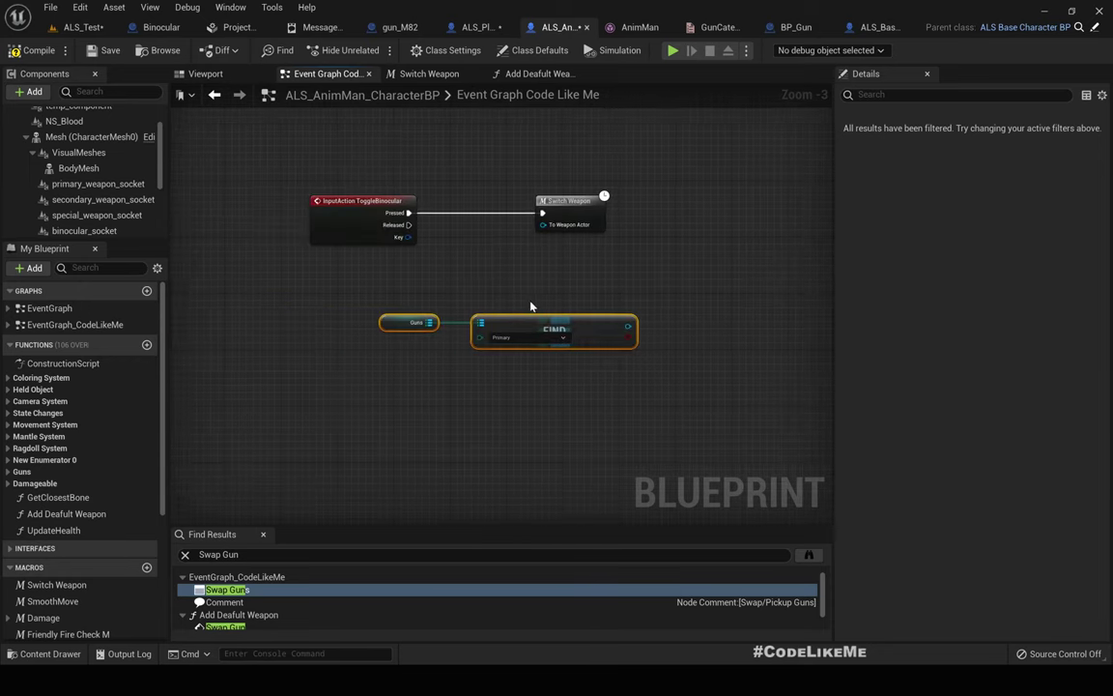
{"action": "left_click_drag", "start_coordinate": [531, 323], "coordinate": [462, 272]}
{"action": "scroll", "coordinate": [448, 314], "scroll_direction": "up", "scroll_amount": 2}
{"action": "scroll", "coordinate": [448, 314], "scroll_direction": "up", "scroll_amount": 1}
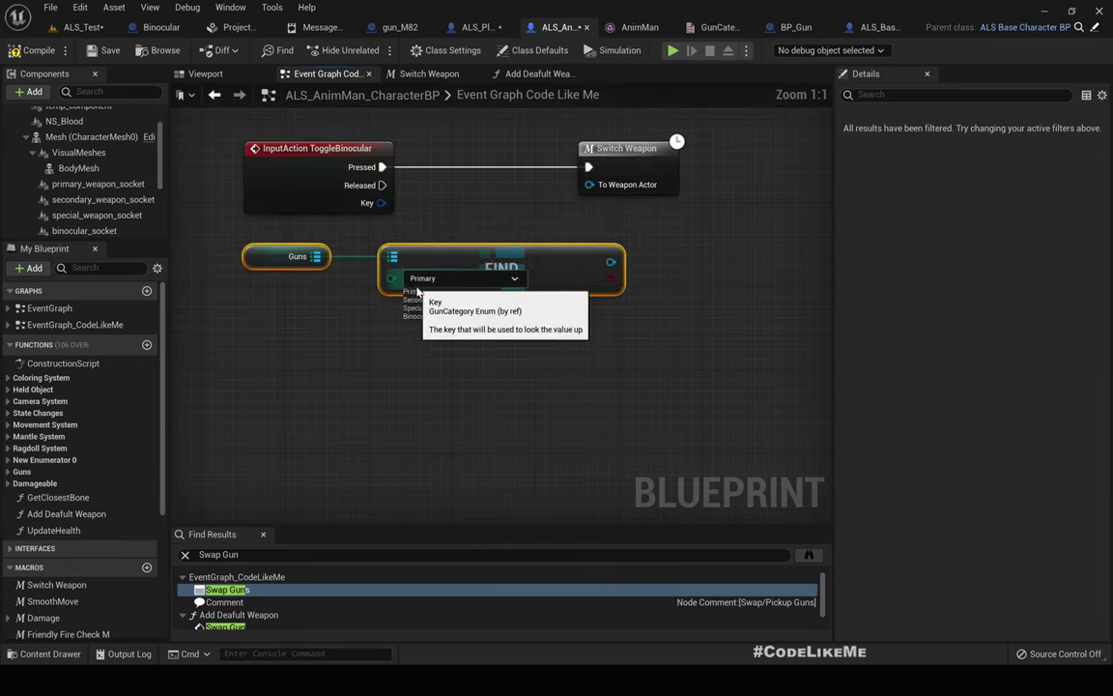
- Set the copied FIND node's key to Binocular and connect its result to Switch Weapon's To Weapon Actor input
{"action": "left_click", "coordinate": [454, 279]}
{"action": "left_click", "coordinate": [430, 313]}
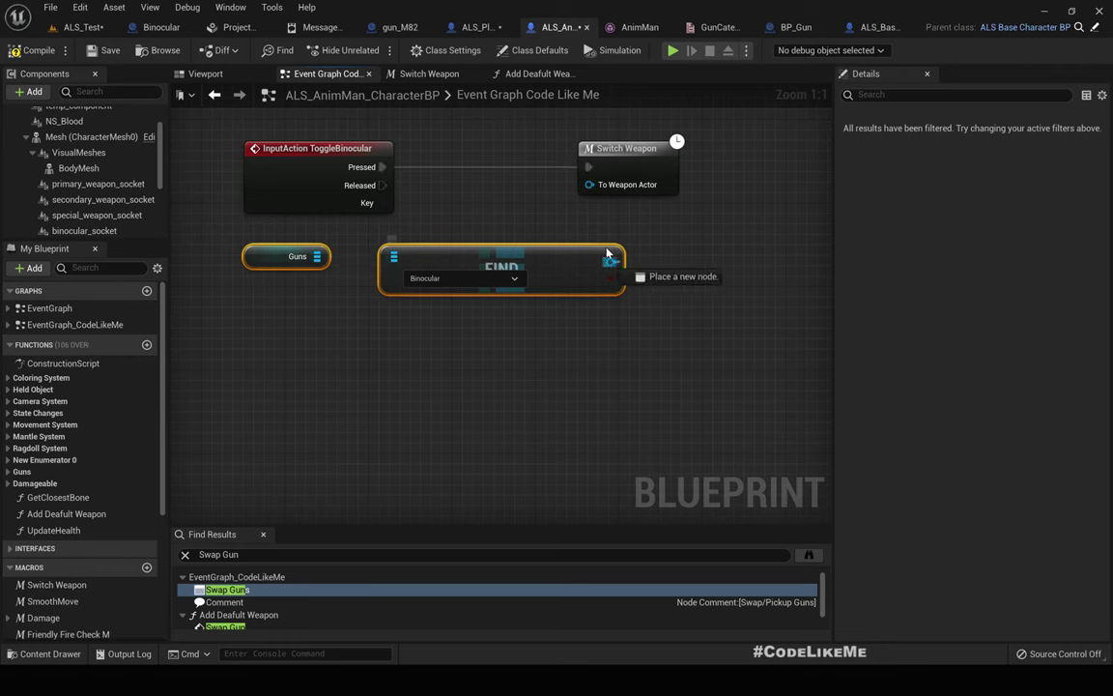
{"action": "left_click_drag", "start_coordinate": [606, 254], "coordinate": [605, 191]}
{"action": "right_click_drag", "start_coordinate": [474, 384], "coordinate": [550, 377]}
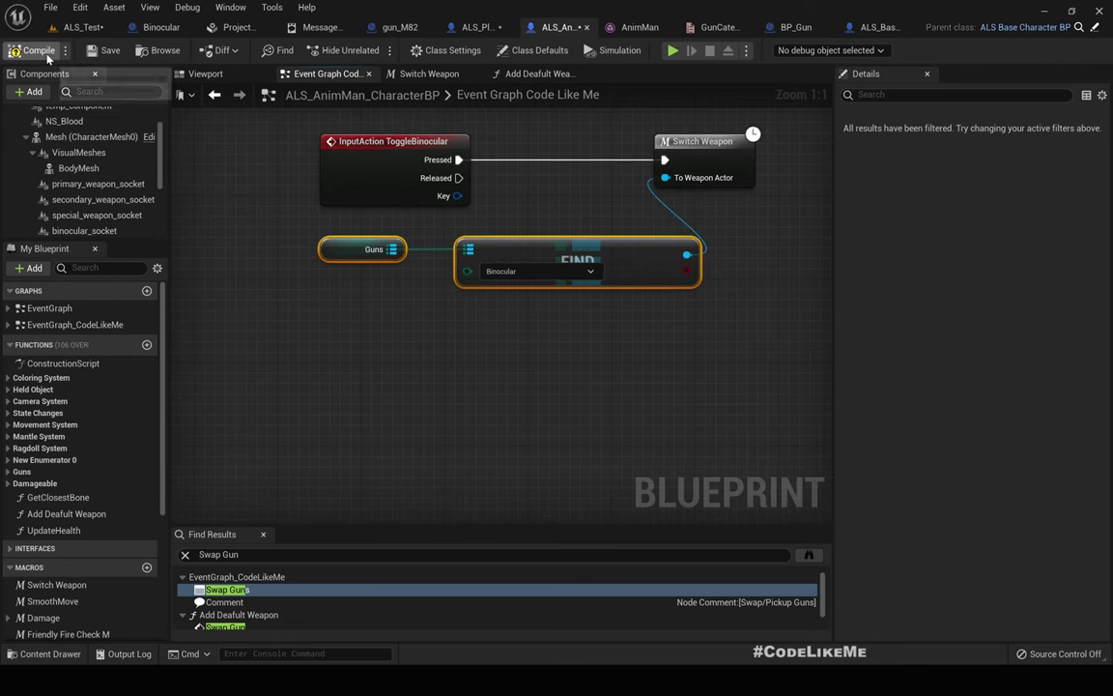
- Play-test the ALS_Test level full screen and check where the default weapons and binoculars sit on the character
{"action": "left_click", "coordinate": [77, 27]}
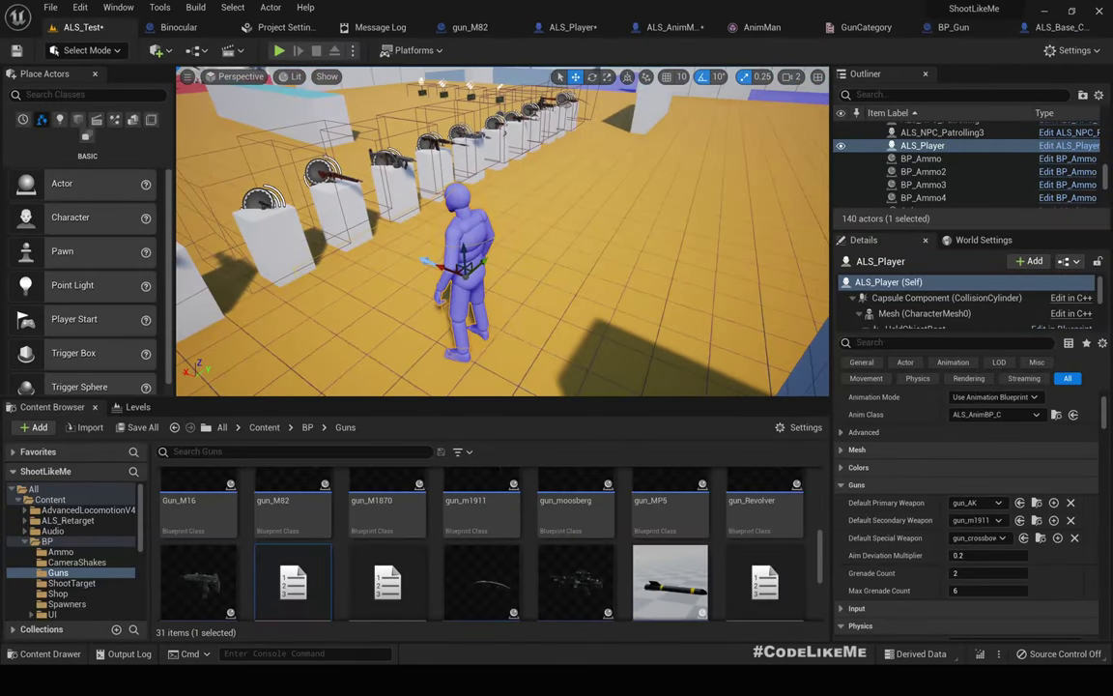
{"action": "key", "text": "F11"}
{"action": "key", "text": "alt+p"}
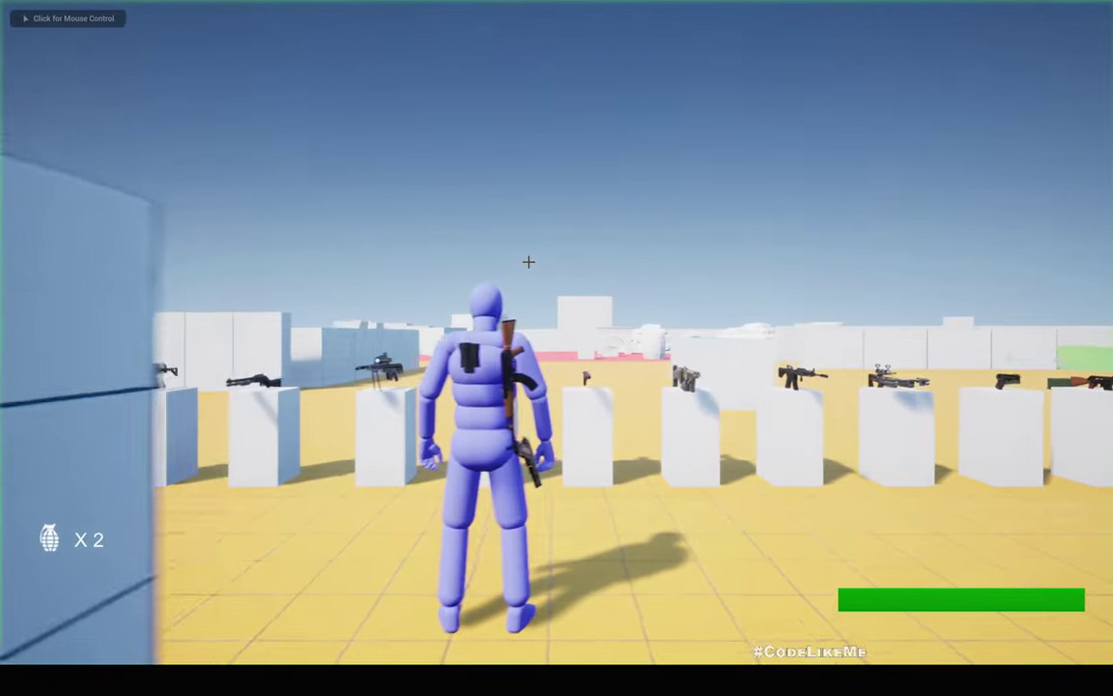
{"action": "left_click", "coordinate": [528, 262]}
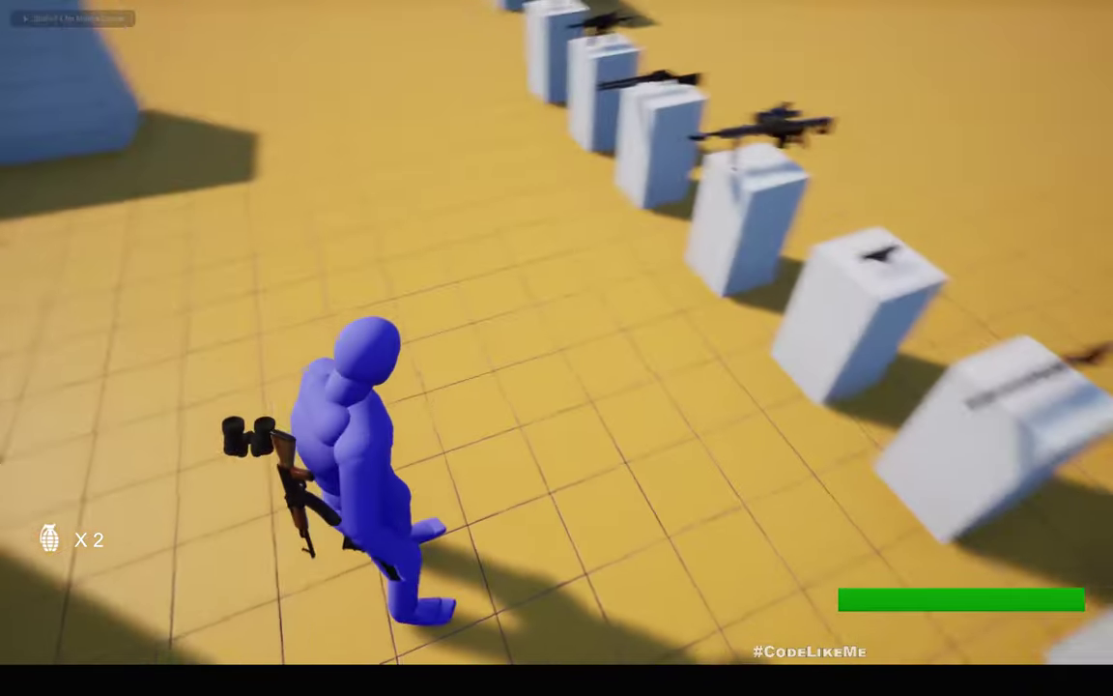
{"action": "key", "text": "Escape"}
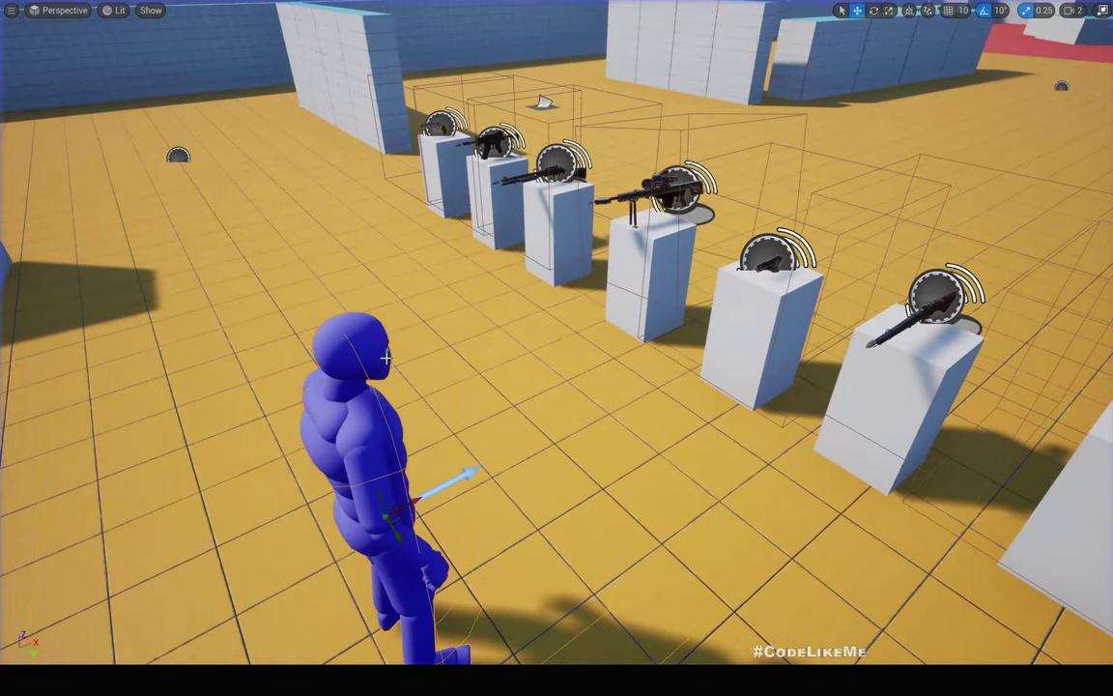
- Save all changes, then set the Binocular blueprint's Gun Category to Binocular and compile it
{"action": "key", "text": "F11"}
{"action": "key", "text": "ctrl+shift+s"}
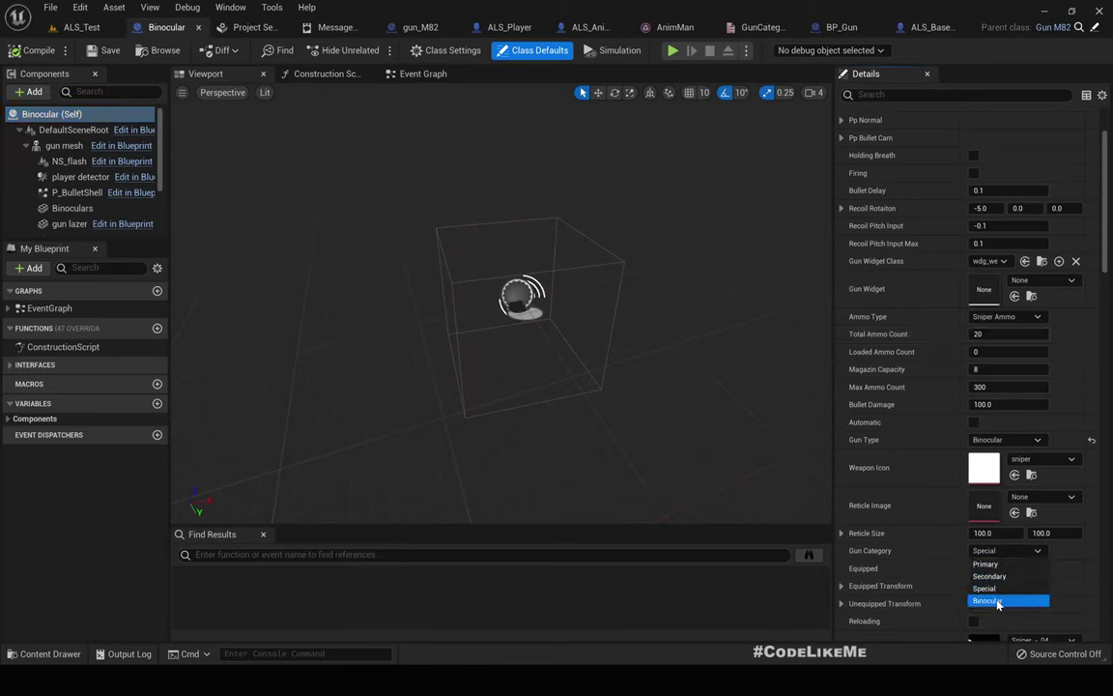
{"action": "left_click", "coordinate": [39, 50]}
- Play-test ALS_Test full screen again, viewing the holstered weapons from several sides and taking out the binoculars
{"action": "left_click", "coordinate": [83, 27]}
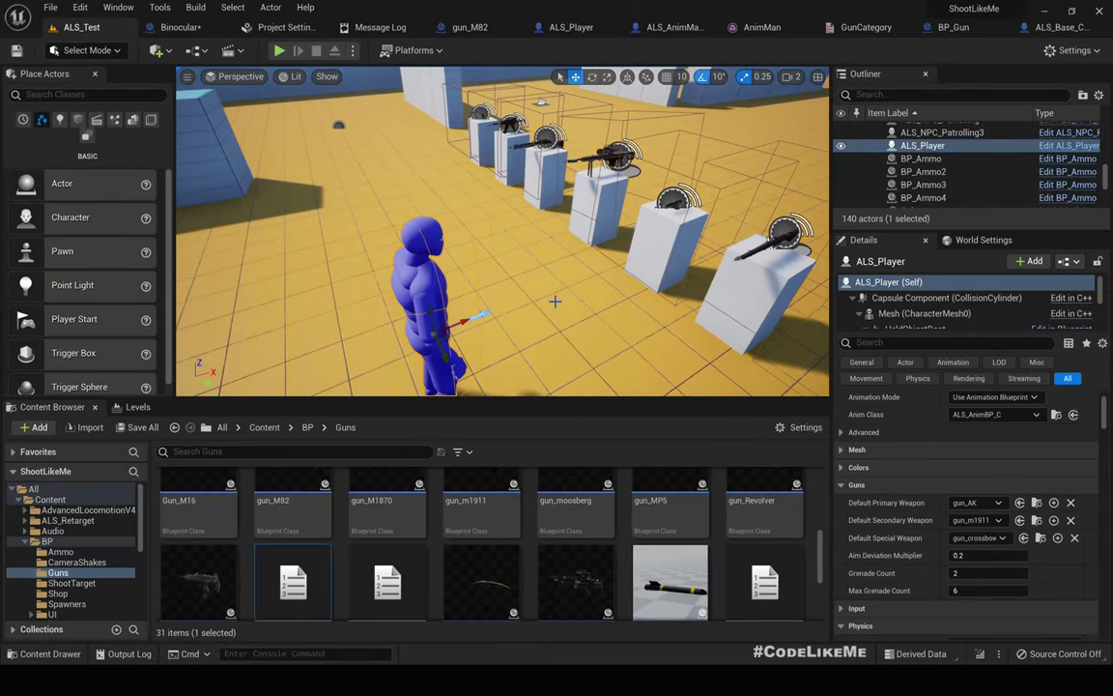
{"action": "key", "text": "F11"}
{"action": "key", "text": "alt+p"}
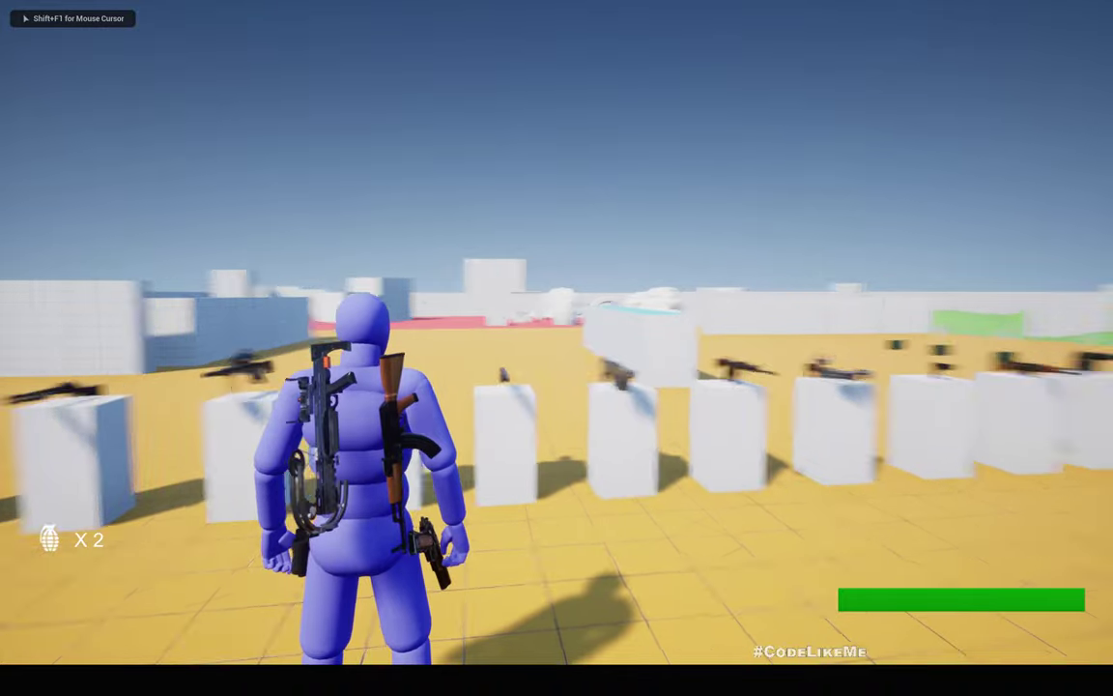
{"action": "key", "text": "s"}
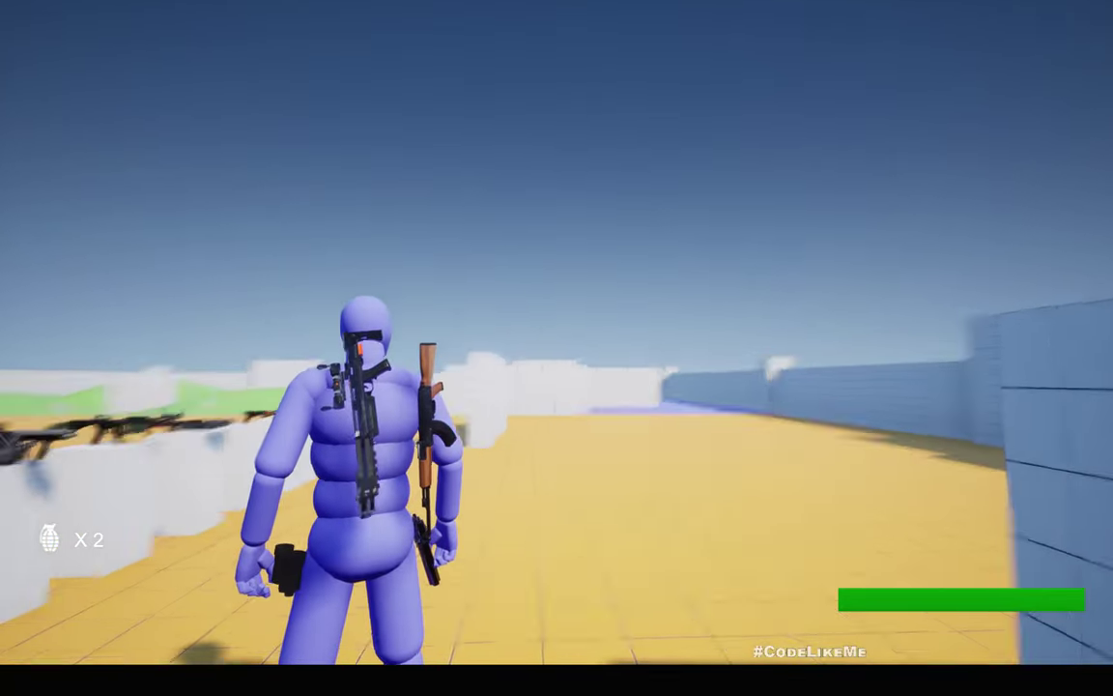
{"action": "key", "text": "d"}
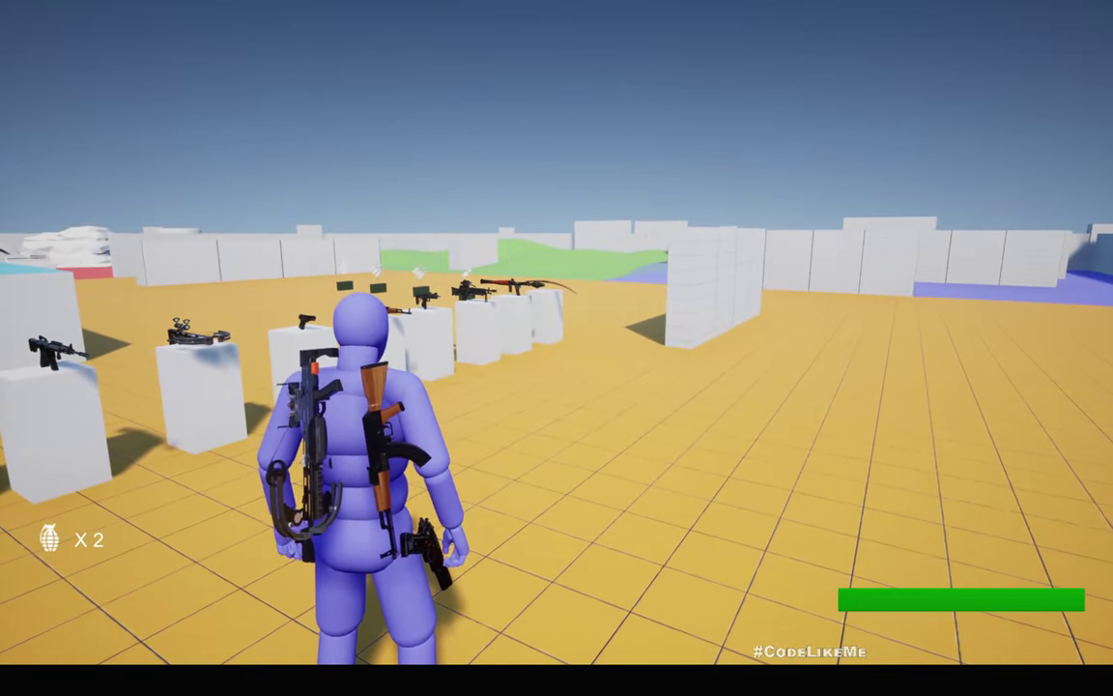
{"action": "right_click_drag", "start_coordinate": [558, 335], "coordinate": [557, 335]}
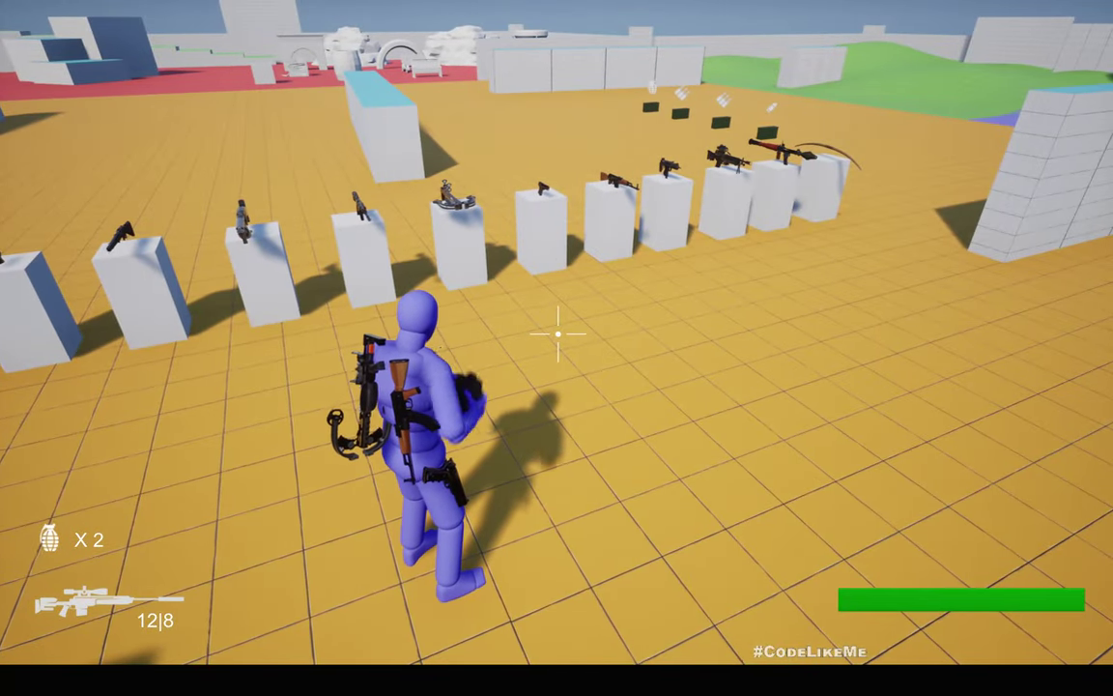
- Switch the character among the primary, secondary and special weapons in play, then end the session and restore the editor layout
{"action": "key", "text": "1"}
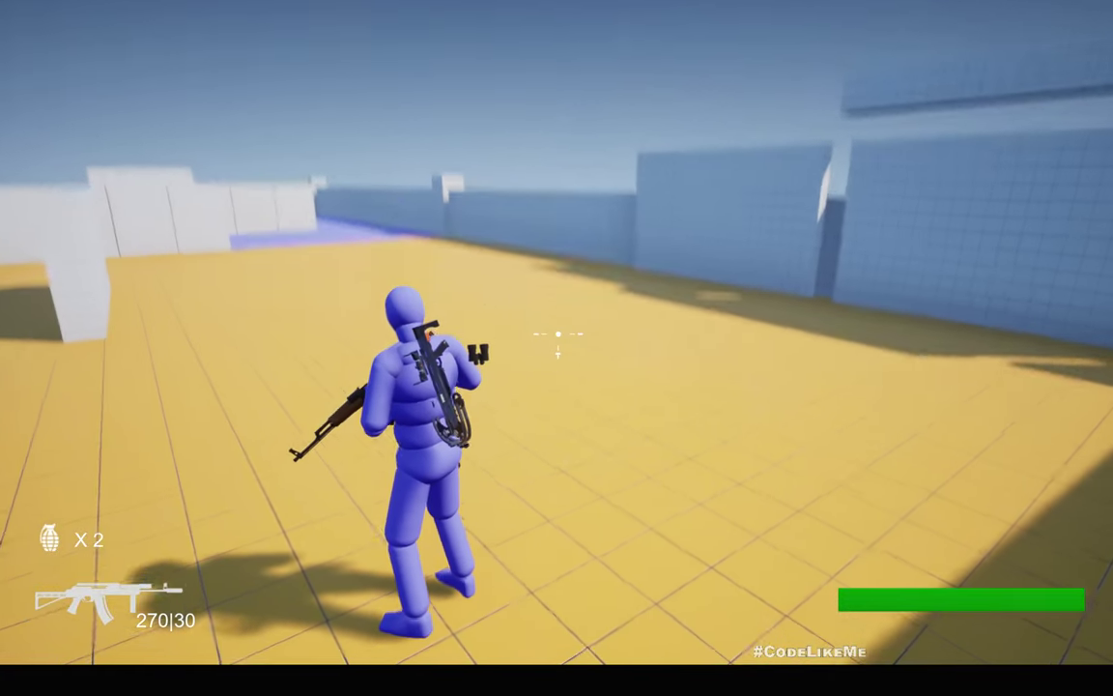
{"action": "key", "text": "2"}
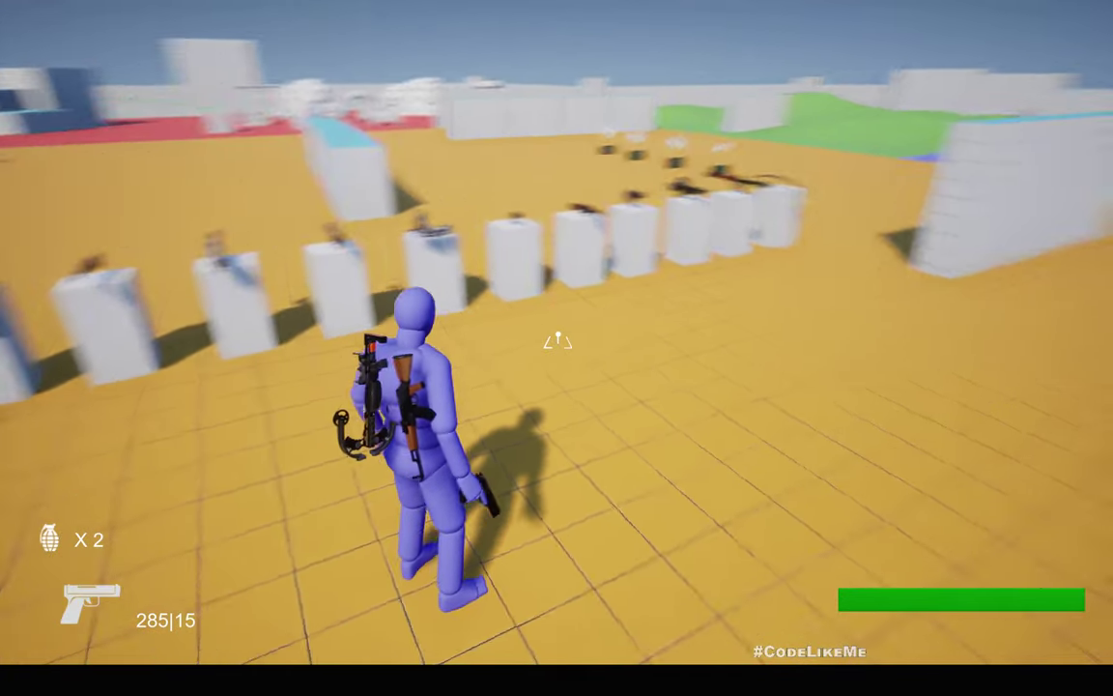
{"action": "key", "text": "3"}
{"action": "key", "text": "1"}
{"action": "key", "text": "Escape"}
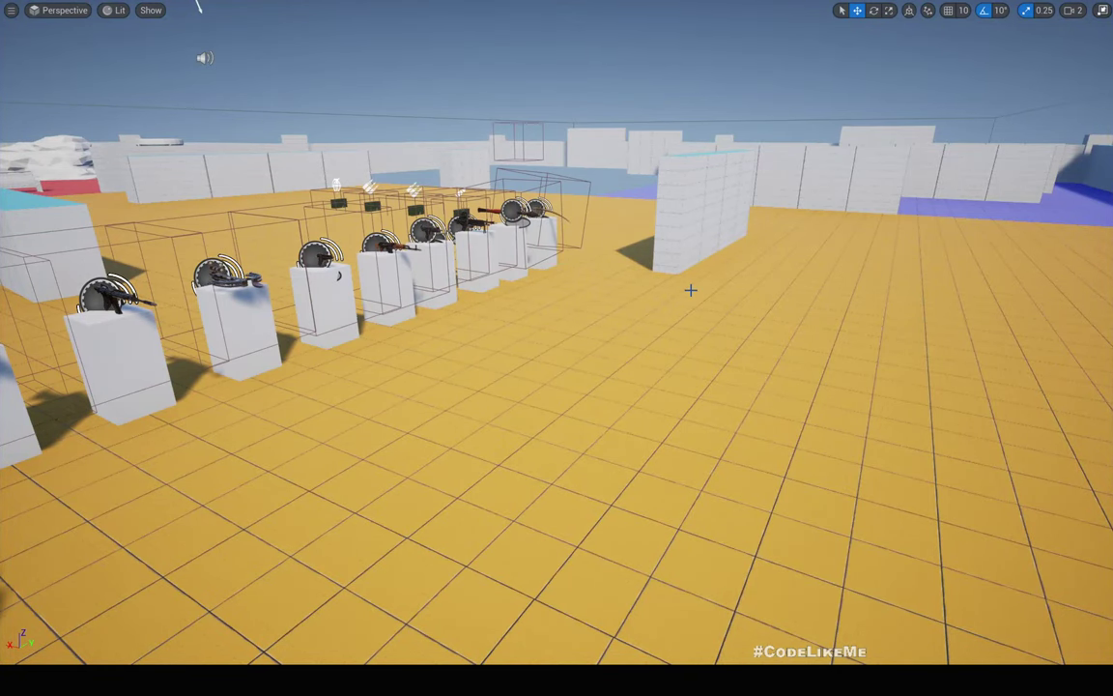
{"action": "key", "text": "F11"}
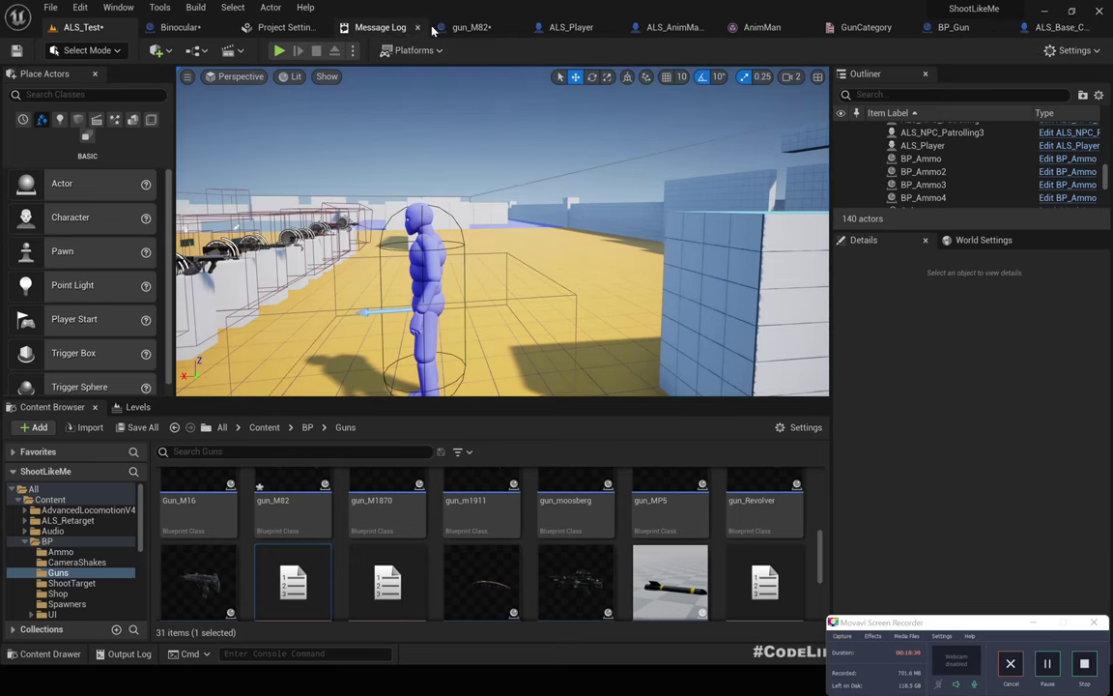
- Examine the gun_M82 event graph's reticle-mode logic and BP_Gun's Get Category function and interface list
{"action": "left_click", "coordinate": [472, 27]}
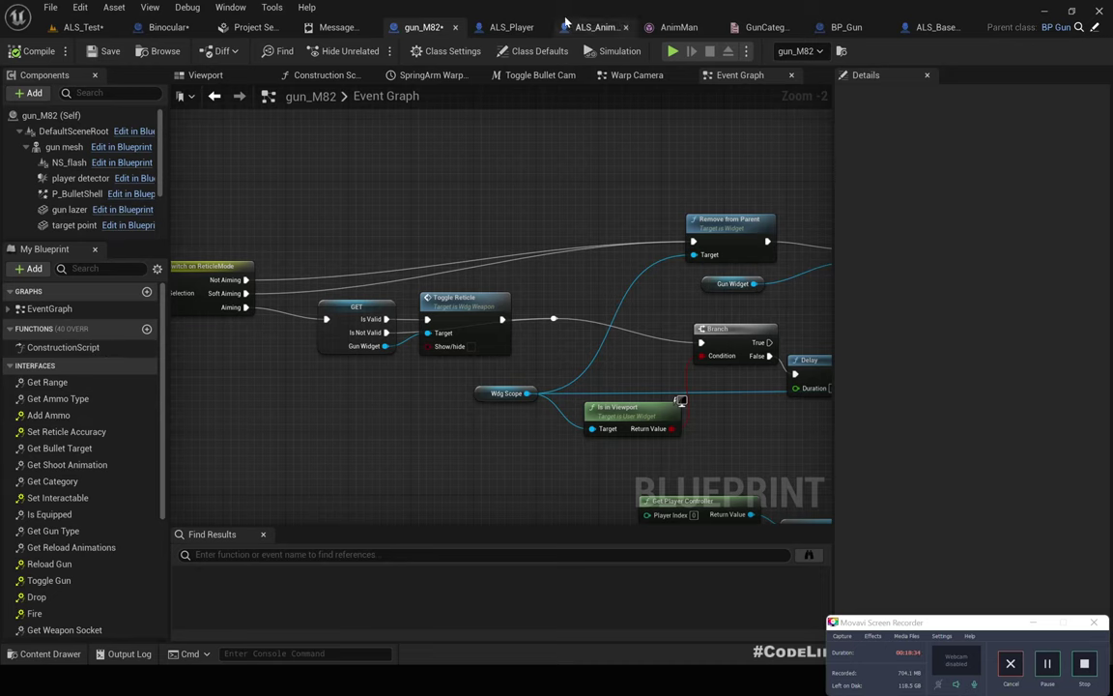
{"action": "left_click", "coordinate": [851, 29]}
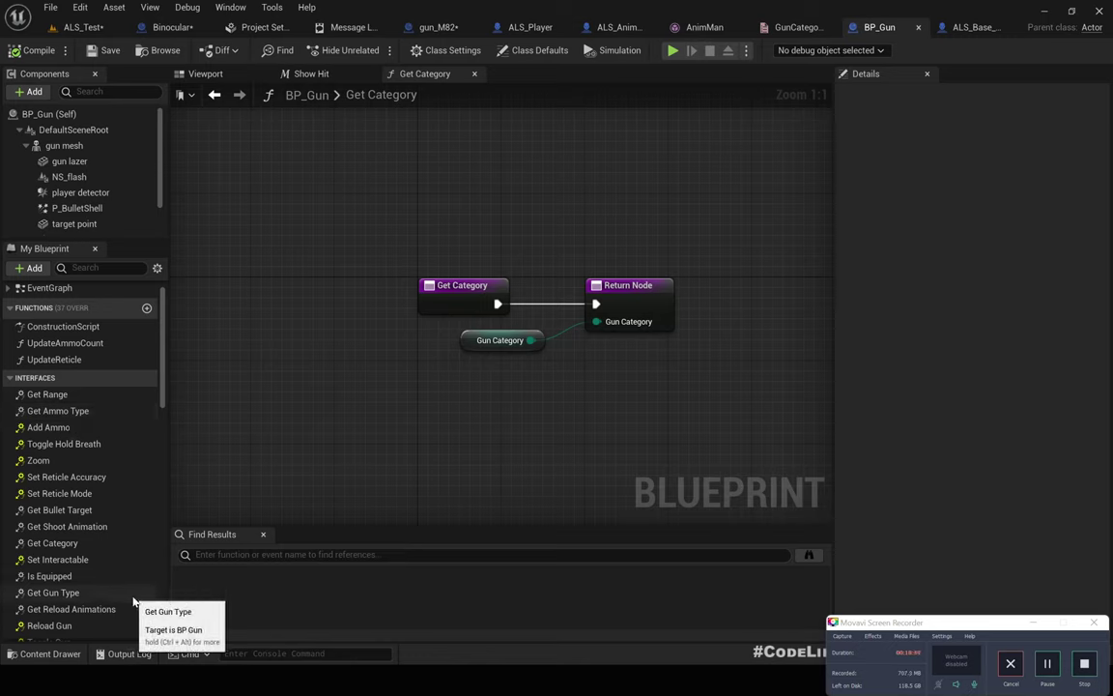
{"action": "scroll", "coordinate": [60, 487], "scroll_direction": "down", "scroll_amount": 2}
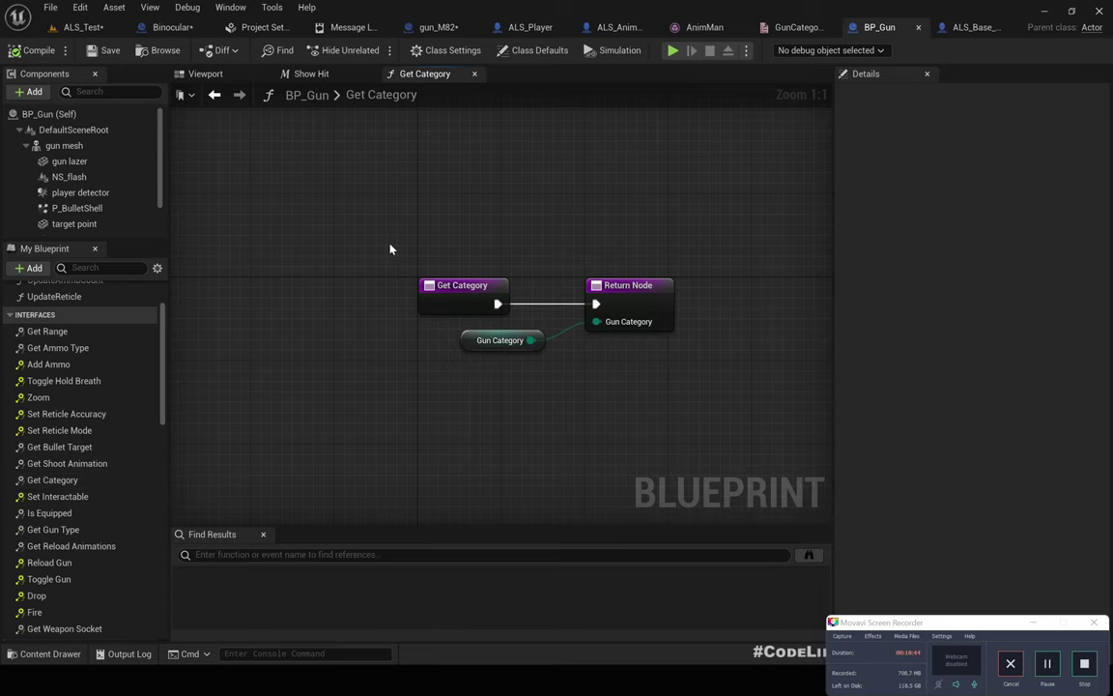
{"action": "left_click_drag", "start_coordinate": [390, 249], "coordinate": [658, 378]}
{"action": "left_click", "coordinate": [770, 276]}
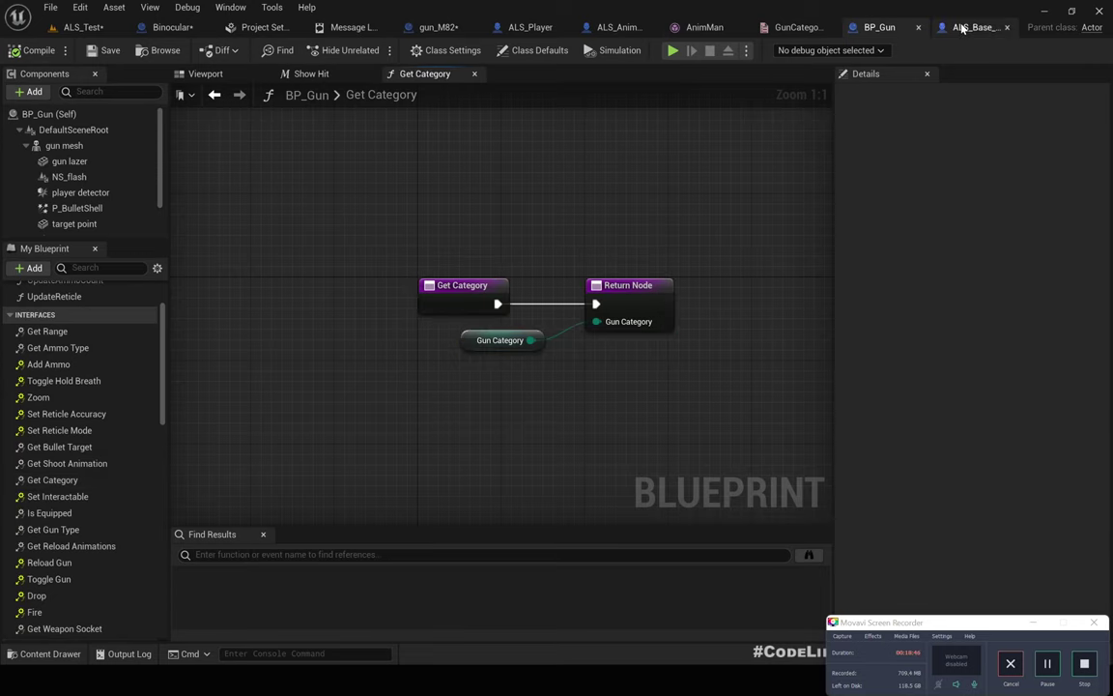
{"action": "left_click", "coordinate": [440, 27]}
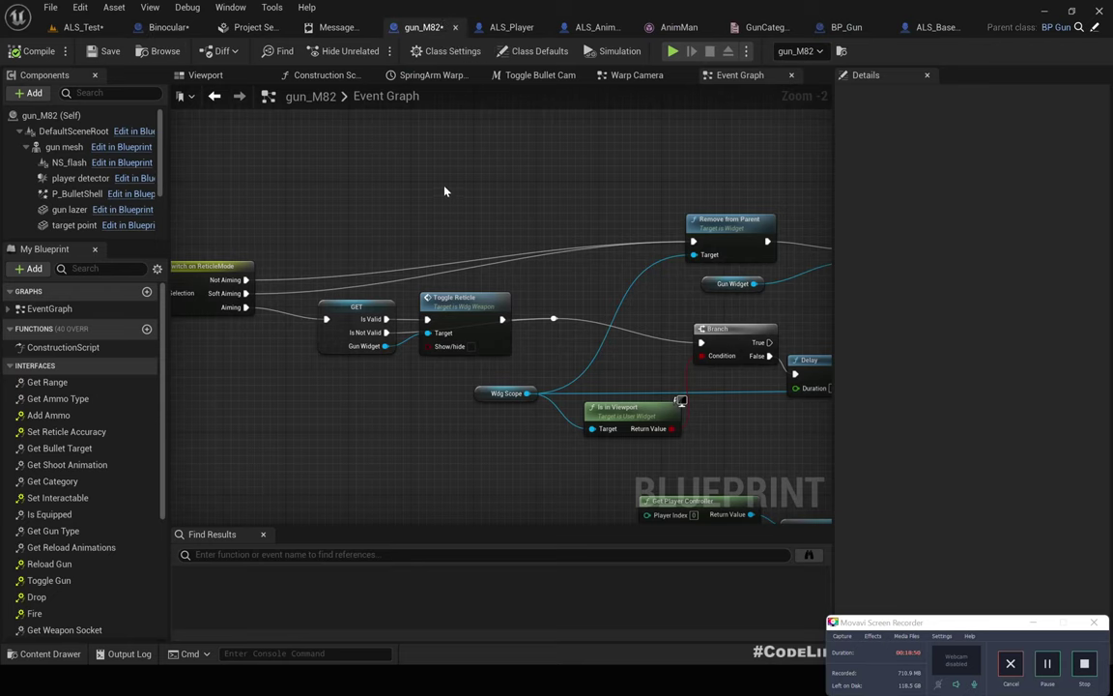
- Run ALS_Test full screen, aim through the binoculars' scope, and switch back to the primary weapon while moving around
{"action": "left_click", "coordinate": [81, 27]}
{"action": "left_click", "coordinate": [278, 51]}
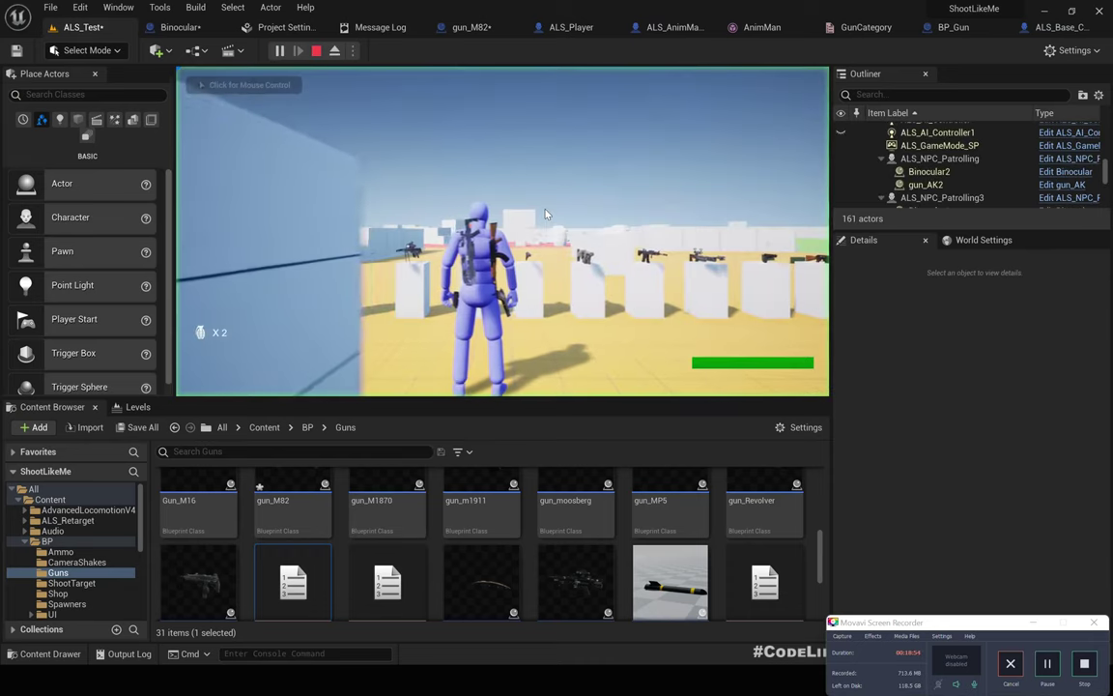
{"action": "key", "text": "F11"}
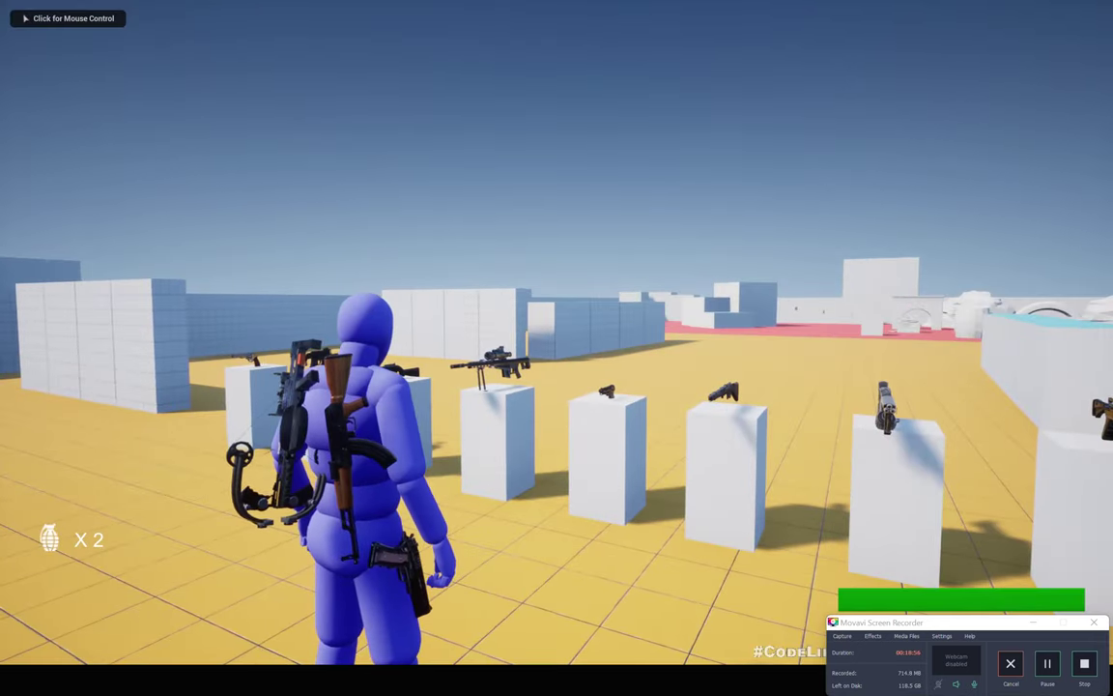
{"action": "left_click", "coordinate": [557, 332]}
{"action": "key", "text": "1"}
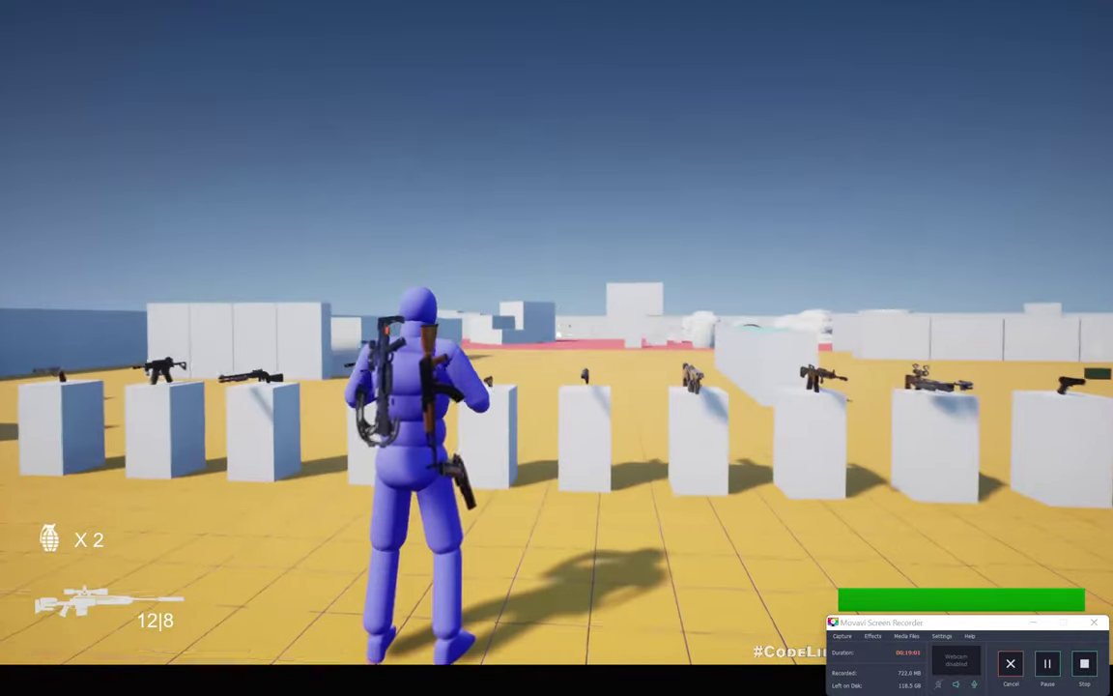
{"action": "right_click", "coordinate": [557, 334]}
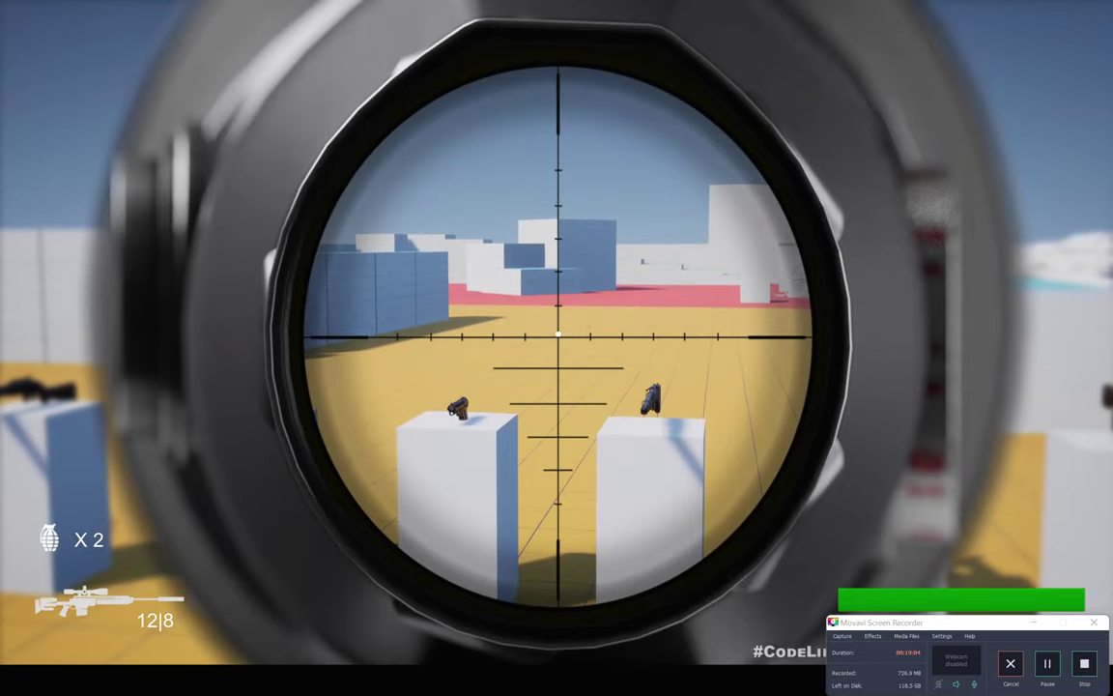
{"action": "right_click", "coordinate": [557, 334]}
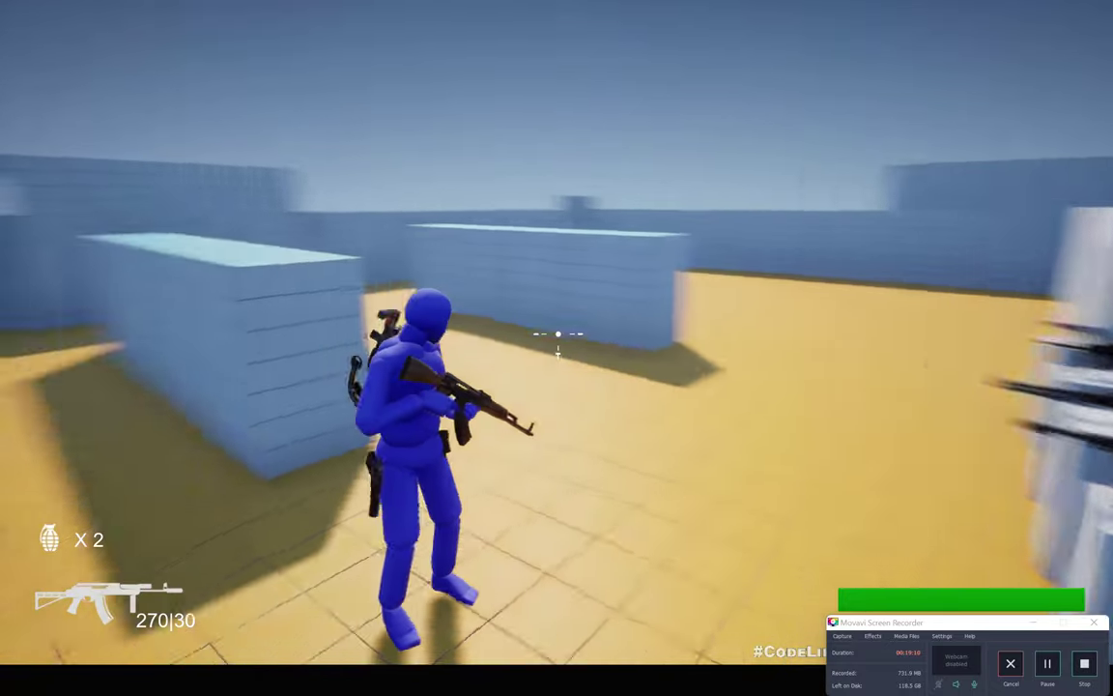
{"action": "key", "text": "w"}
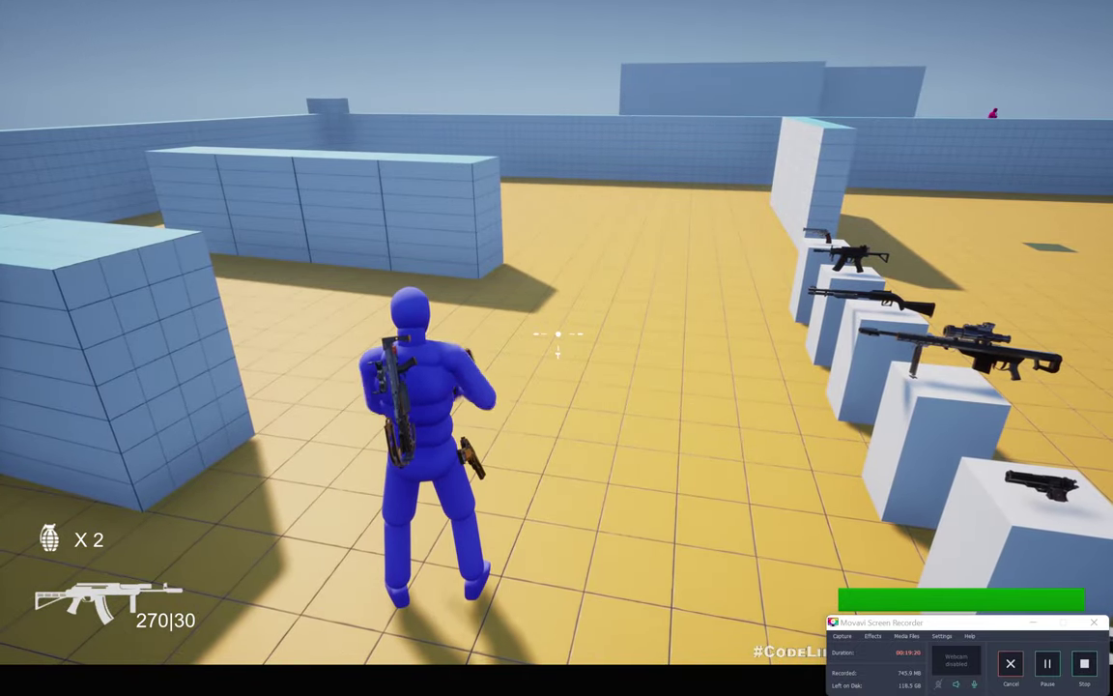
- Switch the character to the sniper rifle in play, aim through its scope, lower it, and end the session
{"action": "key", "text": "2"}
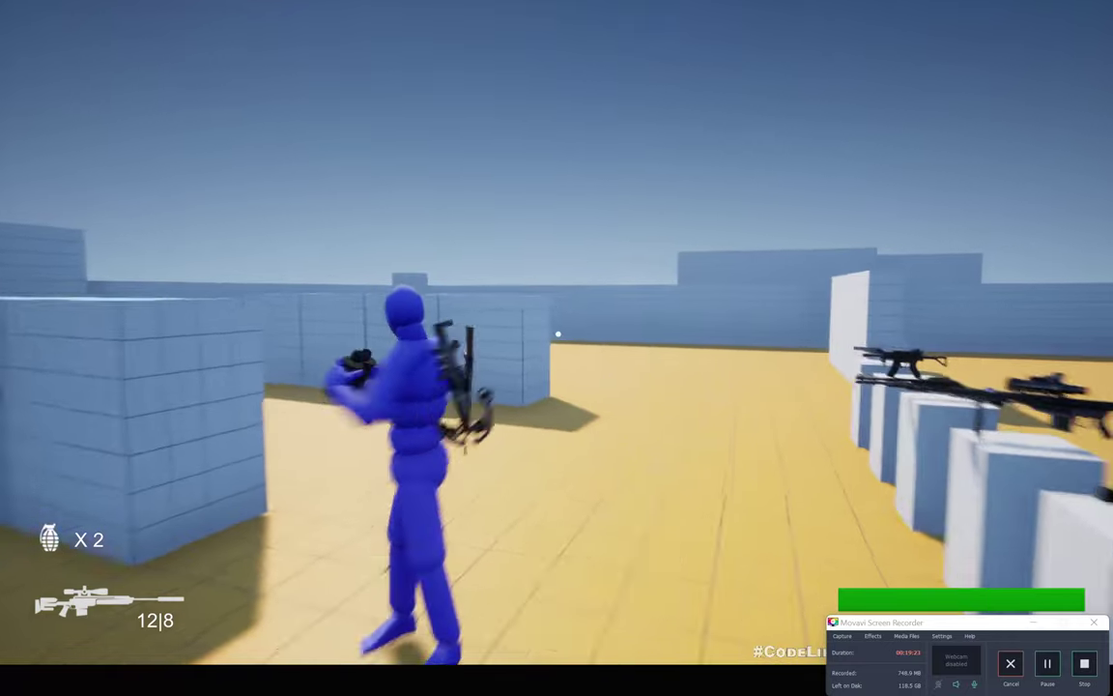
{"action": "right_click", "coordinate": [558, 334]}
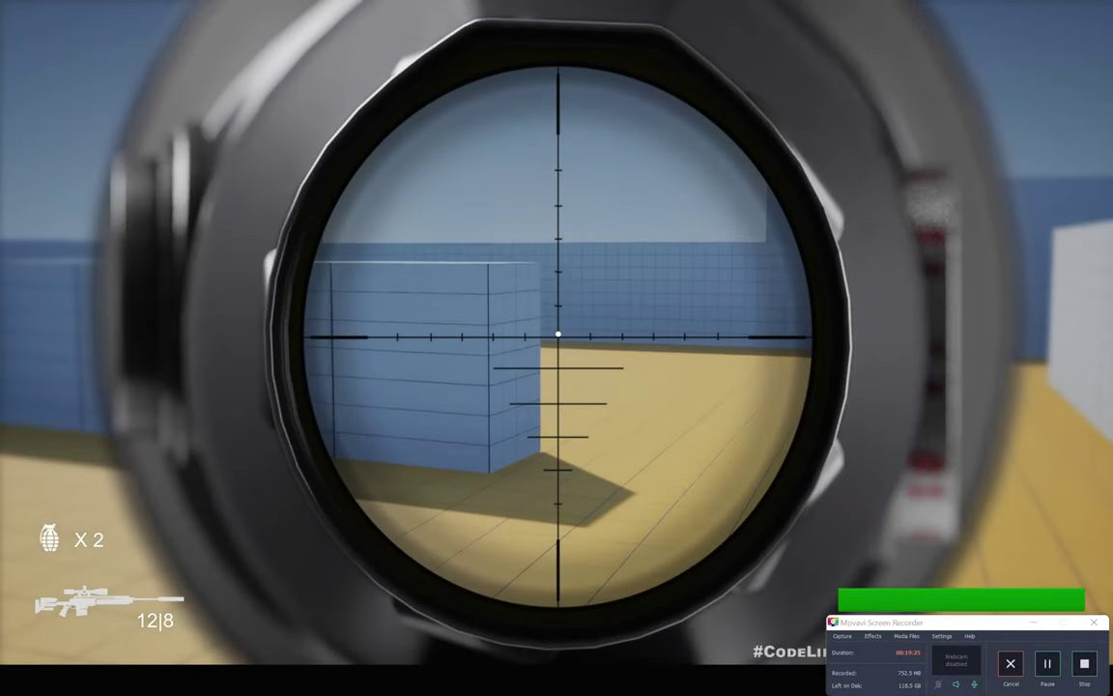
{"action": "right_click", "coordinate": [557, 334]}
{"action": "key", "text": "Escape"}
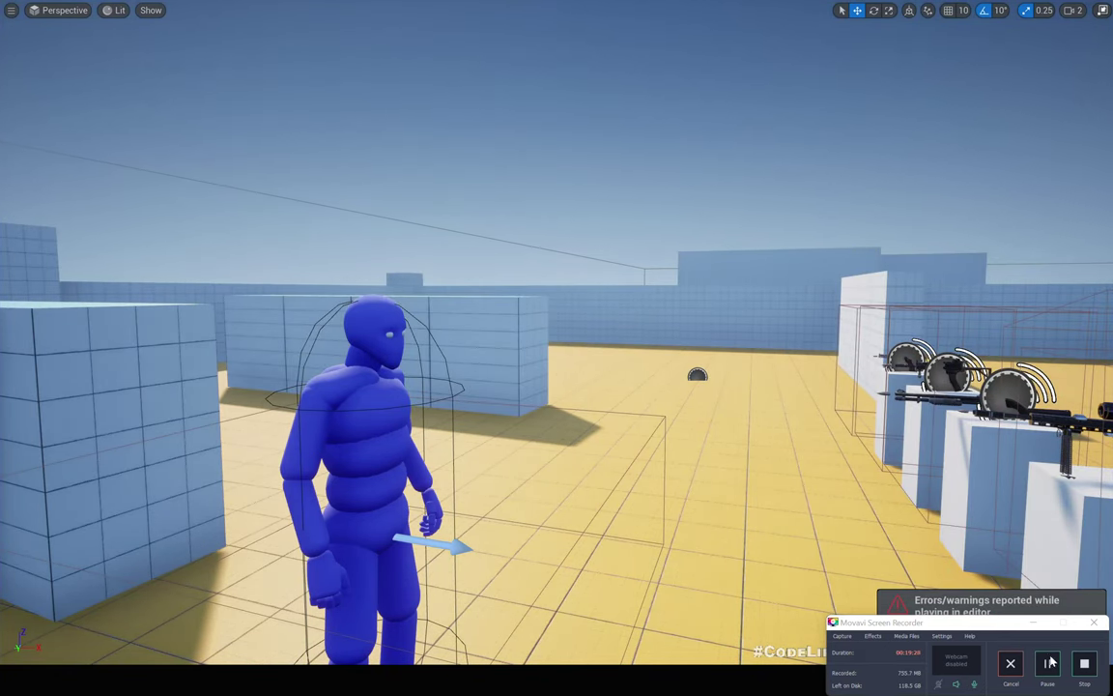
{"action": "left_click", "coordinate": [1030, 623]}
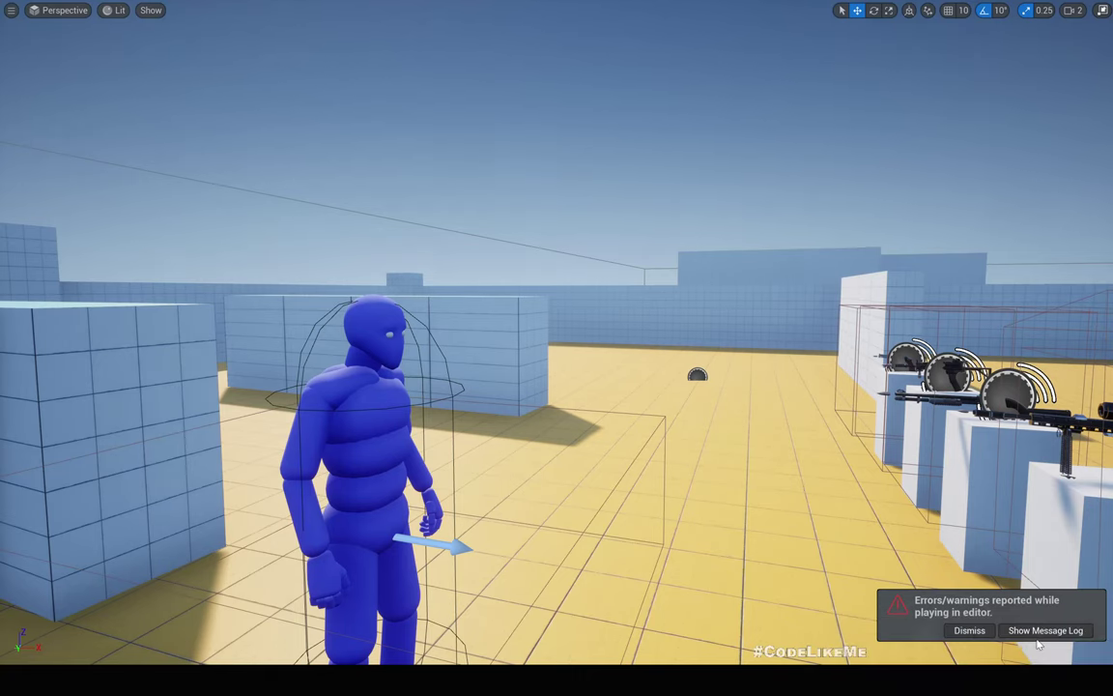
- Open the play-in-editor message log and jump to the Toggle Reticle node named in the gun widget error
{"action": "mouse_move", "coordinate": [610, 409]}
{"action": "right_mouse_down"}
{"action": "mouse_move", "coordinate": [640, 419]}
{"action": "mouse_move", "coordinate": [626, 415]}
{"action": "right_mouse_up"}
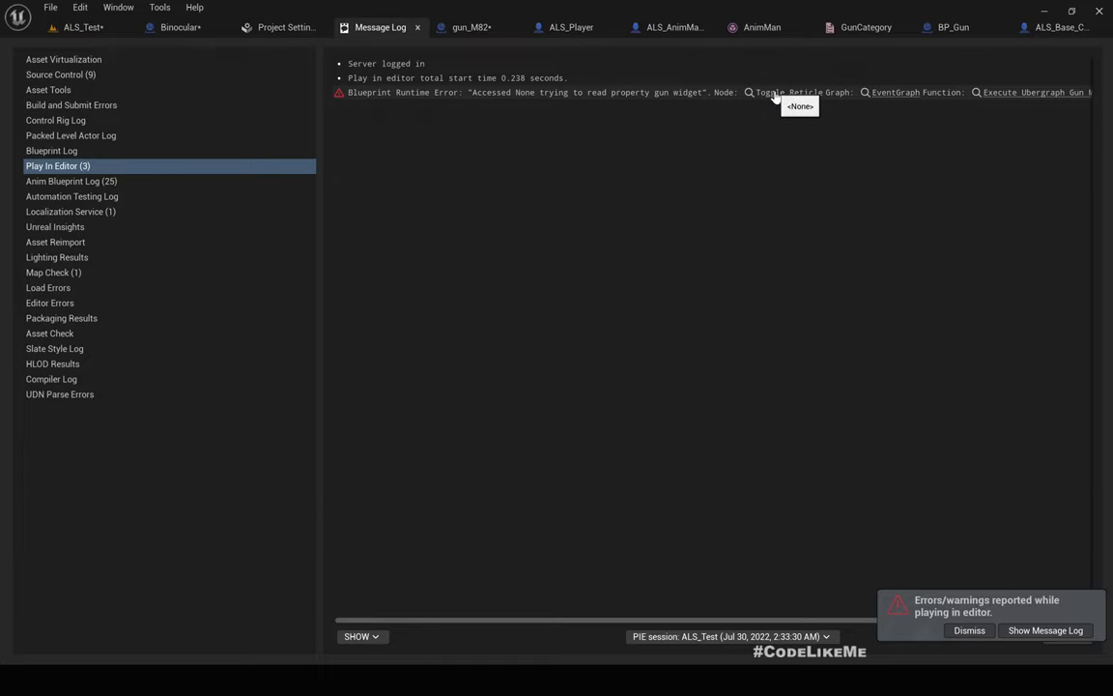
{"action": "left_click", "coordinate": [775, 94]}
{"action": "right_click_drag", "start_coordinate": [340, 368], "coordinate": [743, 336]}
{"action": "scroll", "coordinate": [589, 328], "scroll_direction": "down", "scroll_amount": 3}
{"action": "scroll", "coordinate": [677, 342], "scroll_direction": "down", "scroll_amount": 2}
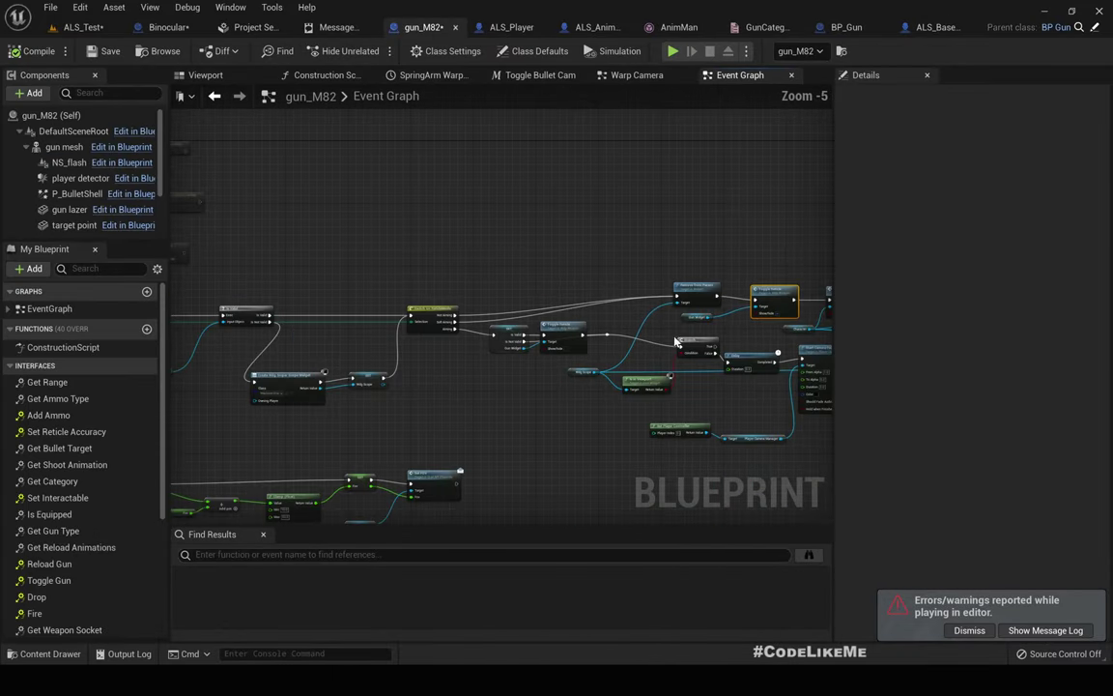
- Reposition the reroute, Remove from Parent, Gun Widget and show-side Toggle Reticle nodes in gun_M82's event graph to make room
{"action": "right_click_drag", "start_coordinate": [680, 303], "coordinate": [611, 265]}
{"action": "left_click_drag", "start_coordinate": [537, 296], "coordinate": [538, 308]}
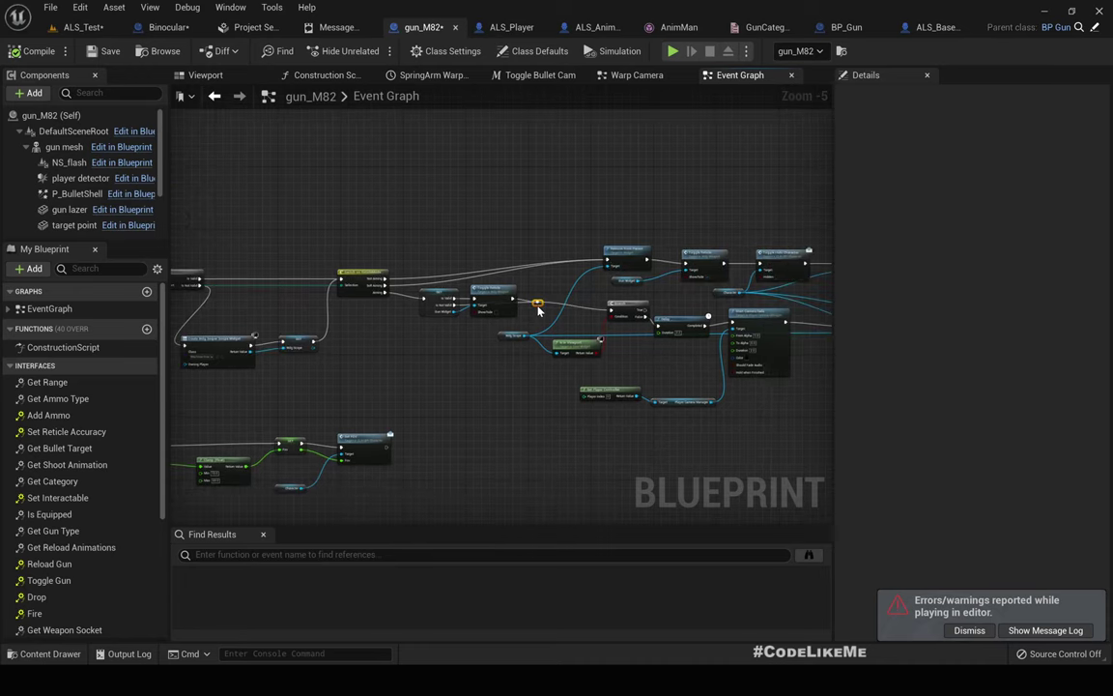
{"action": "left_click_drag", "start_coordinate": [579, 234], "coordinate": [590, 258]}
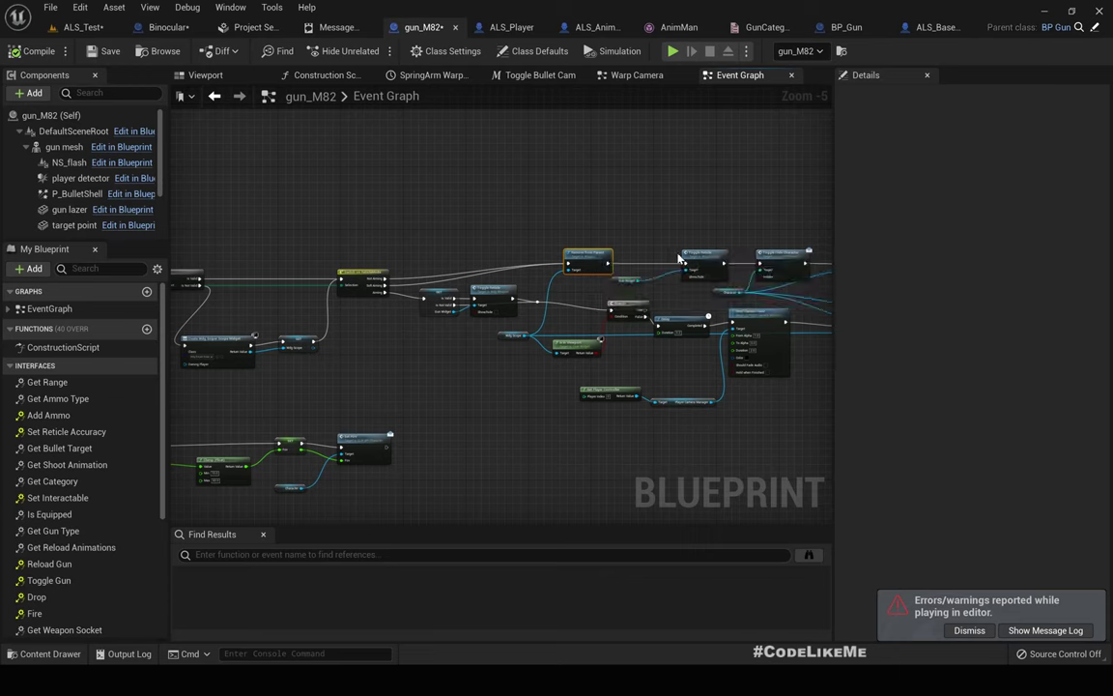
{"action": "scroll", "coordinate": [698, 255], "scroll_direction": "up", "scroll_amount": 2}
{"action": "scroll", "coordinate": [606, 302], "scroll_direction": "down", "scroll_amount": 2}
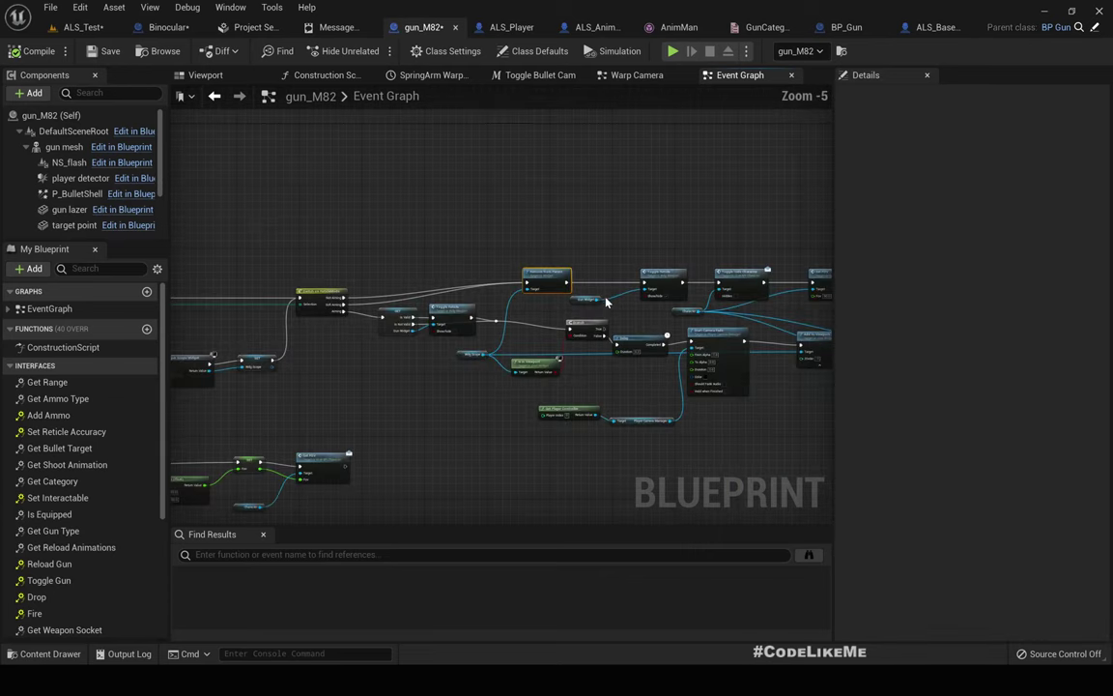
{"action": "left_click_drag", "start_coordinate": [539, 242], "coordinate": [665, 219]}
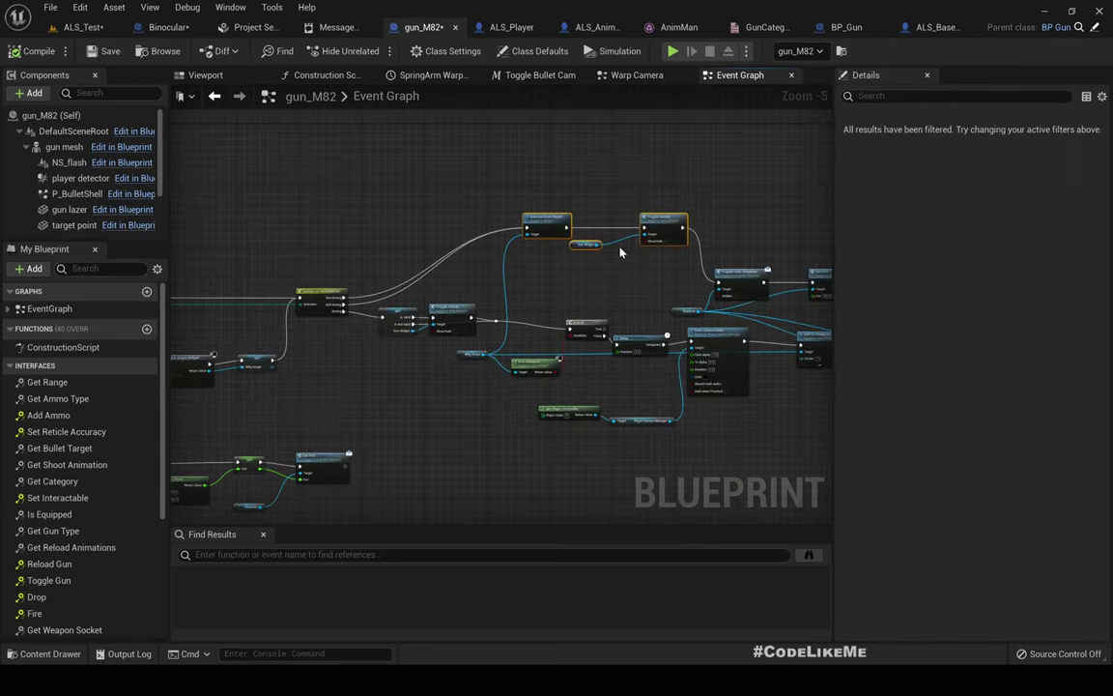
- Convert the Gun Widget getter to a validated get between Remove from Parent and Toggle Reticle, linking Is Not Valid to Toggle Hide Character
{"action": "scroll", "coordinate": [621, 248], "scroll_direction": "up", "scroll_amount": 3}
{"action": "left_click", "coordinate": [551, 243]}
{"action": "right_click", "coordinate": [555, 243]}
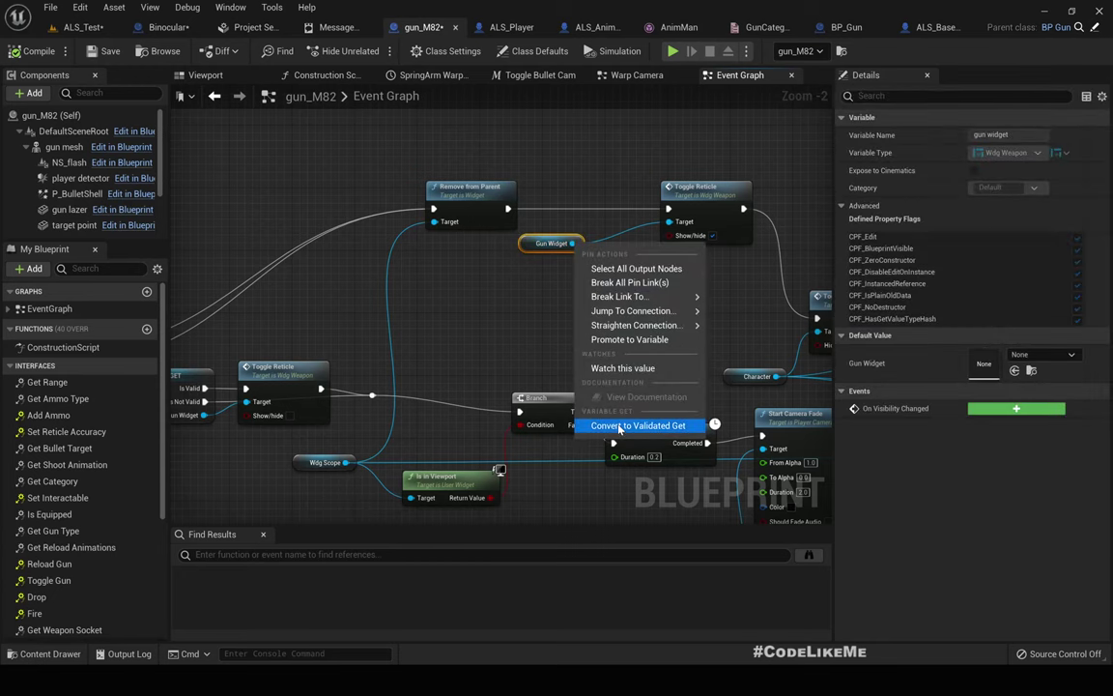
{"action": "left_click", "coordinate": [628, 425]}
{"action": "left_click_drag", "start_coordinate": [558, 254], "coordinate": [581, 207]}
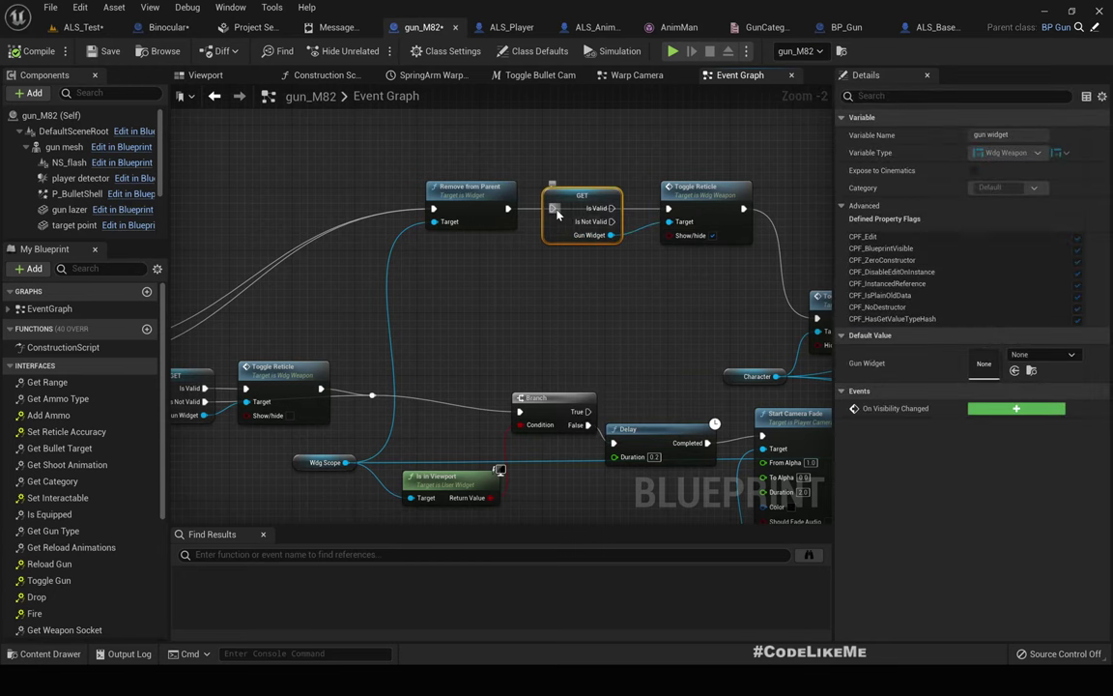
{"action": "left_click_drag", "start_coordinate": [507, 209], "coordinate": [674, 211]}
{"action": "right_click_drag", "start_coordinate": [688, 283], "coordinate": [623, 278]}
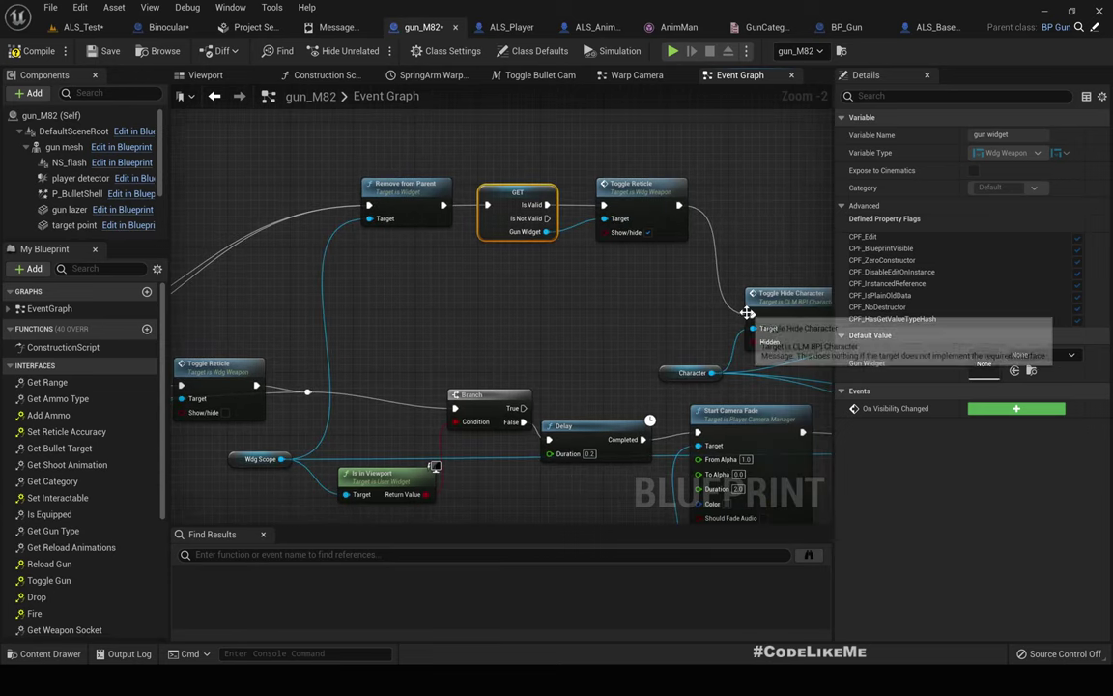
{"action": "left_click_drag", "start_coordinate": [752, 315], "coordinate": [547, 219]}
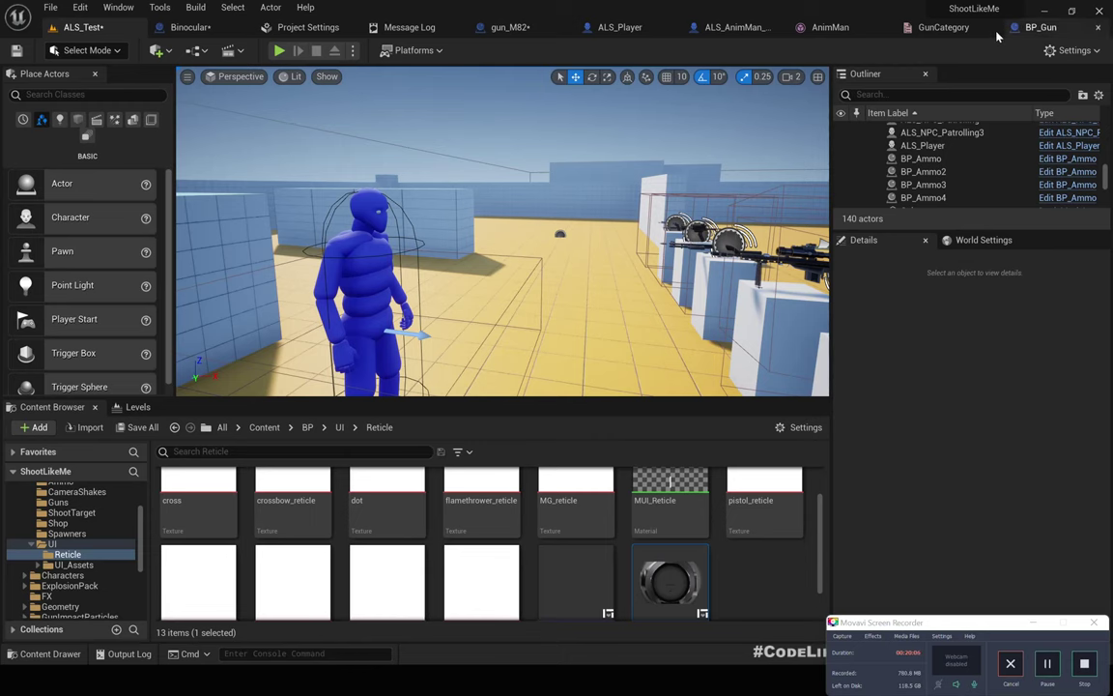
- Examine gun_M82's Toggle Bullet Cam graph and locate where the wdg scope variable is set
{"action": "left_click", "coordinate": [510, 29]}
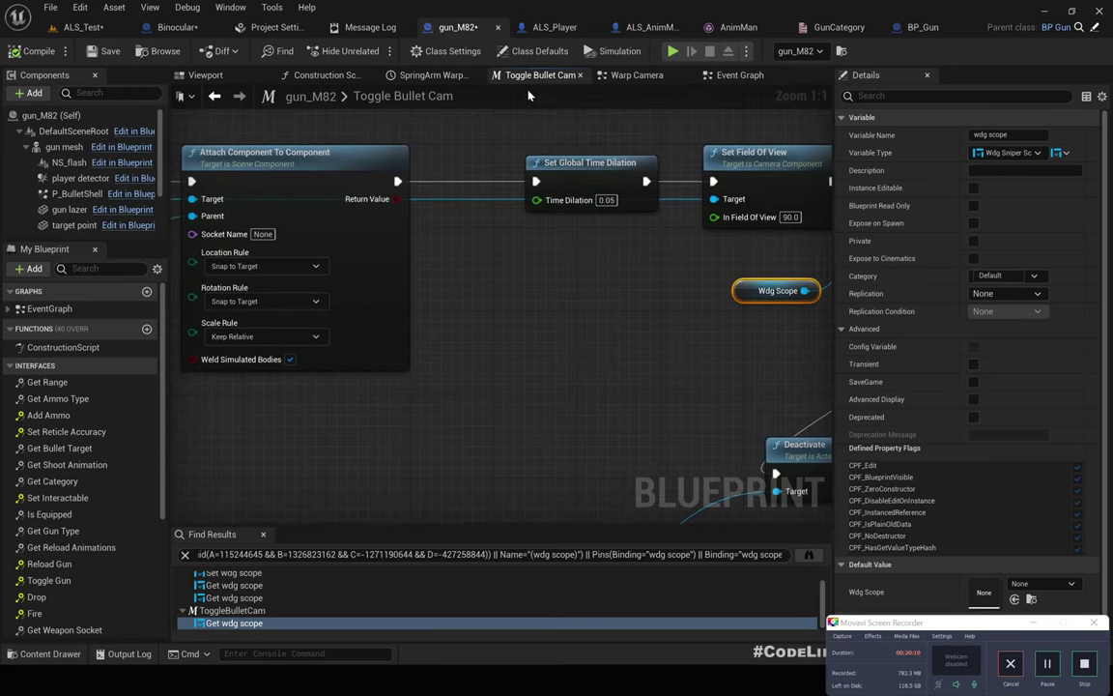
{"action": "scroll", "coordinate": [464, 309], "scroll_direction": "down", "scroll_amount": 6}
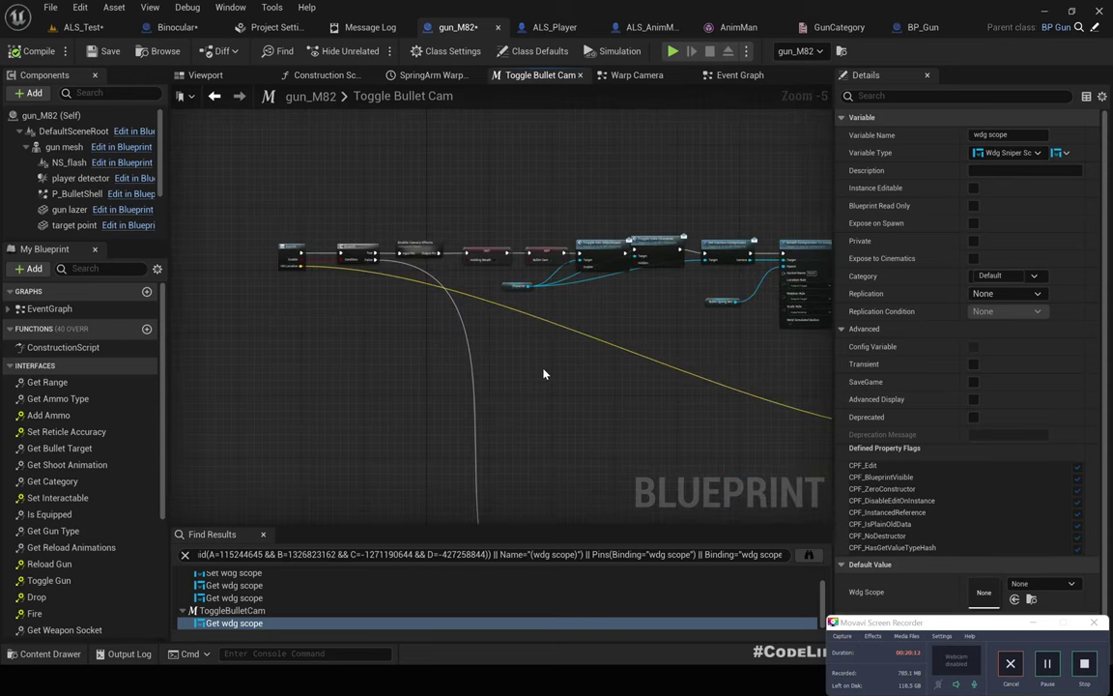
{"action": "left_click", "coordinate": [232, 574]}
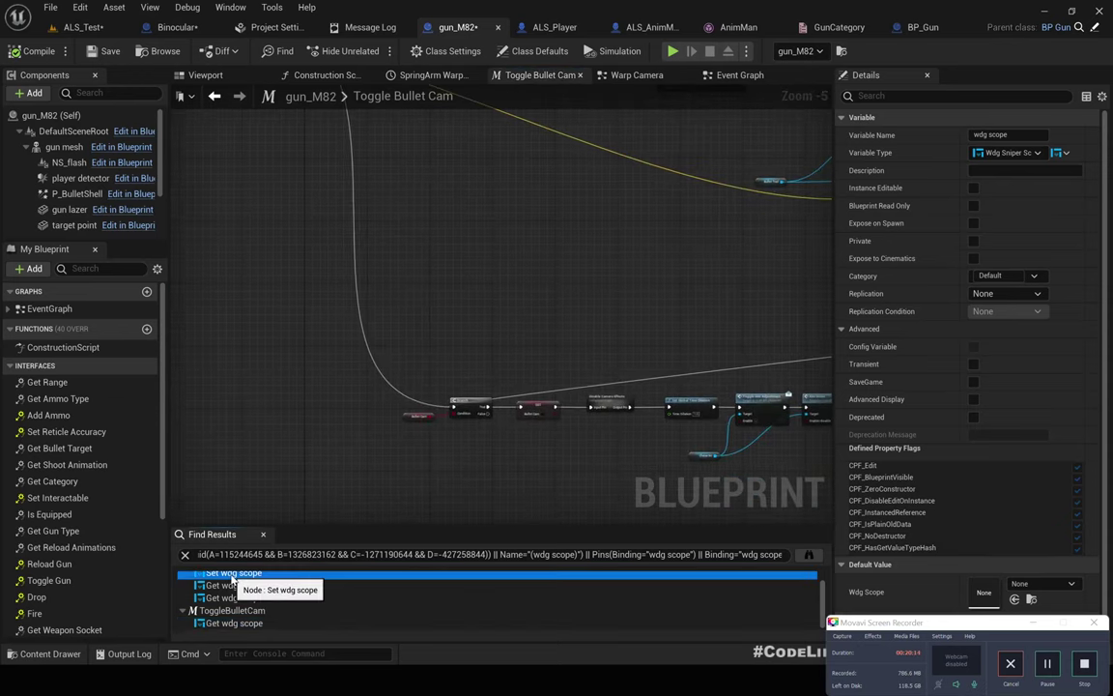
{"action": "double_click", "coordinate": [232, 578]}
{"action": "right_click_drag", "start_coordinate": [539, 380], "coordinate": [616, 404]}
{"action": "left_click", "coordinate": [456, 348]}
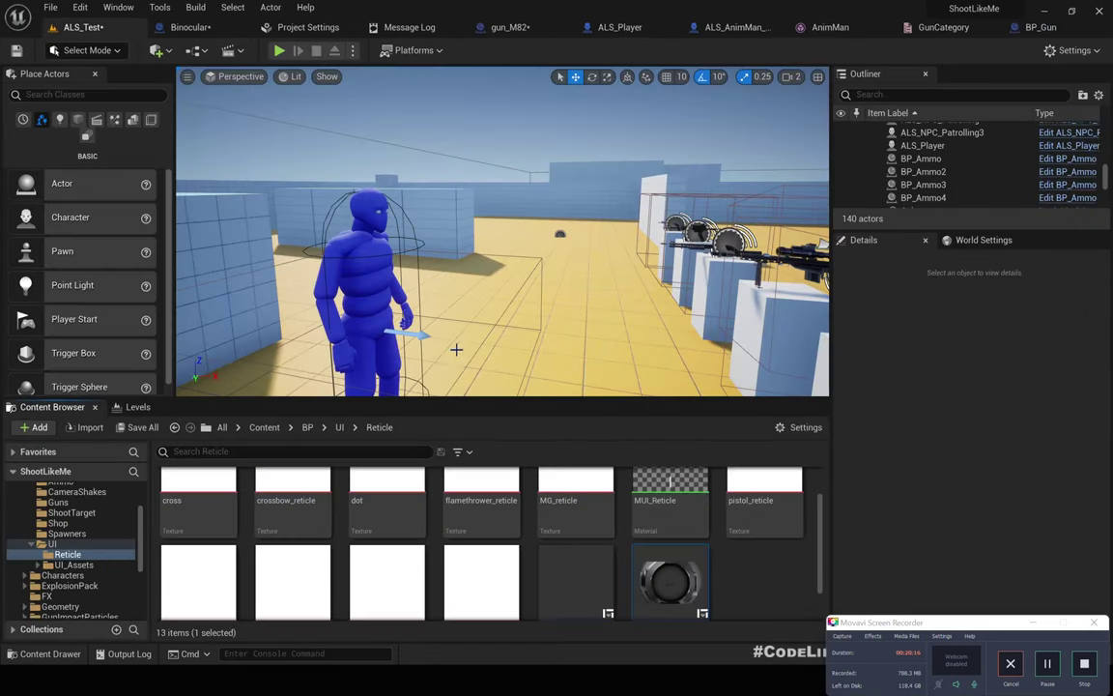
- Inspect the wdg_sniperScope widget and the binocular texture, close the texture, and locate the widget in the Reticle folder
{"action": "double_click", "coordinate": [672, 577]}
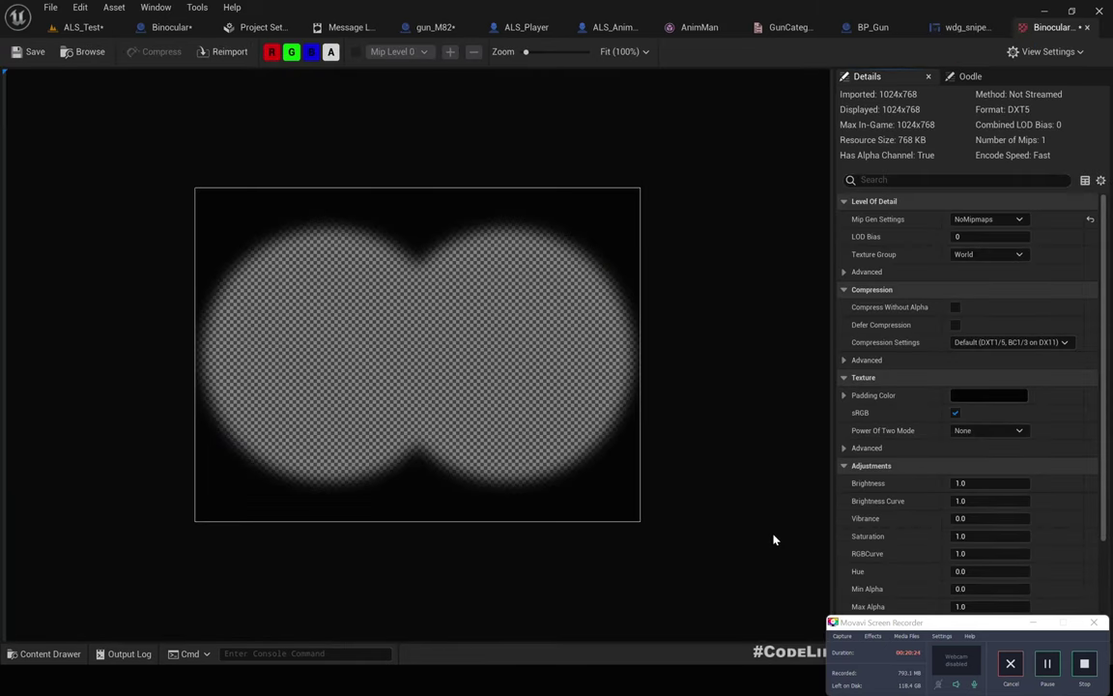
{"action": "left_click", "coordinate": [1089, 28]}
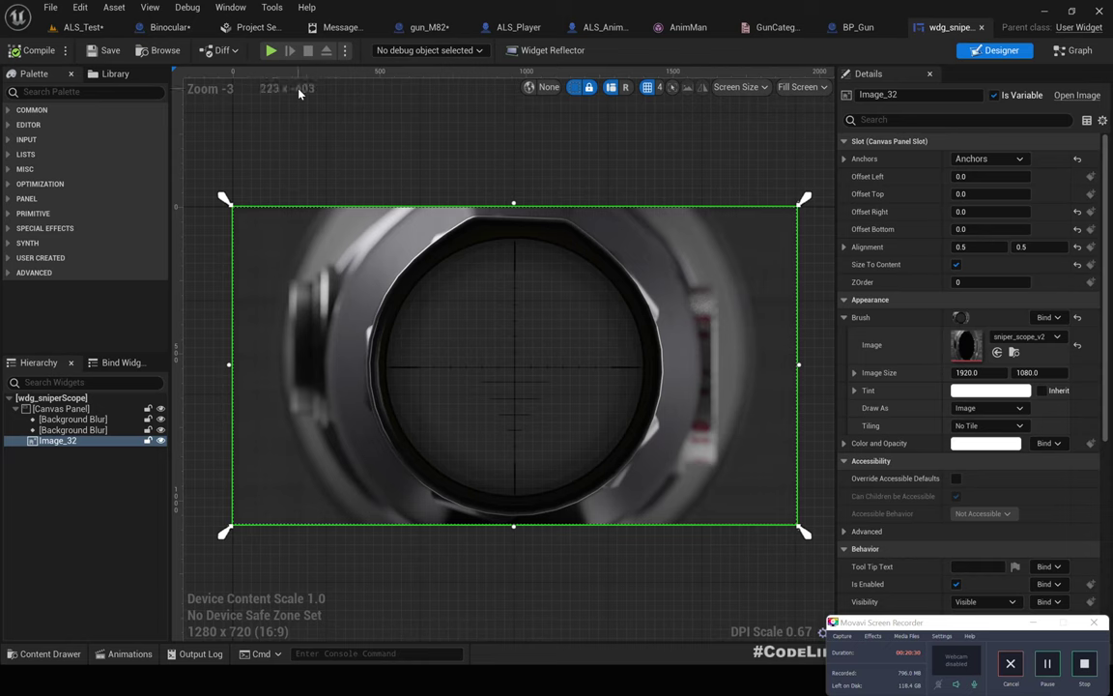
{"action": "left_click", "coordinate": [143, 53]}
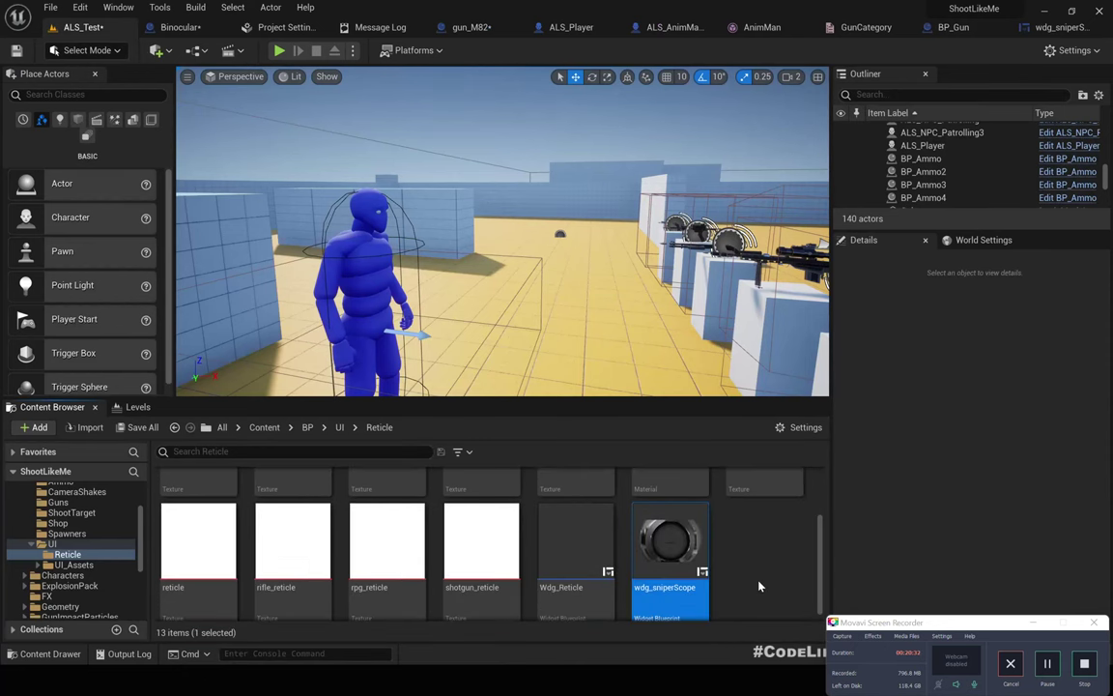
{"action": "right_click", "coordinate": [726, 555]}
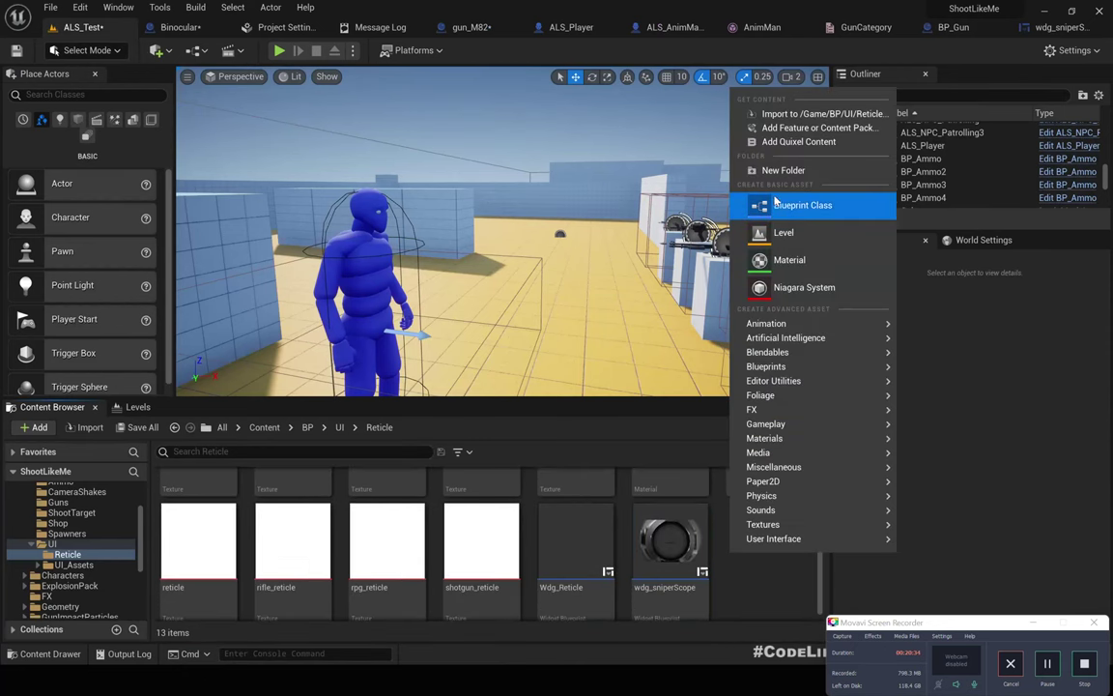
{"action": "mouse_move", "coordinate": [805, 540]}
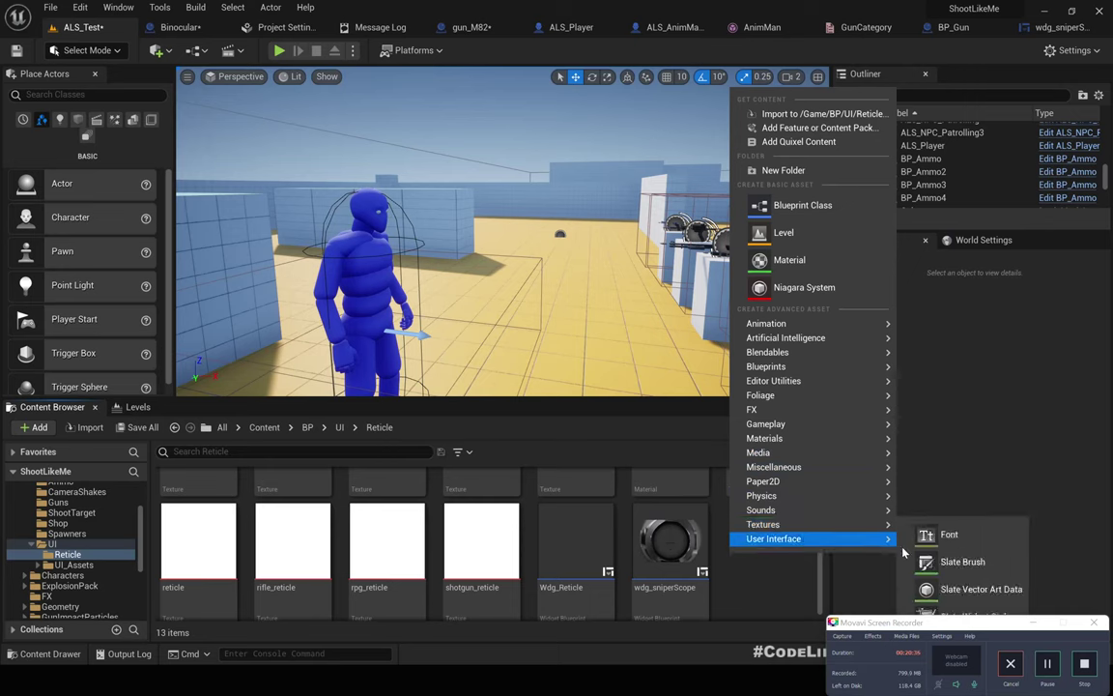
{"action": "mouse_move", "coordinate": [815, 454]}
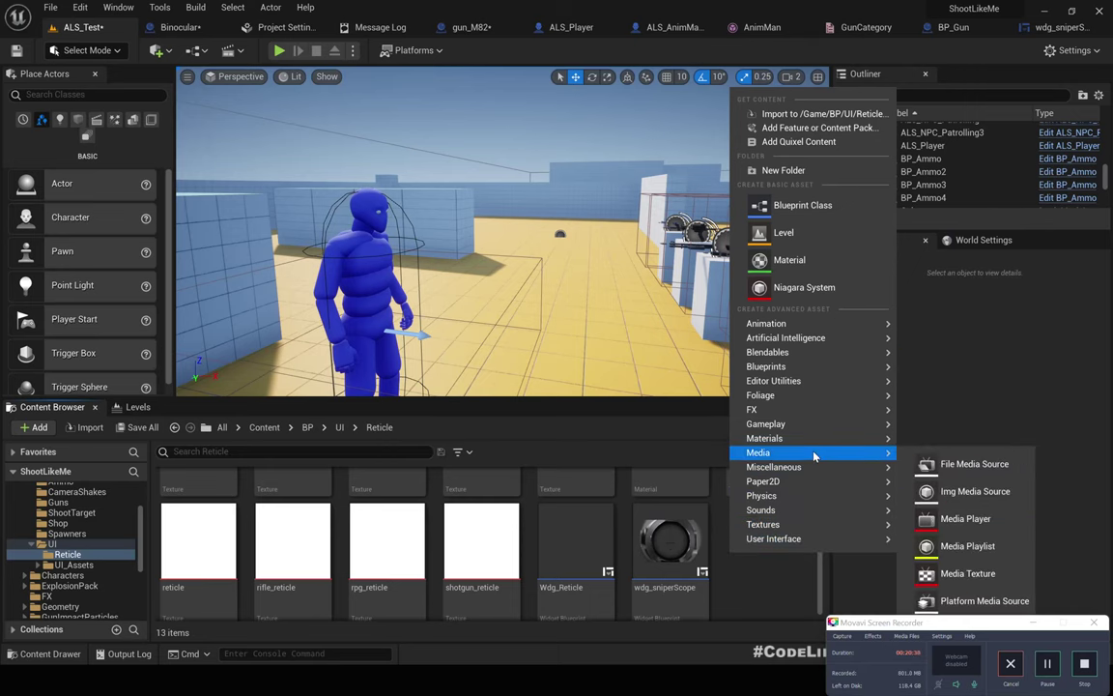
{"action": "left_click", "coordinate": [1037, 623]}
- Create a Widget Blueprint based on UserWidget in the Reticle folder and name it wdg_binocular
{"action": "right_click", "coordinate": [764, 545]}
{"action": "mouse_move", "coordinate": [808, 526]}
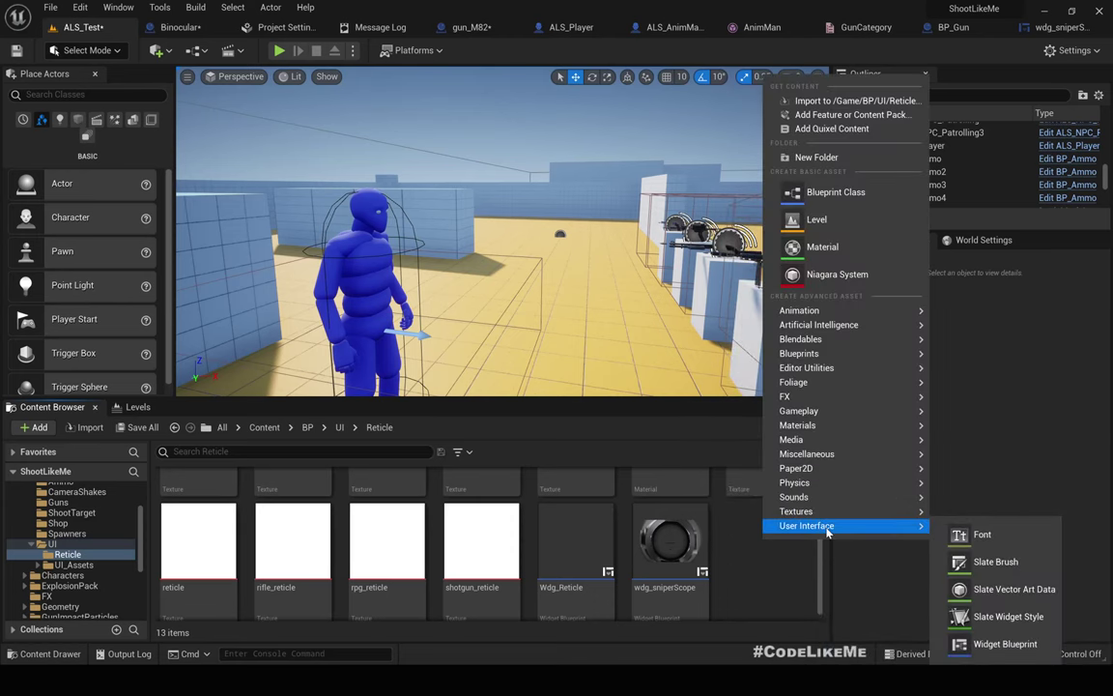
{"action": "left_click", "coordinate": [1007, 649]}
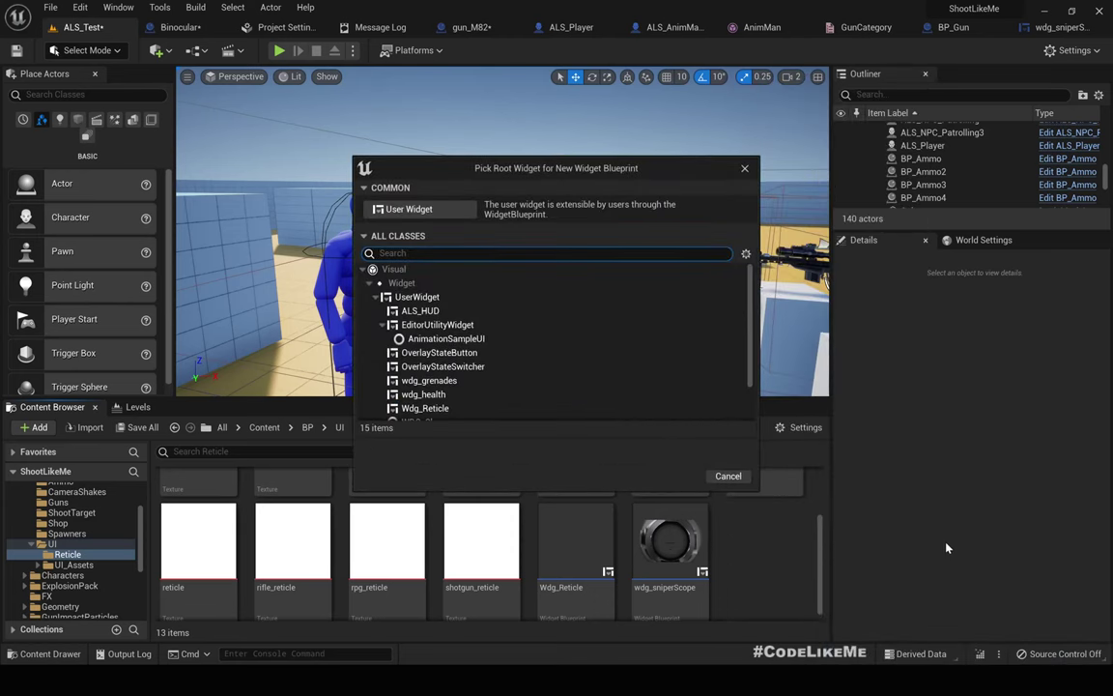
{"action": "left_click", "coordinate": [426, 298]}
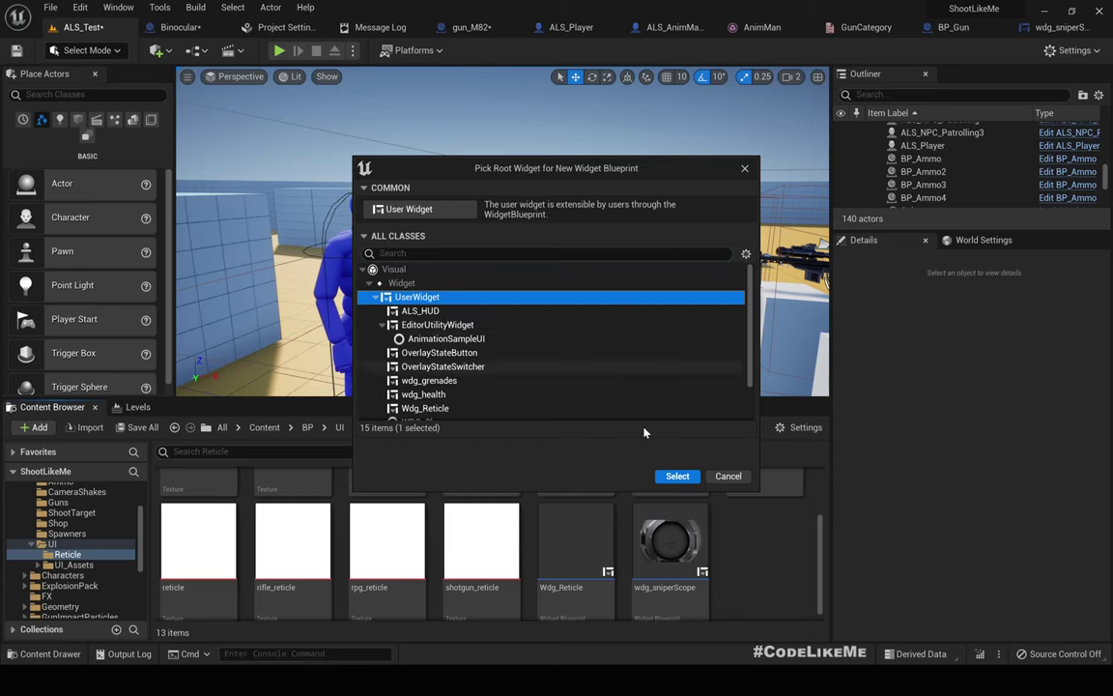
{"action": "left_click", "coordinate": [675, 474]}
{"action": "type", "text": "W"}
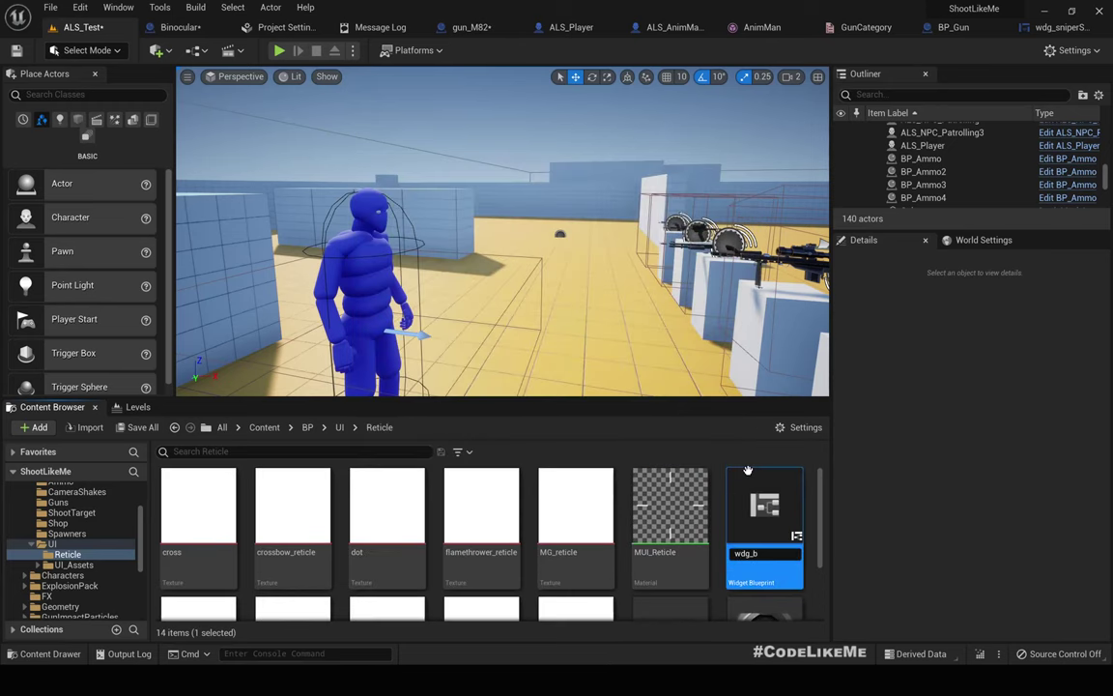
{"action": "key", "text": "Return"}
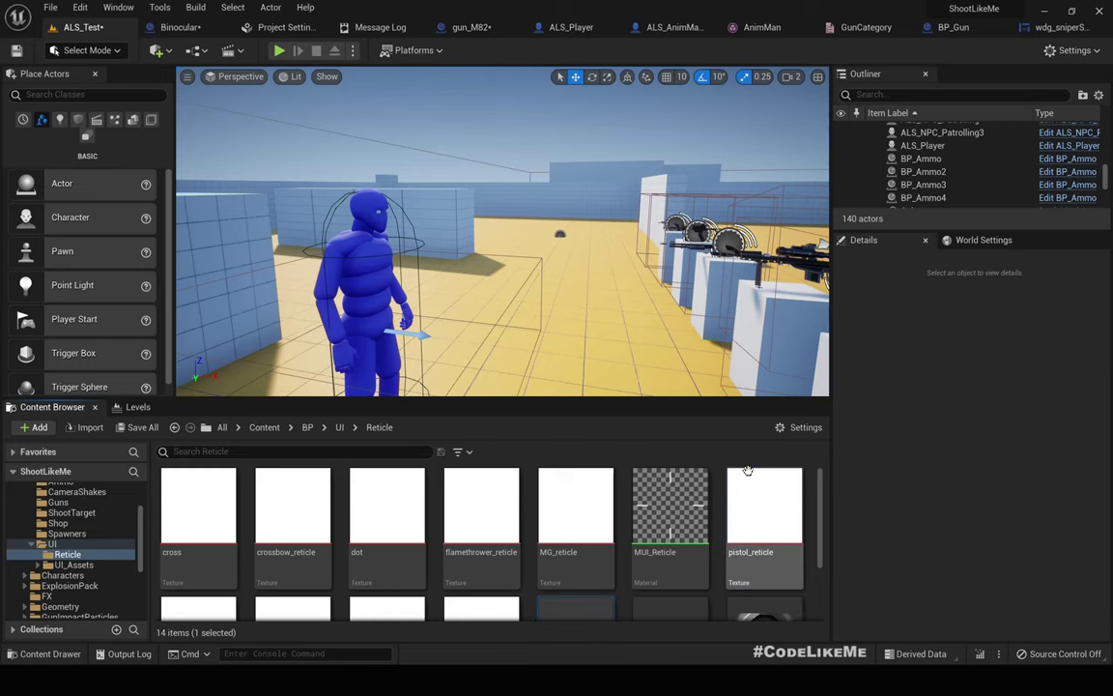
- Open wdg_binocular and add a Canvas Panel as its root
{"action": "double_click", "coordinate": [759, 502]}
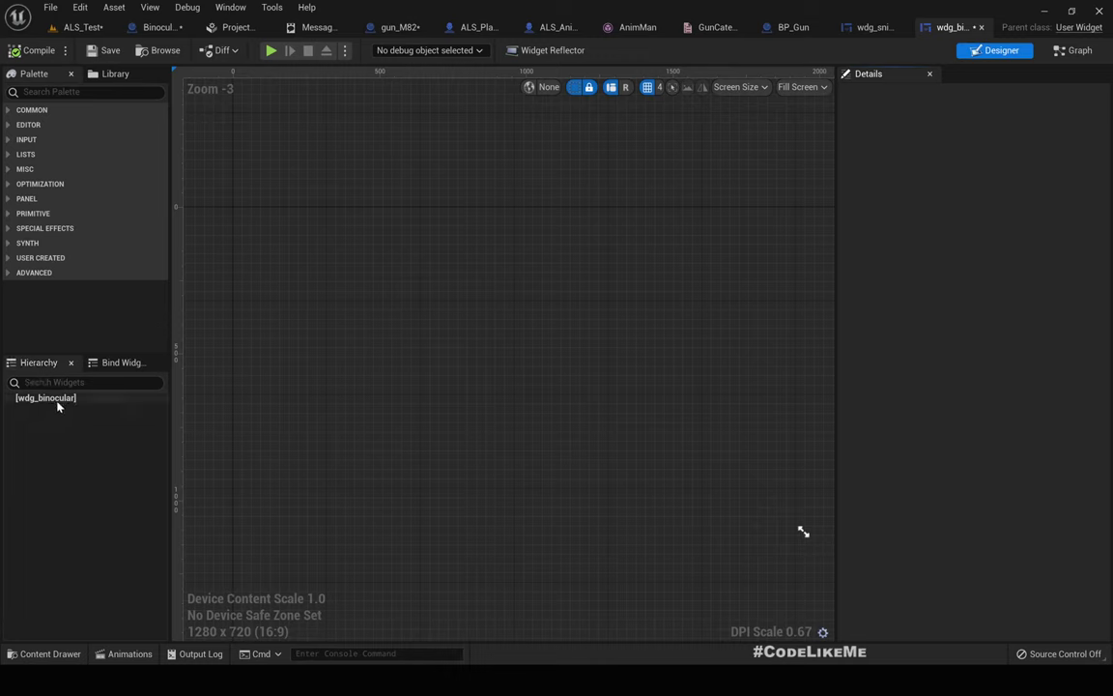
{"action": "left_click", "coordinate": [44, 90]}
{"action": "type", "text": "ad"}
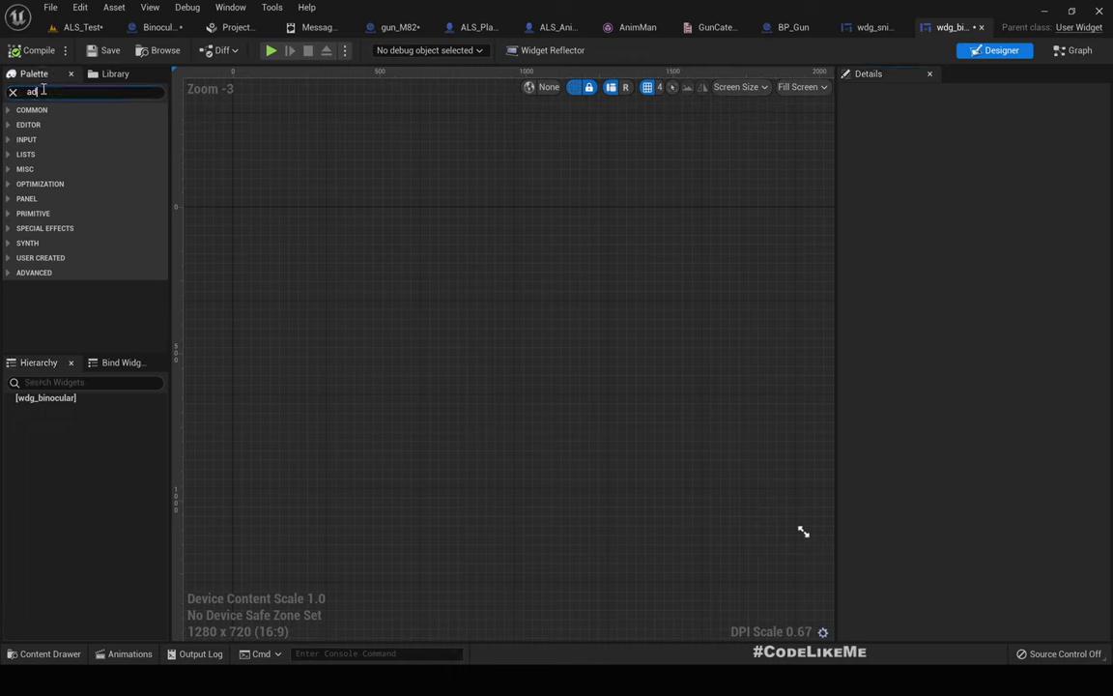
{"action": "type", "text": "d"}
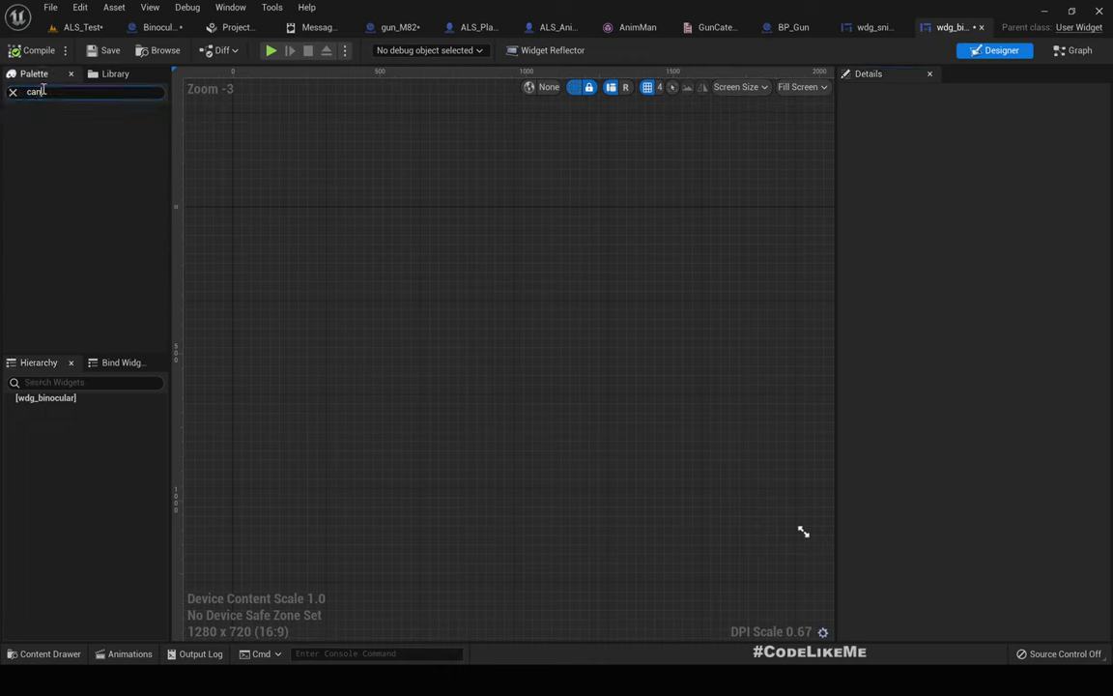
{"action": "left_click_drag", "start_coordinate": [66, 125], "coordinate": [552, 438]}
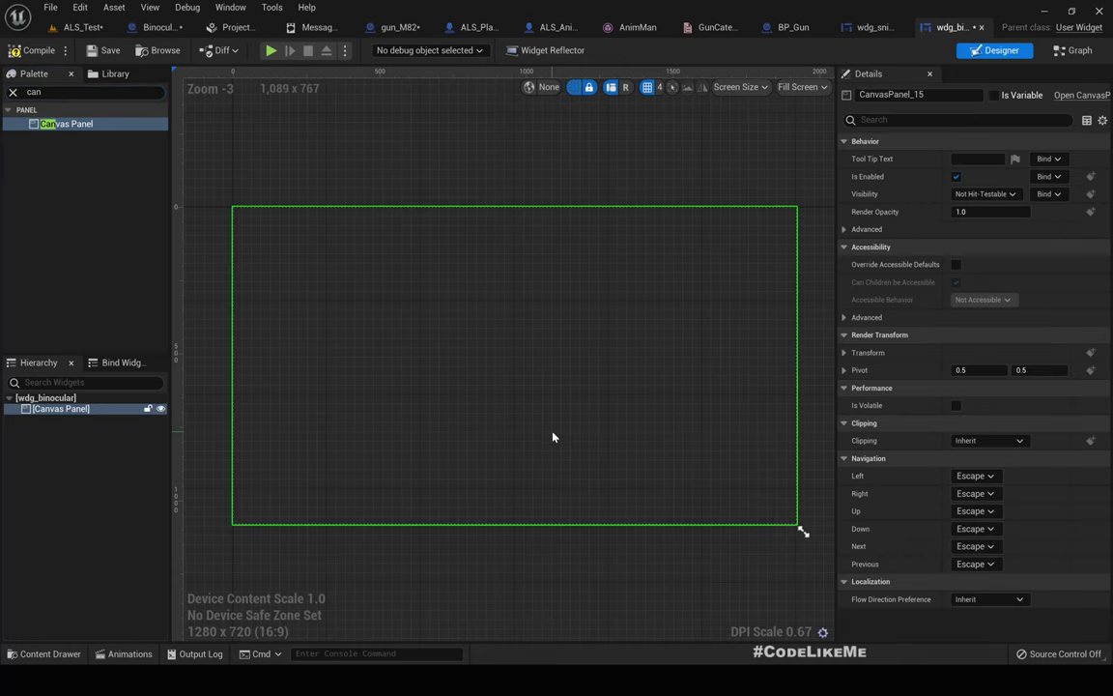
{"action": "scroll", "coordinate": [553, 438], "scroll_direction": "down", "scroll_amount": 2}
- Find the Binoculars-Silhouette texture in the UI_Assets folder and place it as an image on wdg_binocular's Canvas Panel
{"action": "left_click", "coordinate": [82, 27]}
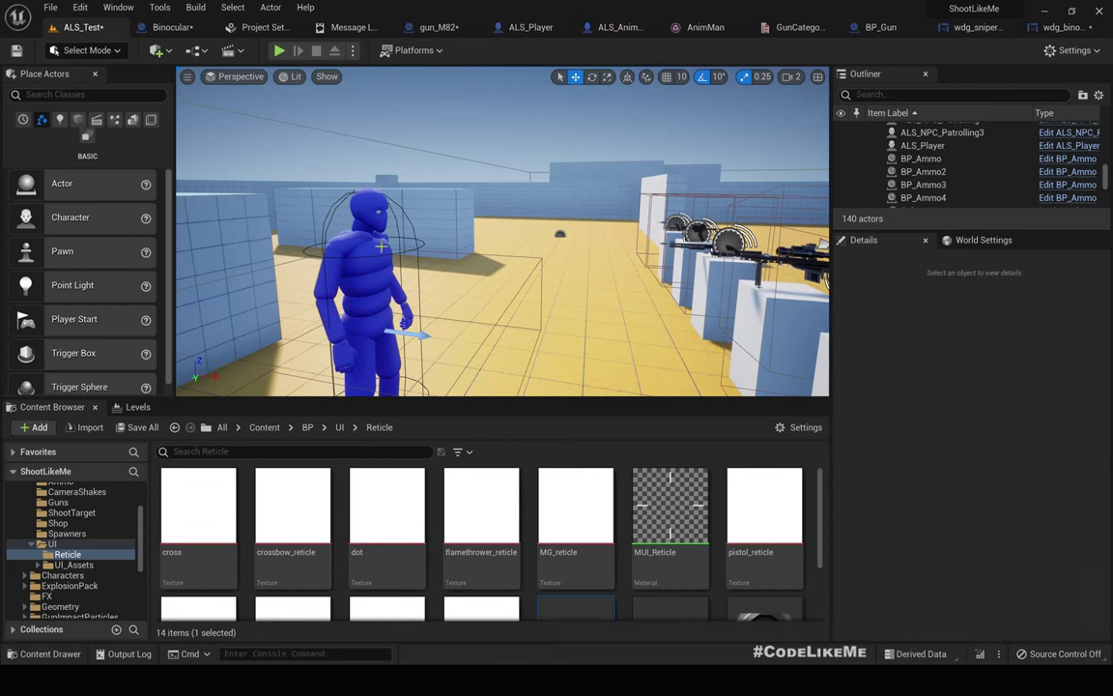
{"action": "scroll", "coordinate": [678, 589], "scroll_direction": "down", "scroll_amount": 2}
{"action": "scroll", "coordinate": [633, 599], "scroll_direction": "up", "scroll_amount": 2}
{"action": "scroll", "coordinate": [628, 601], "scroll_direction": "down", "scroll_amount": 2}
{"action": "scroll", "coordinate": [669, 573], "scroll_direction": "up", "scroll_amount": 2}
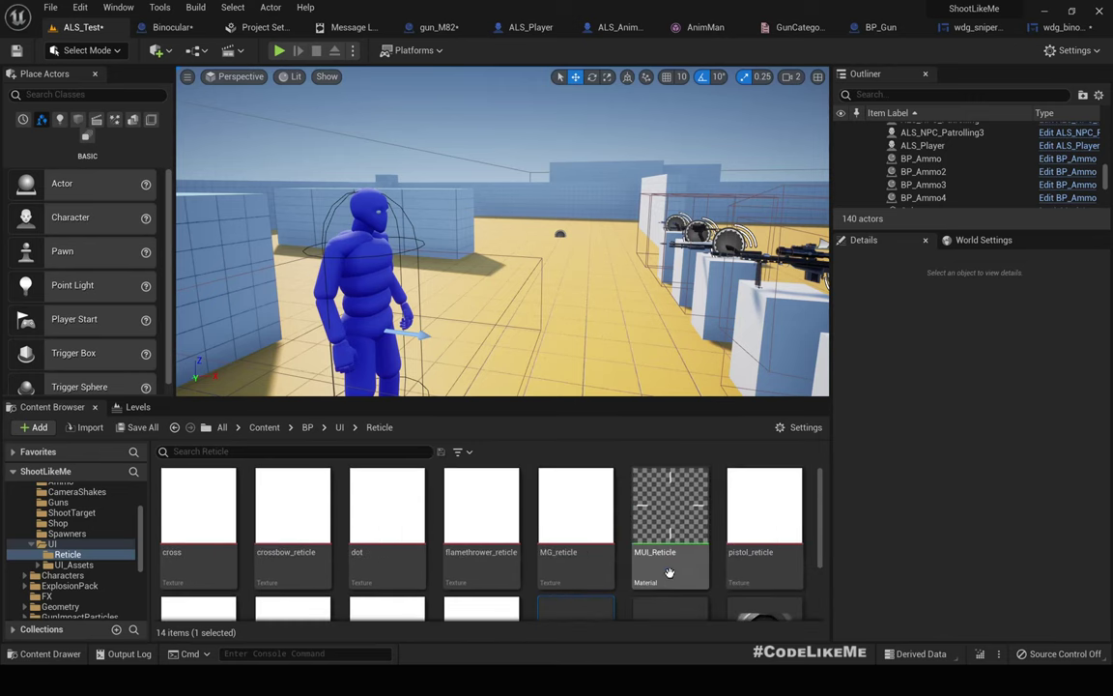
{"action": "left_click", "coordinate": [340, 428]}
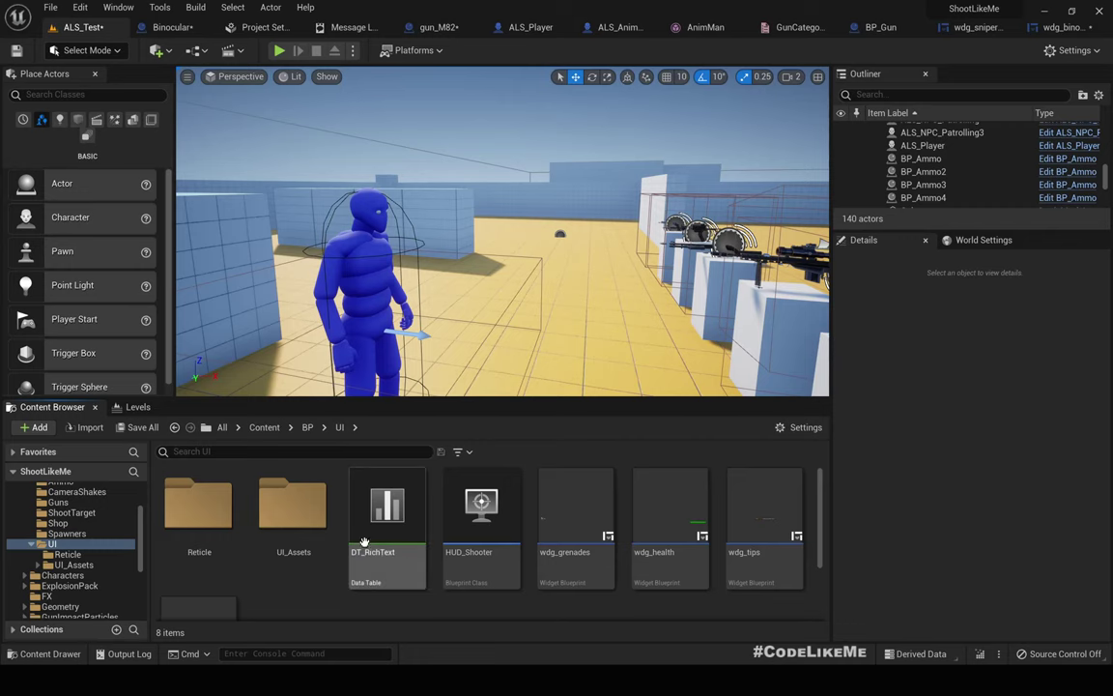
{"action": "double_click", "coordinate": [293, 507]}
{"action": "scroll", "coordinate": [557, 522], "scroll_direction": "down", "scroll_amount": 3}
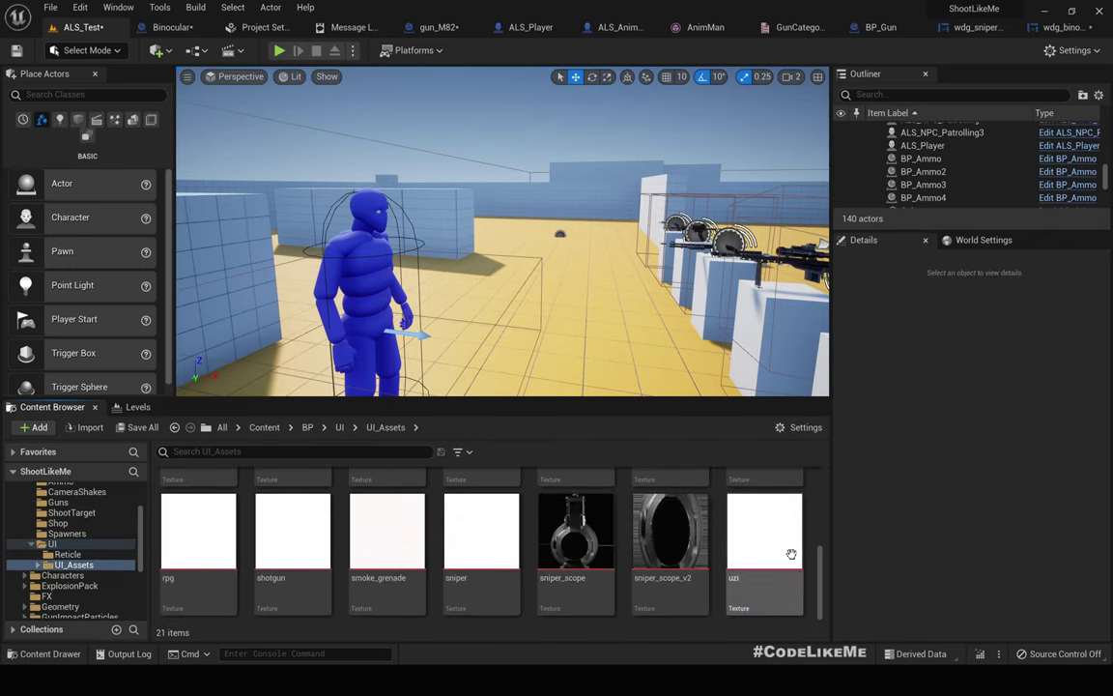
{"action": "scroll", "coordinate": [735, 556], "scroll_direction": "up", "scroll_amount": 3}
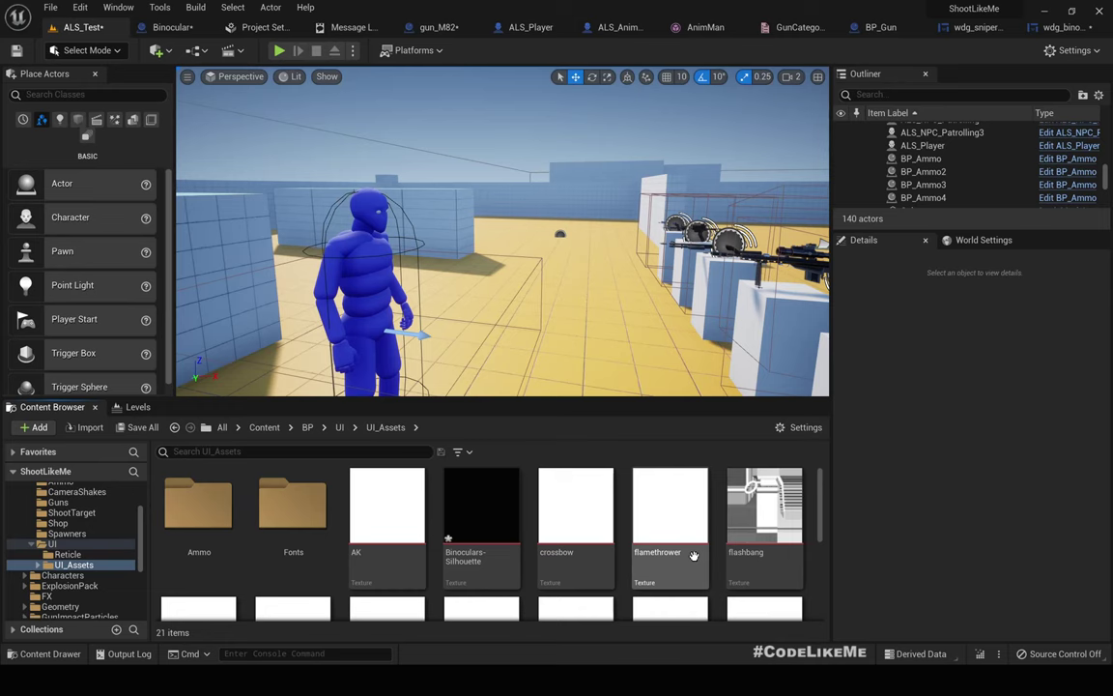
{"action": "left_click_drag", "start_coordinate": [462, 541], "coordinate": [474, 426]}
{"action": "scroll", "coordinate": [734, 498], "scroll_direction": "up", "scroll_amount": 2}
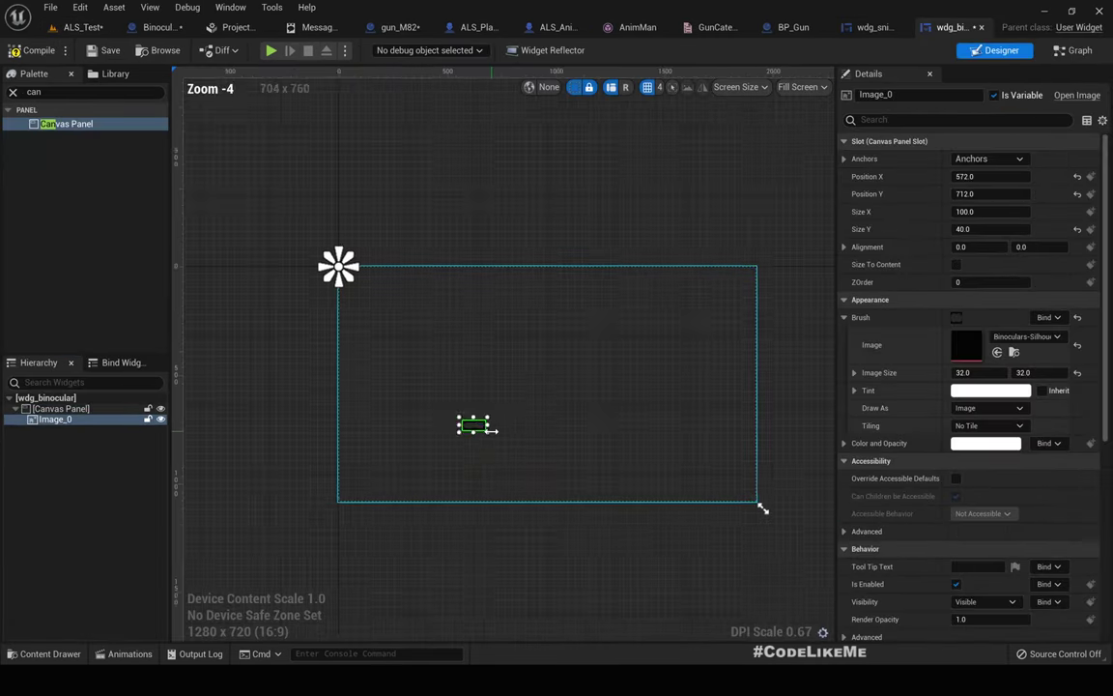
- Anchor the silhouette image to stretch across the whole canvas and set its left, top, right and bottom offsets to 0
{"action": "left_click", "coordinate": [984, 161]}
{"action": "left_click", "coordinate": [1085, 325]}
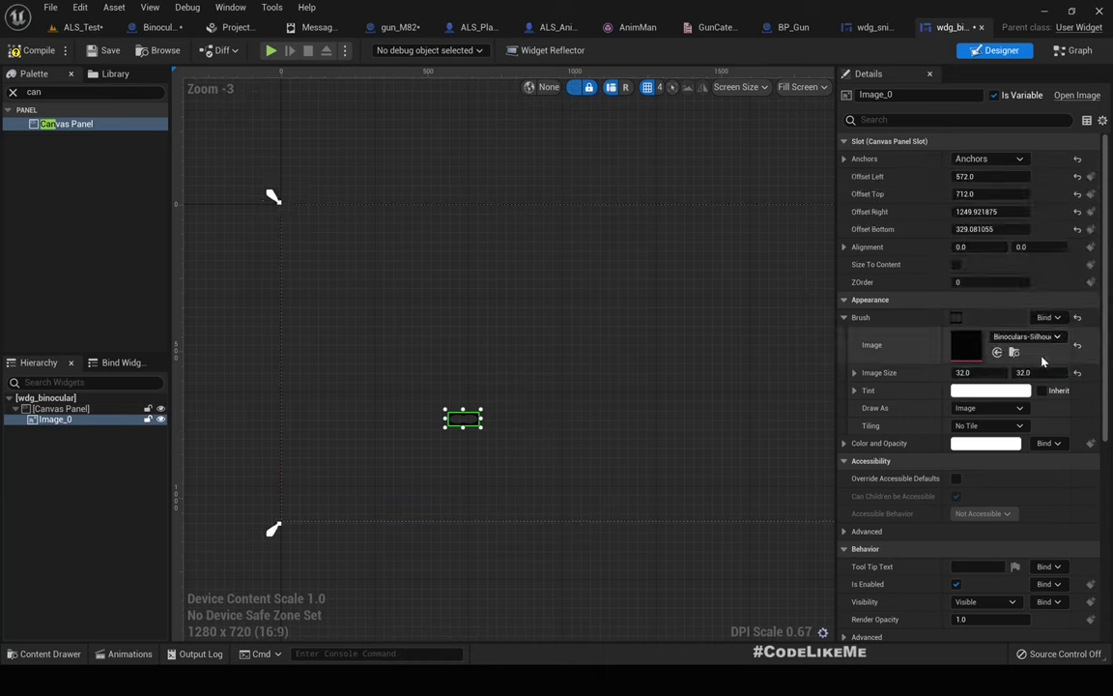
{"action": "left_click", "coordinate": [996, 178]}
{"action": "type", "text": "0"}
{"action": "key", "text": "Tab"}
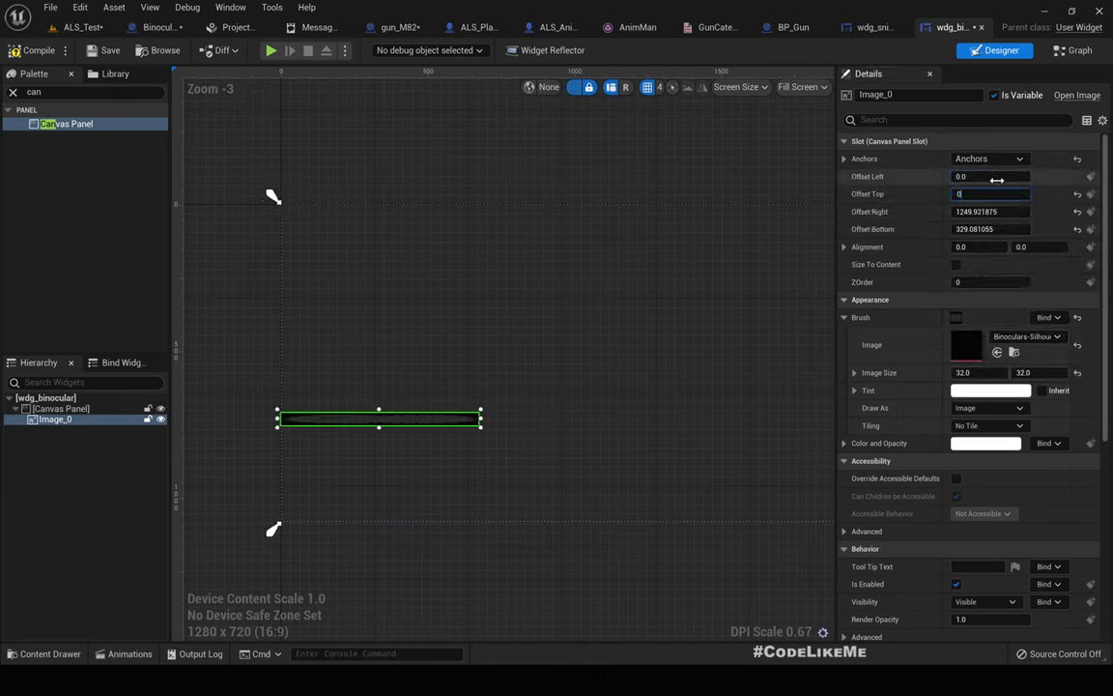
{"action": "type", "text": "0"}
{"action": "key", "text": "Tab"}
{"action": "type", "text": "0"}
{"action": "key", "text": "Tab"}
{"action": "type", "text": "0"}
{"action": "key", "text": "Tab"}
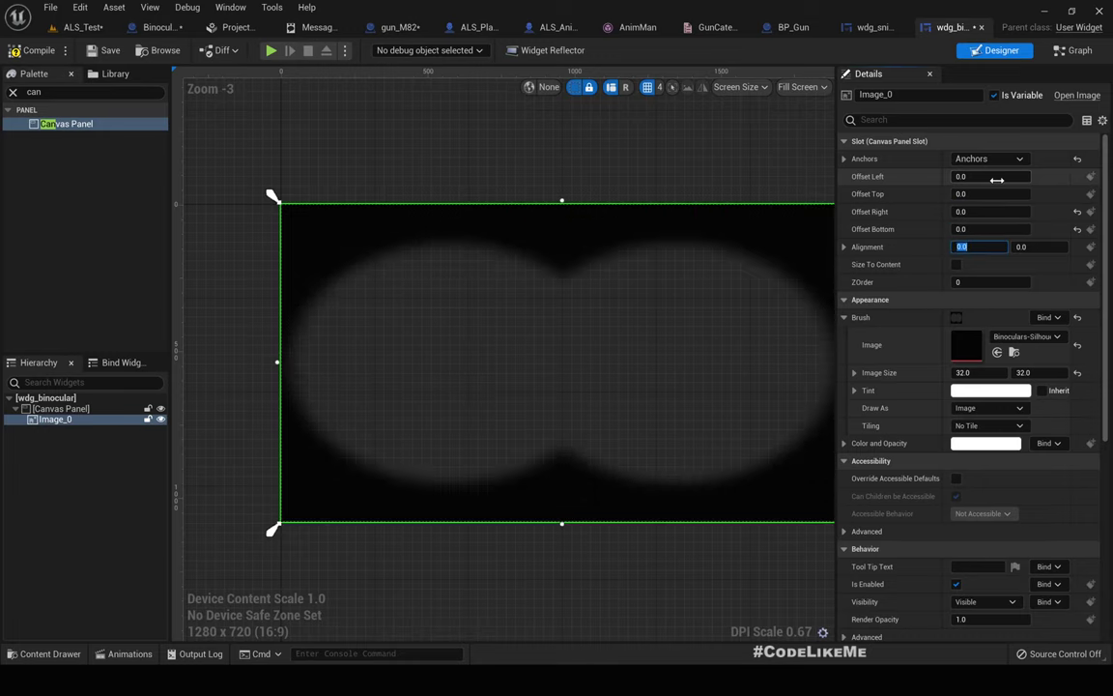
- Check the full silhouette layout, compile wdg_binocular and locate the widget in the Reticle folder
{"action": "left_click", "coordinate": [494, 119]}
{"action": "right_click_drag", "start_coordinate": [583, 536], "coordinate": [486, 493]}
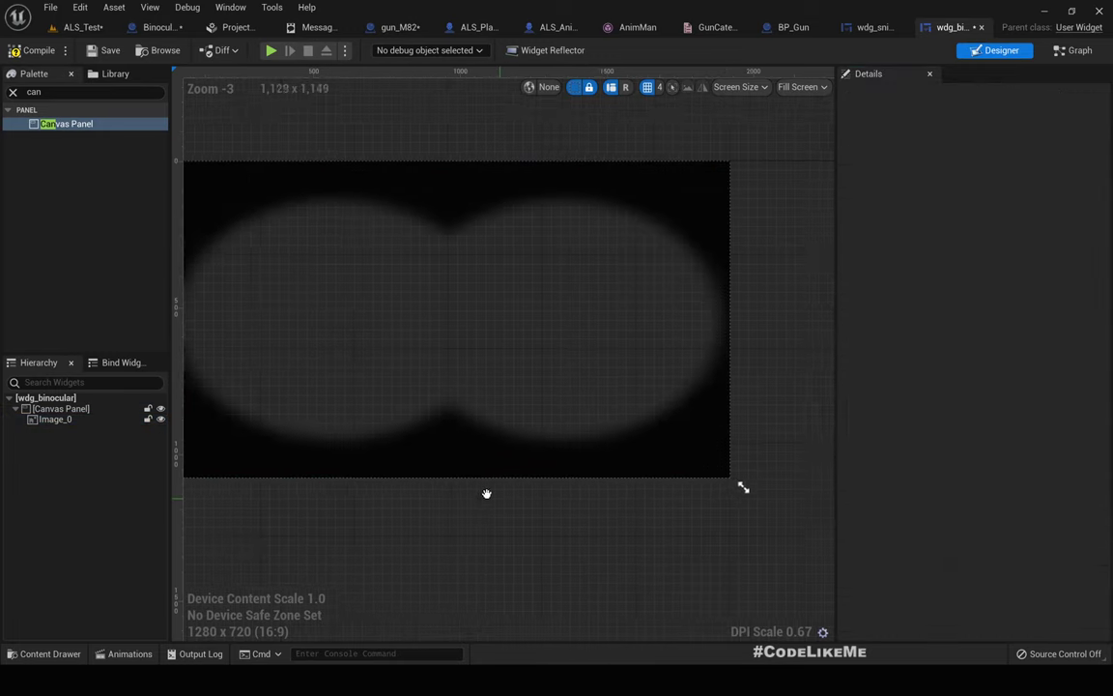
{"action": "scroll", "coordinate": [488, 497], "scroll_direction": "down", "scroll_amount": 2}
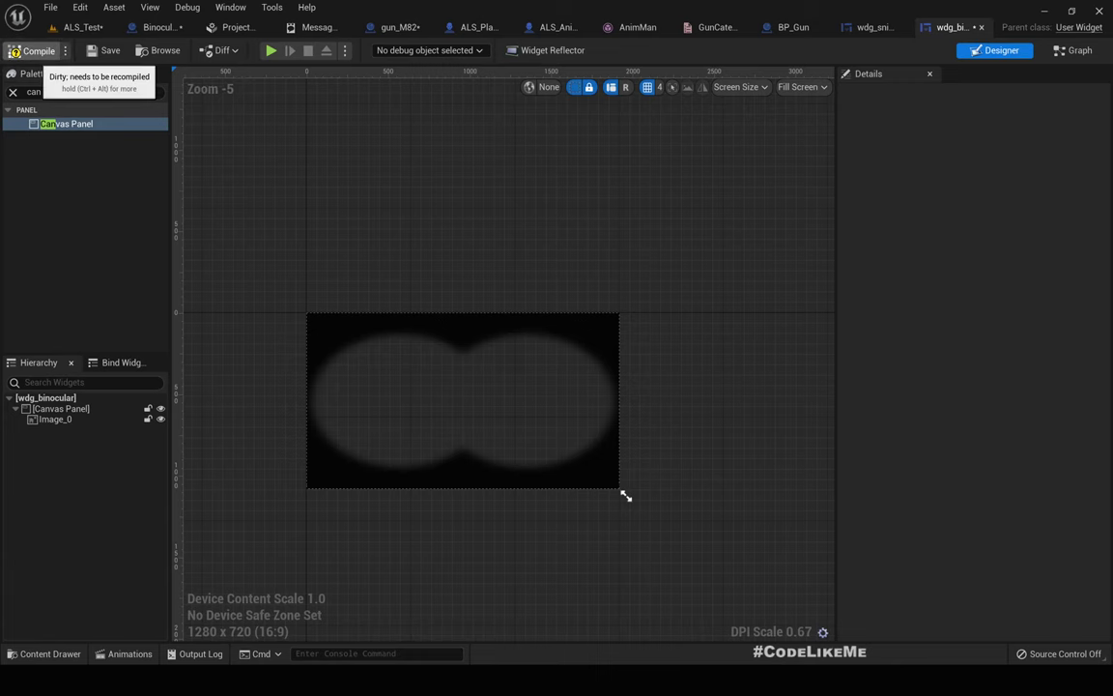
{"action": "left_click", "coordinate": [39, 53]}
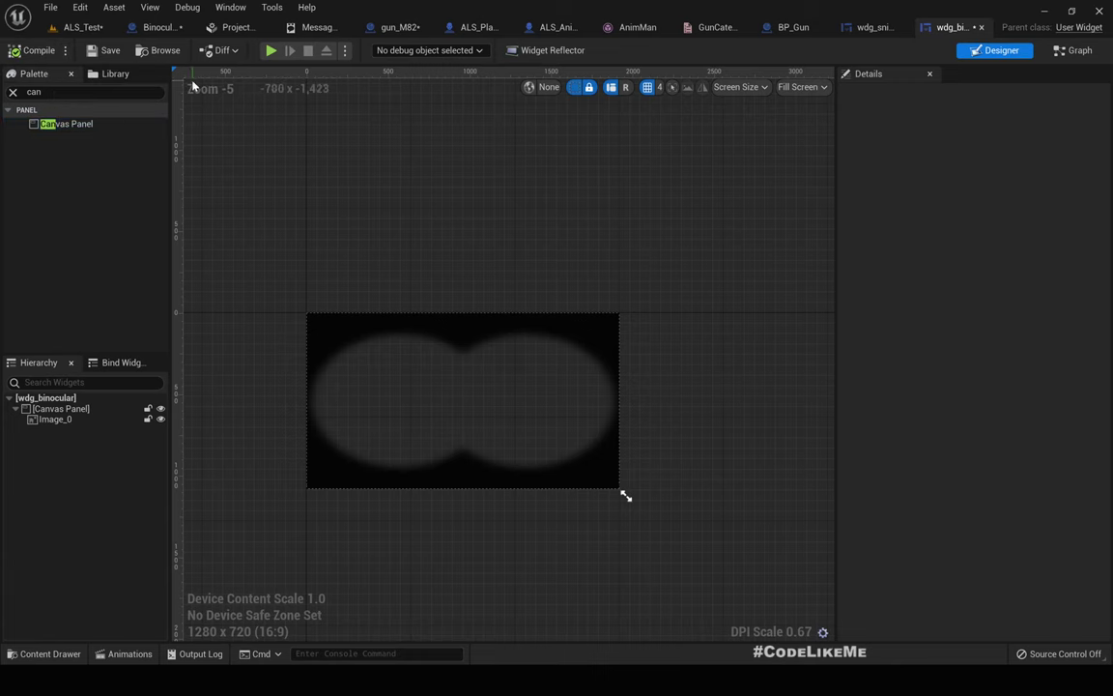
{"action": "left_click", "coordinate": [159, 51]}
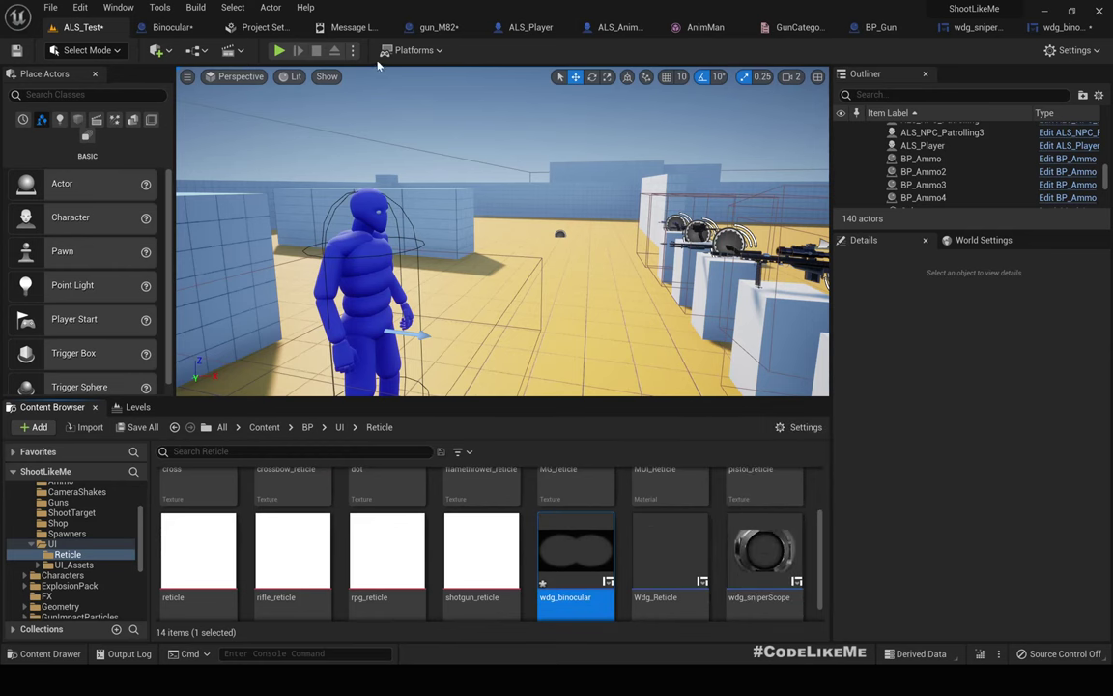
- In gun_M82's Event Graph, promote the Create Widget node's Class input to a variable named scope_widget and compile
{"action": "left_click", "coordinate": [436, 25]}
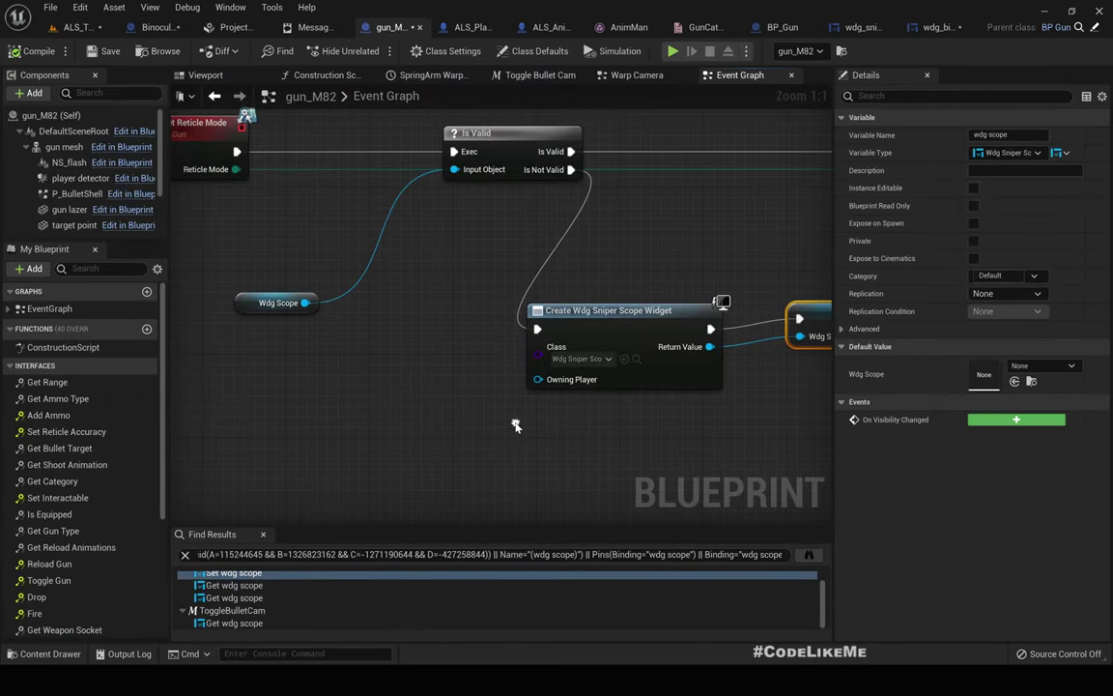
{"action": "right_click", "coordinate": [539, 359]}
{"action": "left_click", "coordinate": [426, 368]}
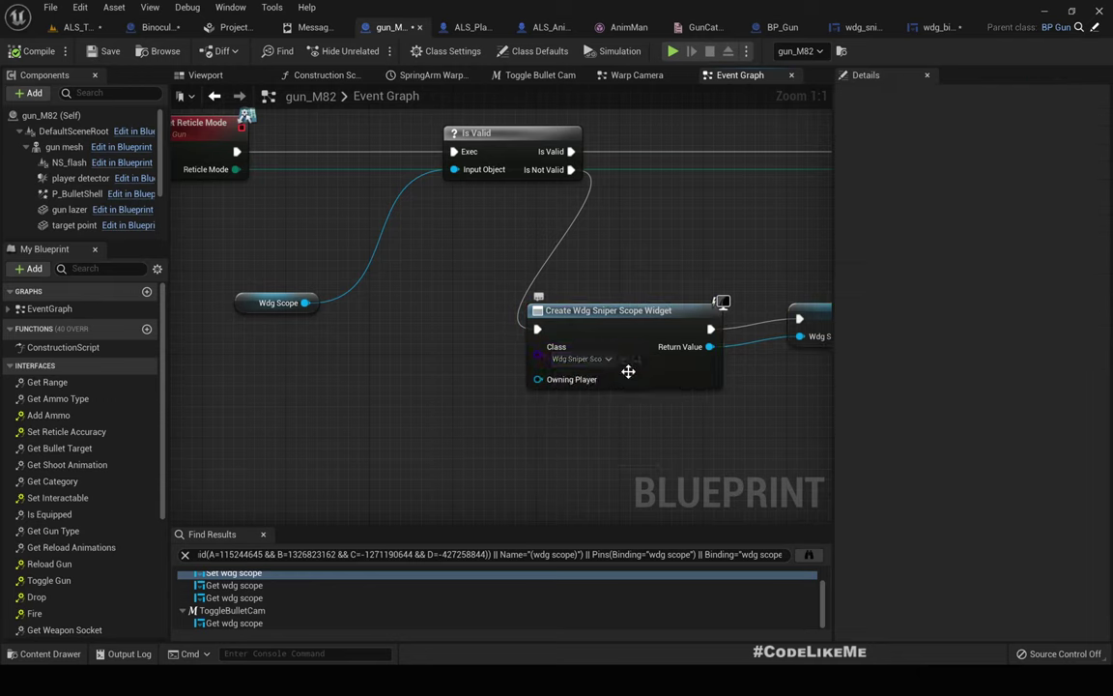
{"action": "right_click", "coordinate": [539, 359]}
{"action": "left_click", "coordinate": [592, 380]}
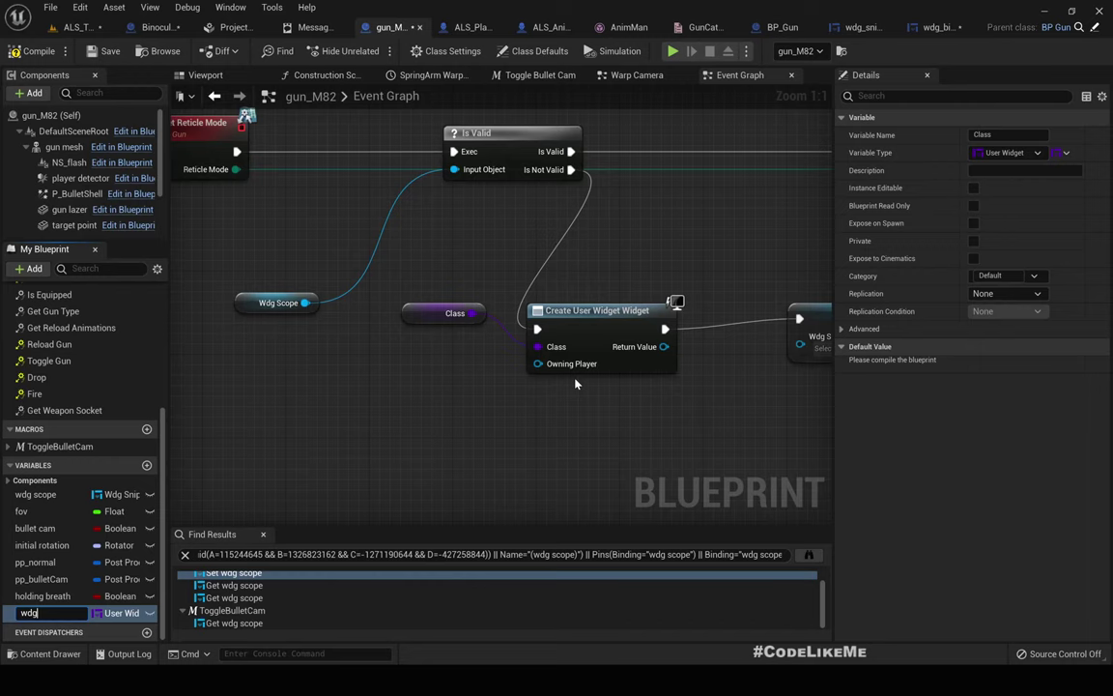
{"action": "type", "text": "w"}
{"action": "key", "text": "BackSpace"}
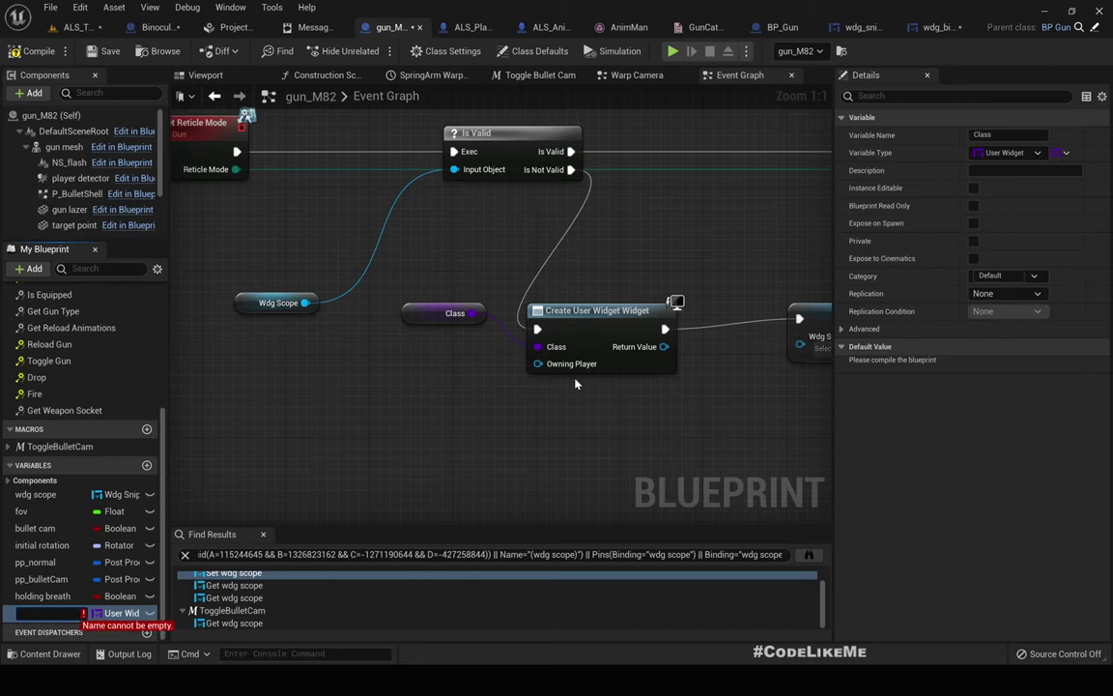
{"action": "type", "text": "scope_widget"}
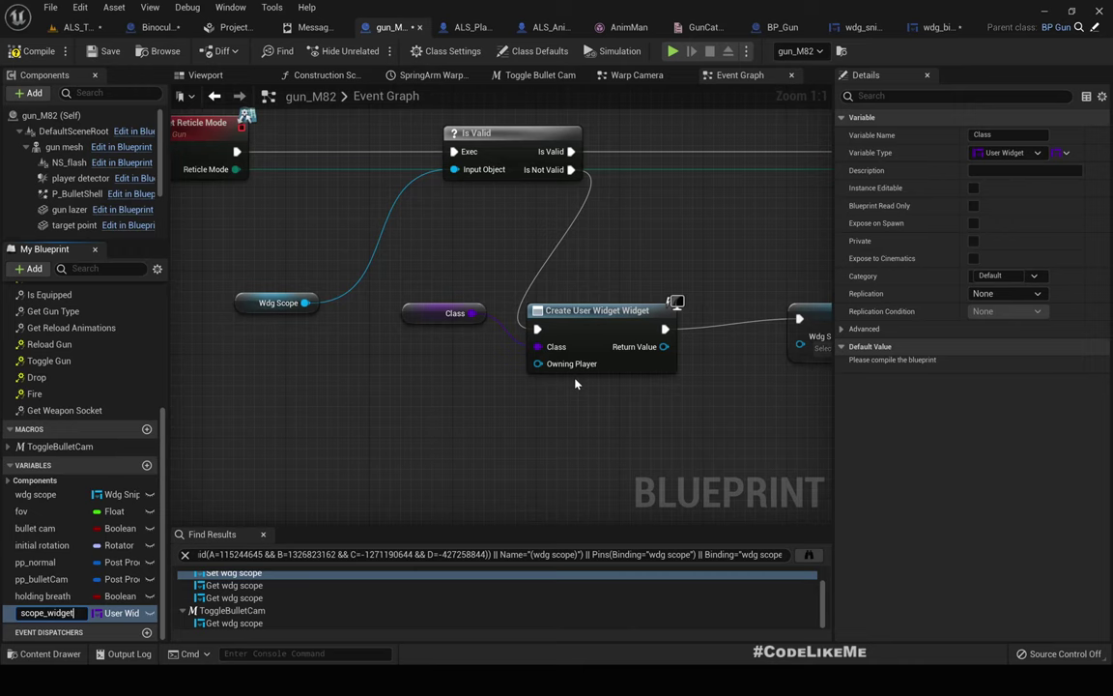
{"action": "key", "text": "Return"}
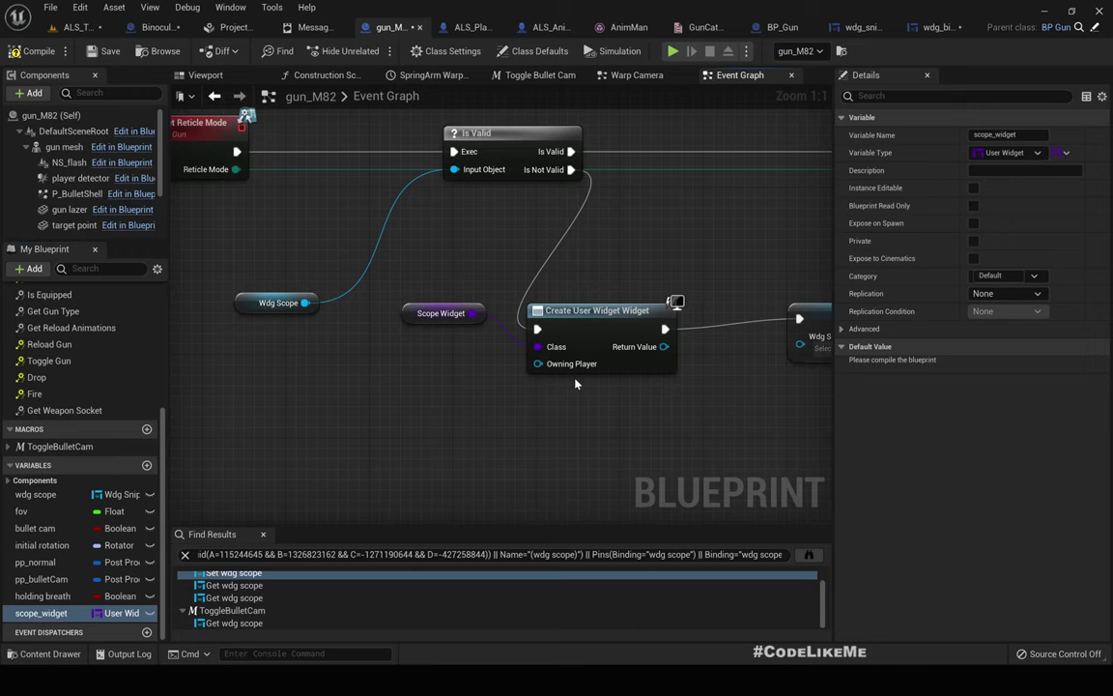
{"action": "left_click", "coordinate": [42, 58]}
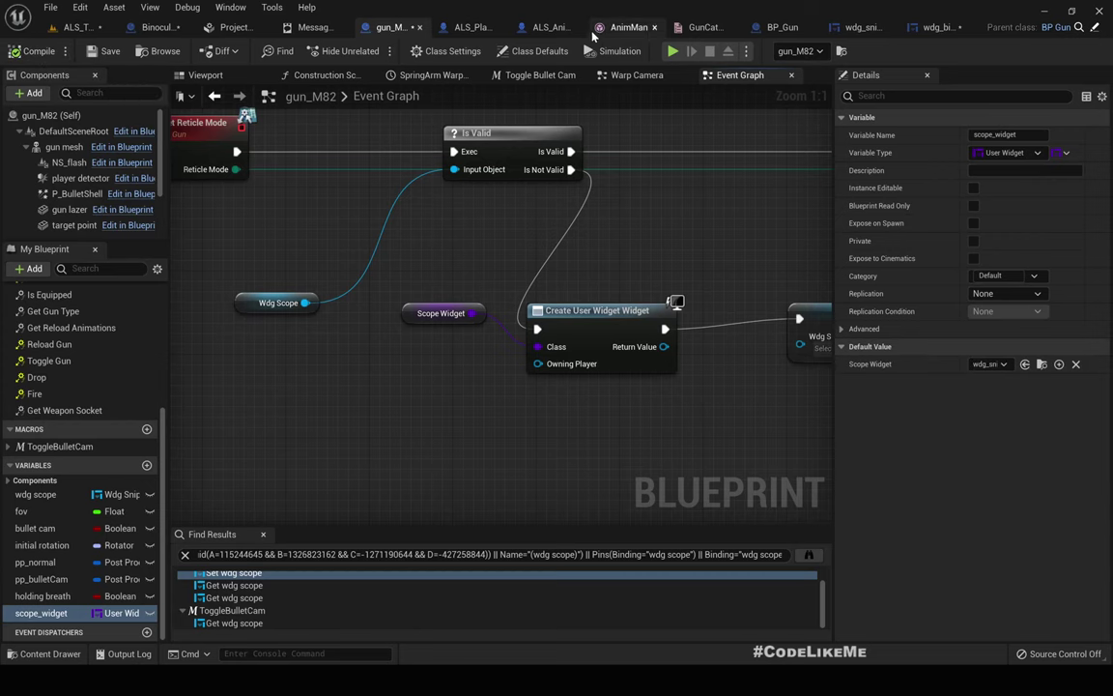
- In the Binocular blueprint's class defaults, find the Scope Widget property and set it to wdg_binocular
{"action": "left_click", "coordinate": [157, 27]}
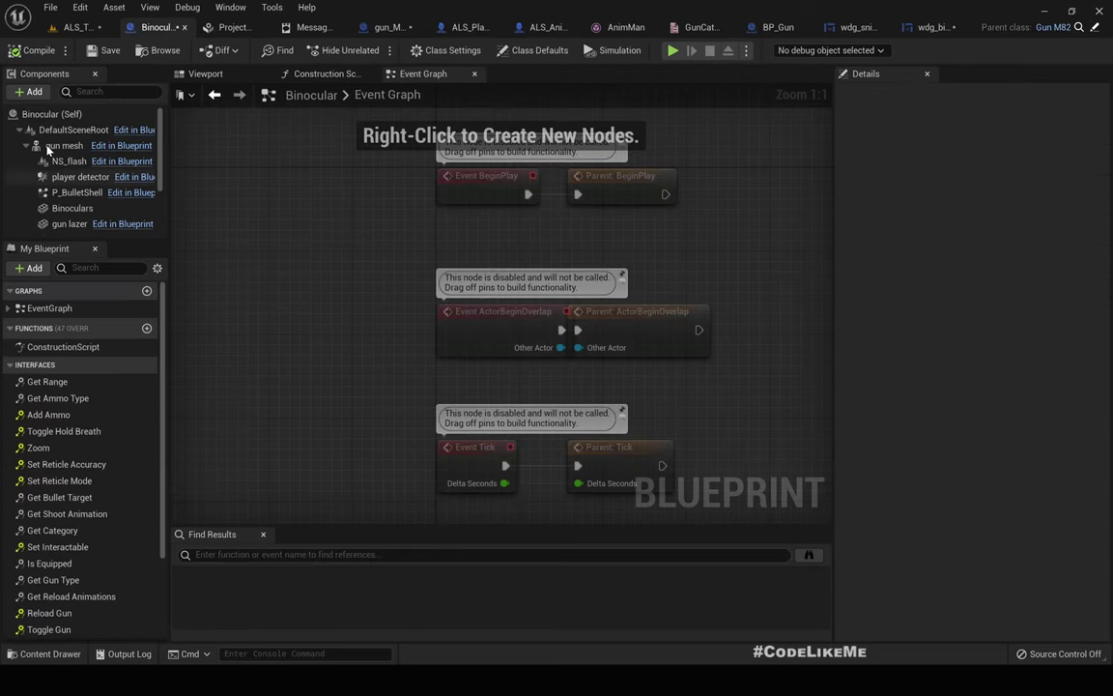
{"action": "left_click", "coordinate": [42, 116]}
{"action": "scroll", "coordinate": [955, 376], "scroll_direction": "down", "scroll_amount": 5}
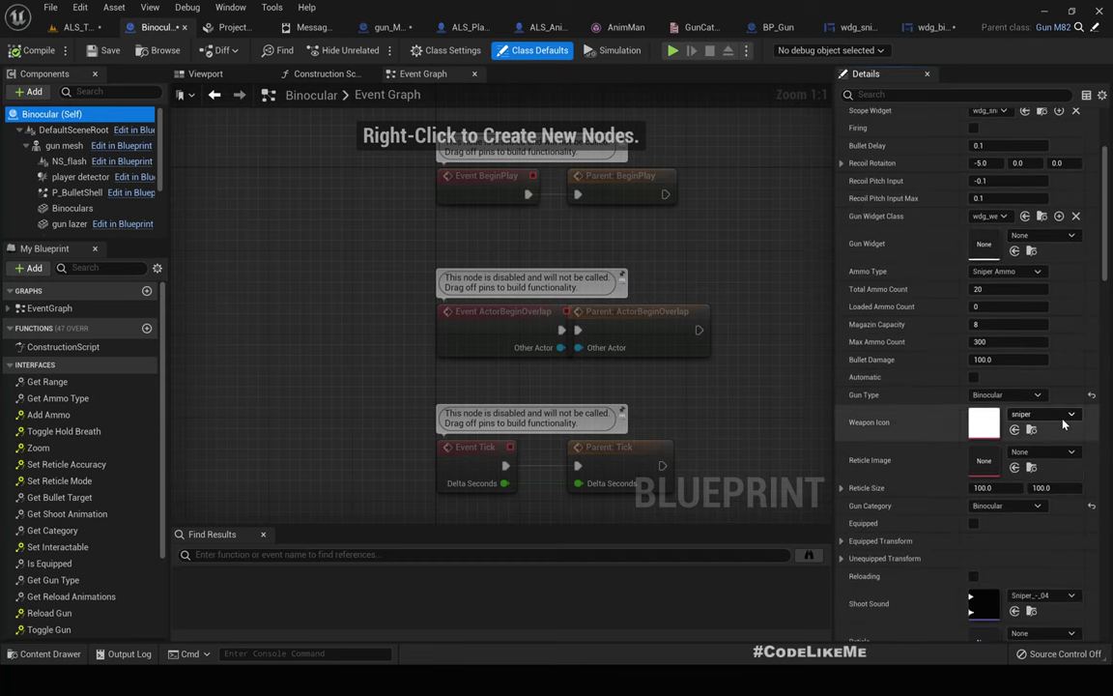
{"action": "scroll", "coordinate": [1055, 460], "scroll_direction": "down", "scroll_amount": 5}
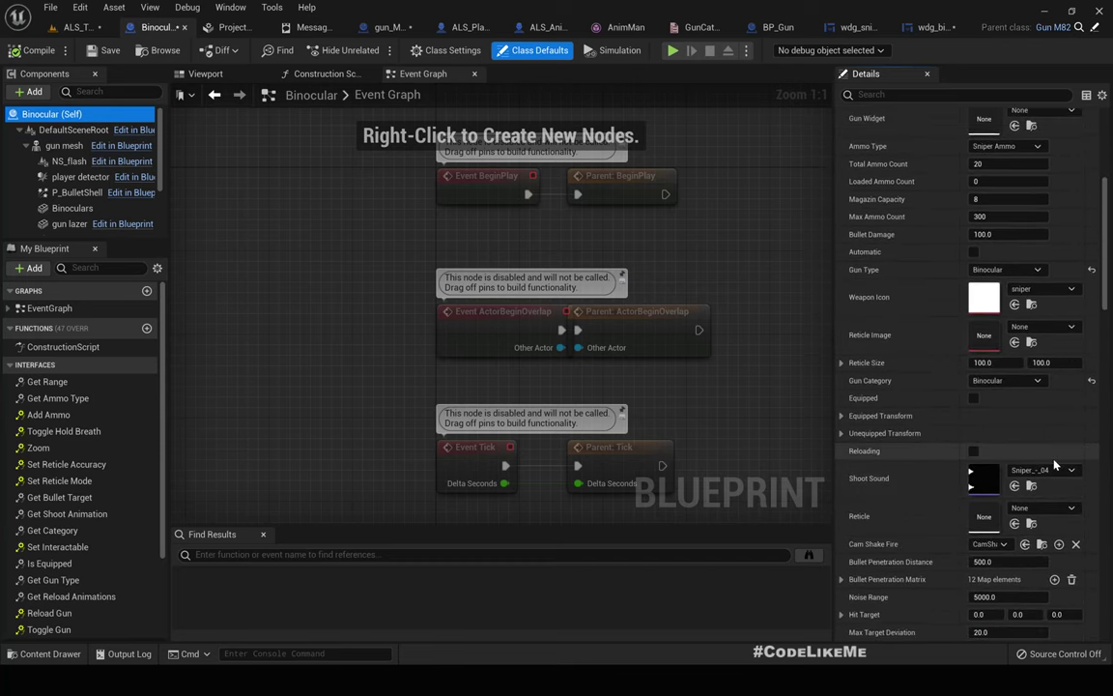
{"action": "scroll", "coordinate": [1056, 461], "scroll_direction": "up", "scroll_amount": 10}
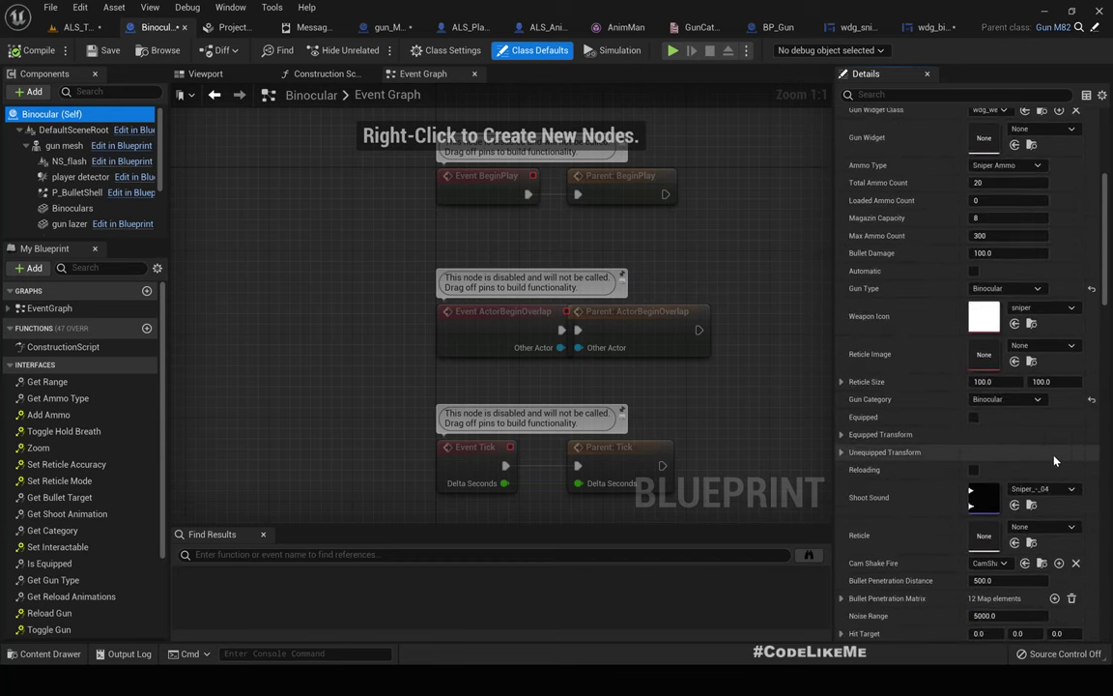
{"action": "scroll", "coordinate": [1055, 460], "scroll_direction": "up", "scroll_amount": 2}
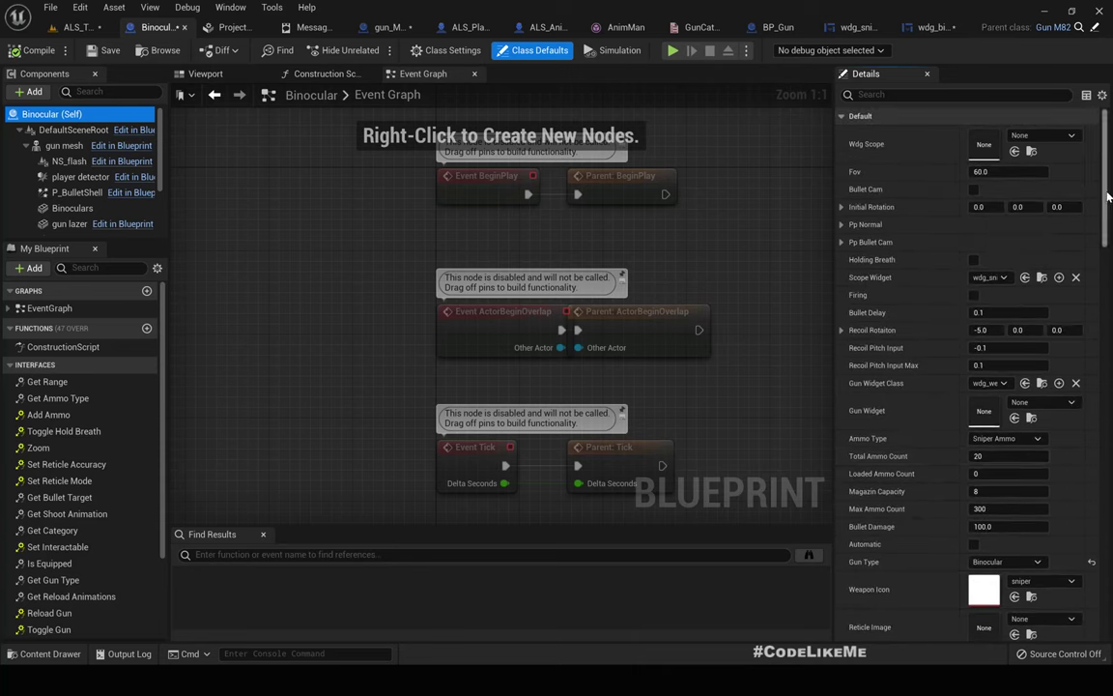
{"action": "left_click", "coordinate": [862, 95]}
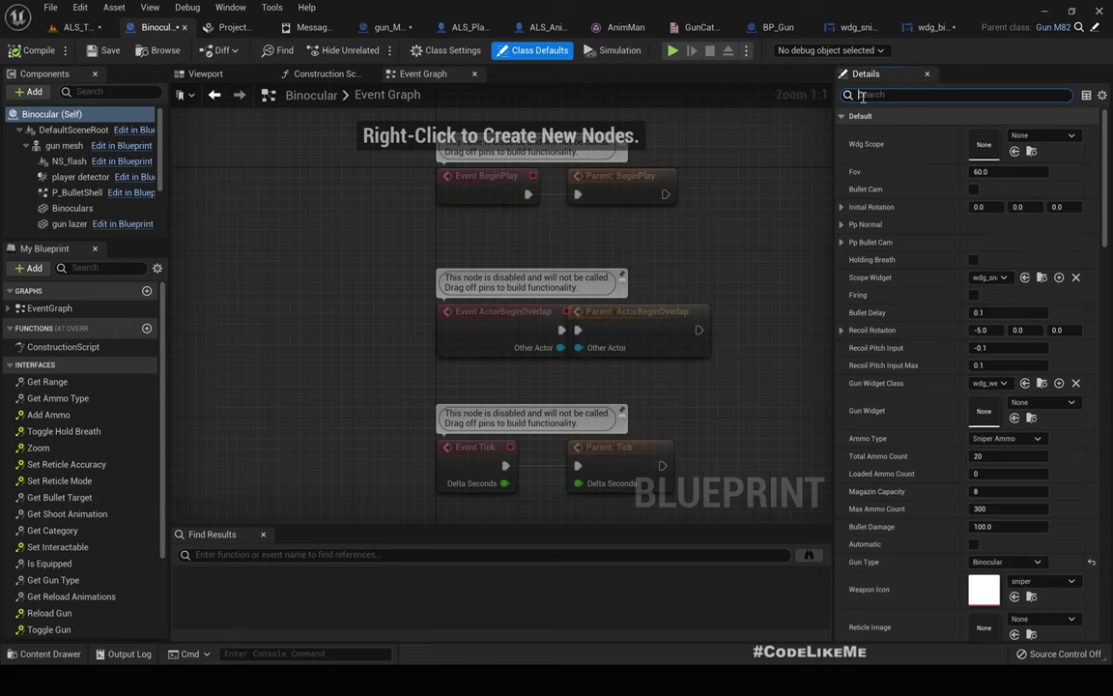
{"action": "type", "text": "sco"}
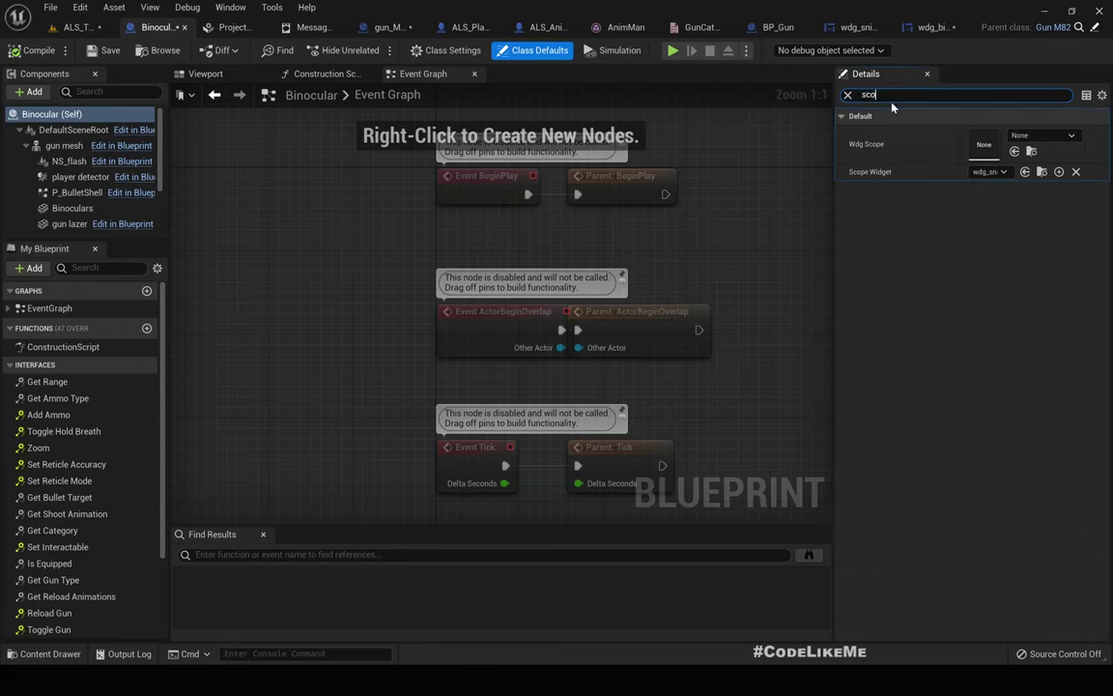
{"action": "left_click", "coordinate": [988, 172]}
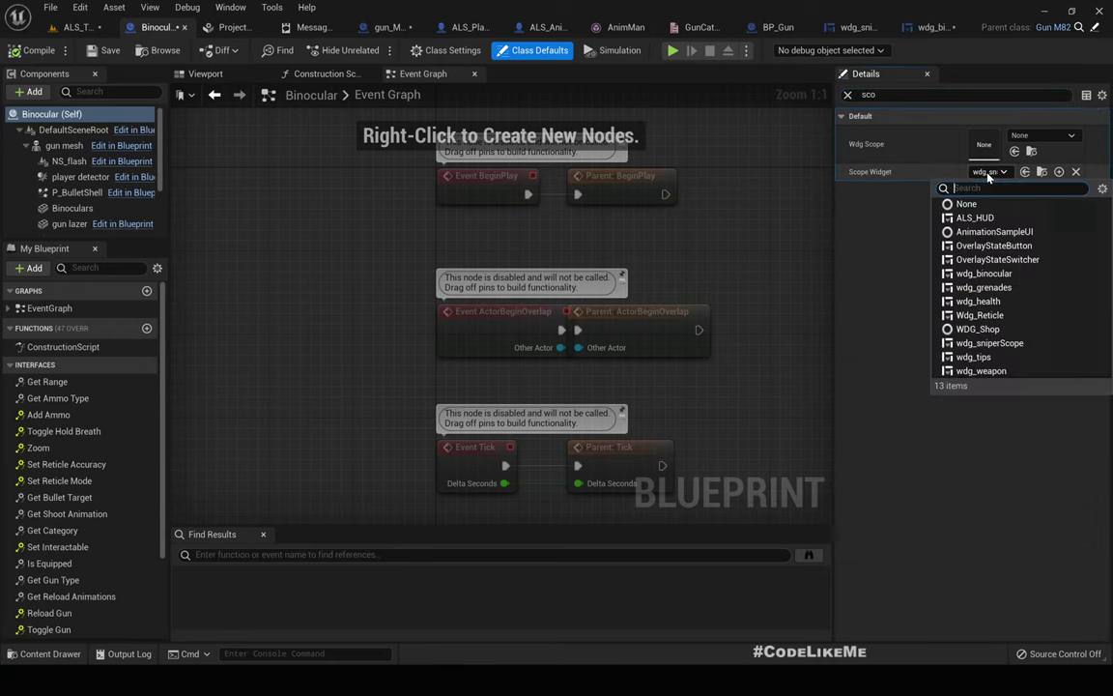
{"action": "left_click", "coordinate": [984, 274]}
- Play the ALS_Test level full screen, toggle the binoculars on and off twice to test the scope view, and stop playing
{"action": "left_click", "coordinate": [72, 27]}
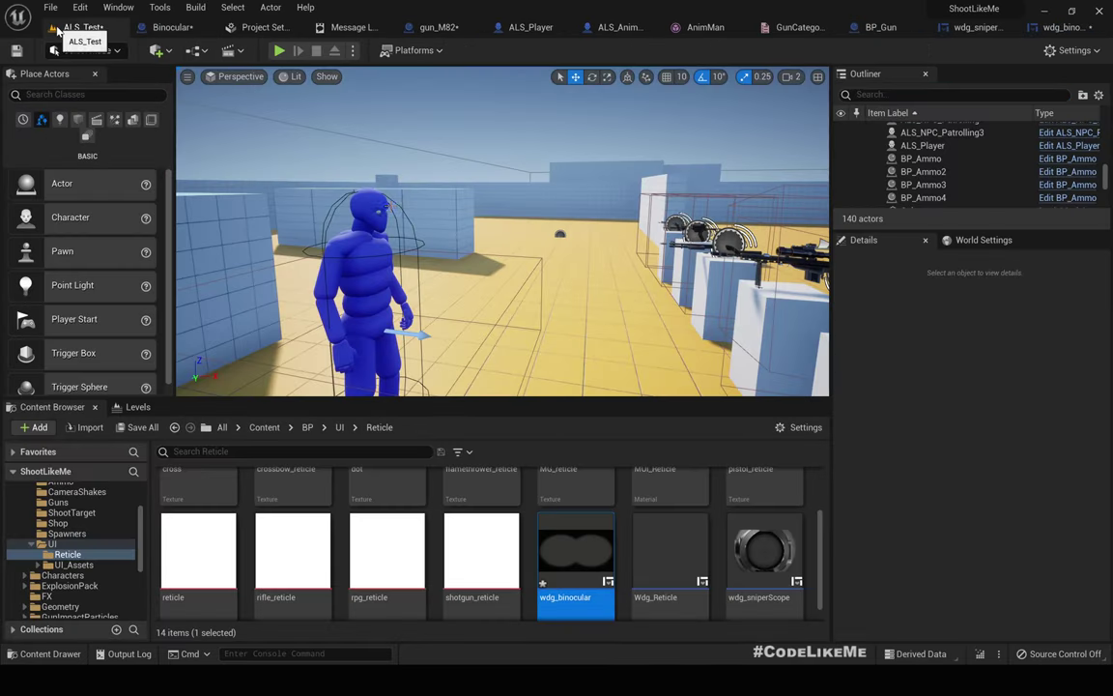
{"action": "key", "text": "F11"}
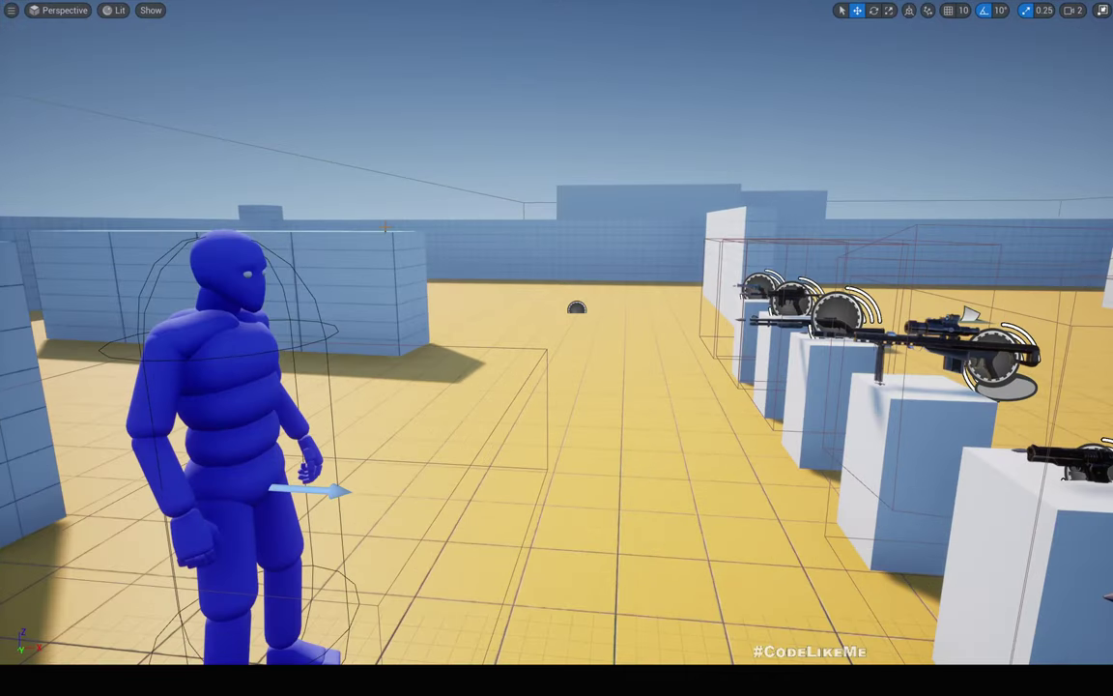
{"action": "key", "text": "alt+p"}
{"action": "left_click", "coordinate": [385, 228]}
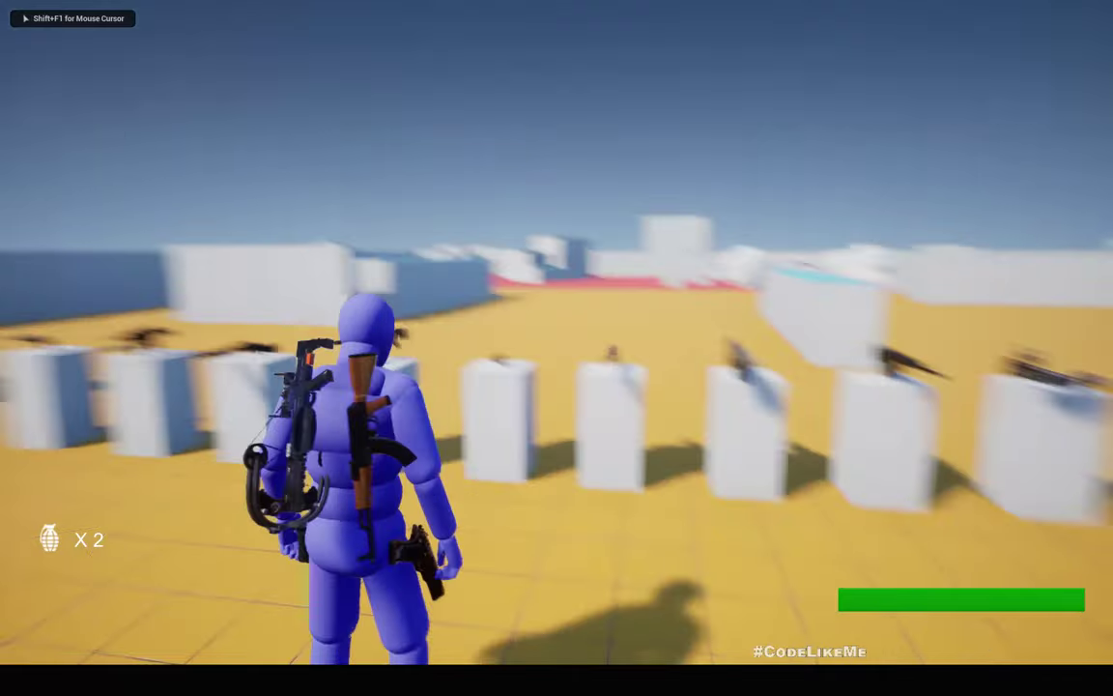
{"action": "key", "text": "b"}
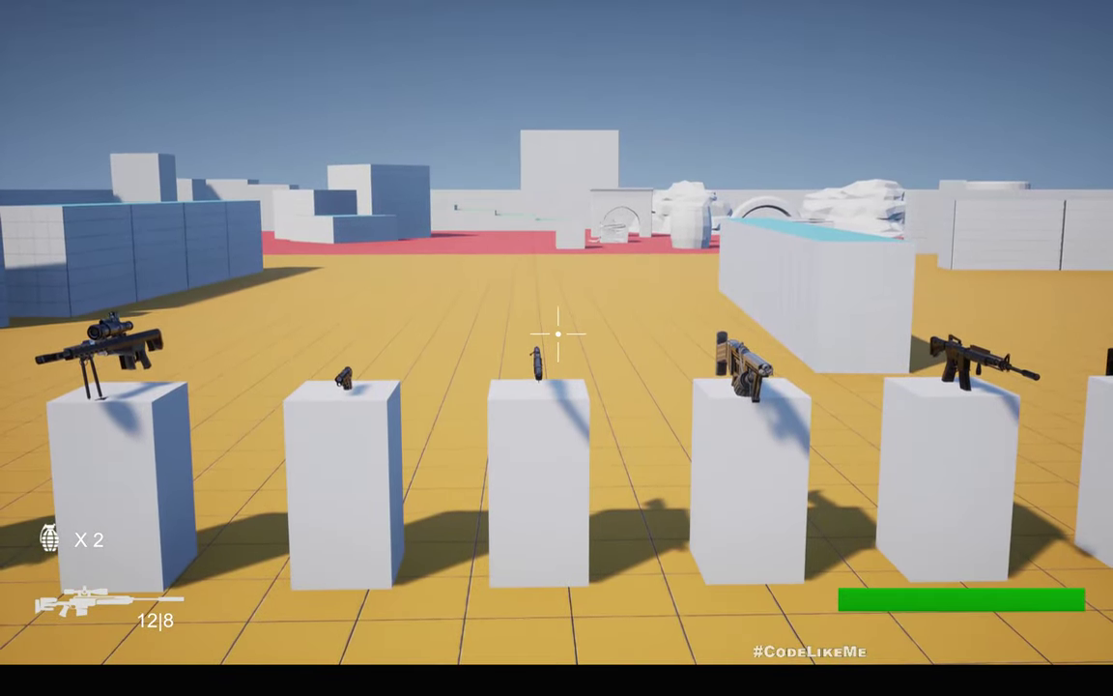
{"action": "key", "text": "b"}
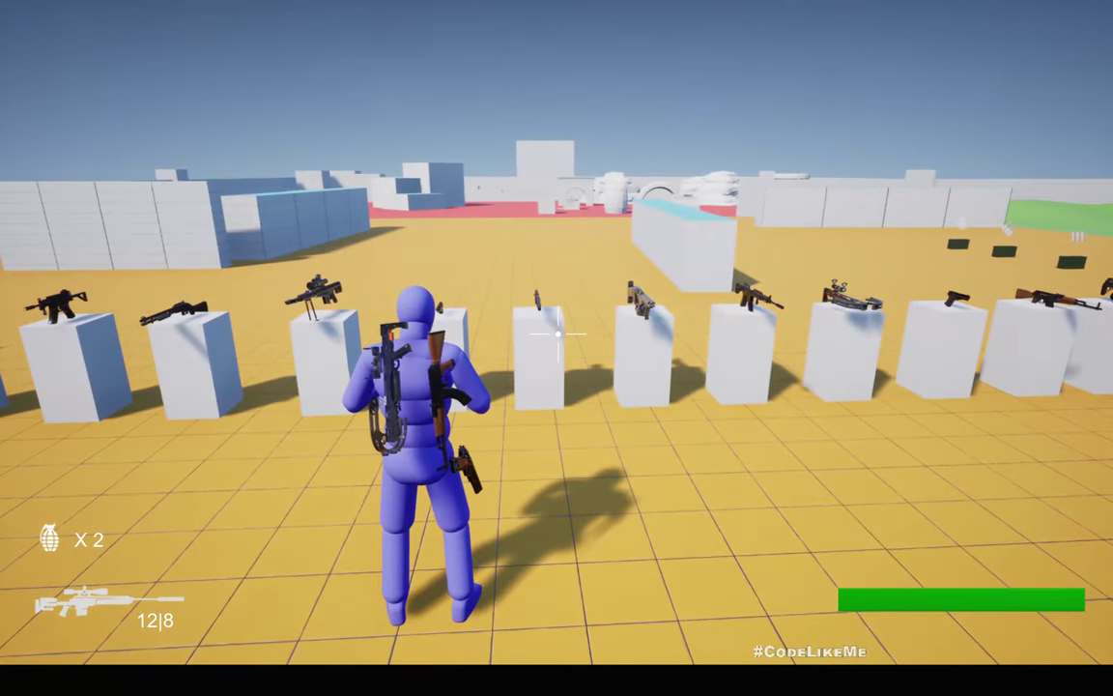
{"action": "key", "text": "b"}
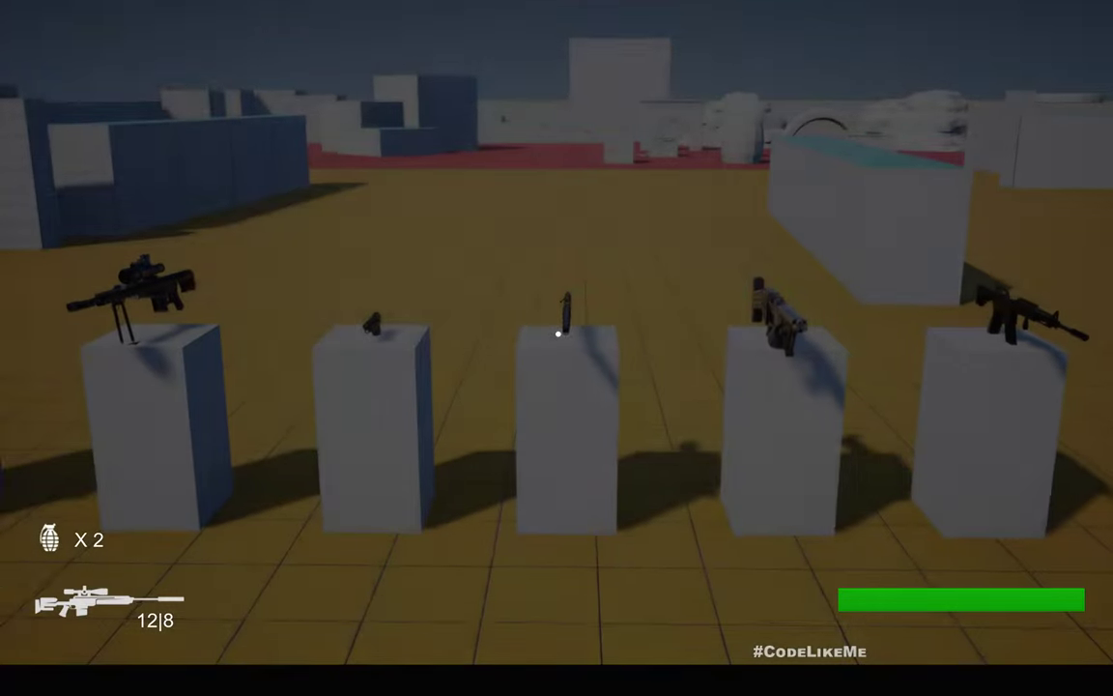
{"action": "key", "text": "b"}
{"action": "key", "text": "Escape"}
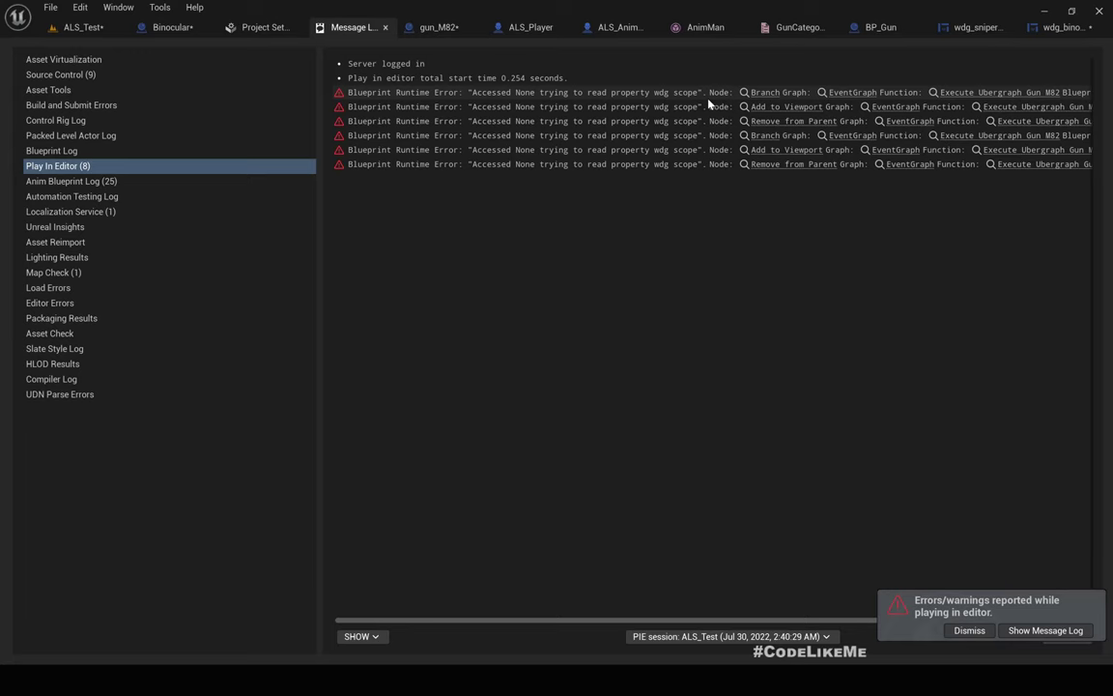
- Review the wdg scope runtime errors, and change the wdg scope variable's type in gun_M82 to a User Widget object reference
{"action": "left_click_drag", "start_coordinate": [722, 619], "coordinate": [933, 617]}
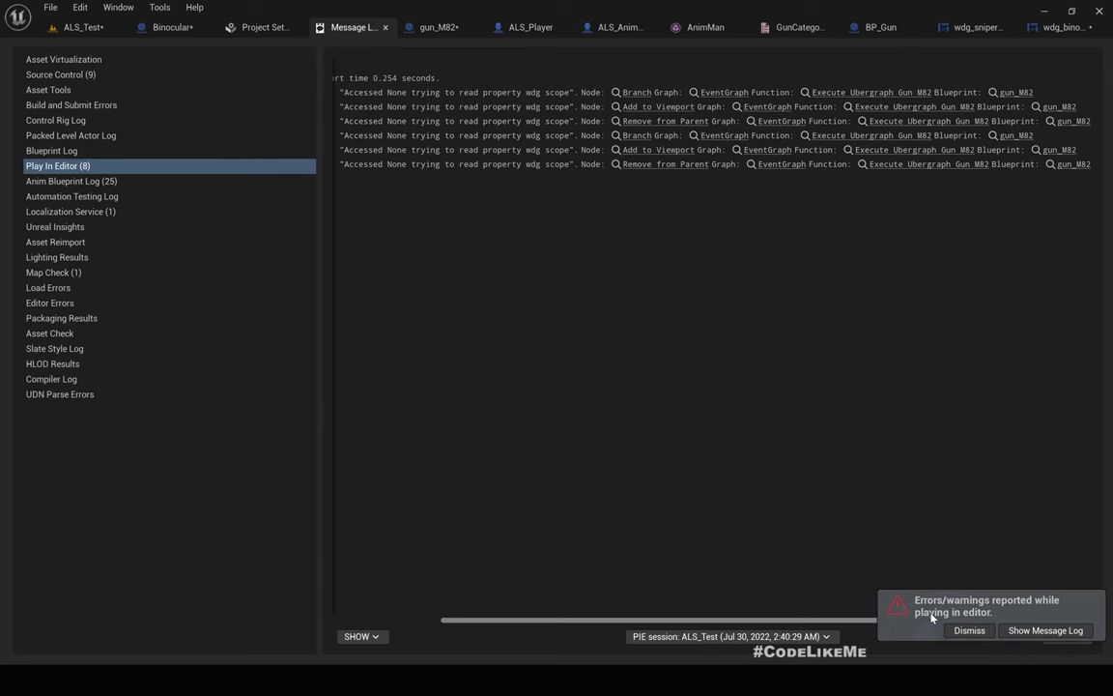
{"action": "left_click", "coordinate": [423, 29]}
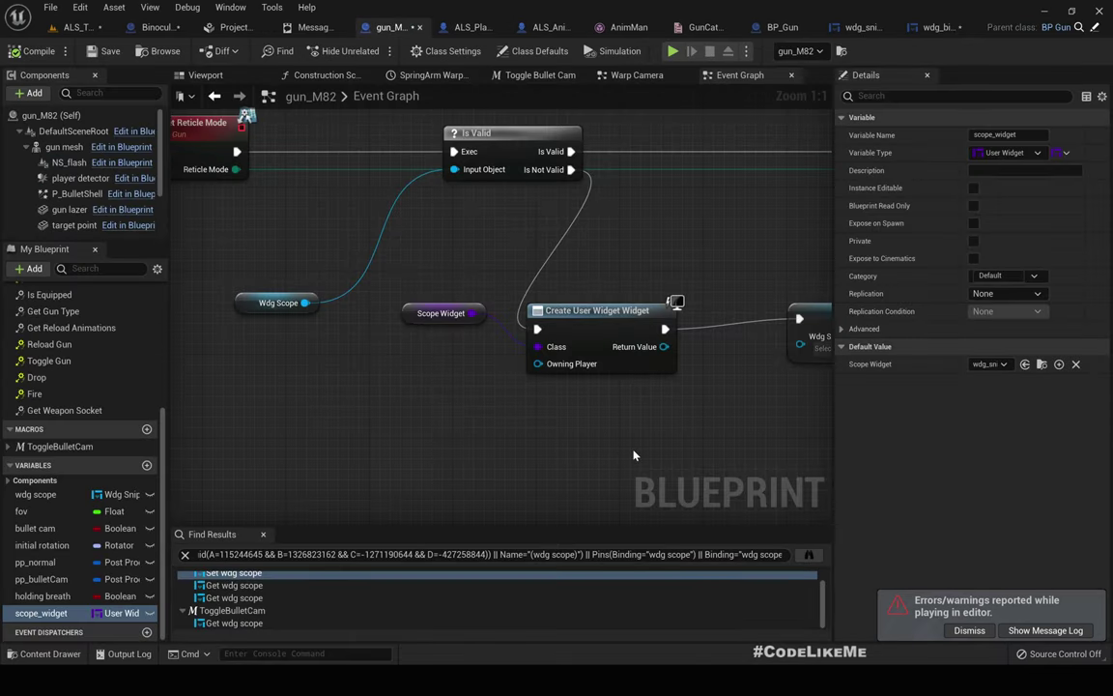
{"action": "right_click_drag", "start_coordinate": [678, 436], "coordinate": [510, 432]}
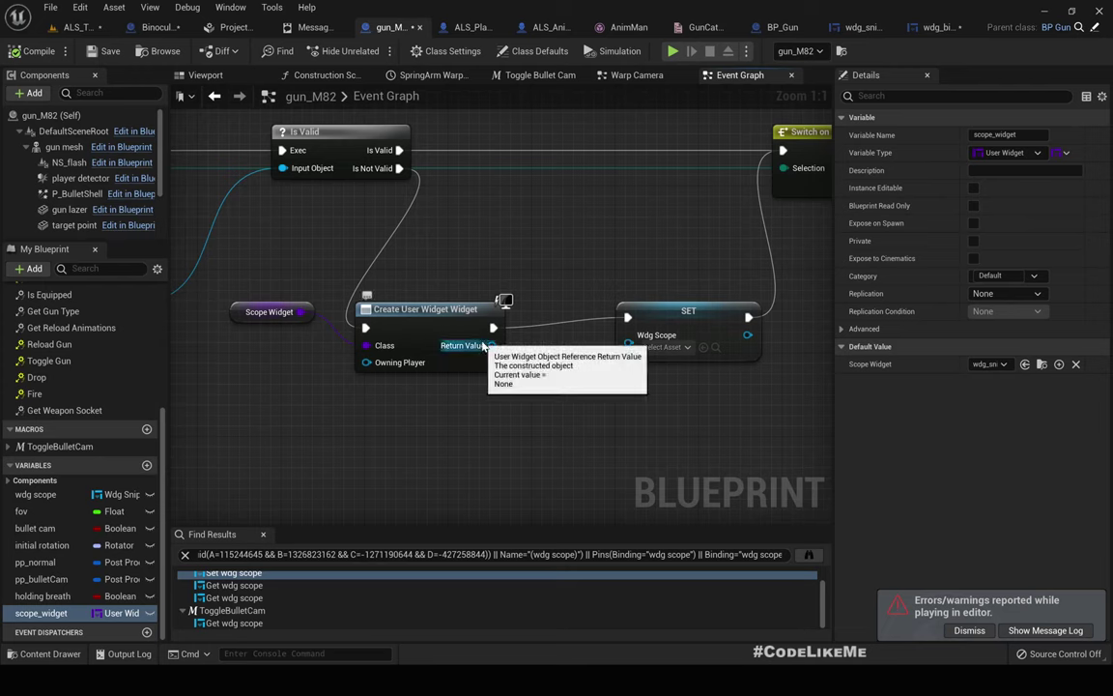
{"action": "left_click", "coordinate": [1013, 154]}
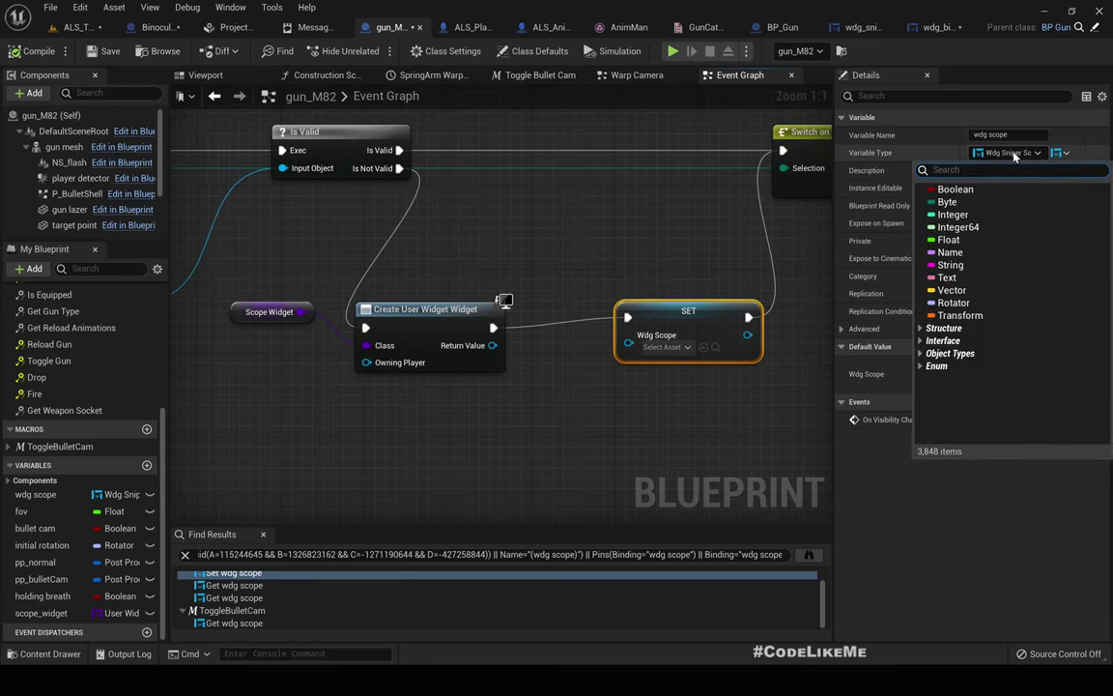
{"action": "type", "text": "user w"}
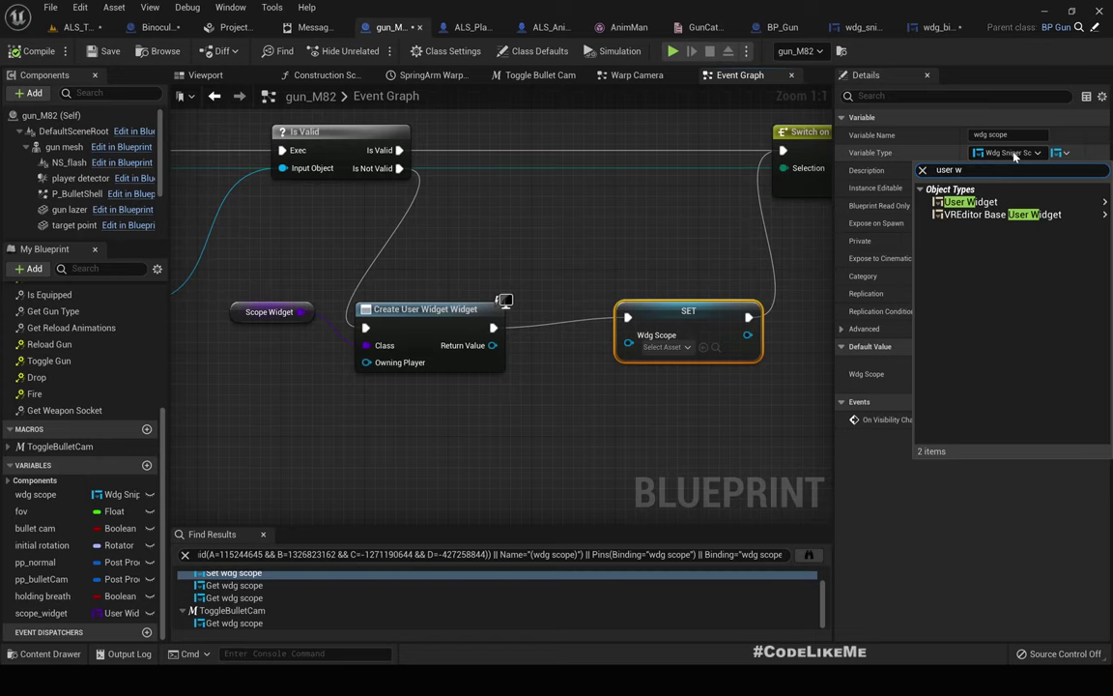
{"action": "mouse_move", "coordinate": [971, 202]}
{"action": "left_click", "coordinate": [889, 208]}
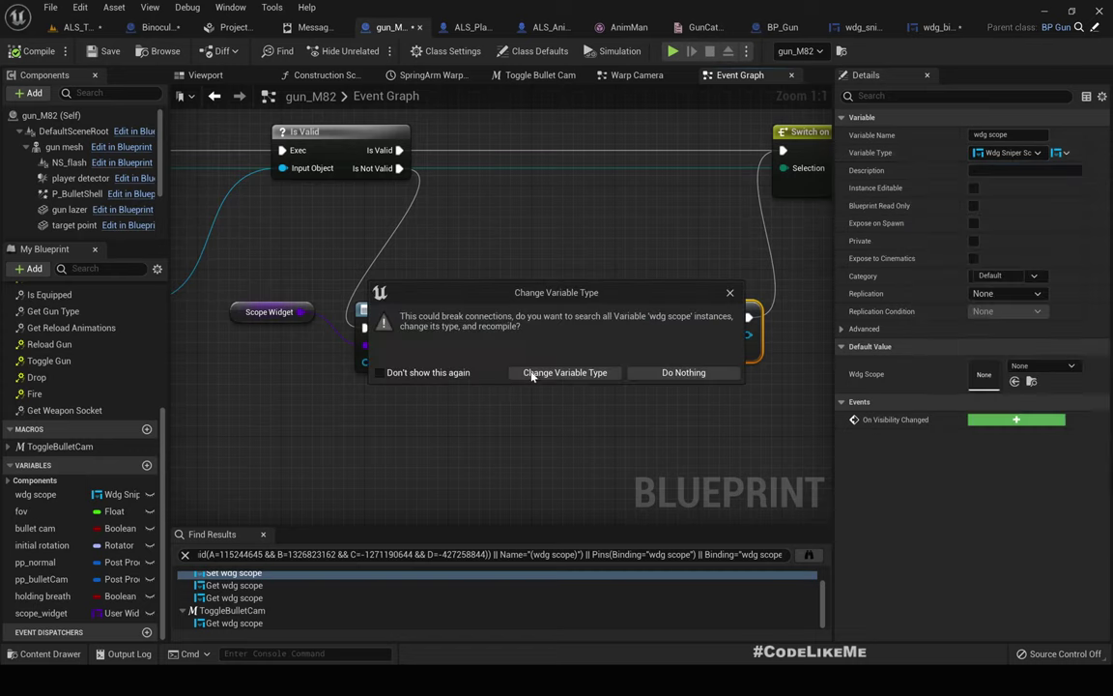
{"action": "left_click", "coordinate": [564, 373]}
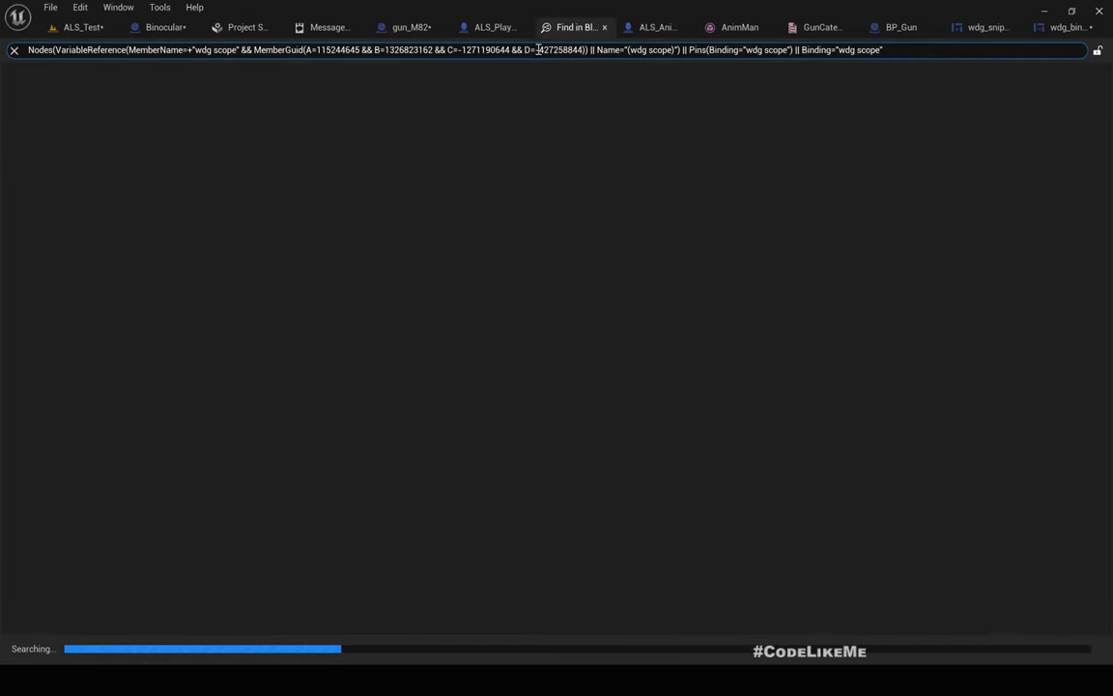
- In gun_M82's Event Graph, connect the Create Widget node's Return Value to the SET Wdg Scope node and compile
{"action": "left_click", "coordinate": [405, 32]}
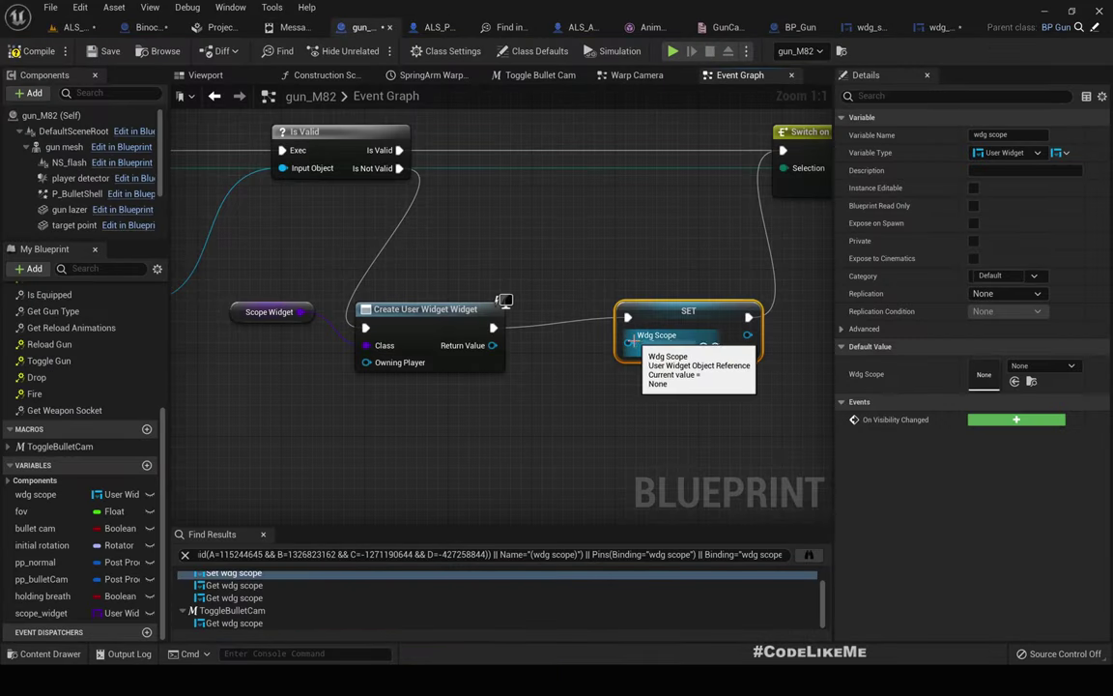
{"action": "left_click_drag", "start_coordinate": [629, 343], "coordinate": [488, 345]}
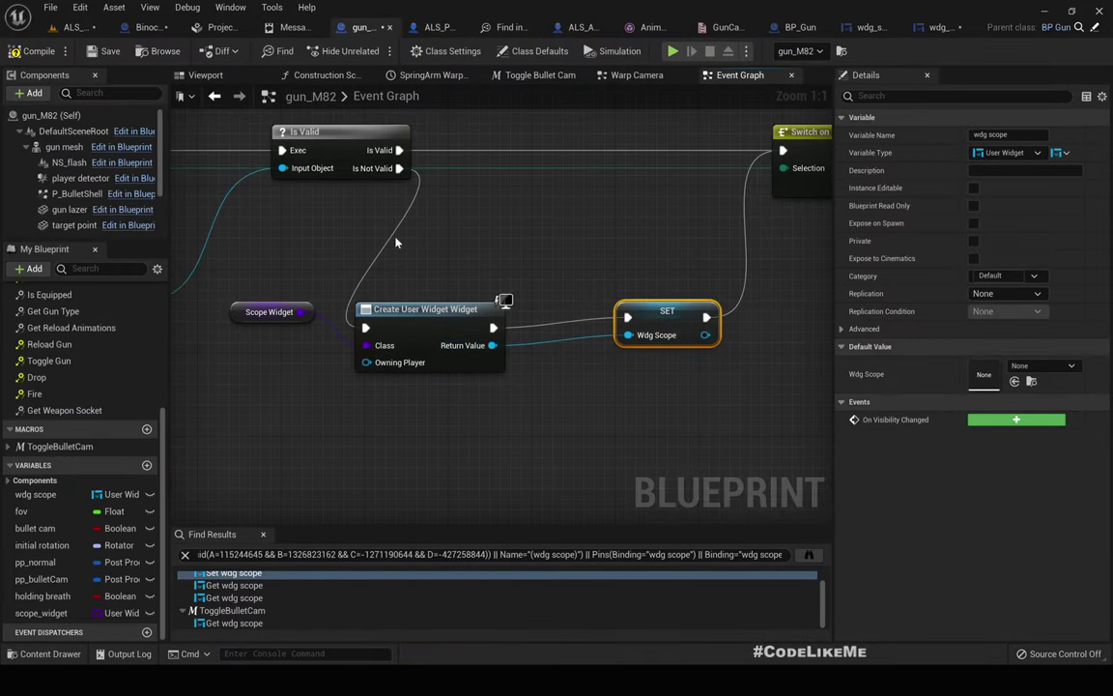
{"action": "left_click", "coordinate": [38, 51]}
- Play the ALS_Test level full screen, aim with the binoculars, zoom in and out, and leave the scope view
{"action": "left_click", "coordinate": [75, 27]}
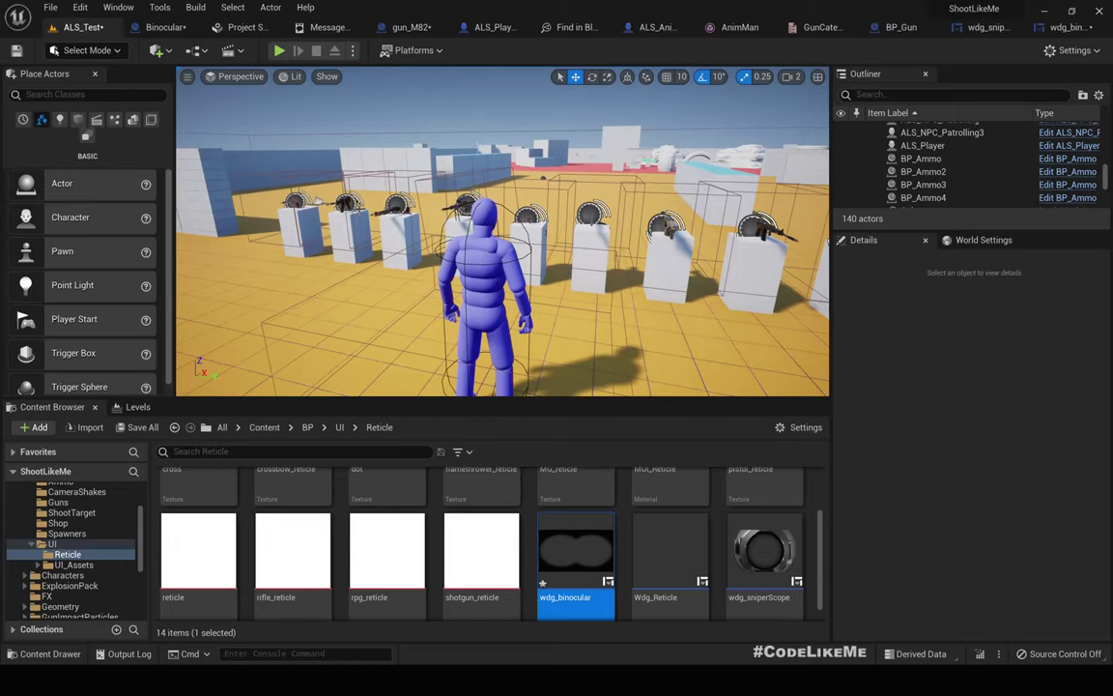
{"action": "key", "text": "F11"}
{"action": "key", "text": "alt+p"}
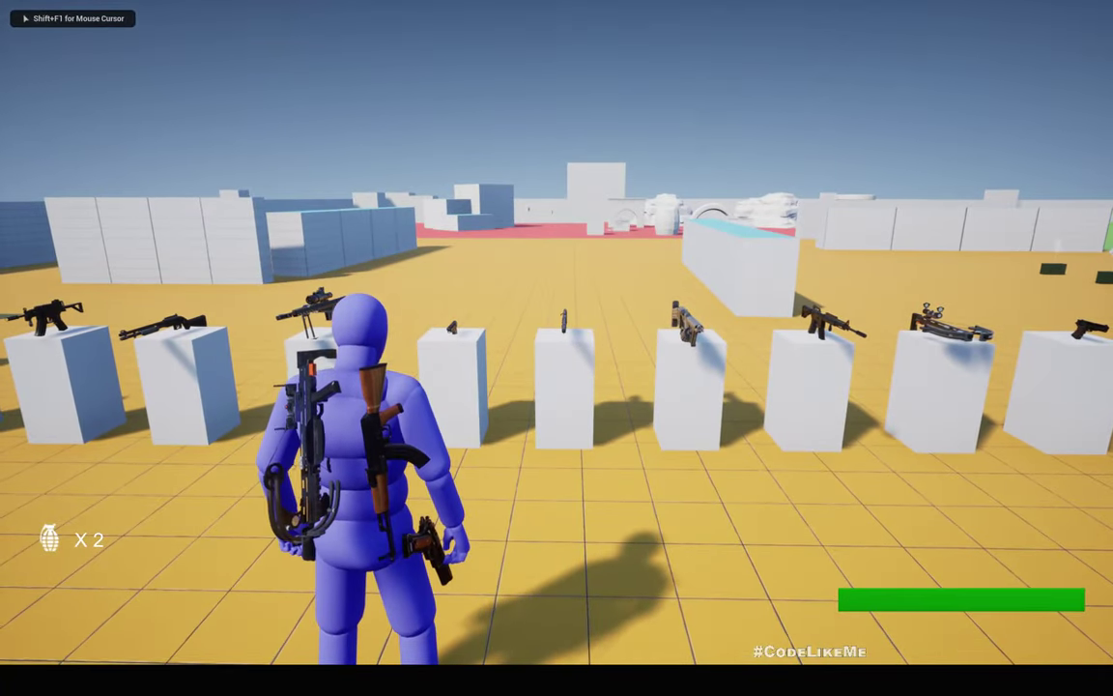
{"action": "key", "text": "1"}
{"action": "right_click", "coordinate": [558, 334]}
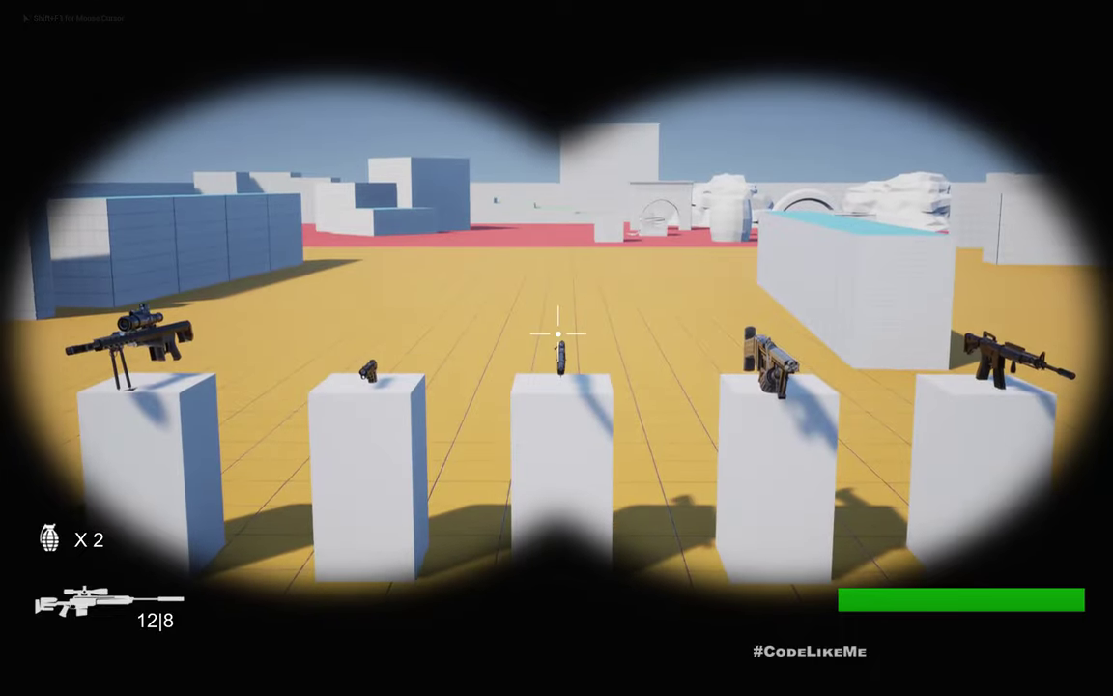
{"action": "scroll", "coordinate": [557, 333], "scroll_direction": "up", "scroll_amount": 3}
{"action": "scroll", "coordinate": [557, 334], "scroll_direction": "up", "scroll_amount": 2}
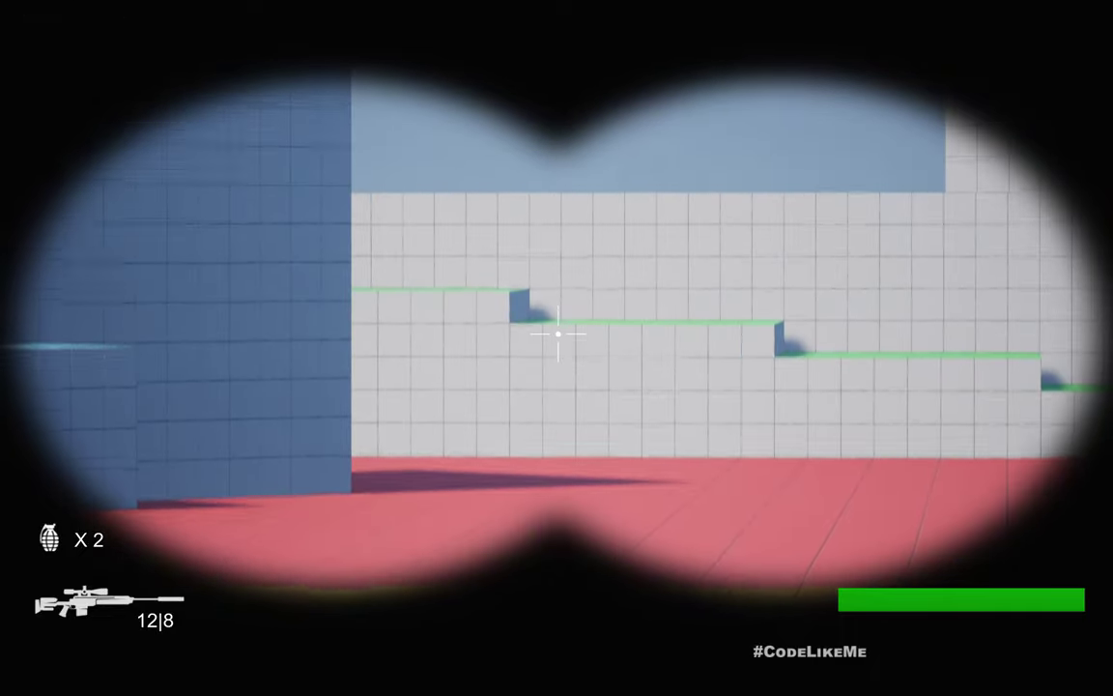
{"action": "scroll", "coordinate": [556, 333], "scroll_direction": "down", "scroll_amount": 3}
{"action": "scroll", "coordinate": [557, 334], "scroll_direction": "down", "scroll_amount": 1}
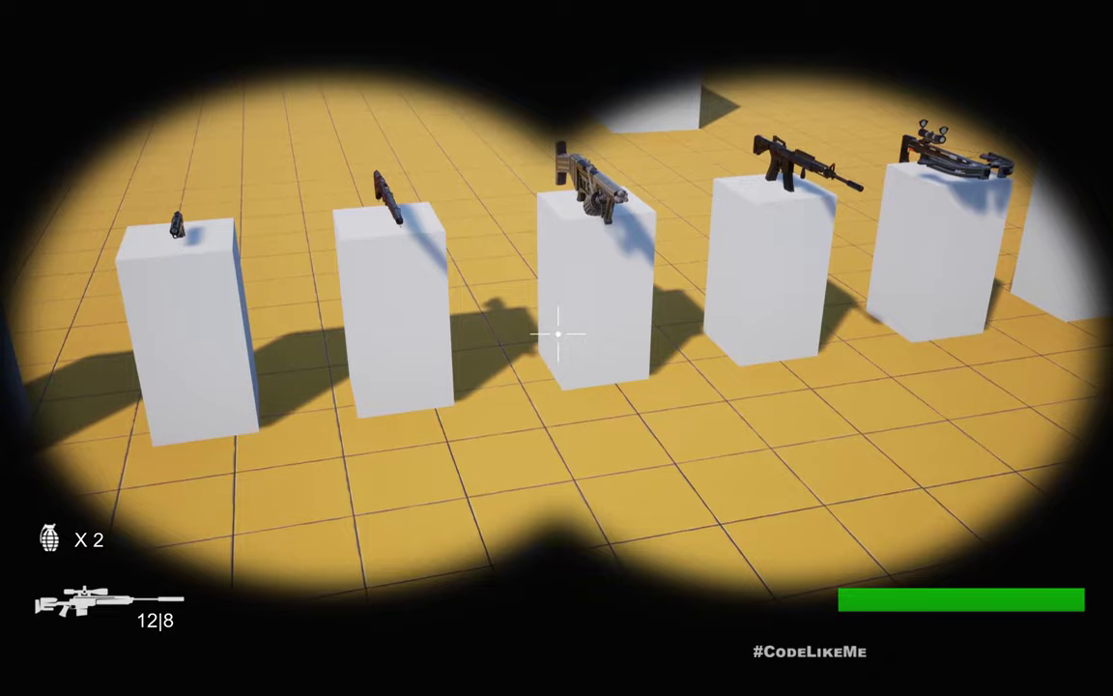
{"action": "scroll", "coordinate": [557, 334], "scroll_direction": "up", "scroll_amount": 1}
{"action": "key", "text": "b"}
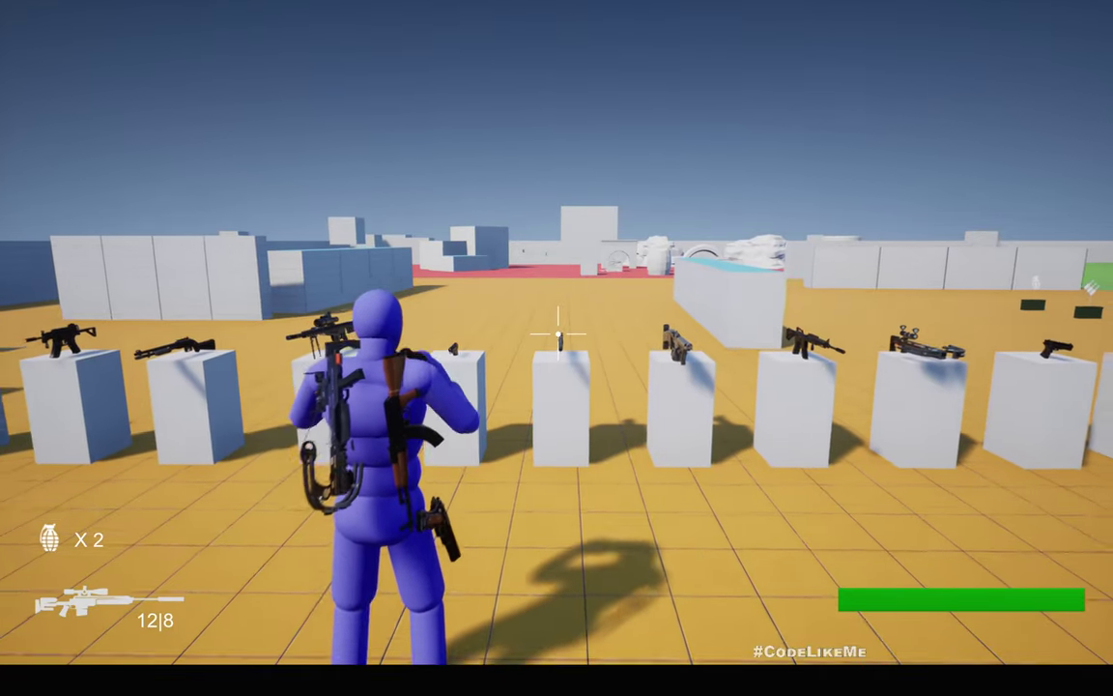
- Swap the carried crossbow for the sniper rifle on its pedestal and toggle the rifle's scope view on and off twice
{"action": "key", "text": "w"}
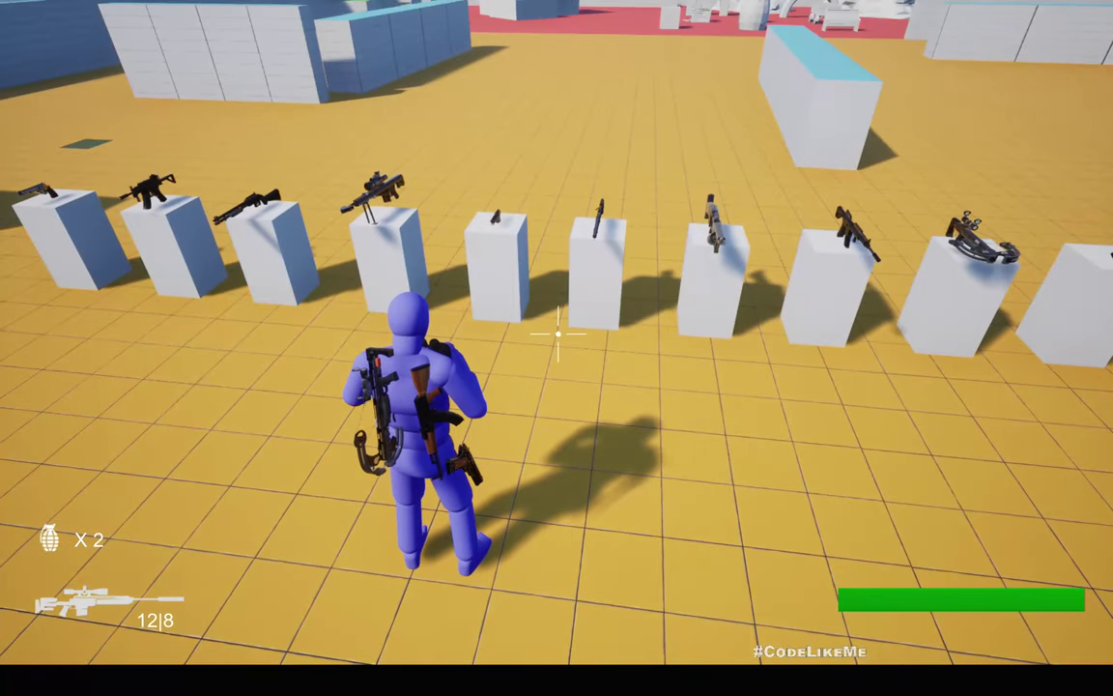
{"action": "key", "text": "w"}
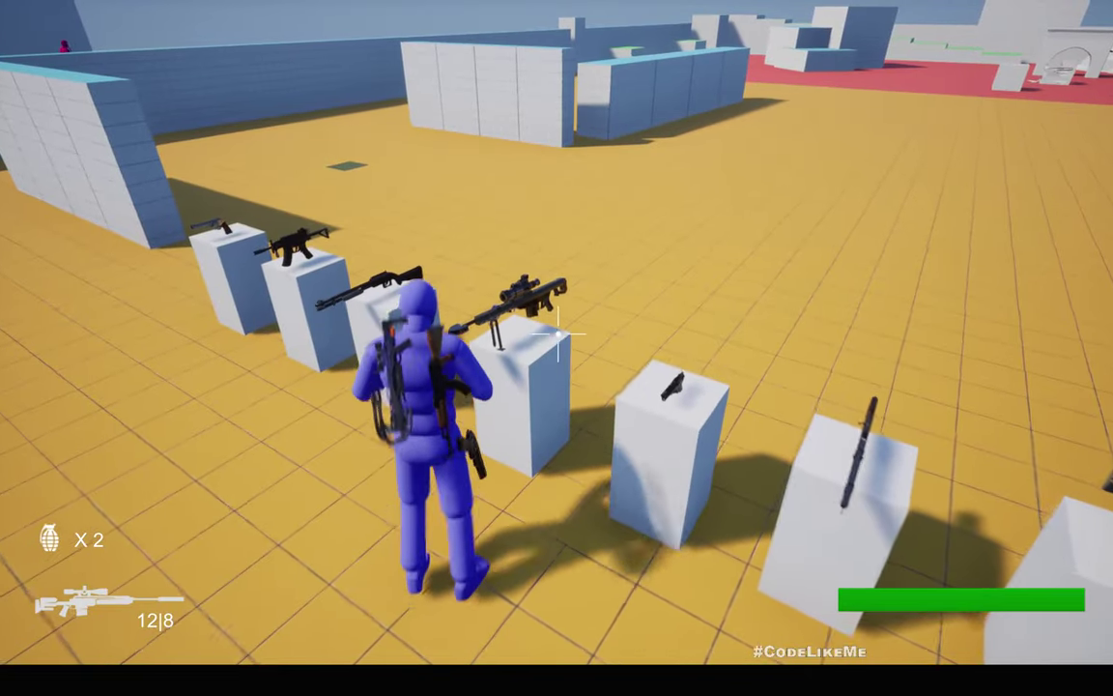
{"action": "key", "text": "e"}
{"action": "key", "text": "s"}
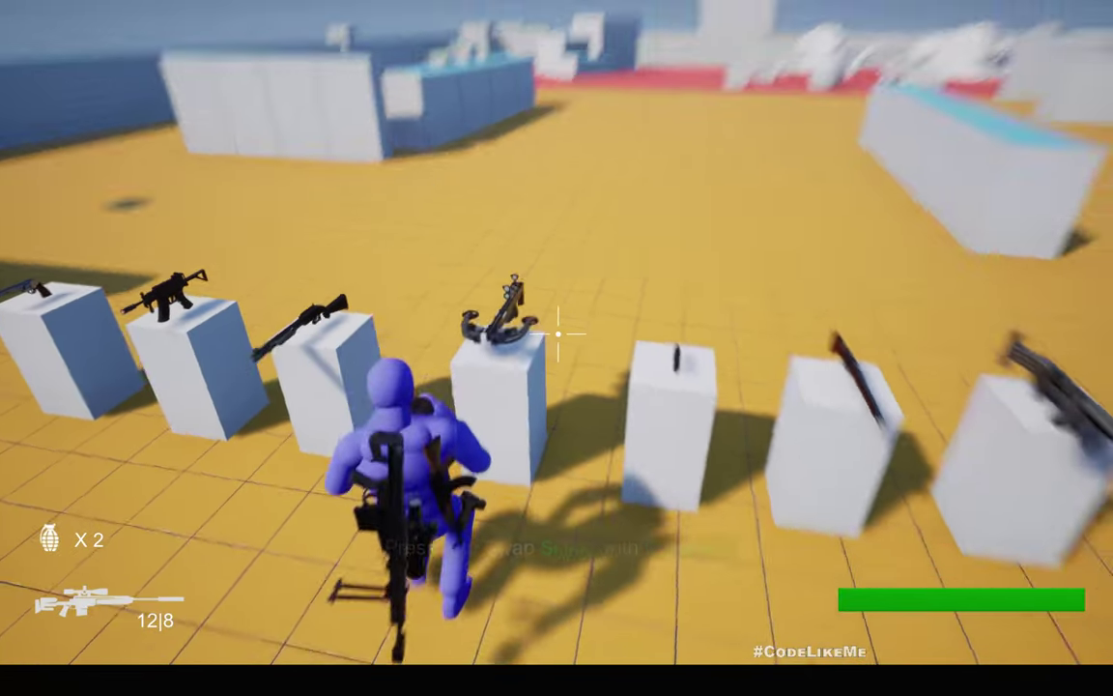
{"action": "right_click", "coordinate": [557, 333]}
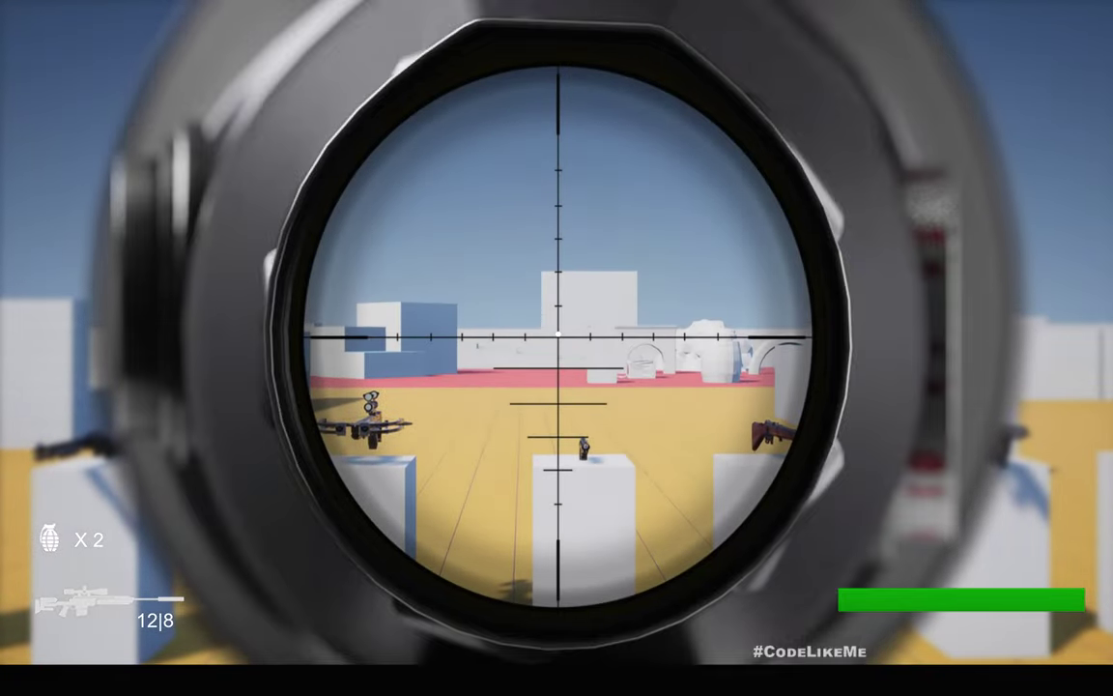
{"action": "right_click", "coordinate": [558, 333]}
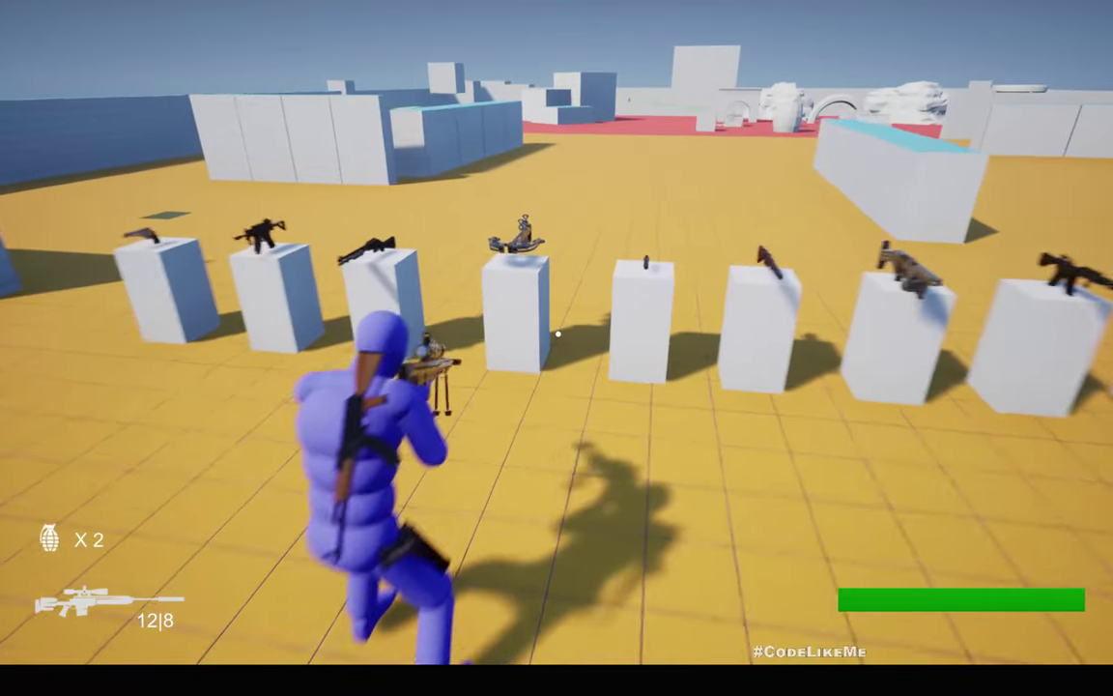
{"action": "right_click", "coordinate": [558, 333]}
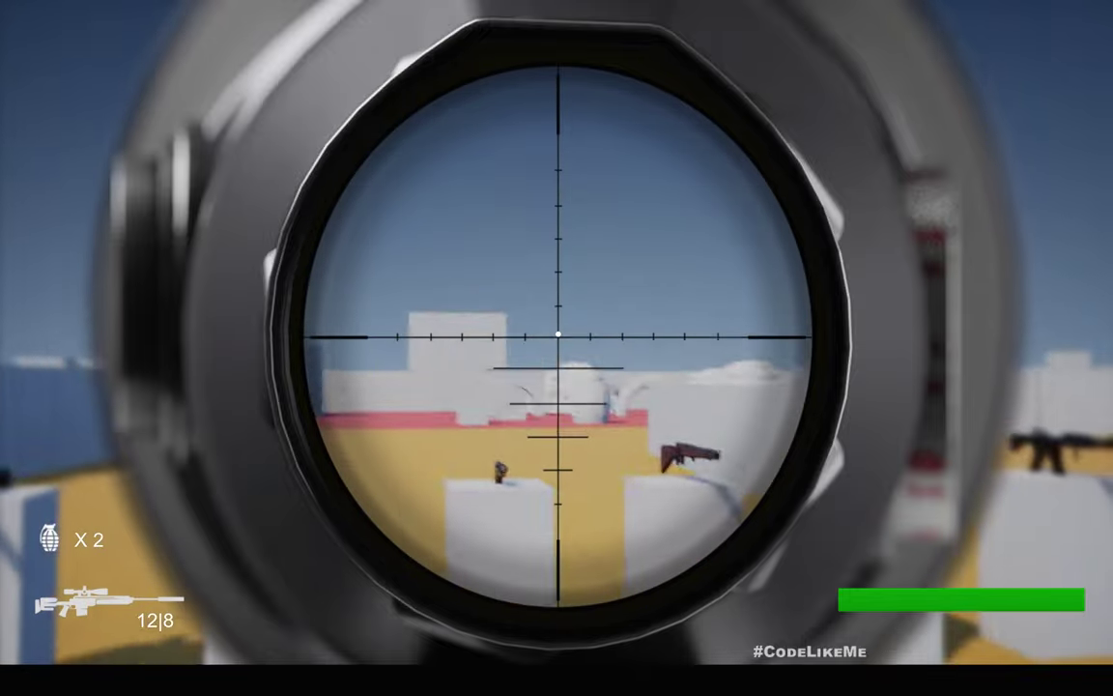
{"action": "key", "text": "w"}
{"action": "right_click", "coordinate": [558, 334]}
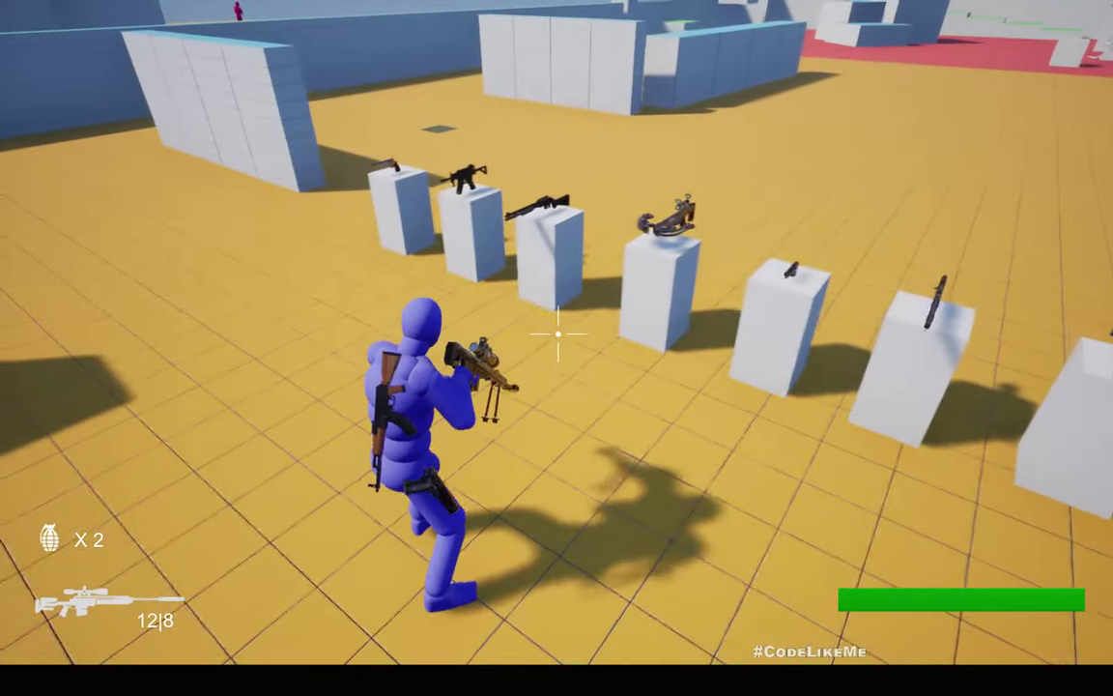
- Switch back to the binoculars, try firing twice while looking through them, leave the scope view and stop playing
{"action": "key", "text": "w"}
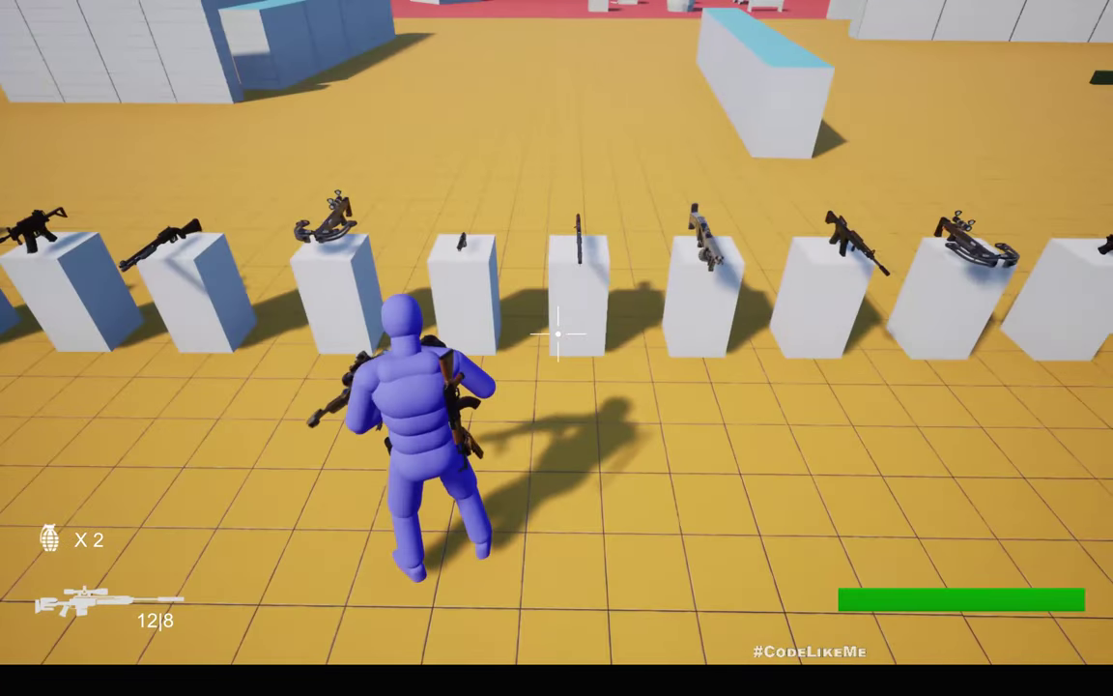
{"action": "key", "text": "d"}
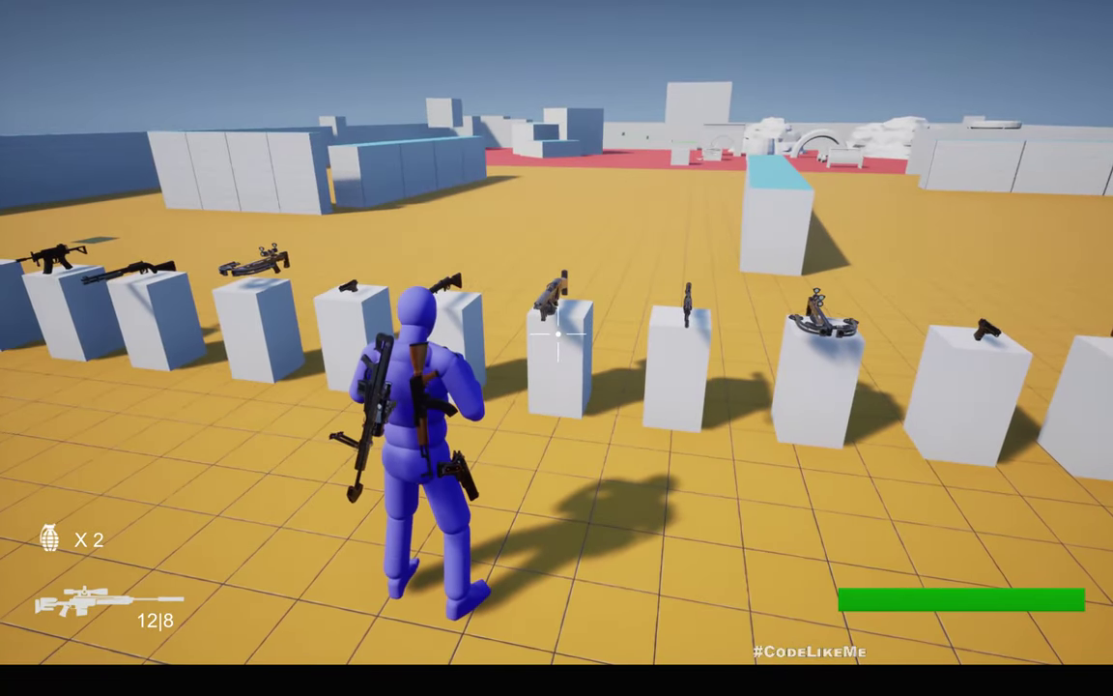
{"action": "right_click", "coordinate": [558, 333]}
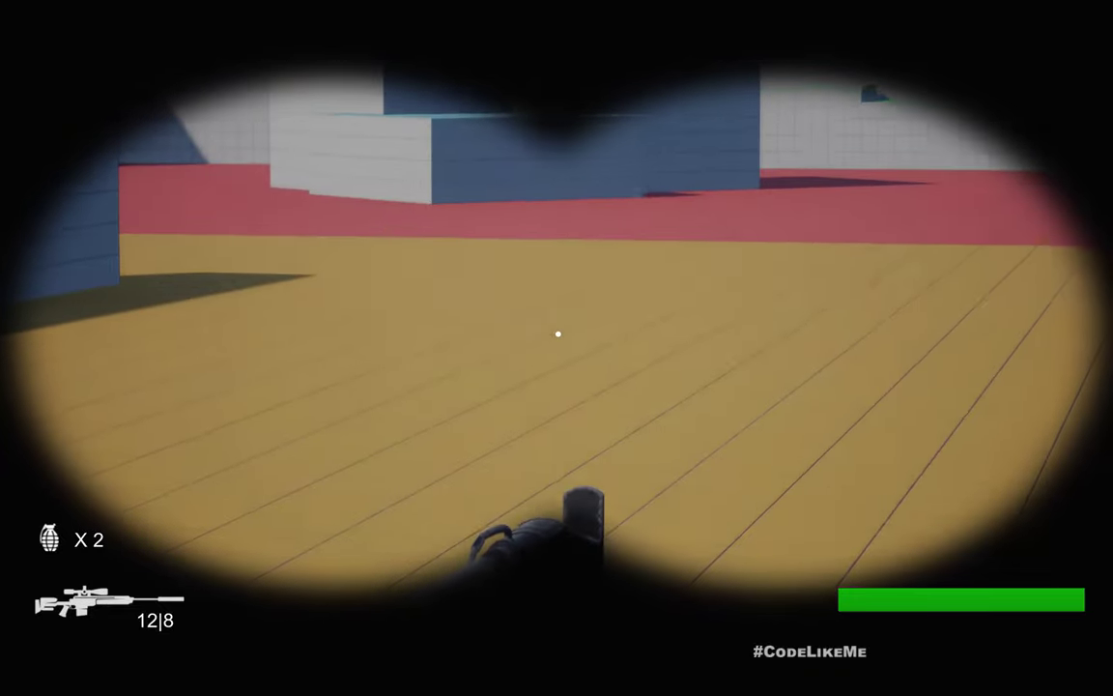
{"action": "left_click", "coordinate": [557, 334]}
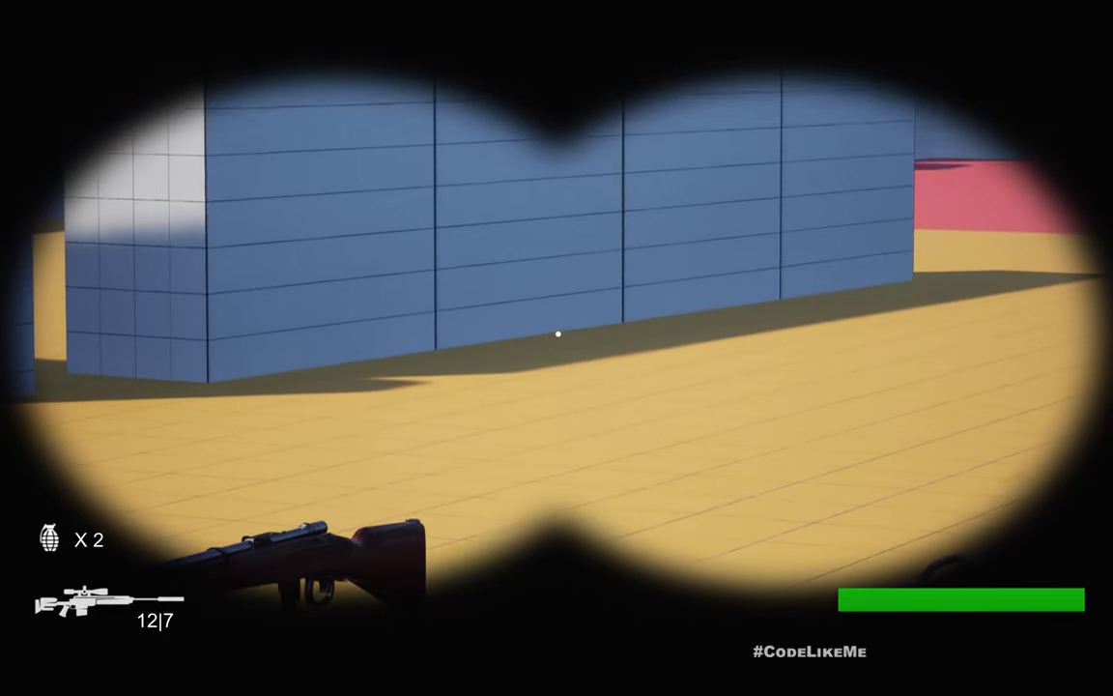
{"action": "left_click", "coordinate": [558, 334]}
{"action": "right_click", "coordinate": [558, 334]}
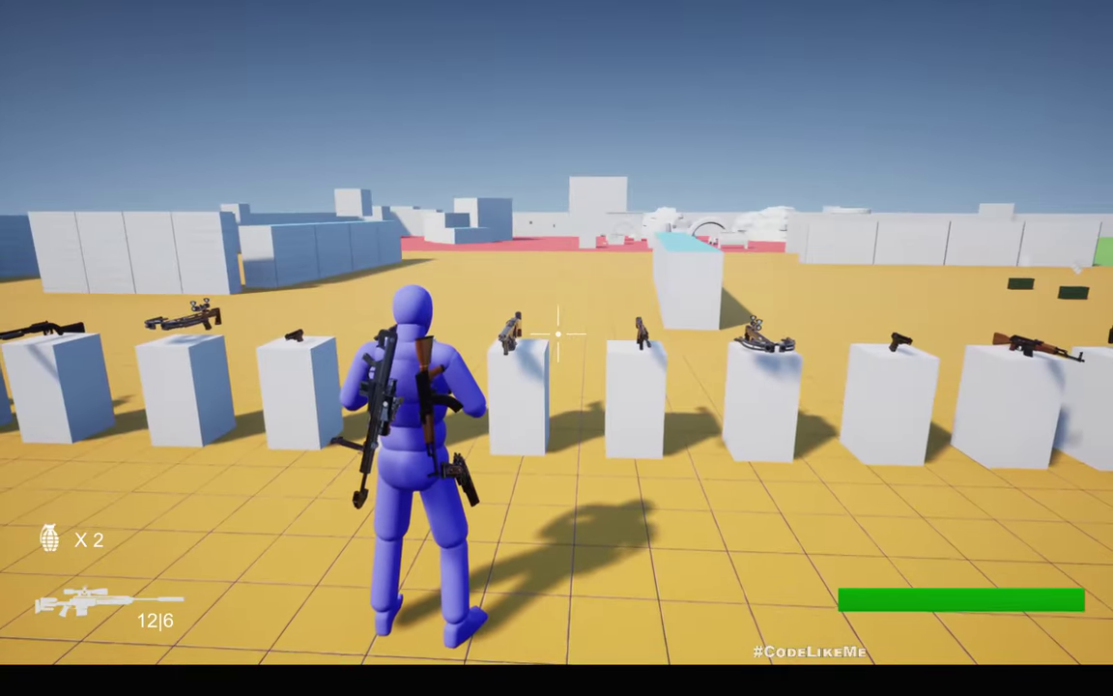
{"action": "key", "text": "Escape"}
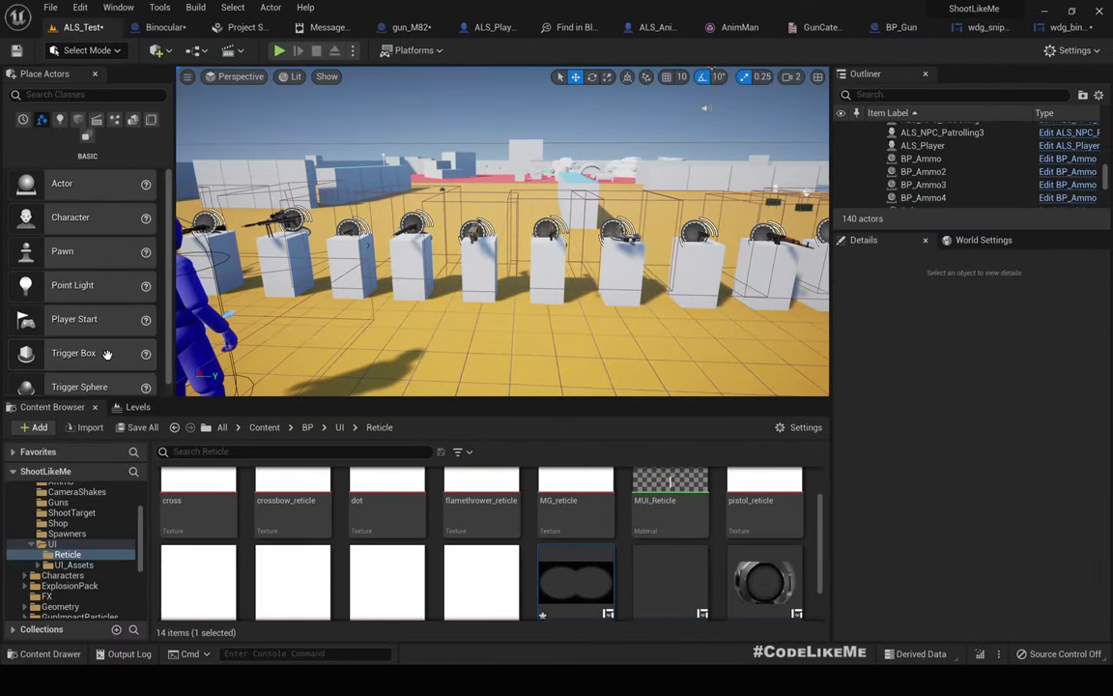
- Examine the Set Reticle Mode and Zoom event chains in gun_M82's Event Graph
{"action": "left_click", "coordinate": [407, 27]}
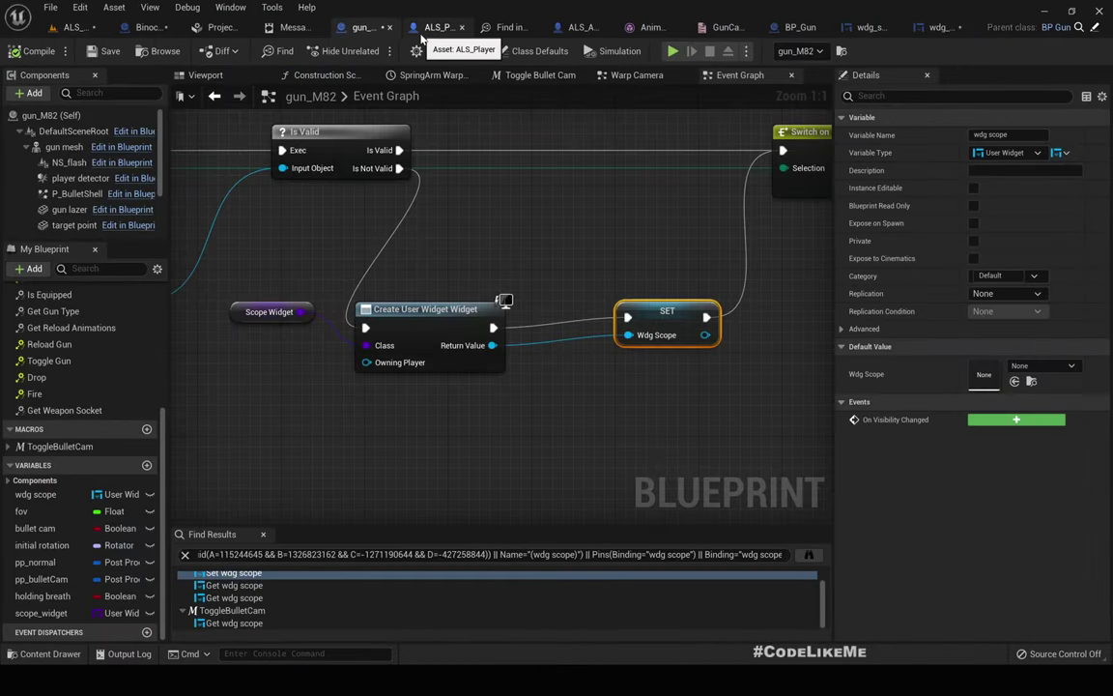
{"action": "scroll", "coordinate": [609, 379], "scroll_direction": "down", "scroll_amount": 6}
{"action": "scroll", "coordinate": [464, 421], "scroll_direction": "up", "scroll_amount": 6}
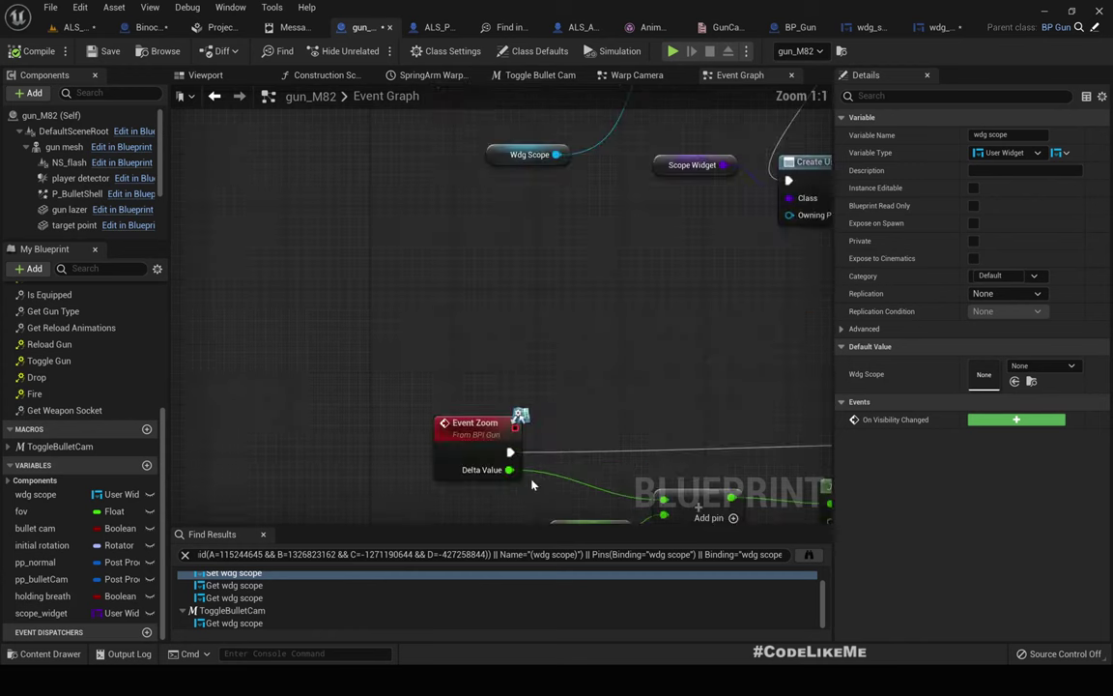
{"action": "right_click_drag", "start_coordinate": [580, 316], "coordinate": [517, 486]}
{"action": "scroll", "coordinate": [517, 486], "scroll_direction": "down", "scroll_amount": 5}
{"action": "scroll", "coordinate": [453, 277], "scroll_direction": "up", "scroll_amount": 4}
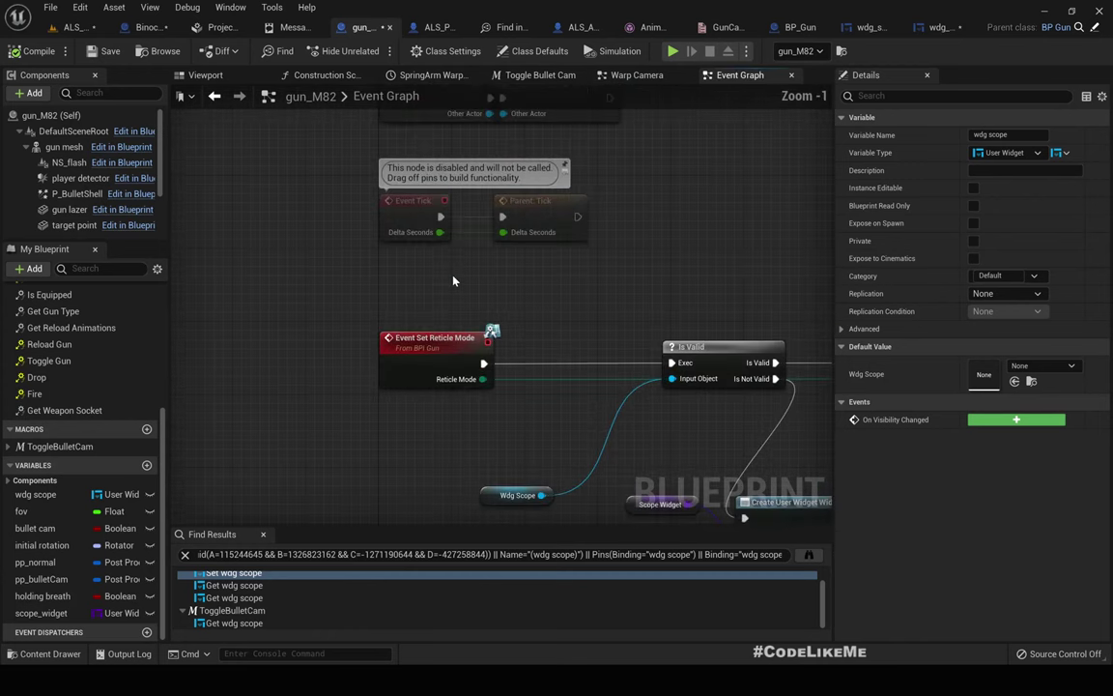
{"action": "right_click_drag", "start_coordinate": [453, 277], "coordinate": [451, 271]}
{"action": "scroll", "coordinate": [450, 271], "scroll_direction": "down", "scroll_amount": 4}
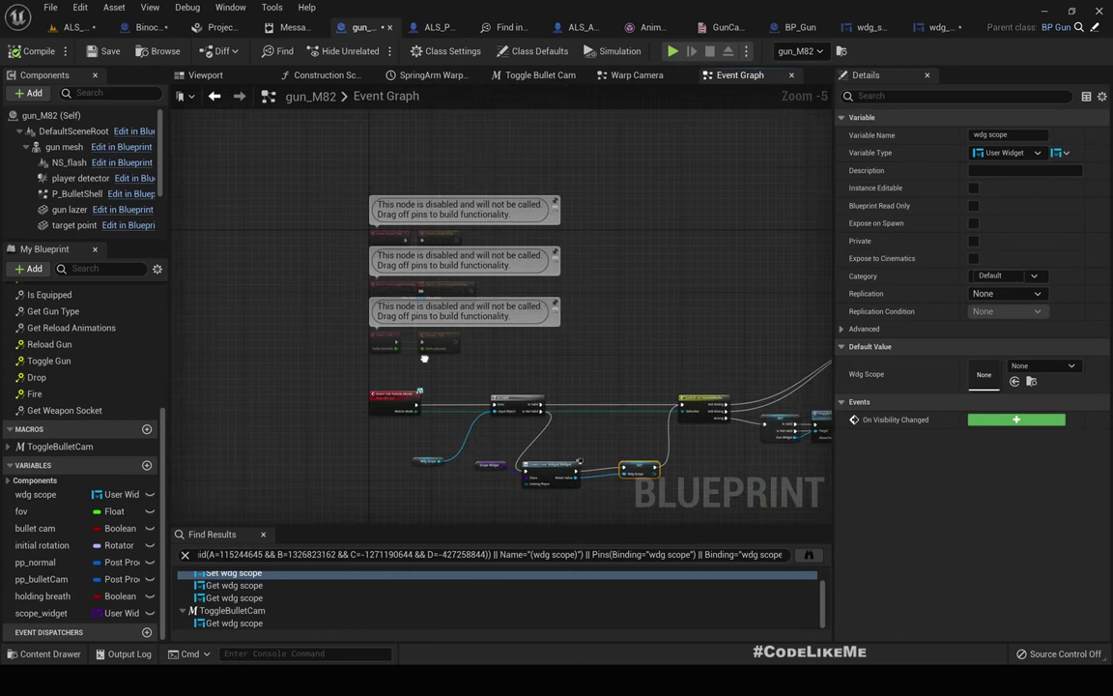
{"action": "right_click_drag", "start_coordinate": [424, 359], "coordinate": [397, 244]}
{"action": "right_click_drag", "start_coordinate": [396, 397], "coordinate": [376, 311]}
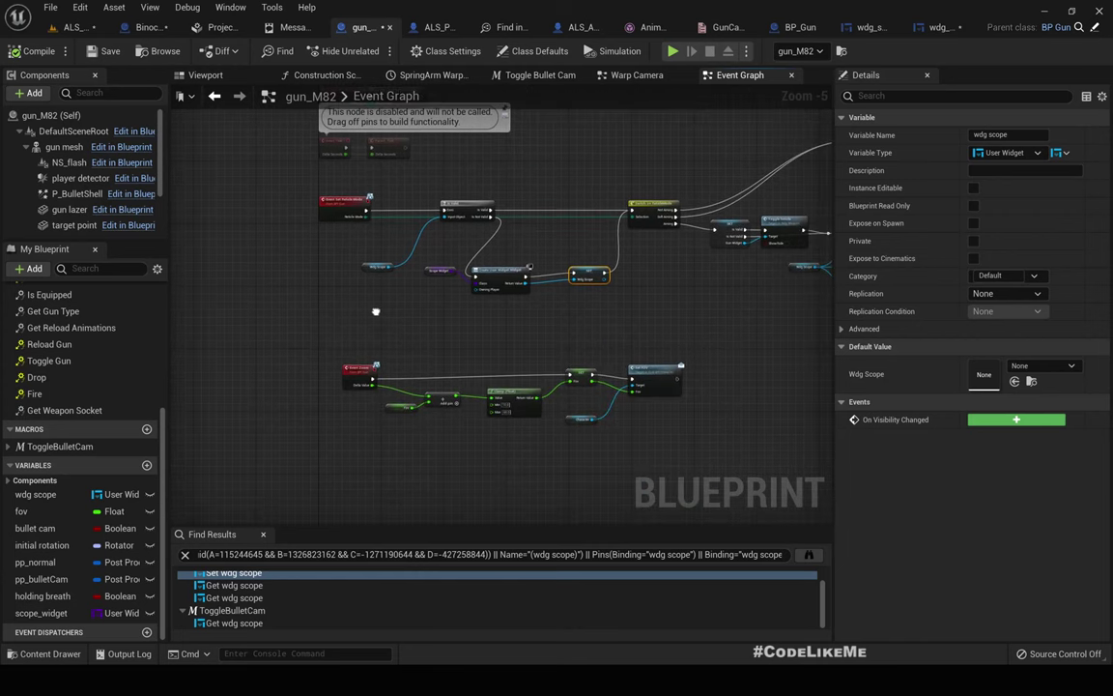
- Override the BPI Gun Fire event with an unconnected Event Fire node below Event Tick in Binocular's Event Graph, and compile the blueprint
{"action": "left_click", "coordinate": [165, 29]}
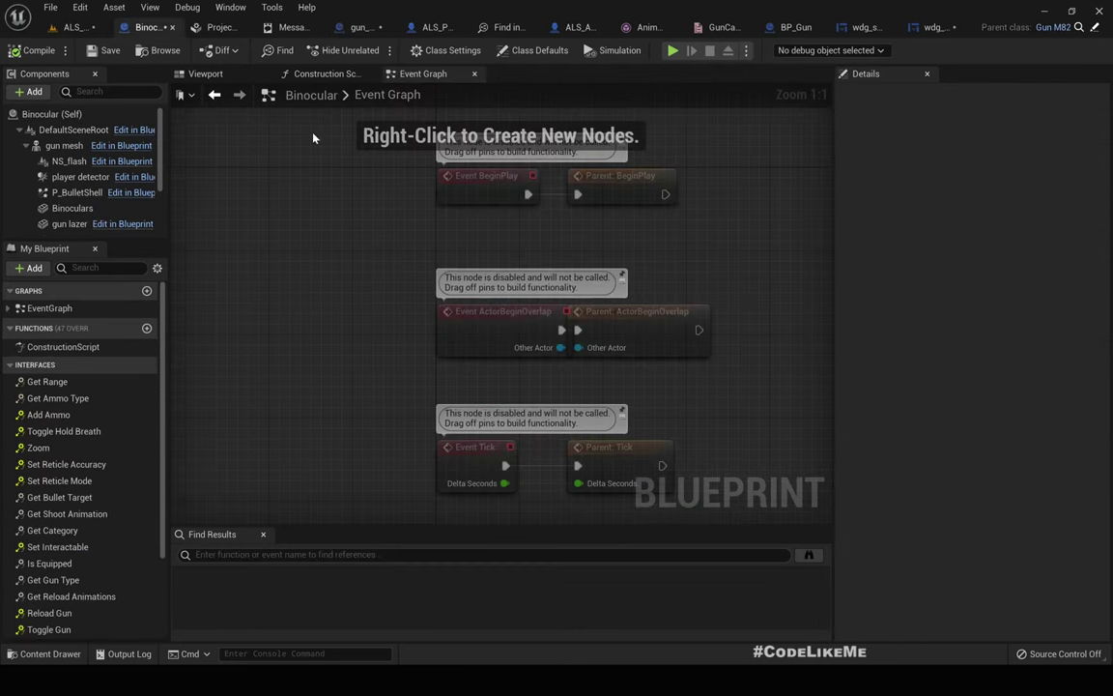
{"action": "scroll", "coordinate": [418, 124], "scroll_direction": "up", "scroll_amount": 2}
{"action": "right_click", "coordinate": [428, 371]}
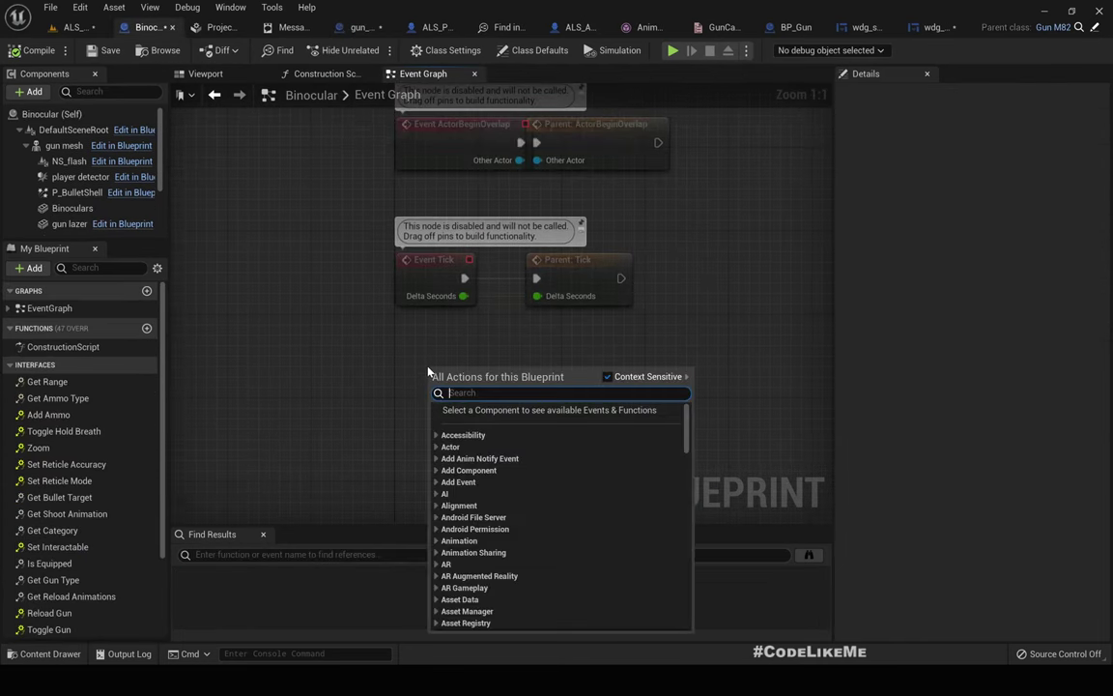
{"action": "type", "text": "fire"}
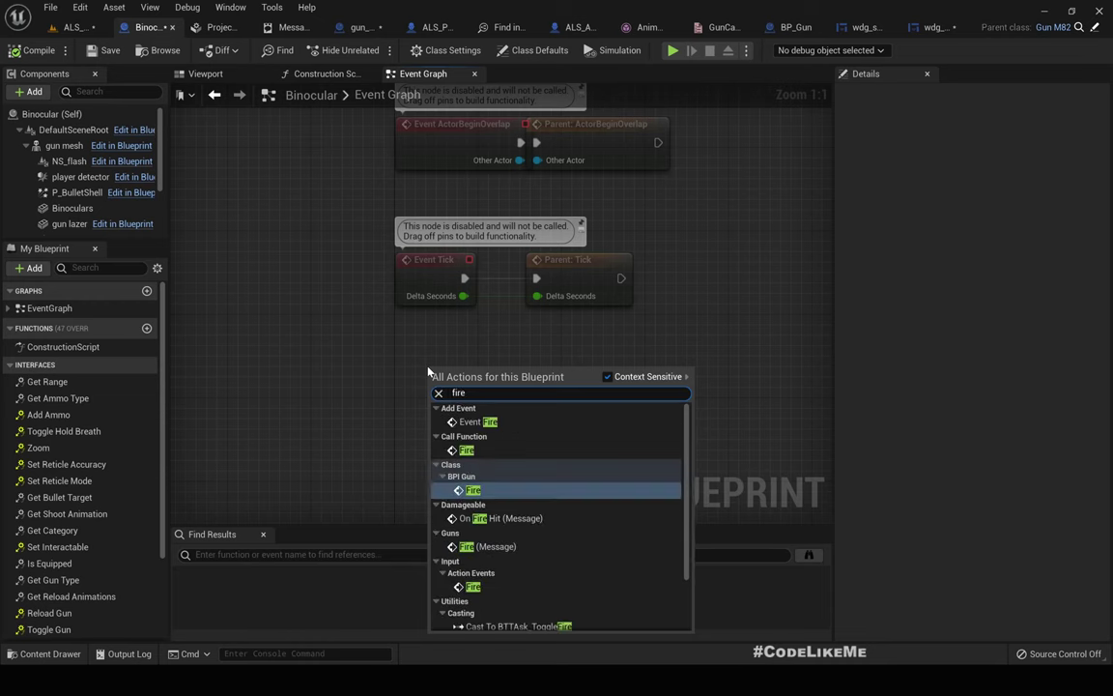
{"action": "left_click", "coordinate": [474, 422]}
{"action": "left_click_drag", "start_coordinate": [457, 393], "coordinate": [436, 404]}
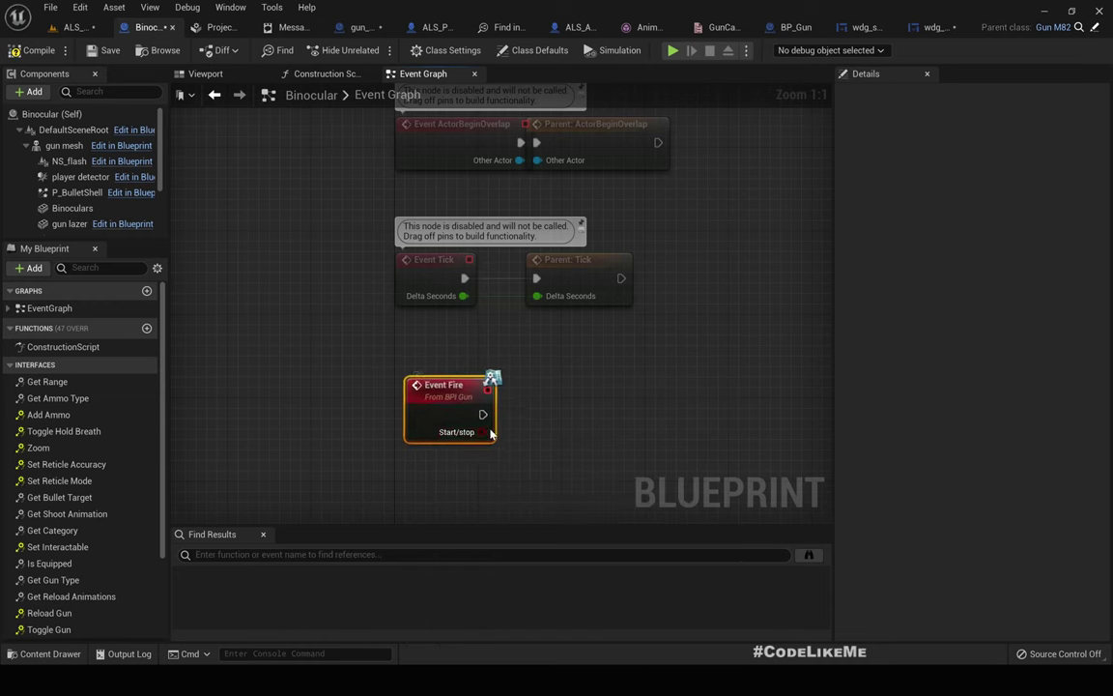
{"action": "left_click", "coordinate": [23, 55]}
- Play the ALS_Test level full screen, look through the binoculars, leave the scope view and stop playing
{"action": "left_click", "coordinate": [67, 30]}
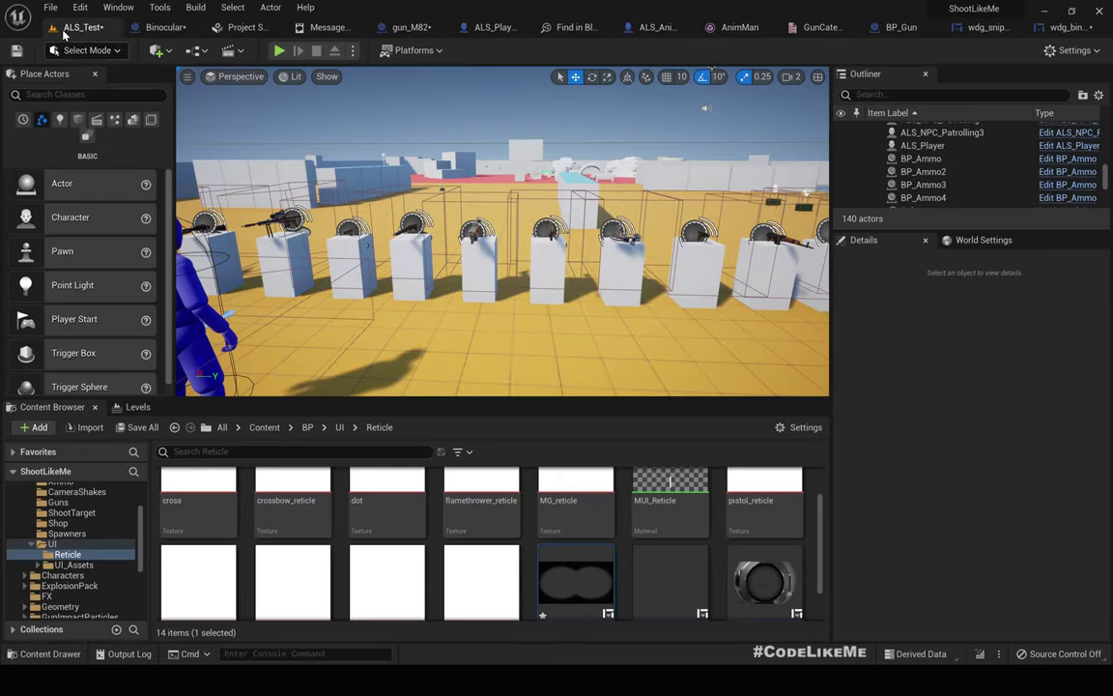
{"action": "mouse_move", "coordinate": [435, 232]}
{"action": "right_mouse_down"}
{"action": "mouse_move", "coordinate": [397, 232]}
{"action": "mouse_move", "coordinate": [435, 232]}
{"action": "right_mouse_up"}
{"action": "key", "text": "F11"}
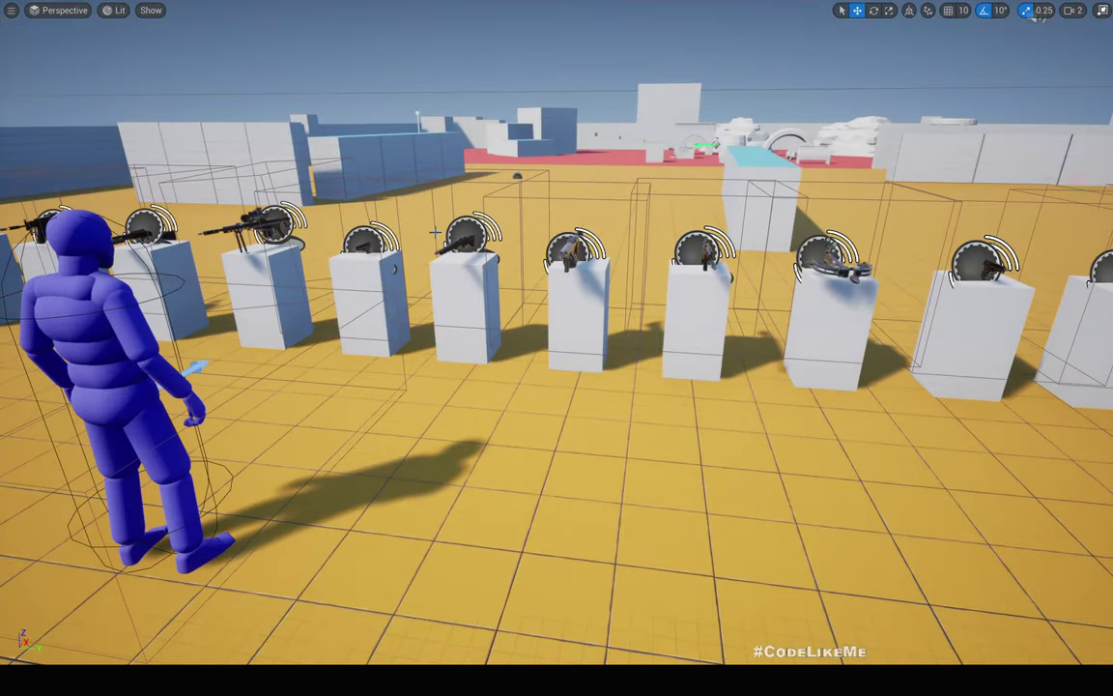
{"action": "key", "text": "alt+p"}
{"action": "left_click", "coordinate": [435, 231]}
{"action": "key", "text": "w"}
{"action": "key", "text": "b"}
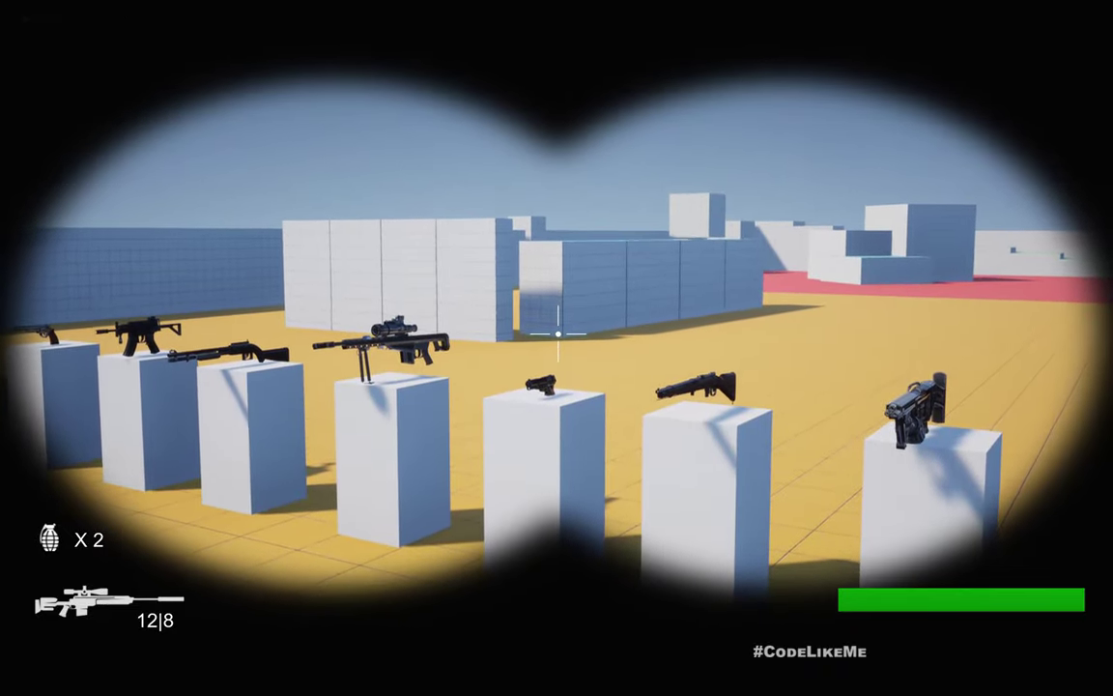
{"action": "key", "text": "shift+F1"}
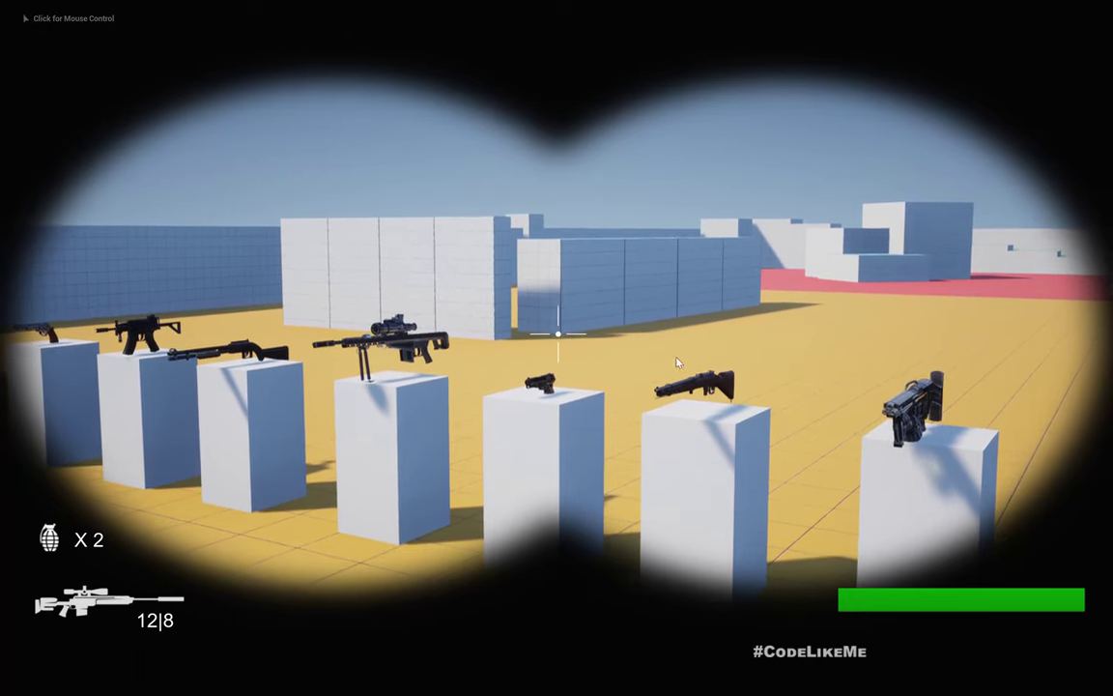
{"action": "left_click", "coordinate": [90, 605]}
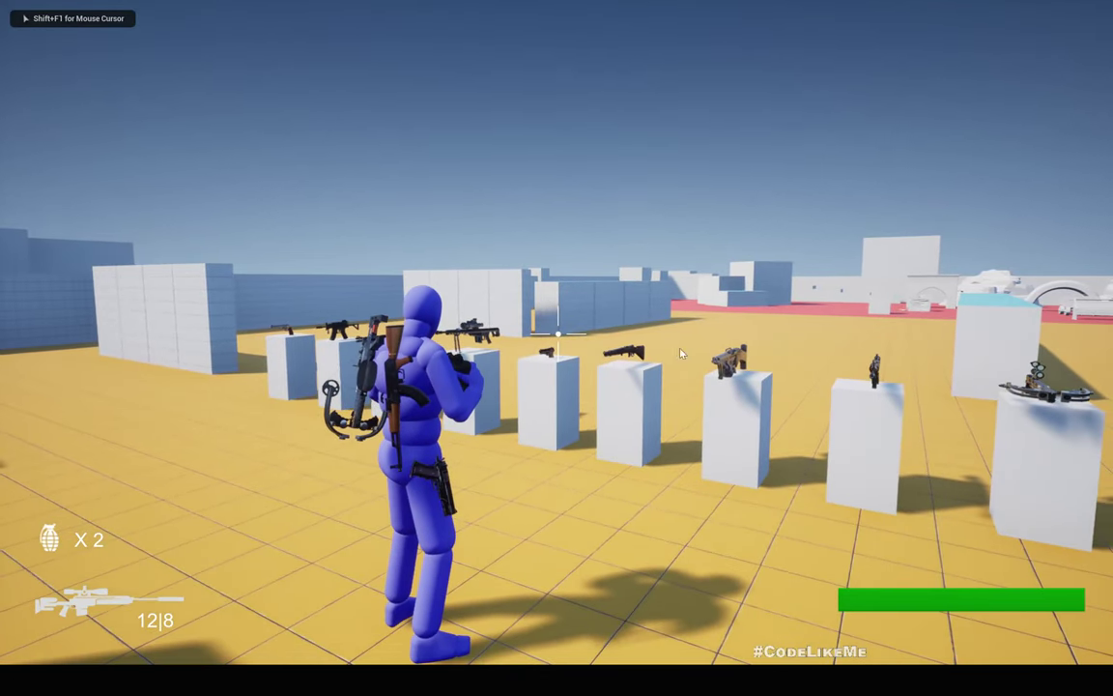
{"action": "key", "text": "Escape"}
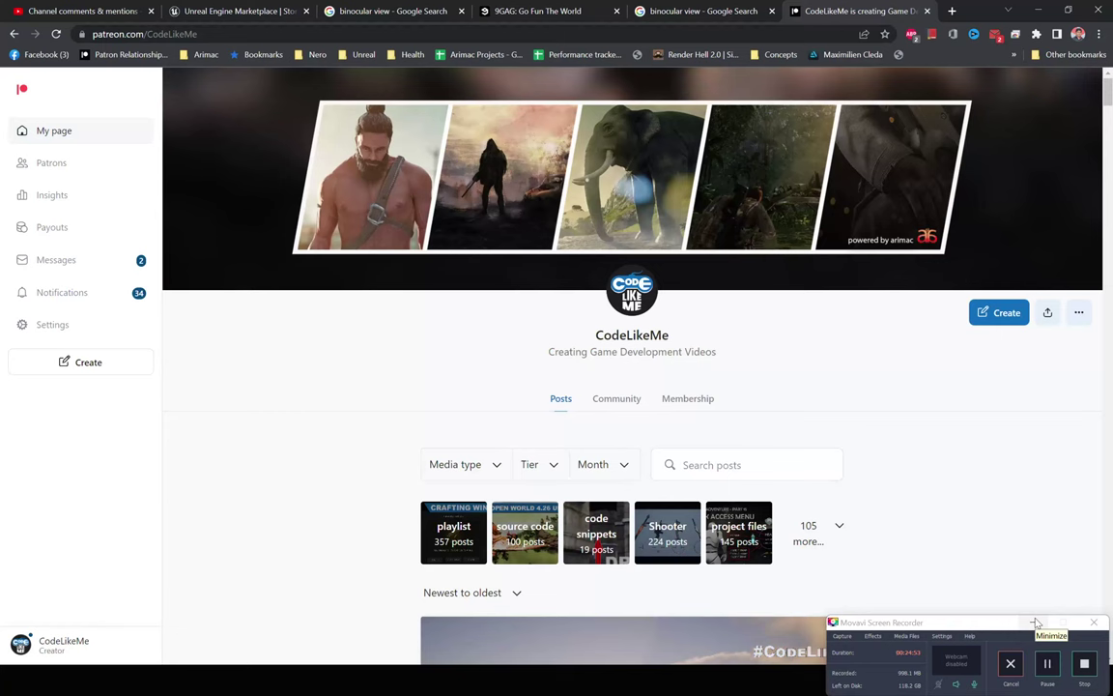
- Switch to the browser, minimize the screen recorder window and look through the posts on the CodeLikeMe Patreon page
{"action": "left_click", "coordinate": [1034, 626]}
{"action": "scroll", "coordinate": [918, 501], "scroll_direction": "down", "scroll_amount": 7}
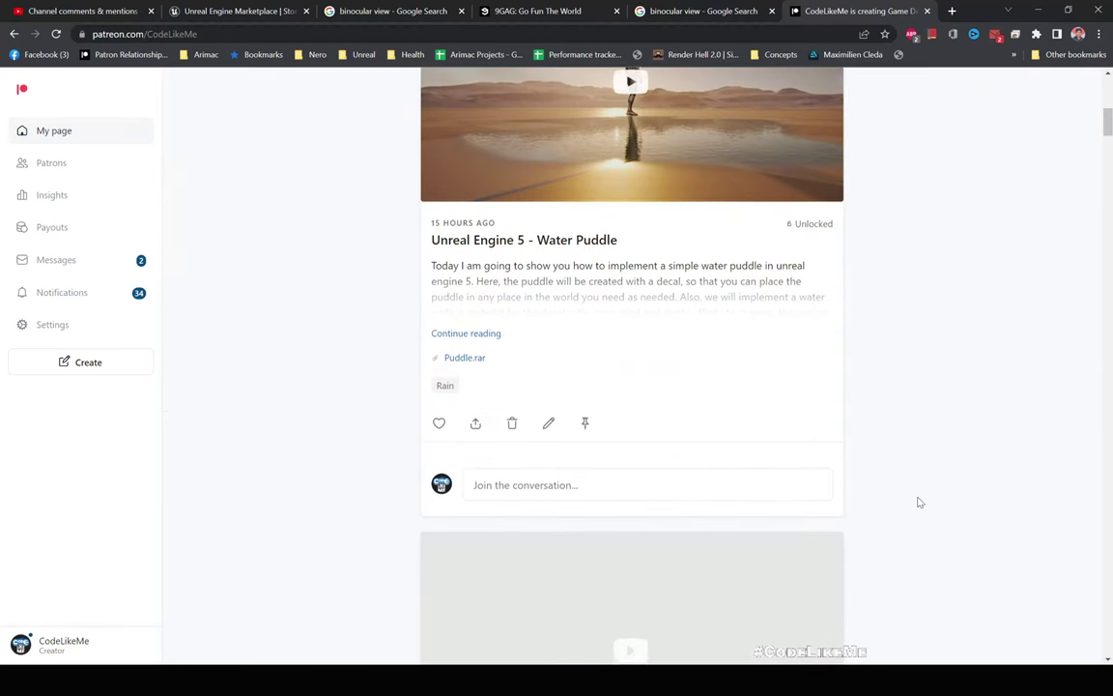
{"action": "scroll", "coordinate": [919, 501], "scroll_direction": "down", "scroll_amount": 10}
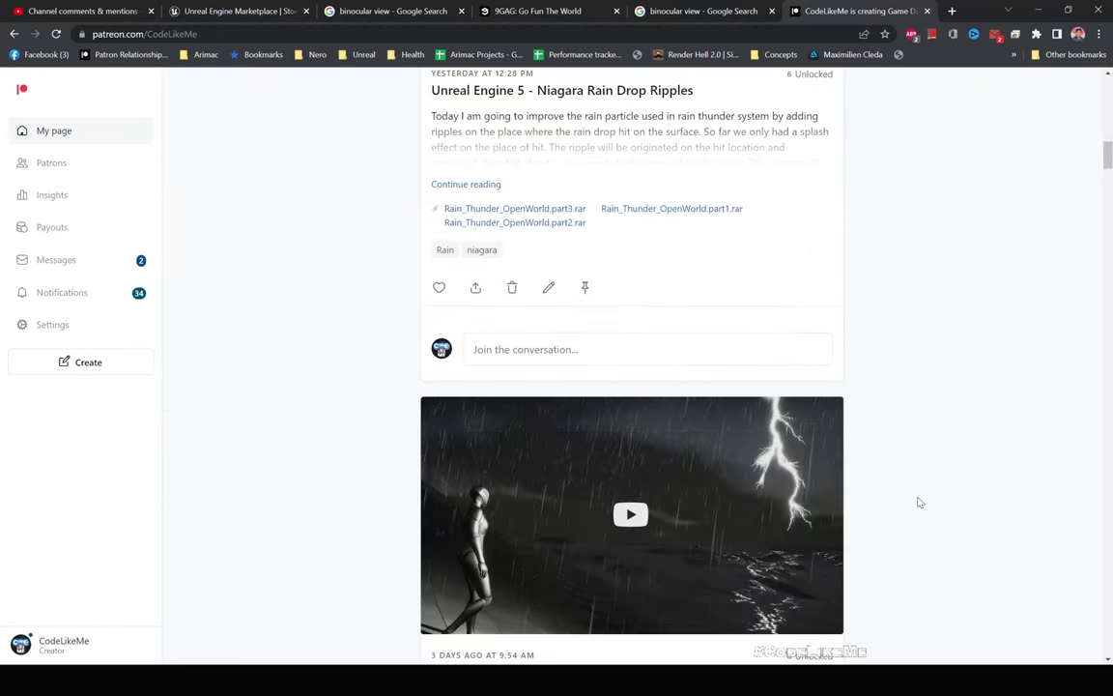
{"action": "scroll", "coordinate": [919, 501], "scroll_direction": "down", "scroll_amount": 8}
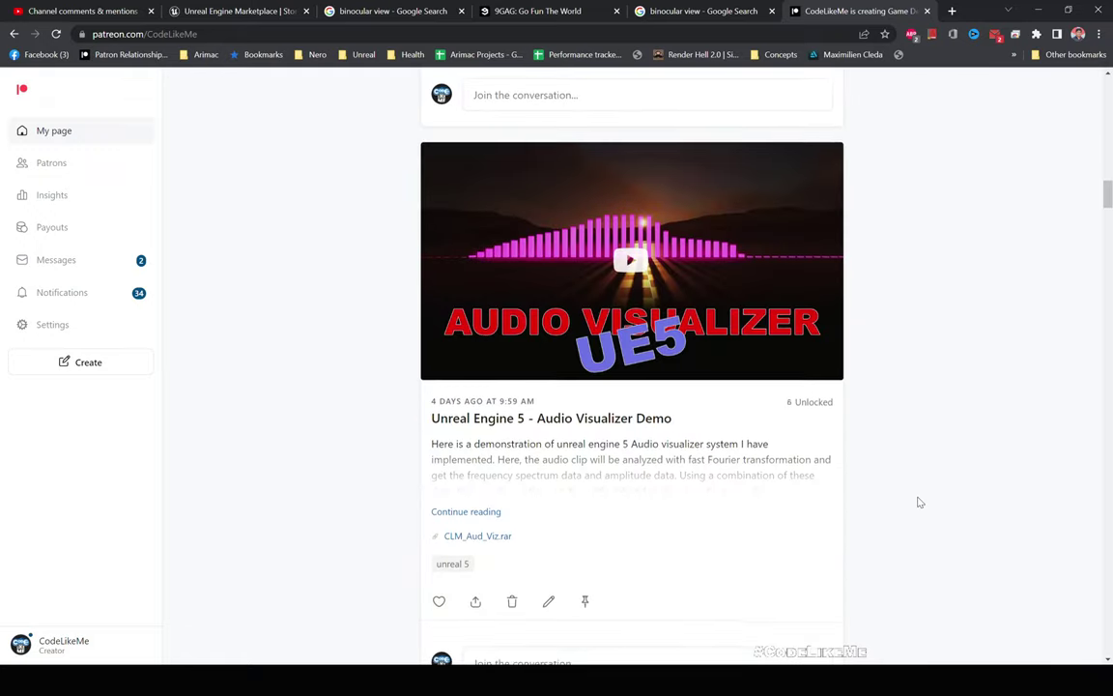
{"action": "scroll", "coordinate": [919, 502], "scroll_direction": "down", "scroll_amount": 10}
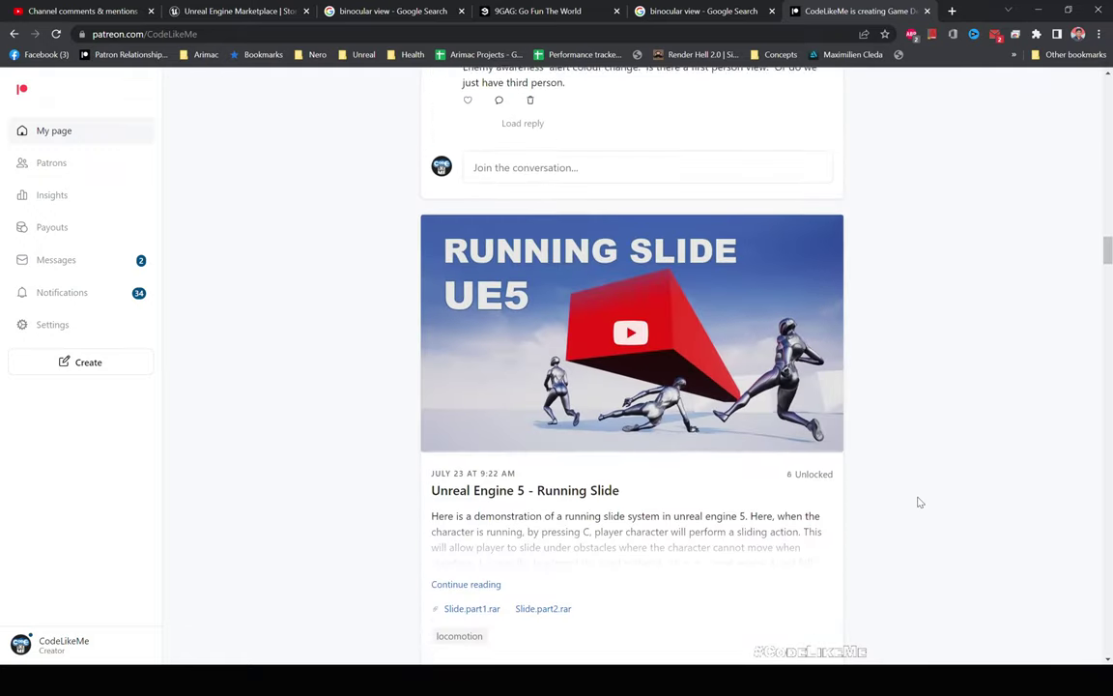
{"action": "scroll", "coordinate": [919, 501], "scroll_direction": "down", "scroll_amount": 8}
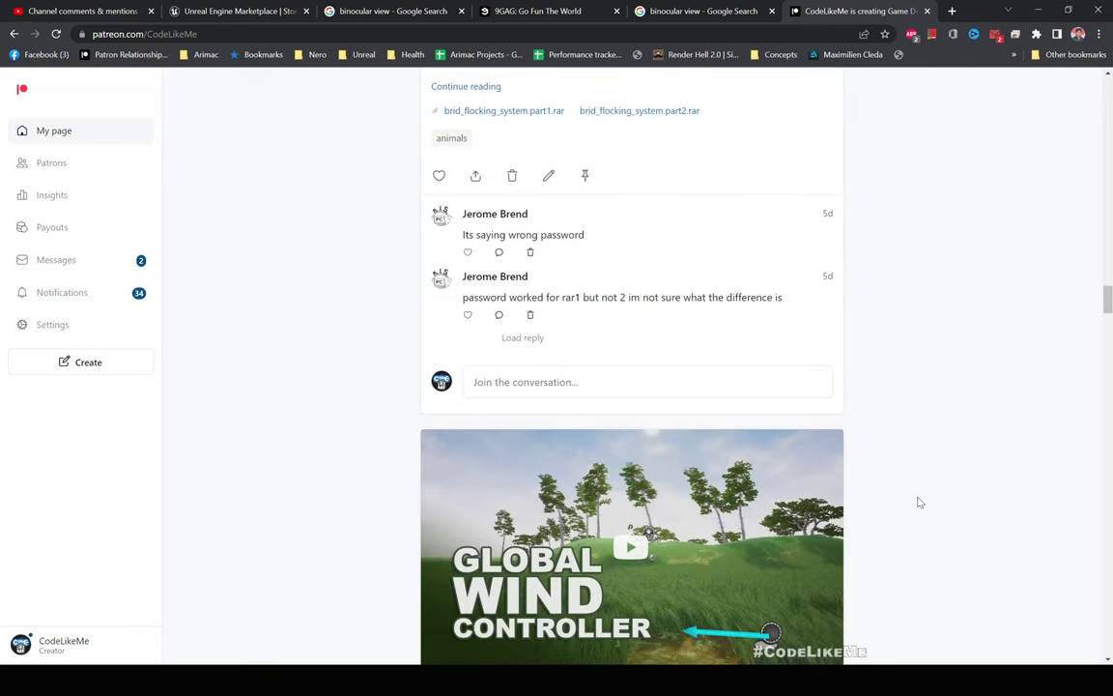
{"action": "scroll", "coordinate": [919, 501], "scroll_direction": "down", "scroll_amount": 1}
{"action": "scroll", "coordinate": [919, 501], "scroll_direction": "down", "scroll_amount": 10}
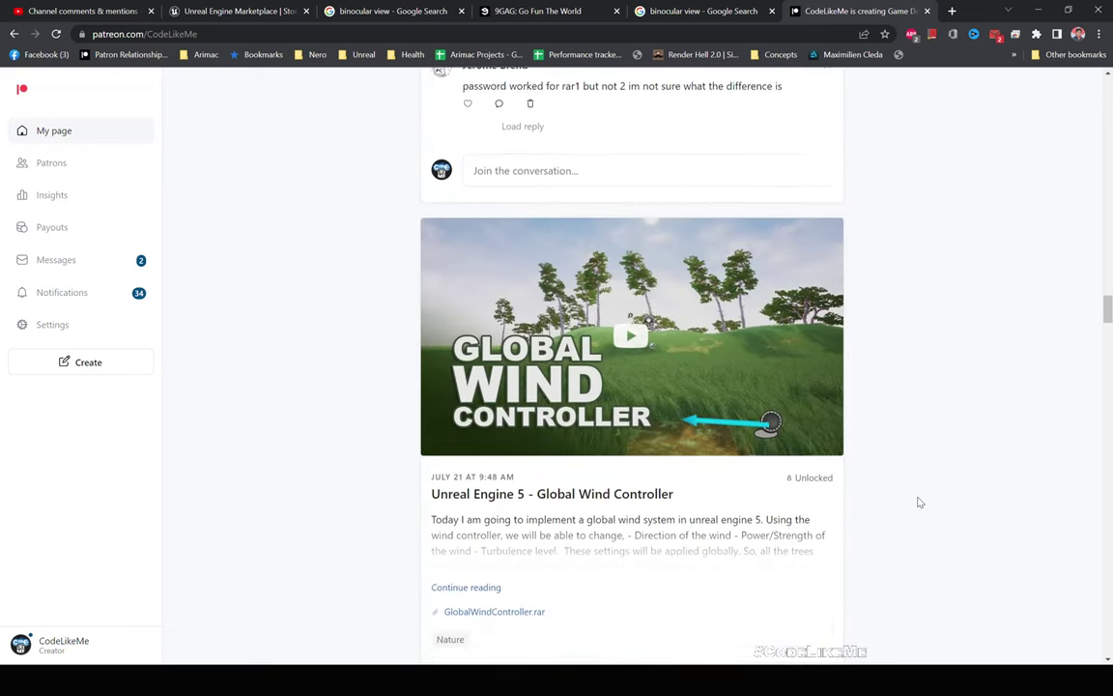
{"action": "scroll", "coordinate": [919, 502], "scroll_direction": "down", "scroll_amount": 6}
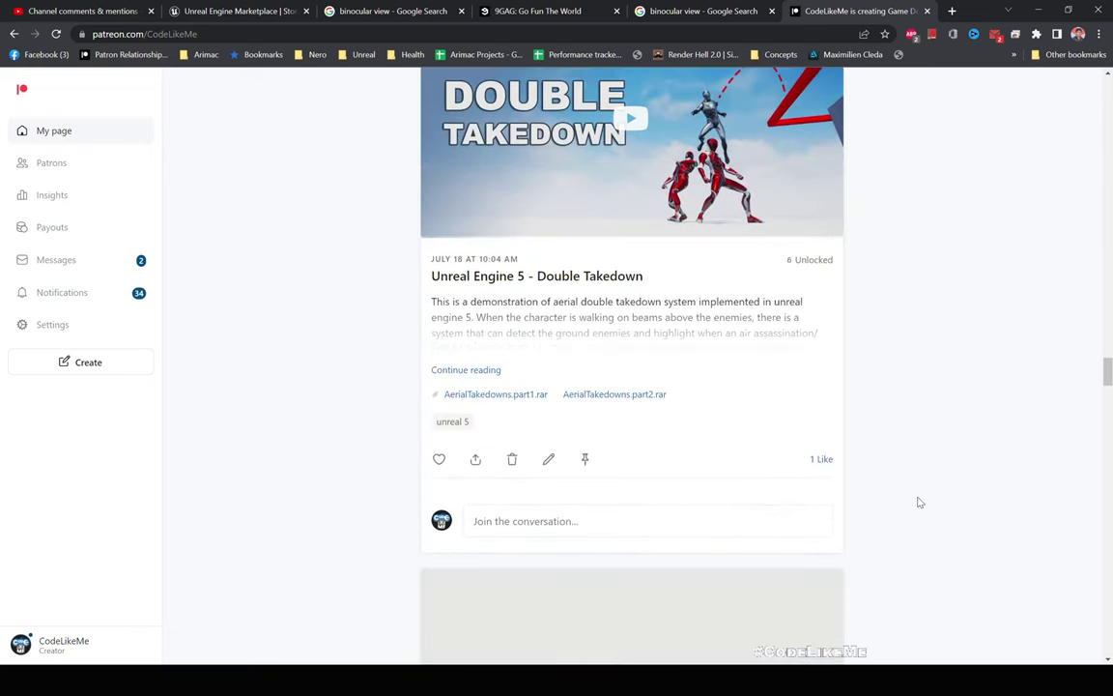
{"action": "scroll", "coordinate": [919, 501], "scroll_direction": "down", "scroll_amount": 6}
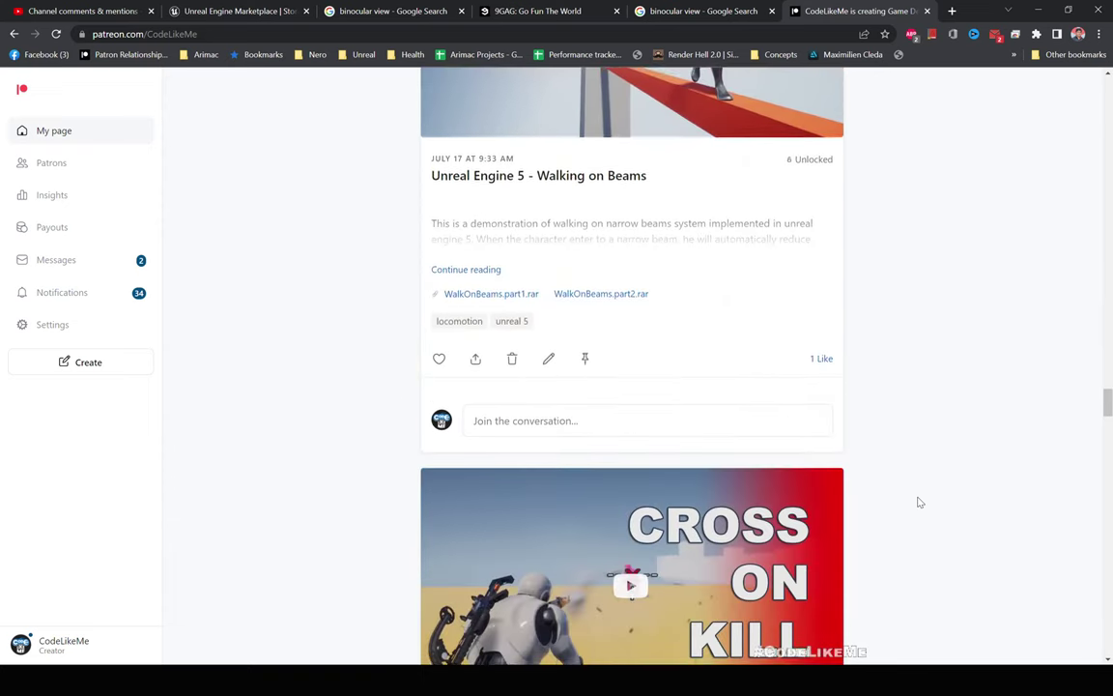
{"action": "scroll", "coordinate": [919, 501], "scroll_direction": "down", "scroll_amount": 4}
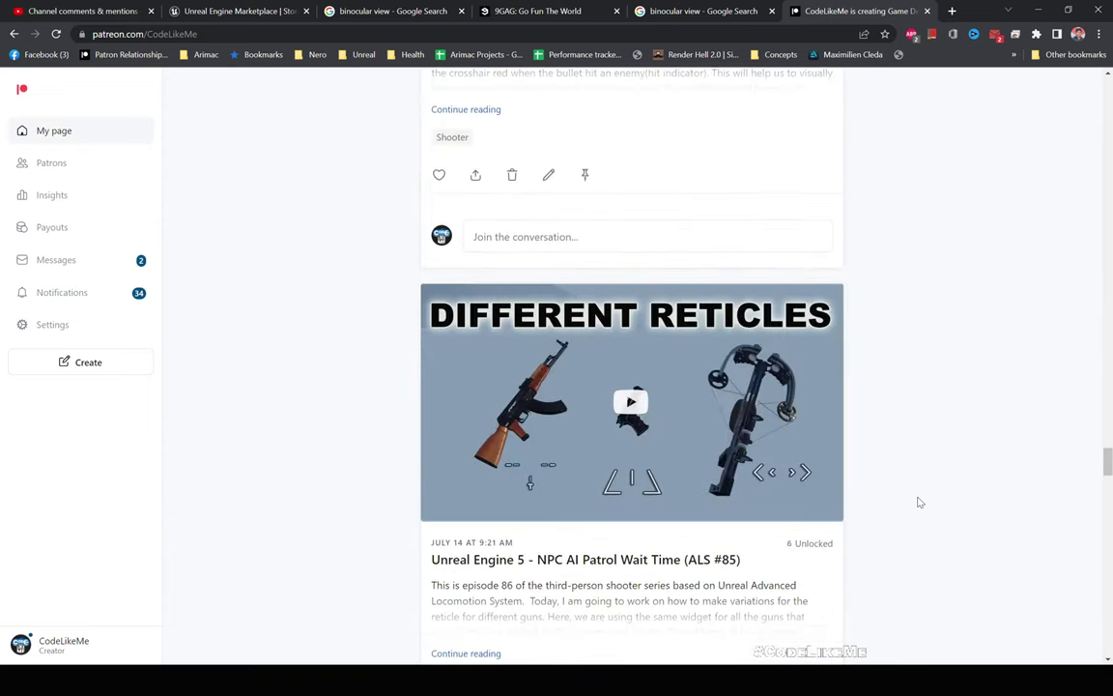